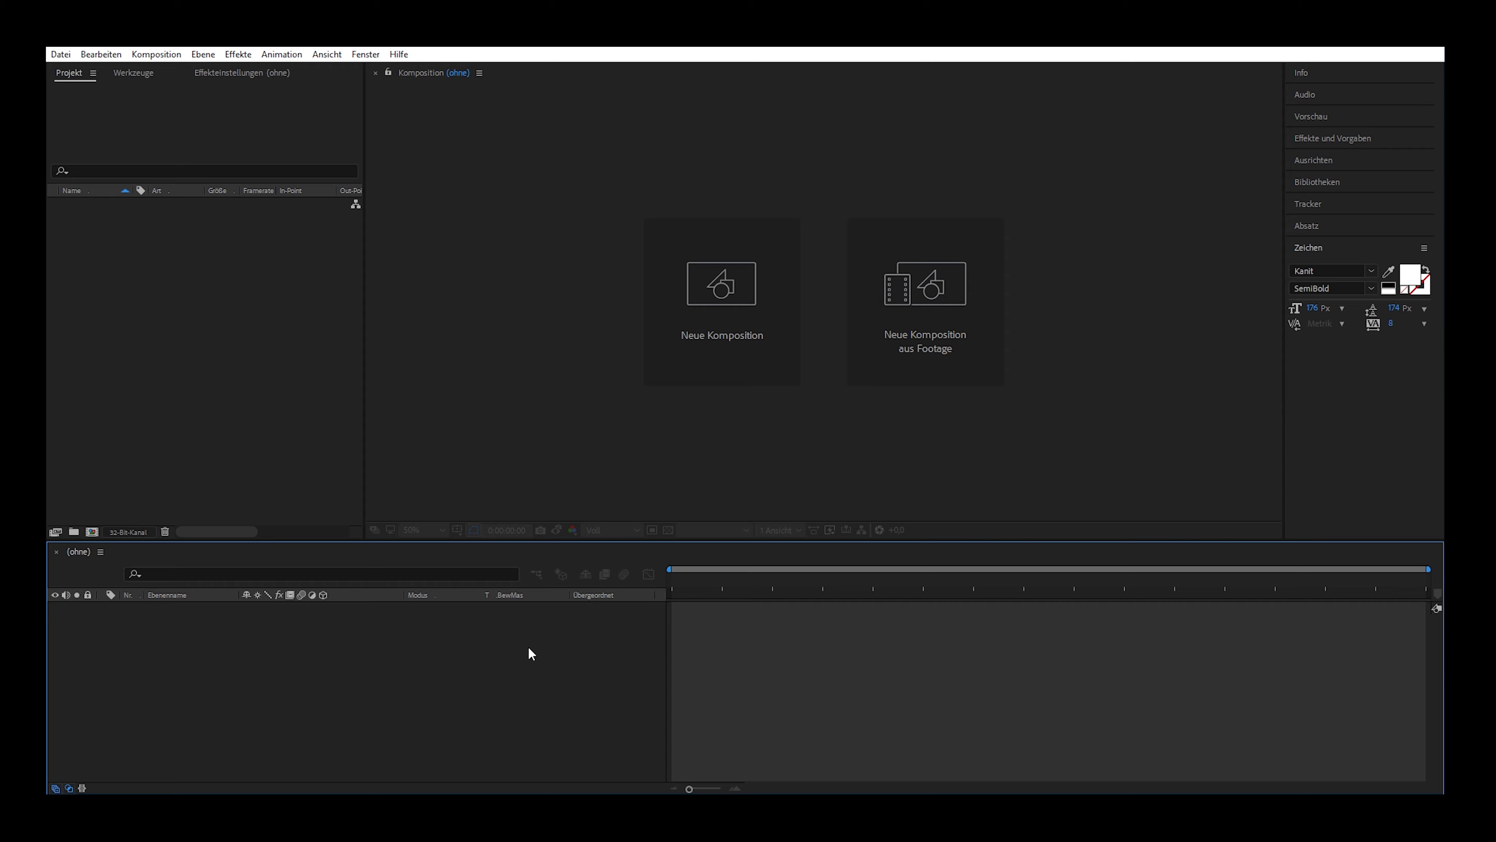
# - Create a new 1920×1080, 60 fps, 10-second composition named Text_01
pyautogui.click(701, 340)
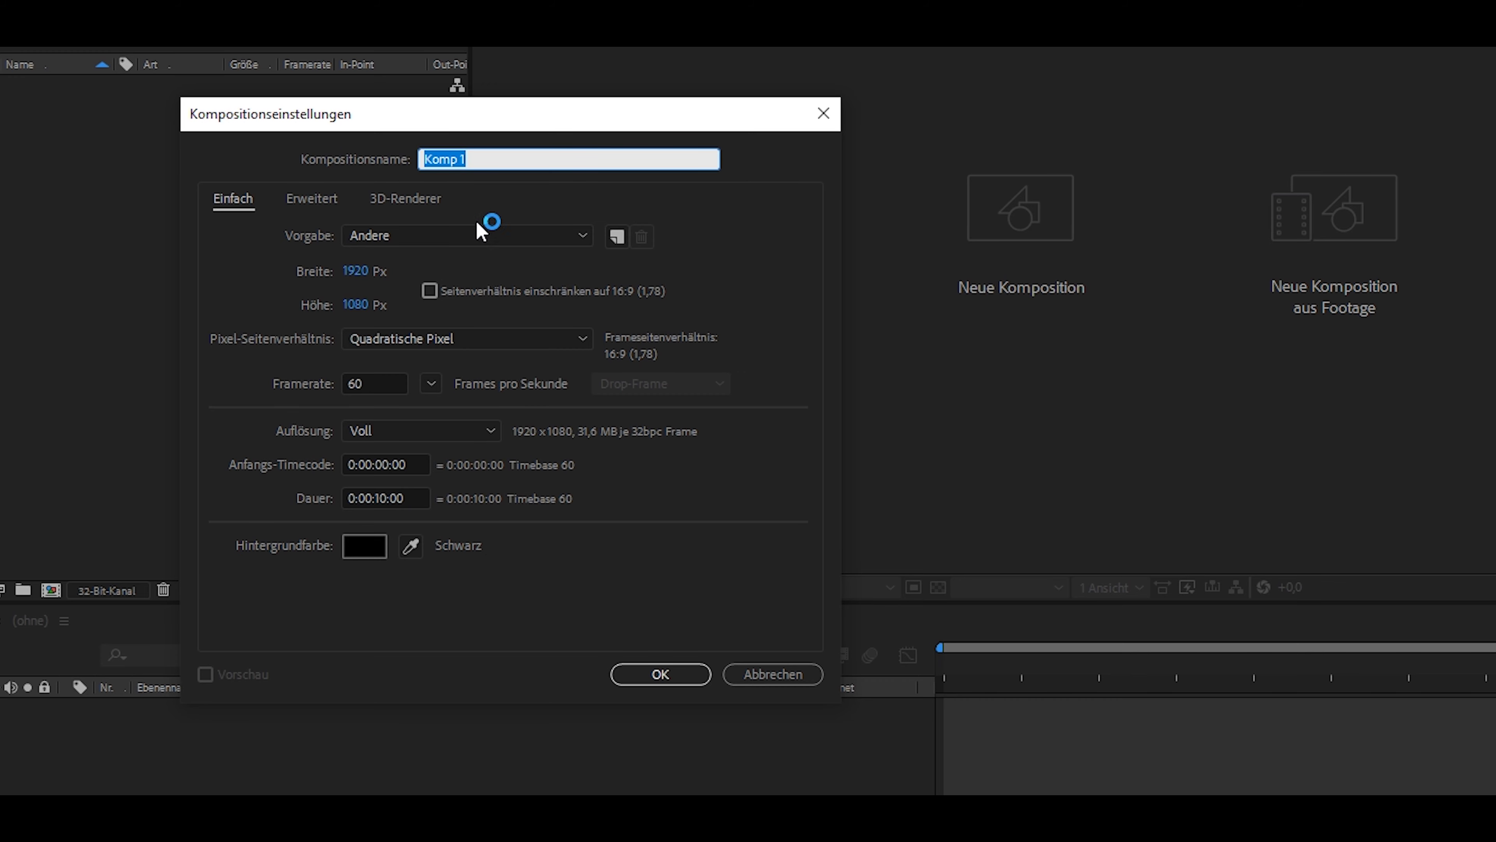
pyautogui.write('Text_01')
pyautogui.click(660, 672)
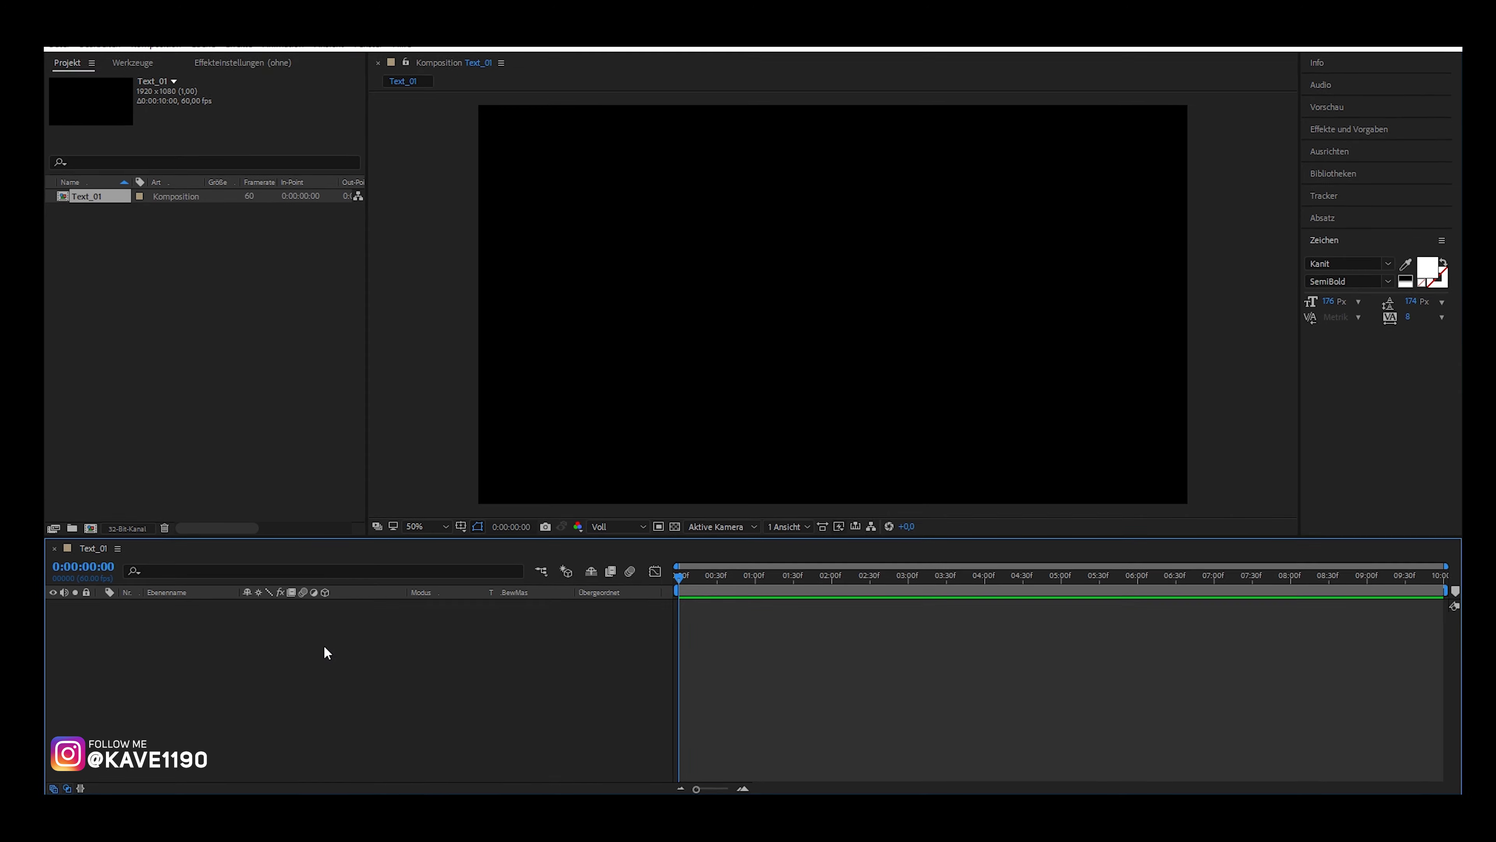
pyautogui.rightClick(324, 645)
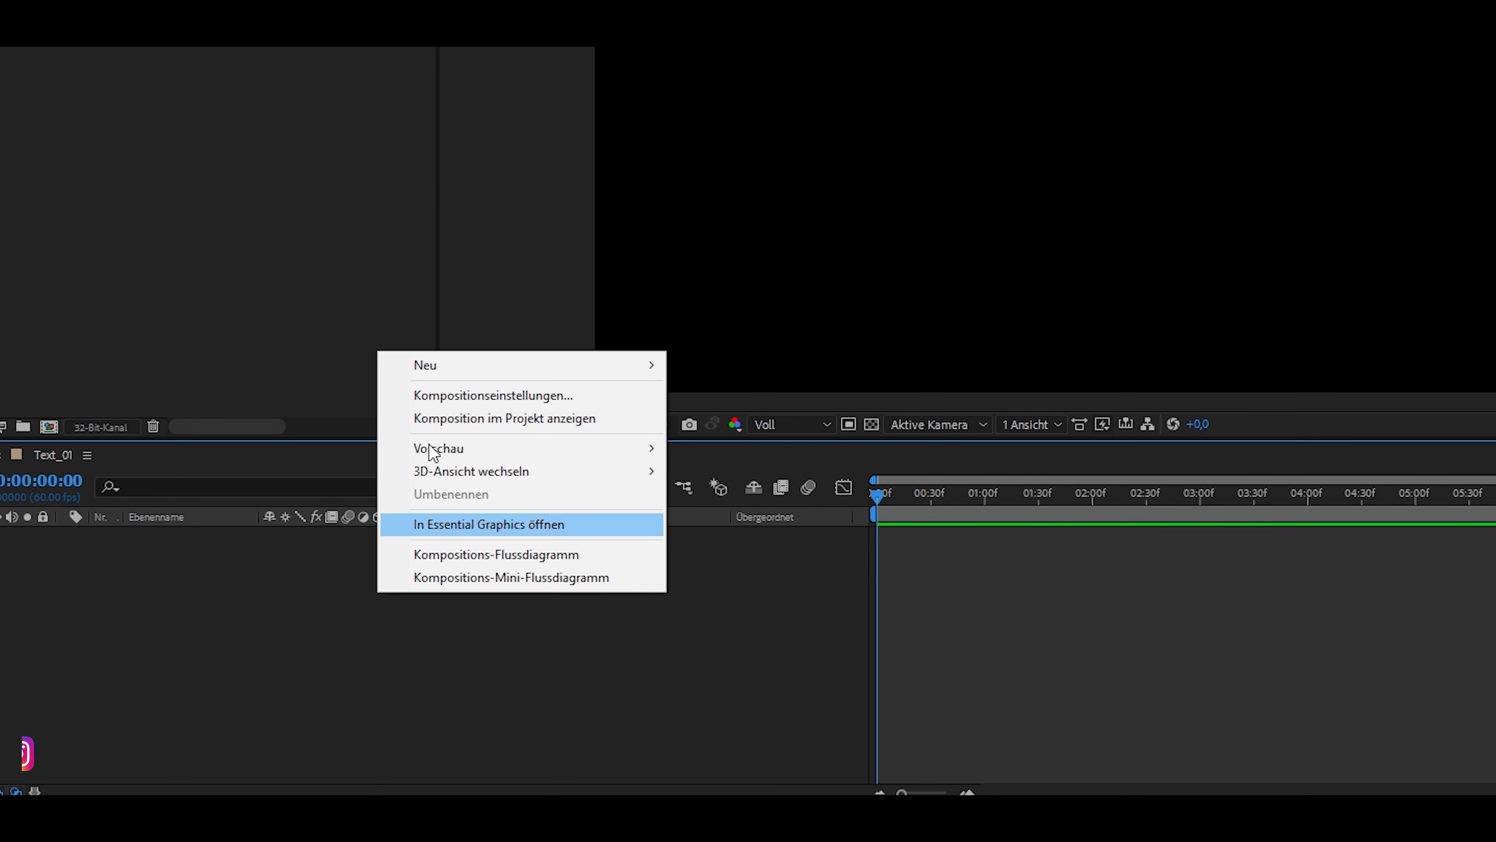
# - Add a black 1920×1080 solid layer named Hintergrund to Text_01
pyautogui.moveTo(460, 368)
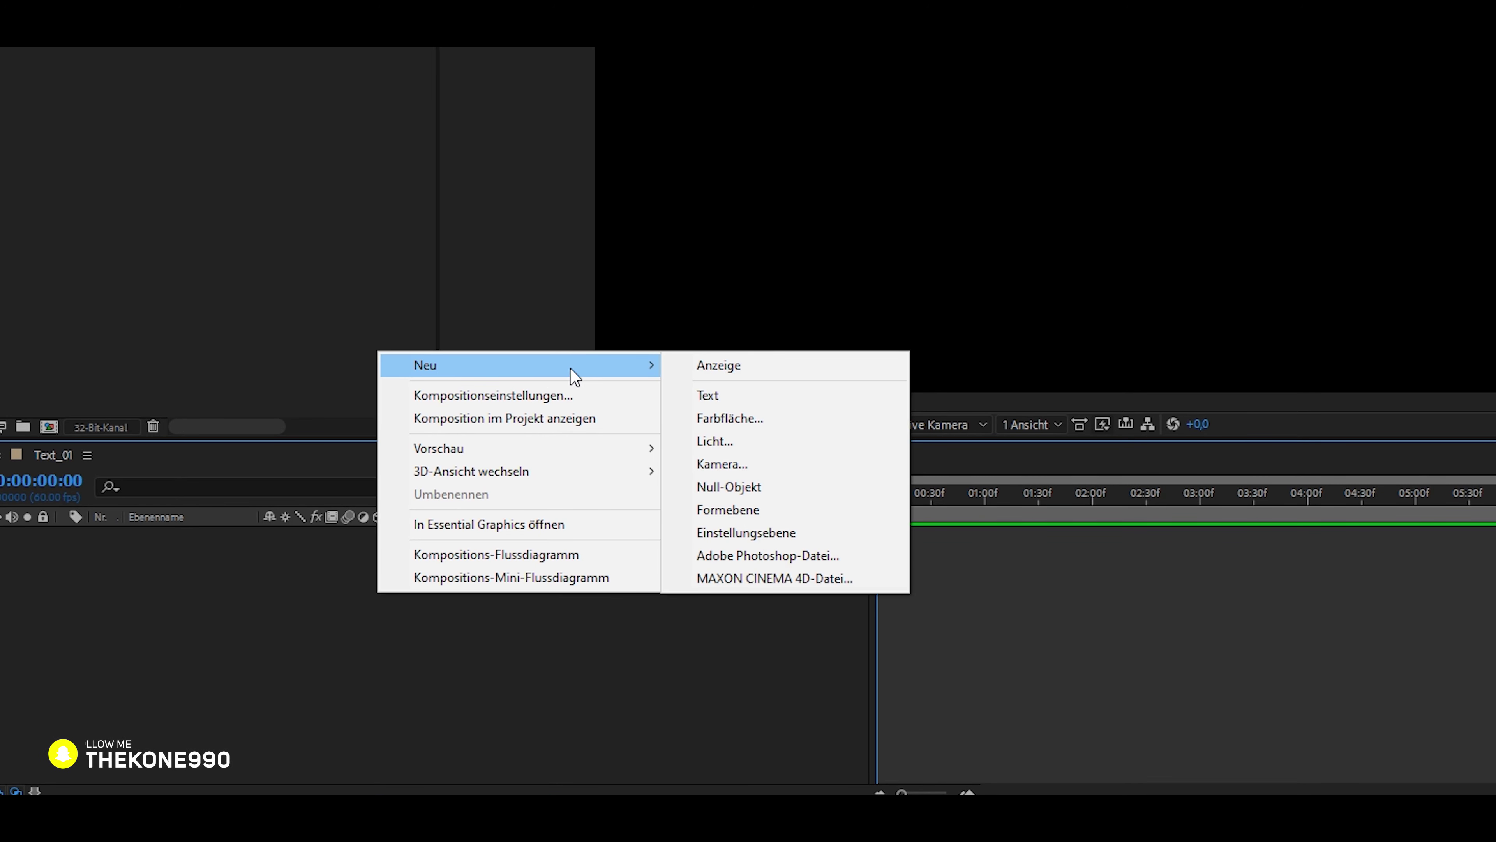
pyautogui.click(737, 415)
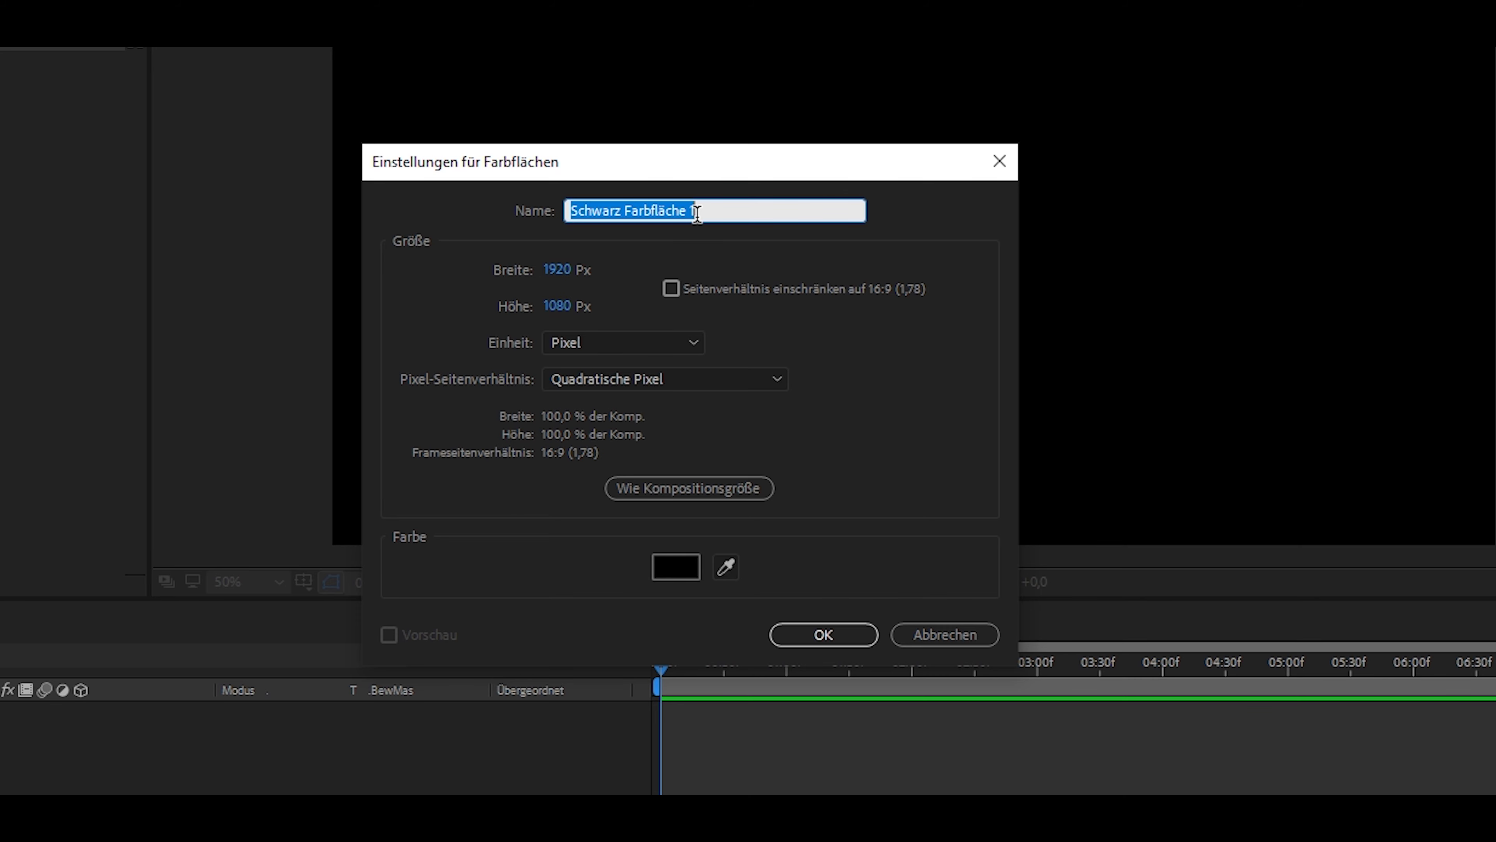
pyautogui.write('Hintergrund')
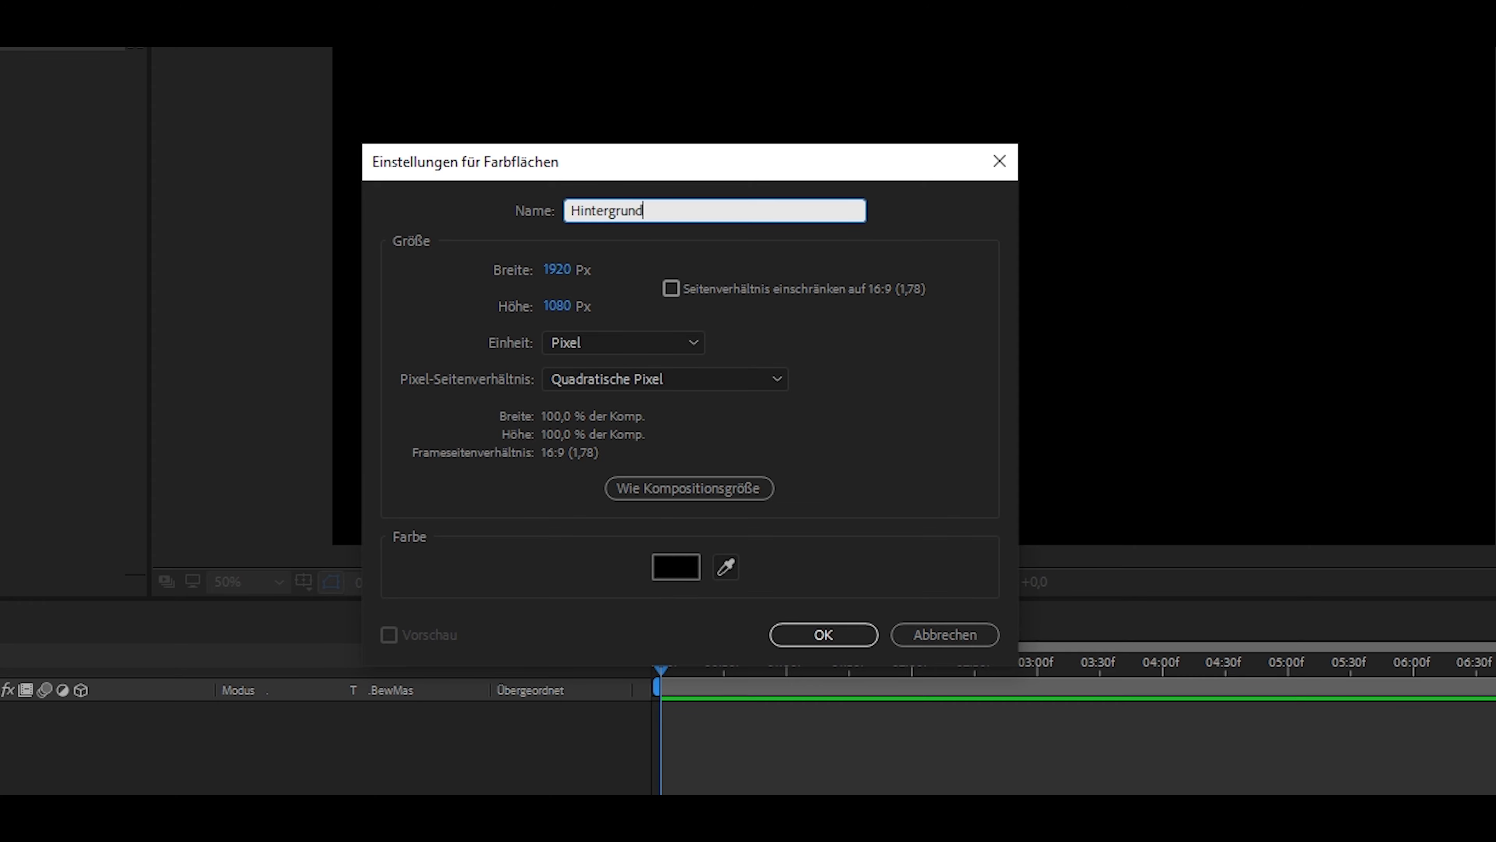
pyautogui.click(824, 633)
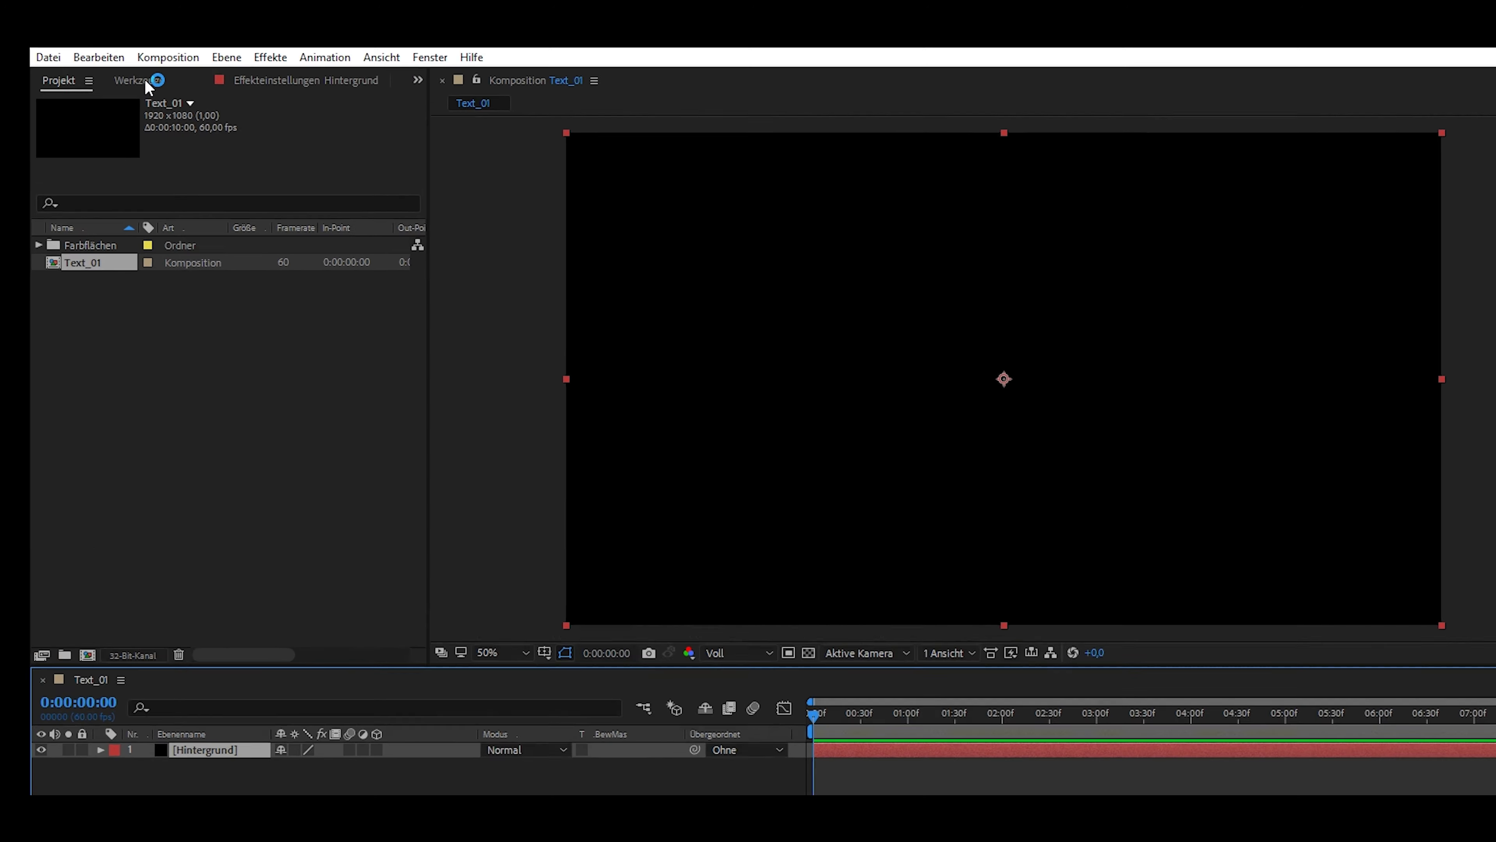
pyautogui.click(141, 77)
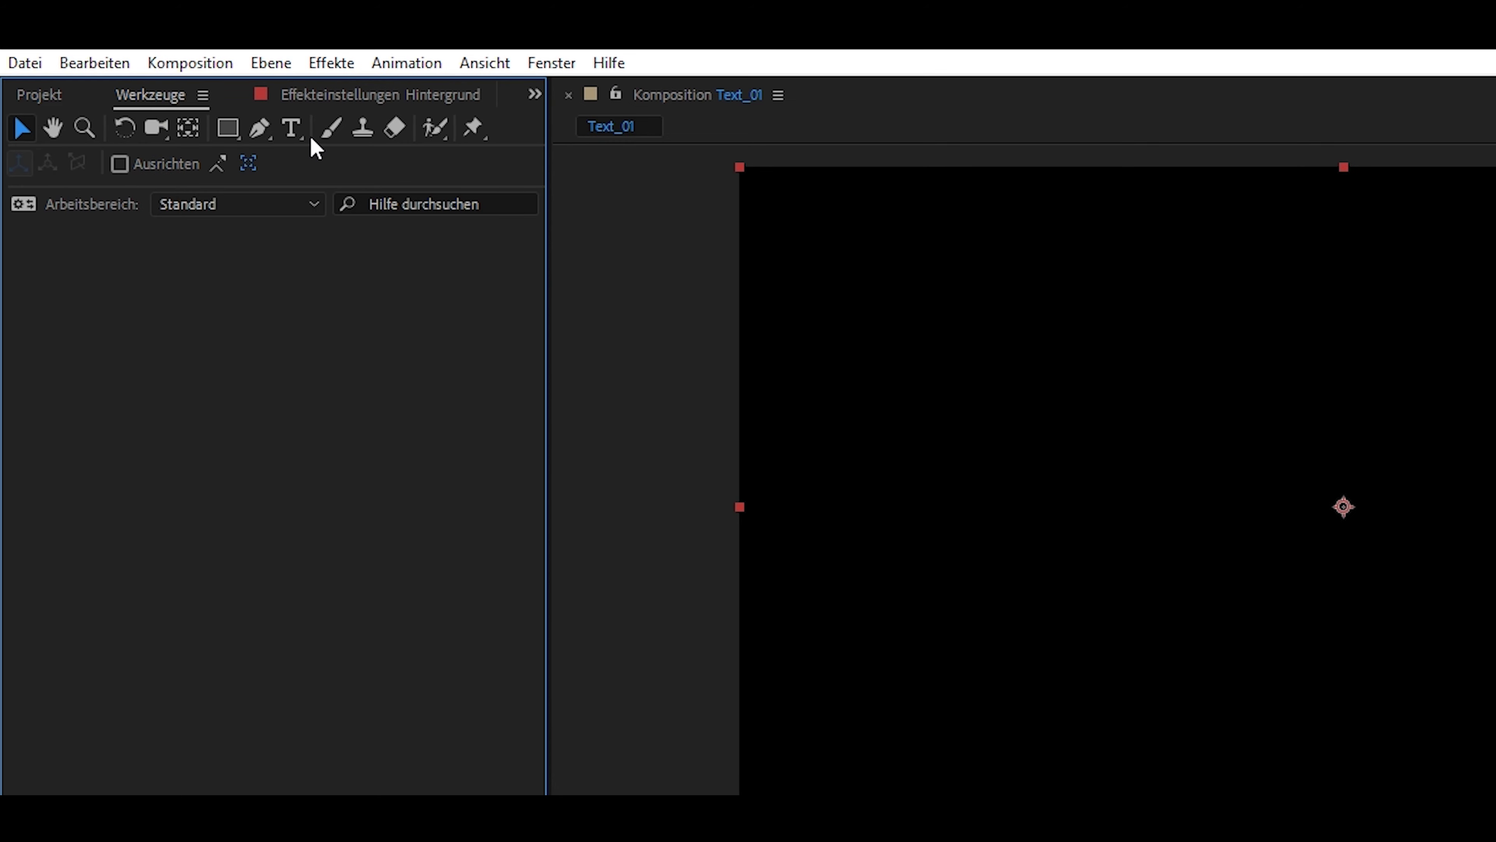
# - Create a text layer reading thekone990 in the composition
pyautogui.click(290, 130)
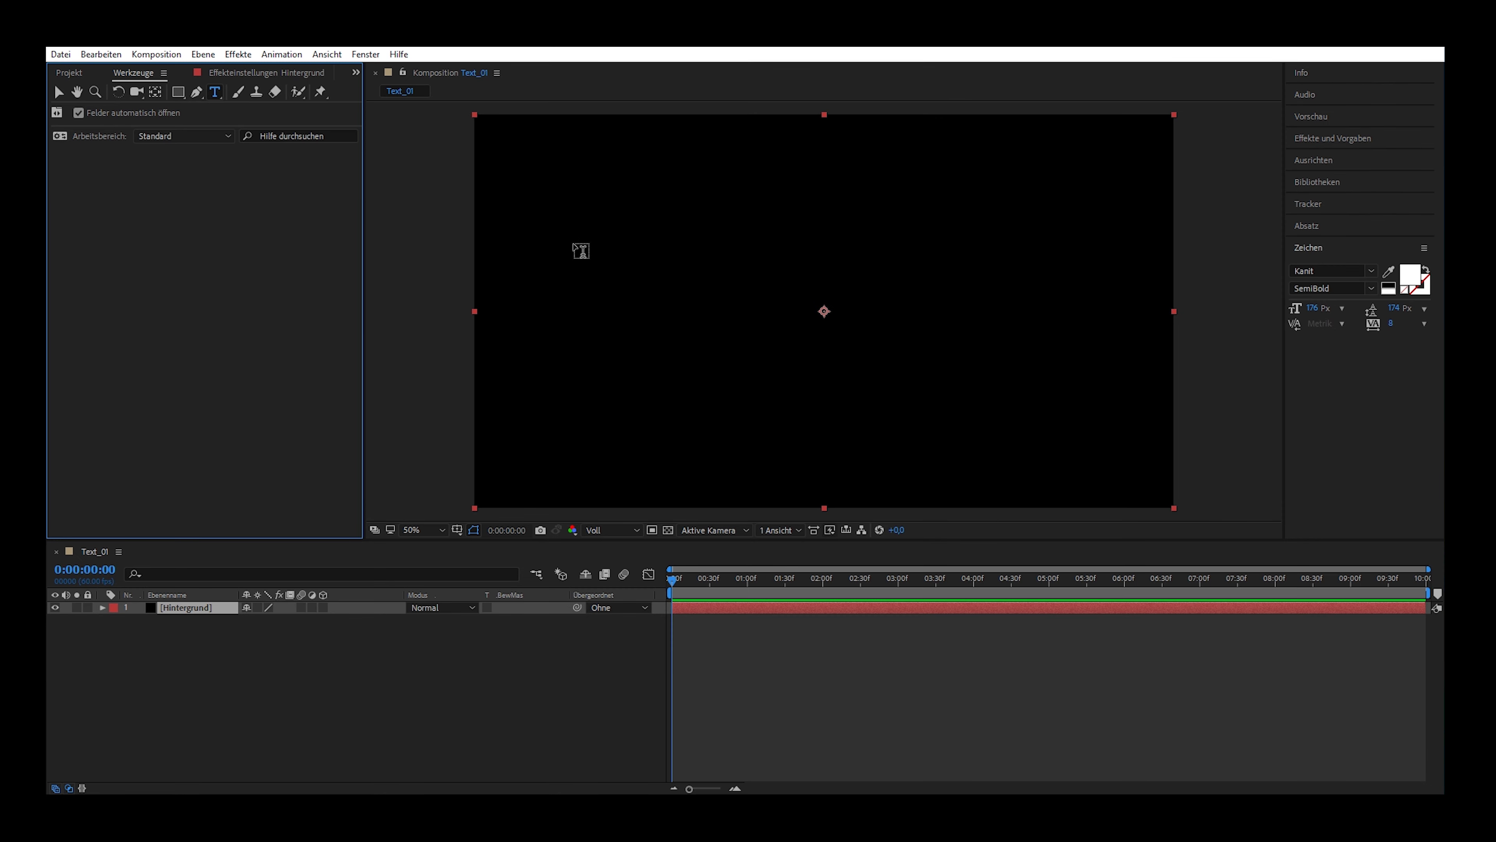
pyautogui.click(581, 253)
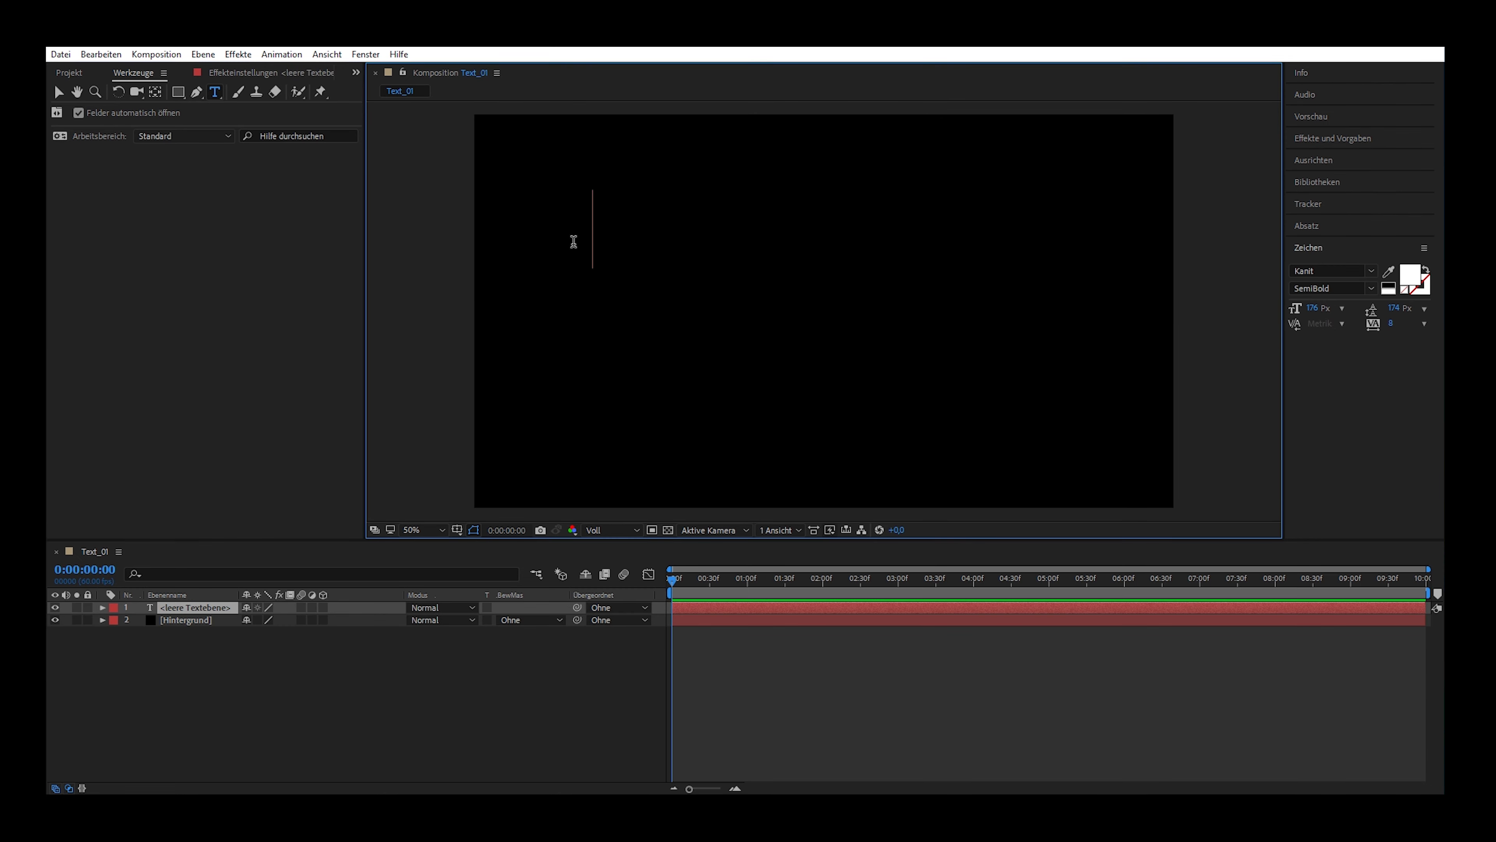
pyautogui.write('thekone990')
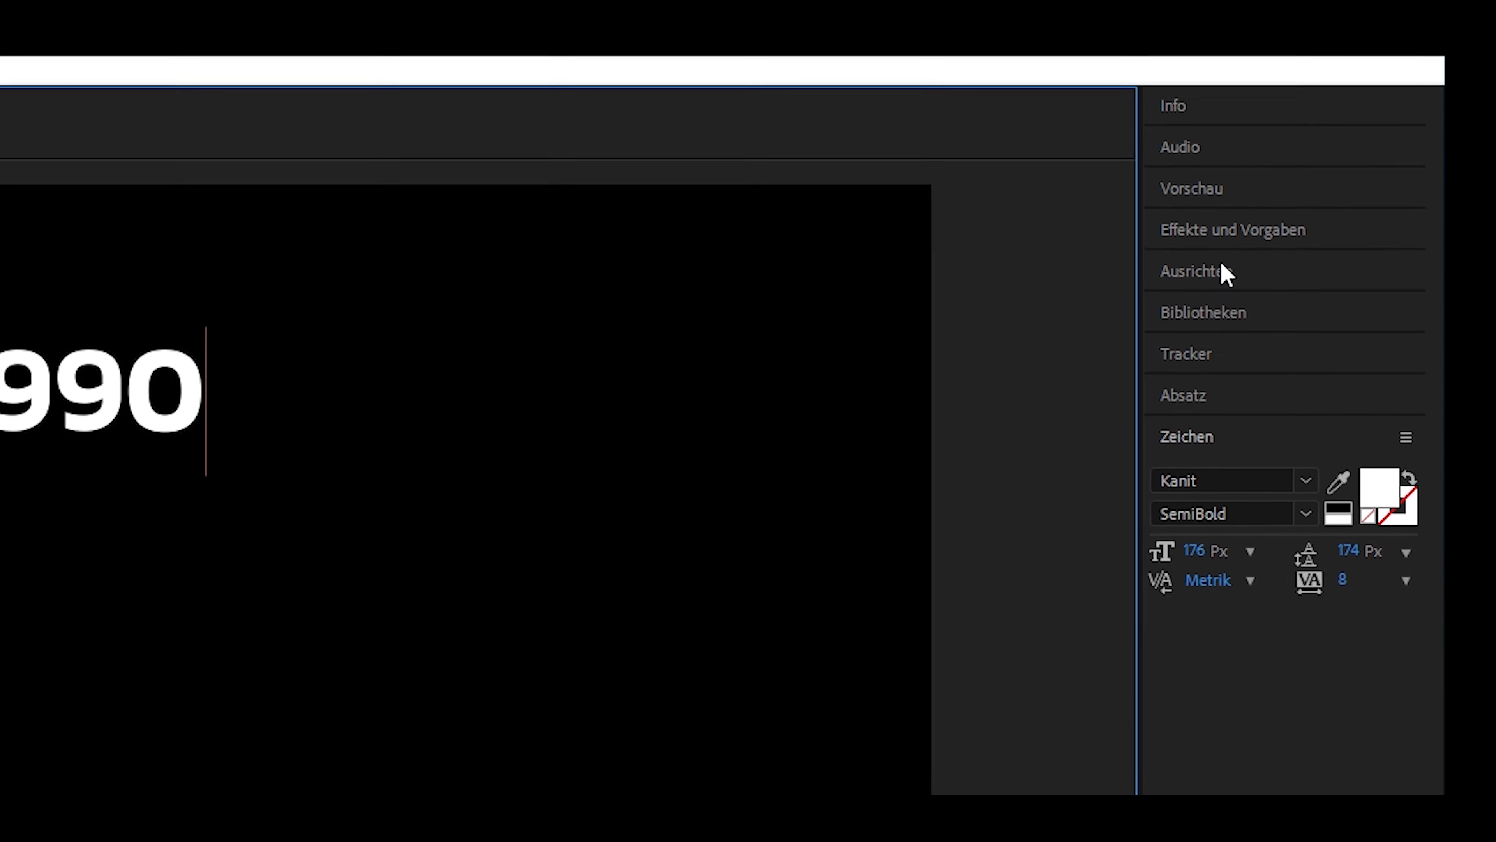
# - Centre the text layer horizontally and vertically in the composition
pyautogui.click(1328, 160)
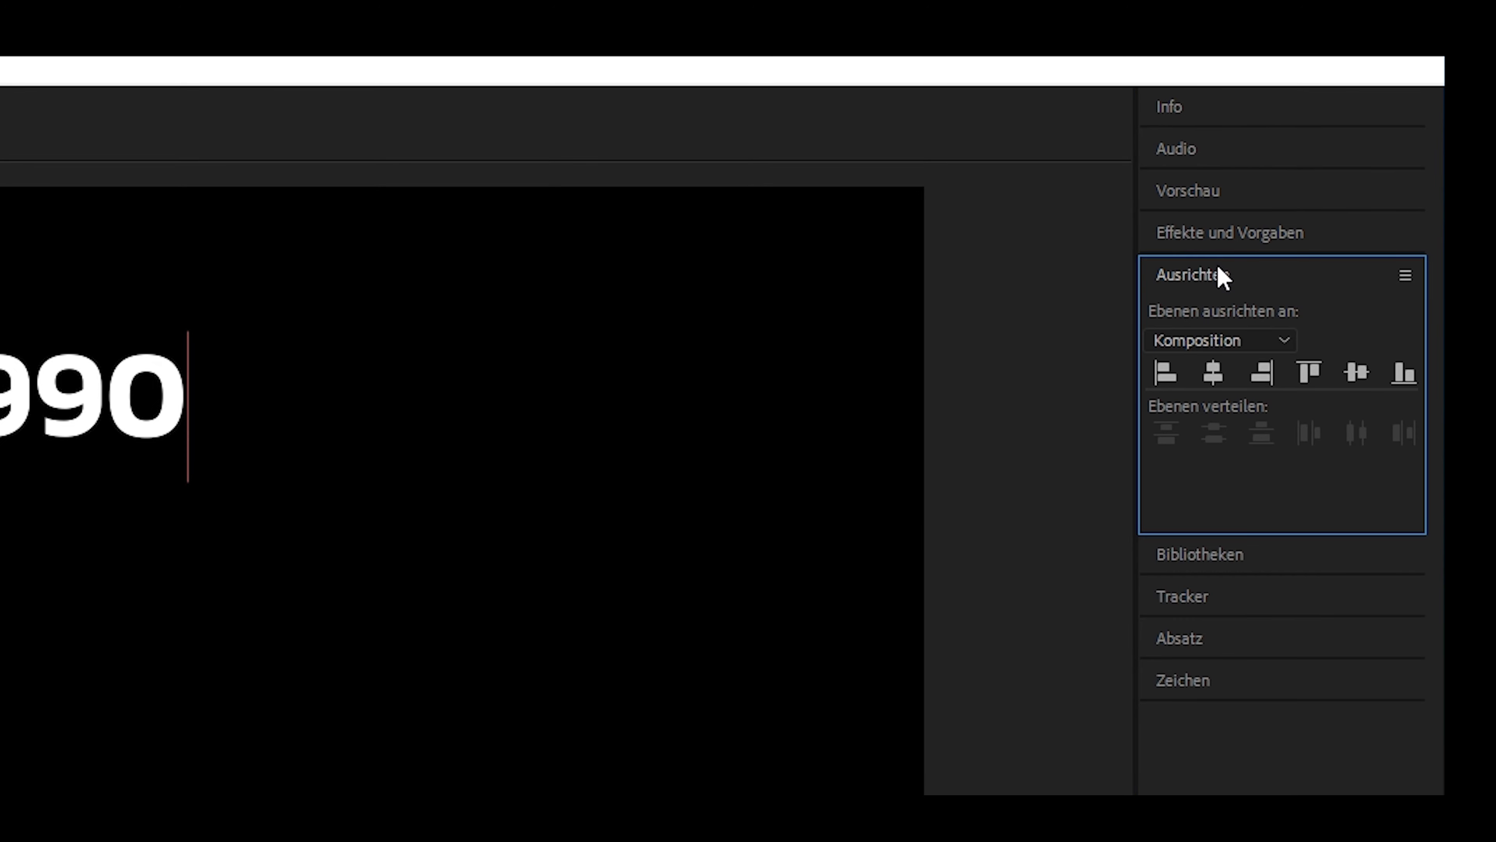
pyautogui.click(1213, 371)
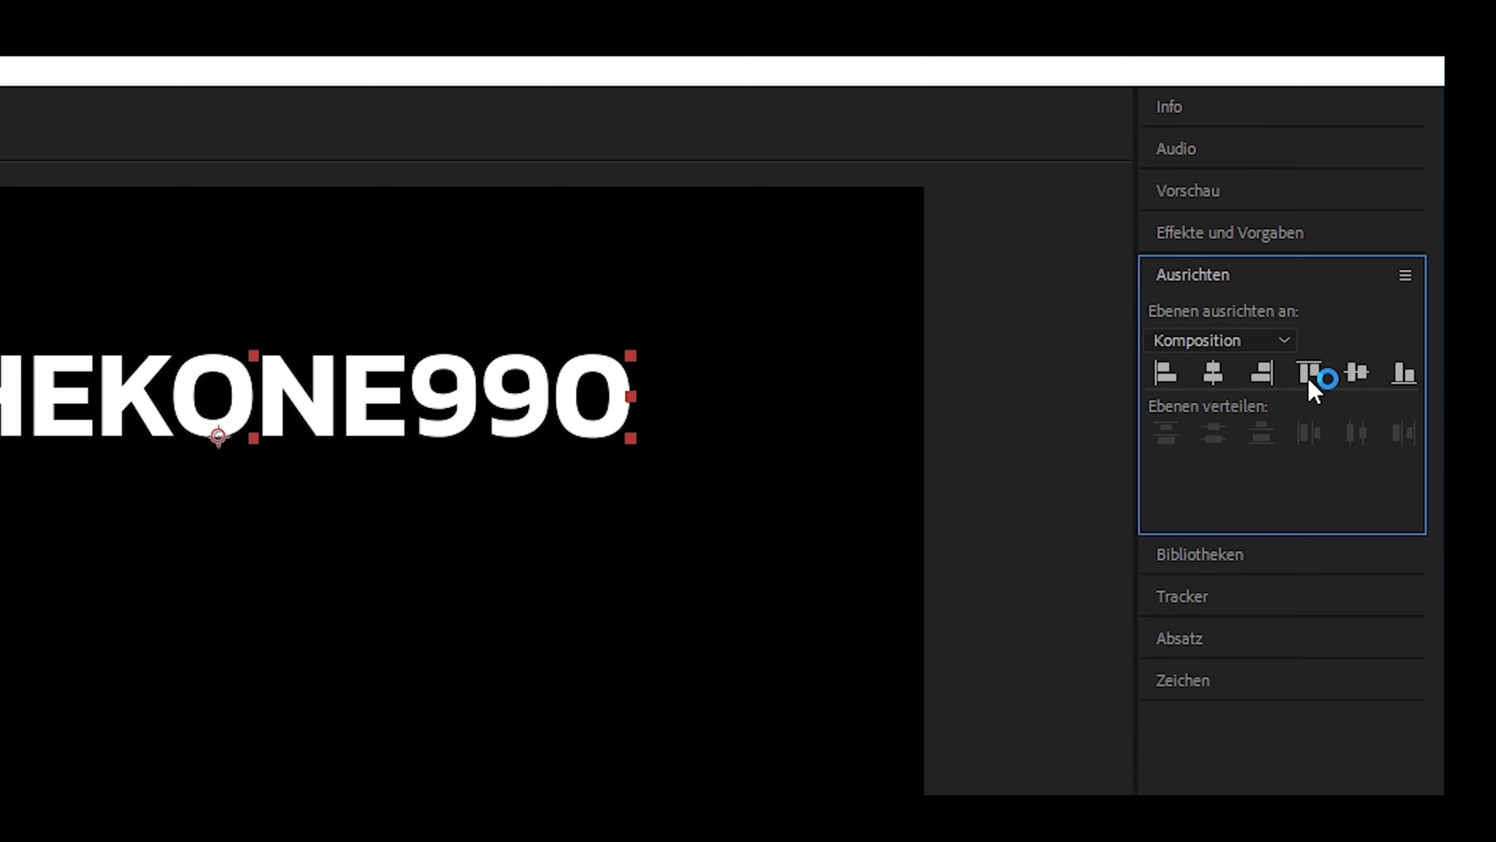
pyautogui.click(1358, 384)
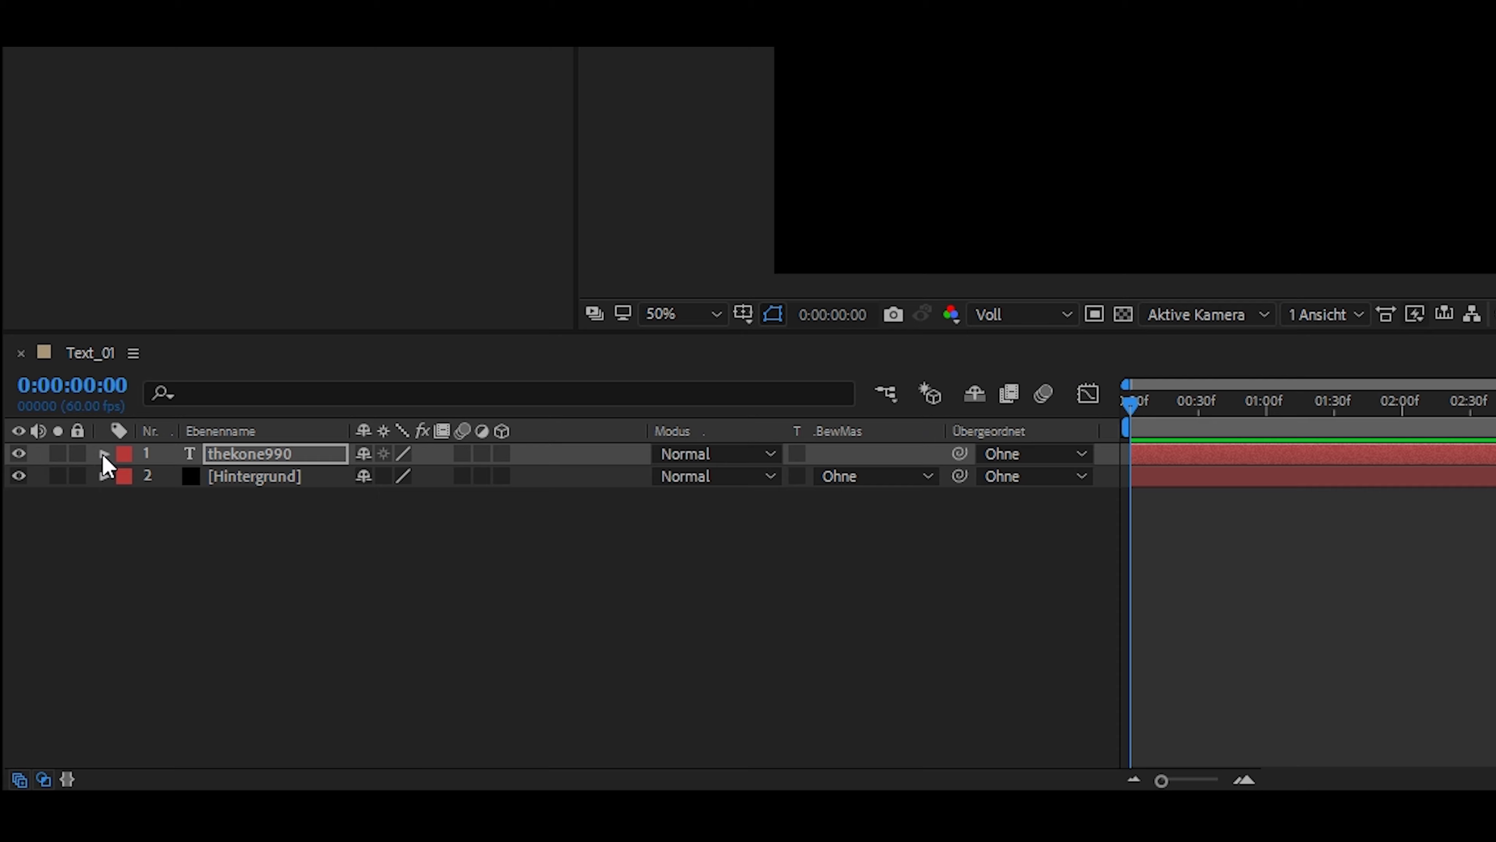
# - Add Animator 1 with Skalierung and Drehung to the thekone990 layer, with time at 01:02
pyautogui.click(103, 454)
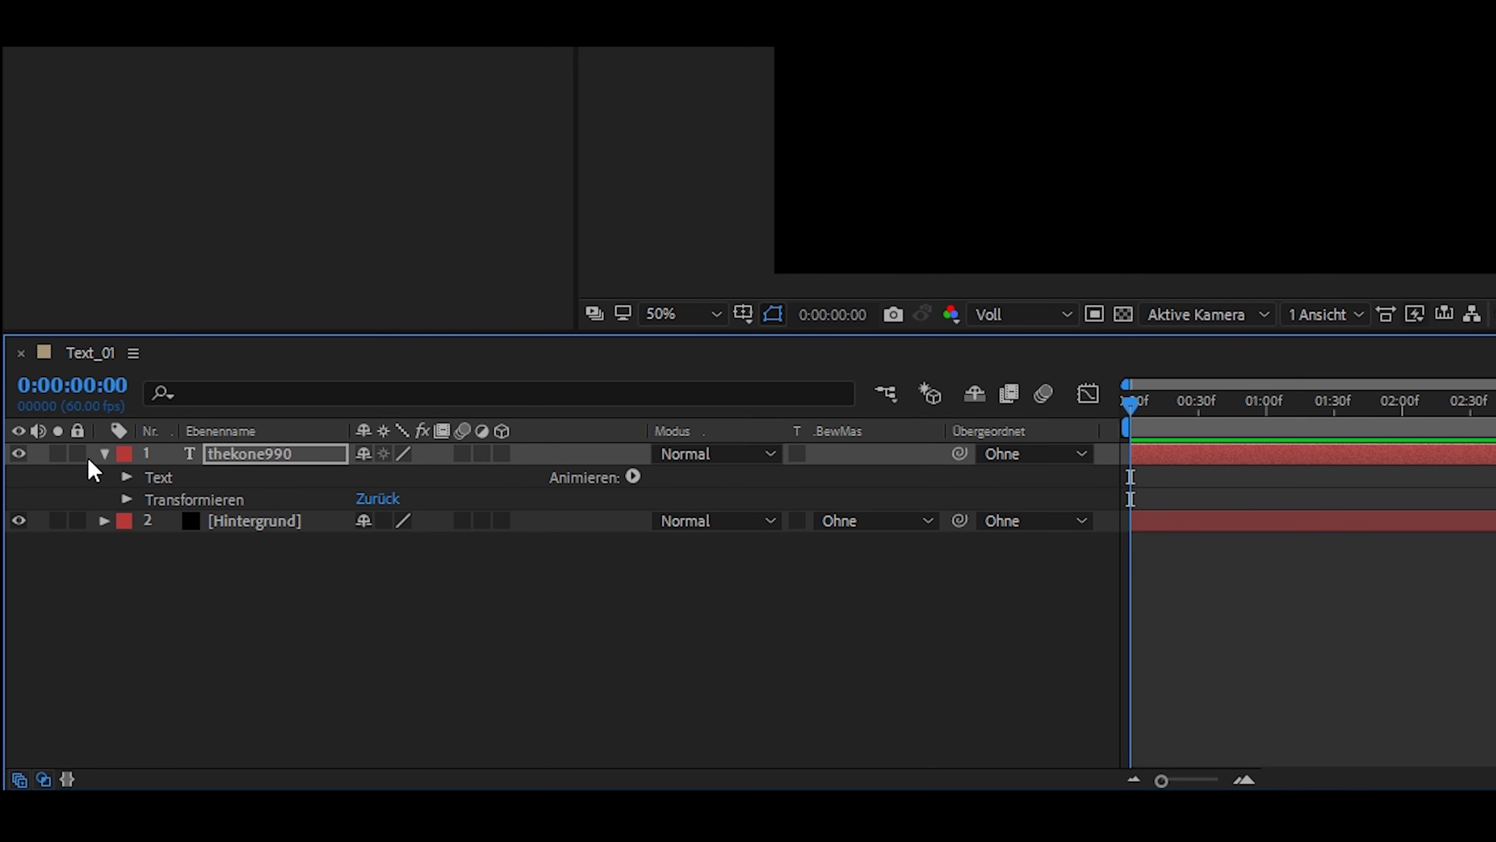
pyautogui.click(633, 476)
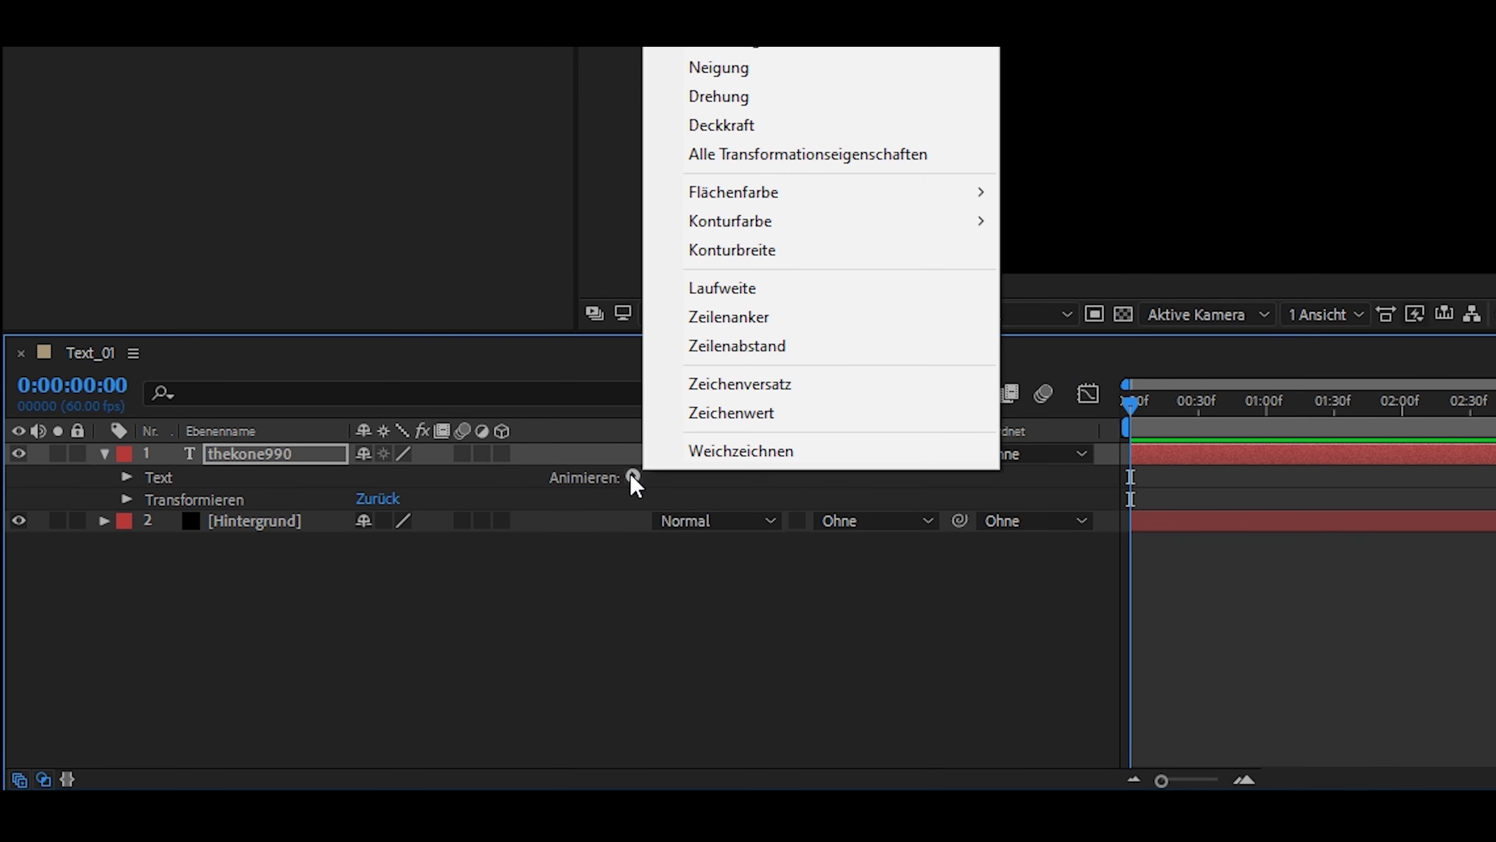
pyautogui.click(742, 40)
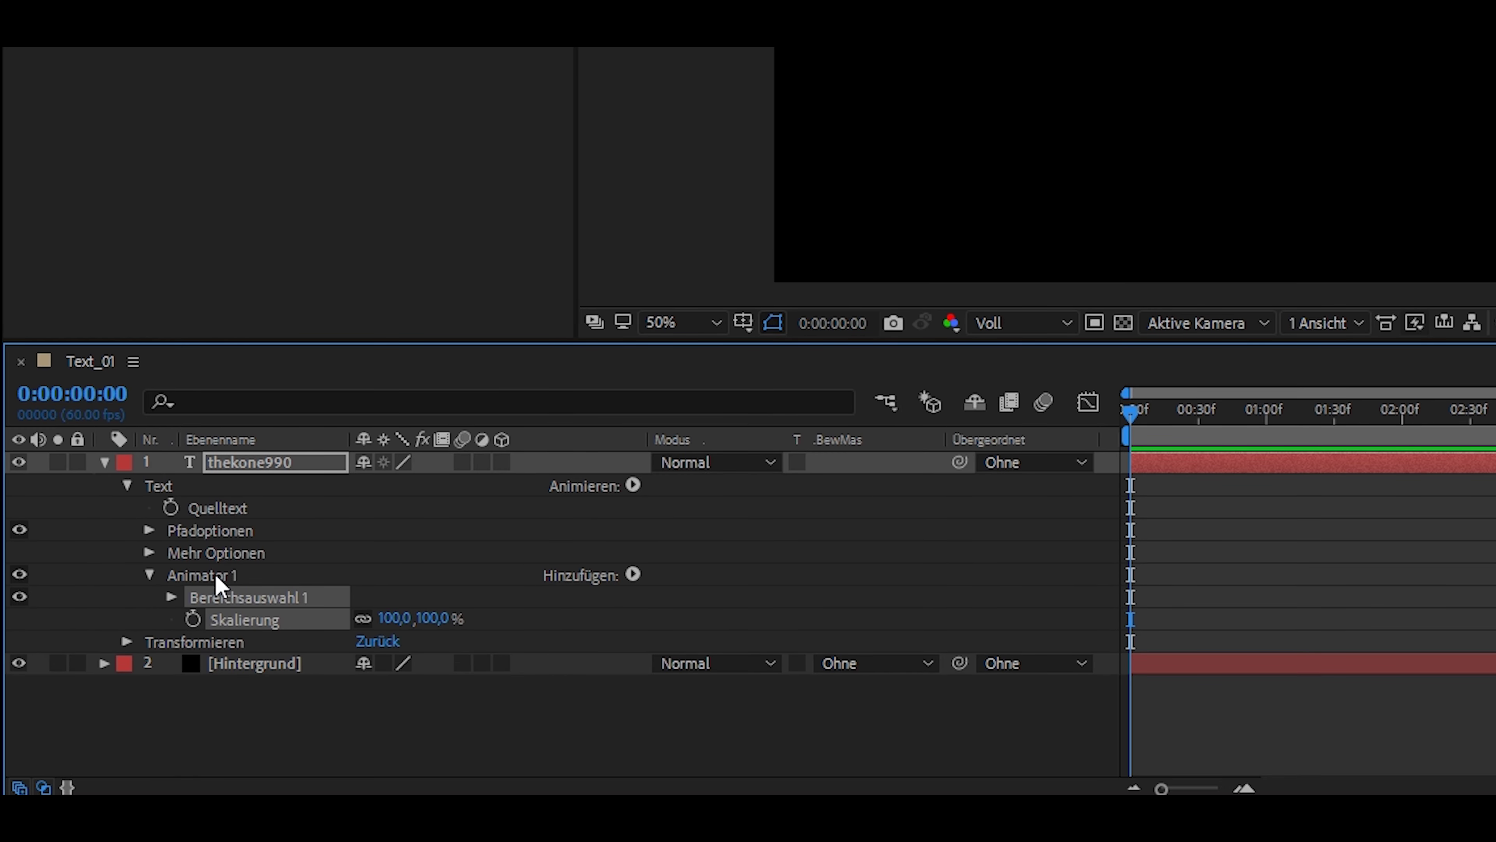
pyautogui.click(636, 575)
pyautogui.moveTo(663, 589)
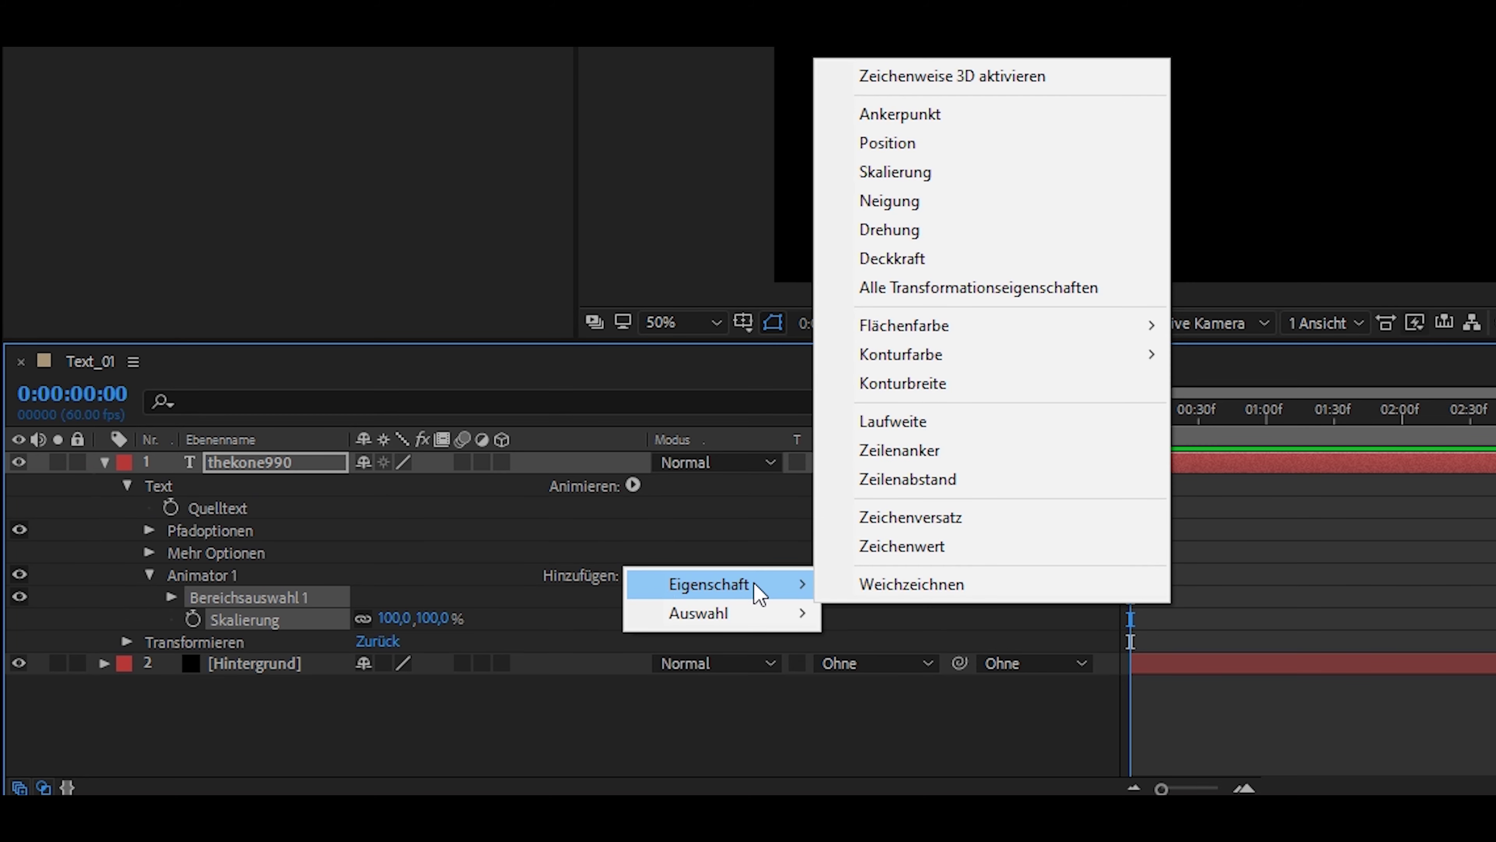
pyautogui.click(902, 229)
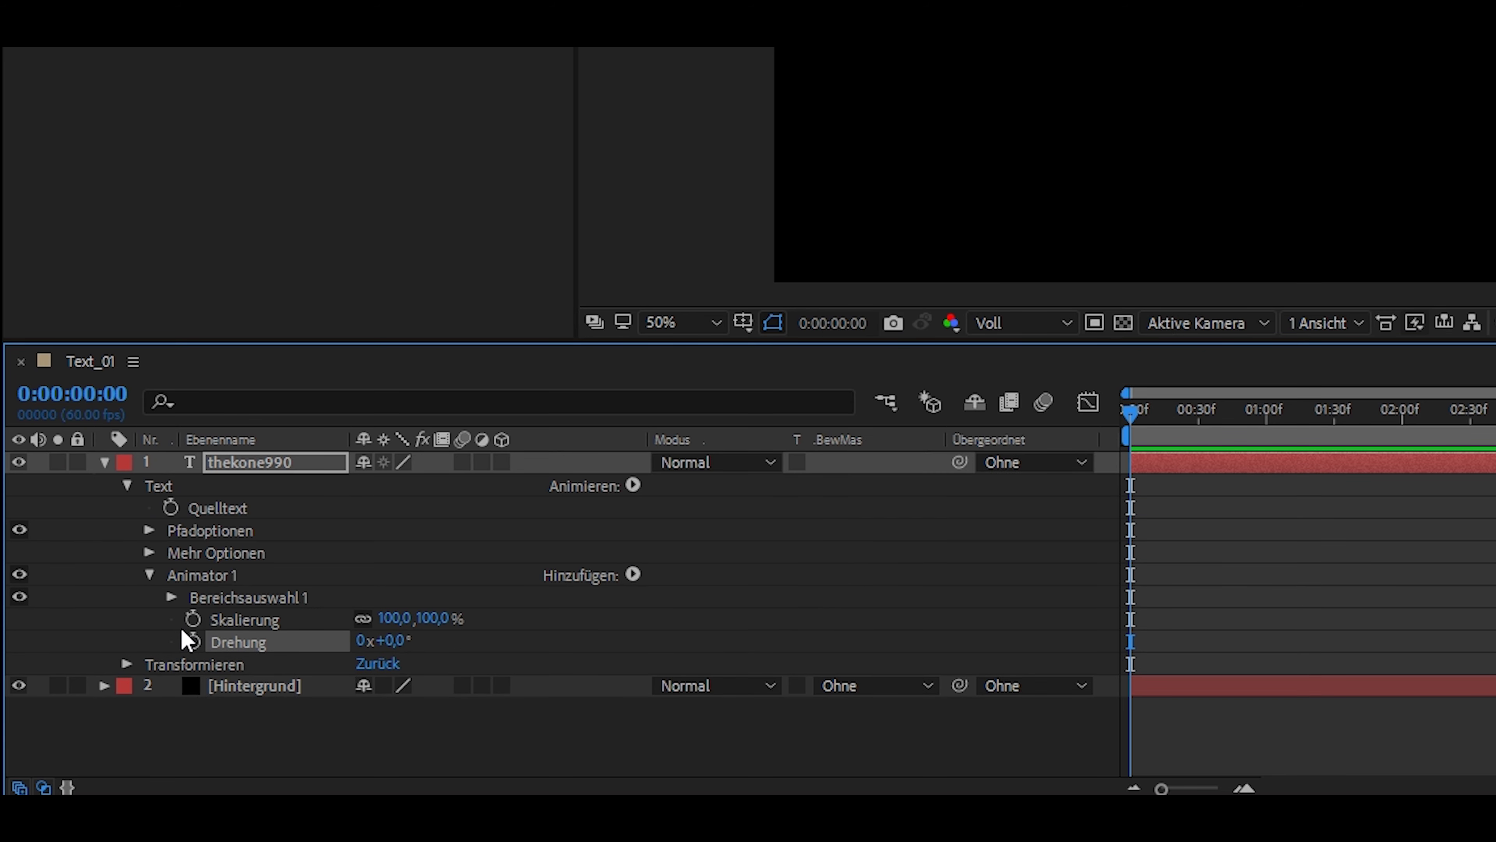
pyautogui.moveTo(1172, 418); pyautogui.dragTo(1269, 436)
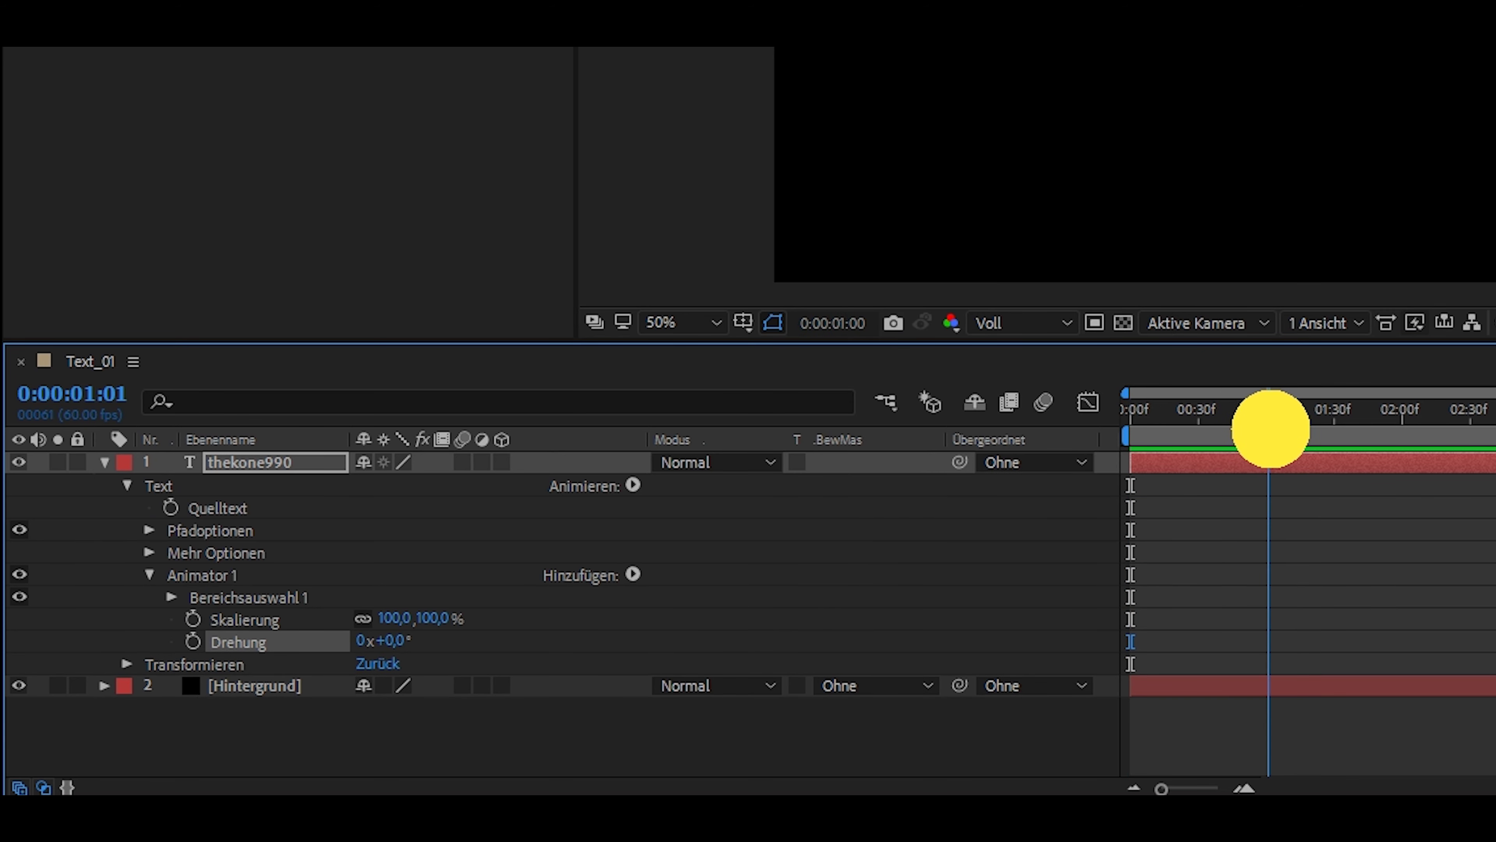
# - Set Skalierung and Drehung keyframes at 01:02 at 100% and 0°
pyautogui.click(193, 619)
pyautogui.click(193, 642)
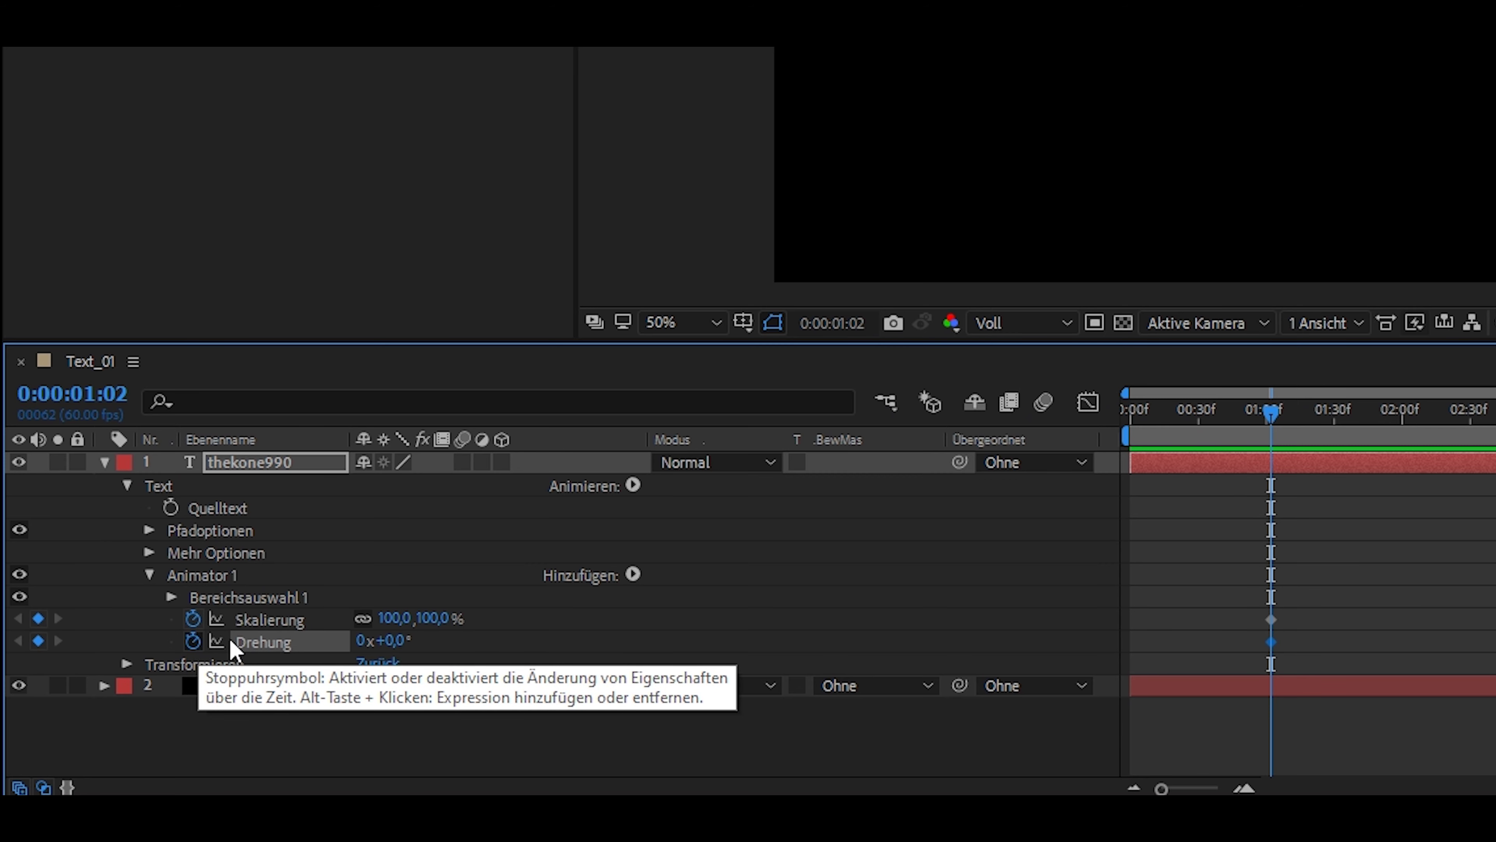
pyautogui.moveTo(1271, 411); pyautogui.dragTo(1114, 410)
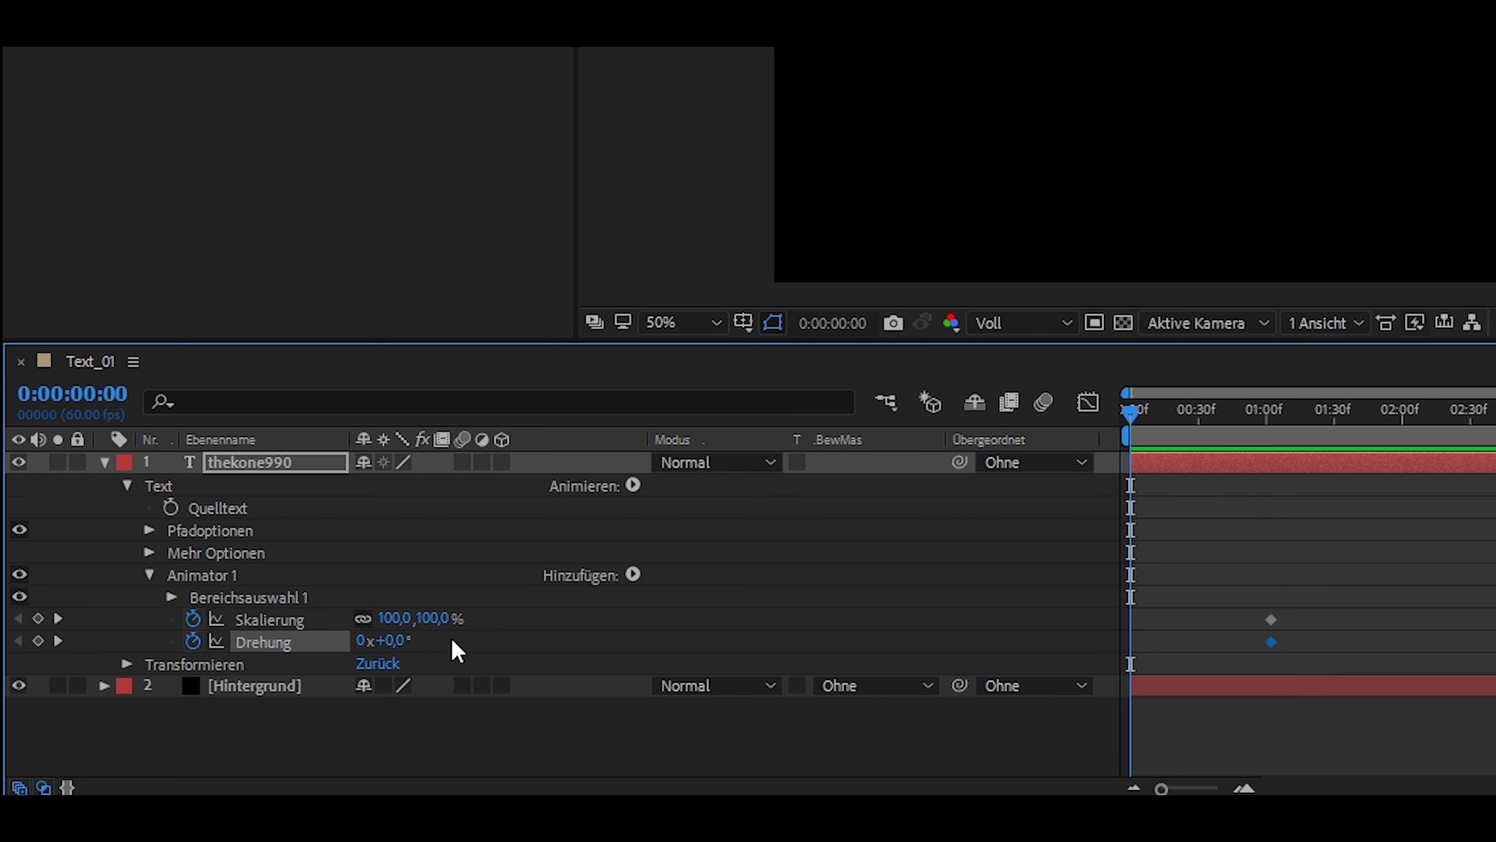
# - At 0:00, set Drehung to 180° and Skalierung to 0%, then preview
pyautogui.click(406, 641)
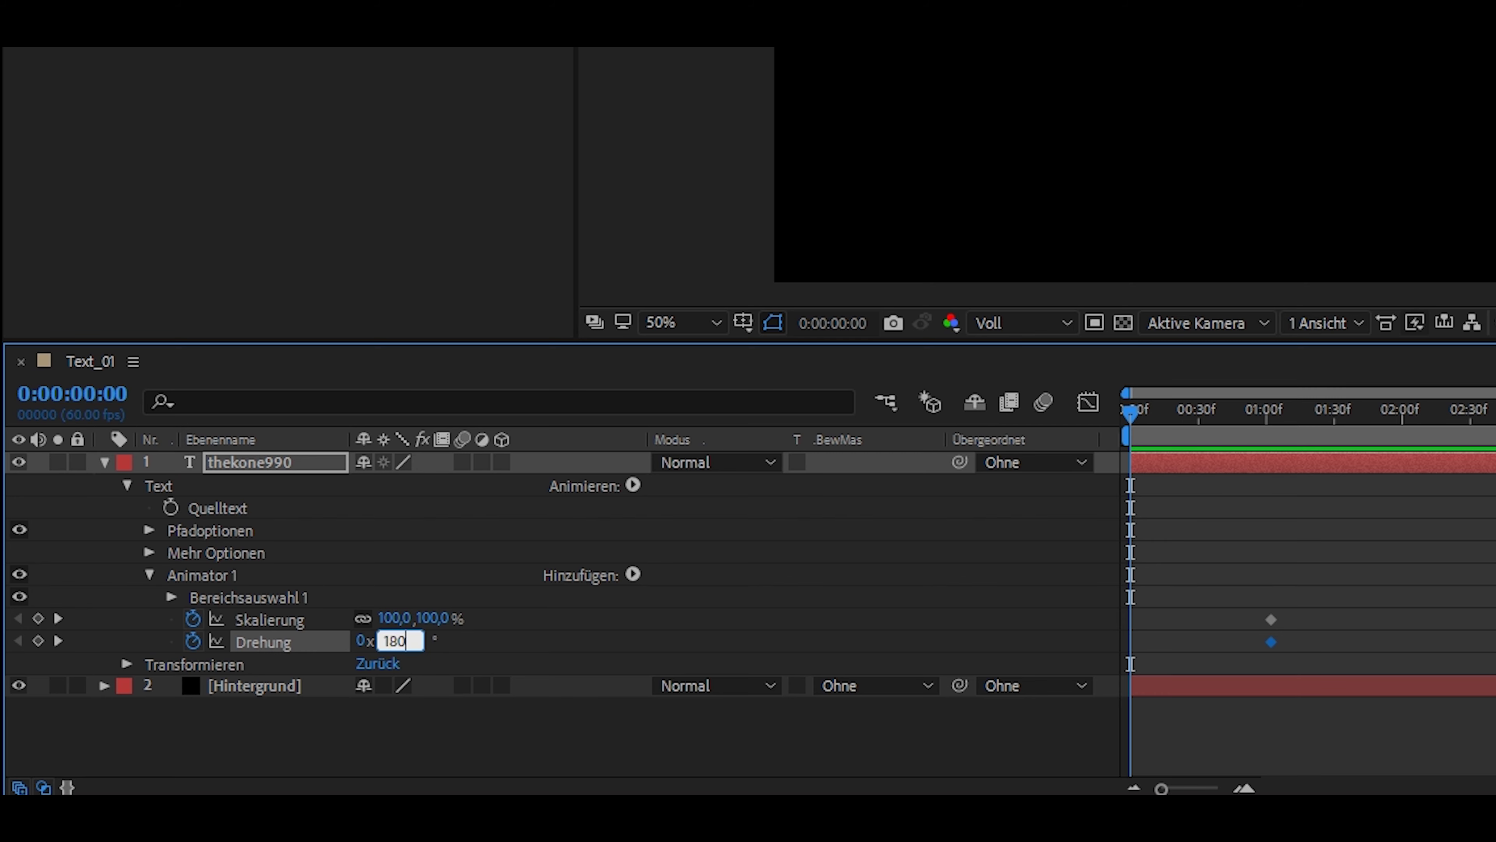
pyautogui.click(400, 586)
pyautogui.click(438, 616)
pyautogui.click(482, 619)
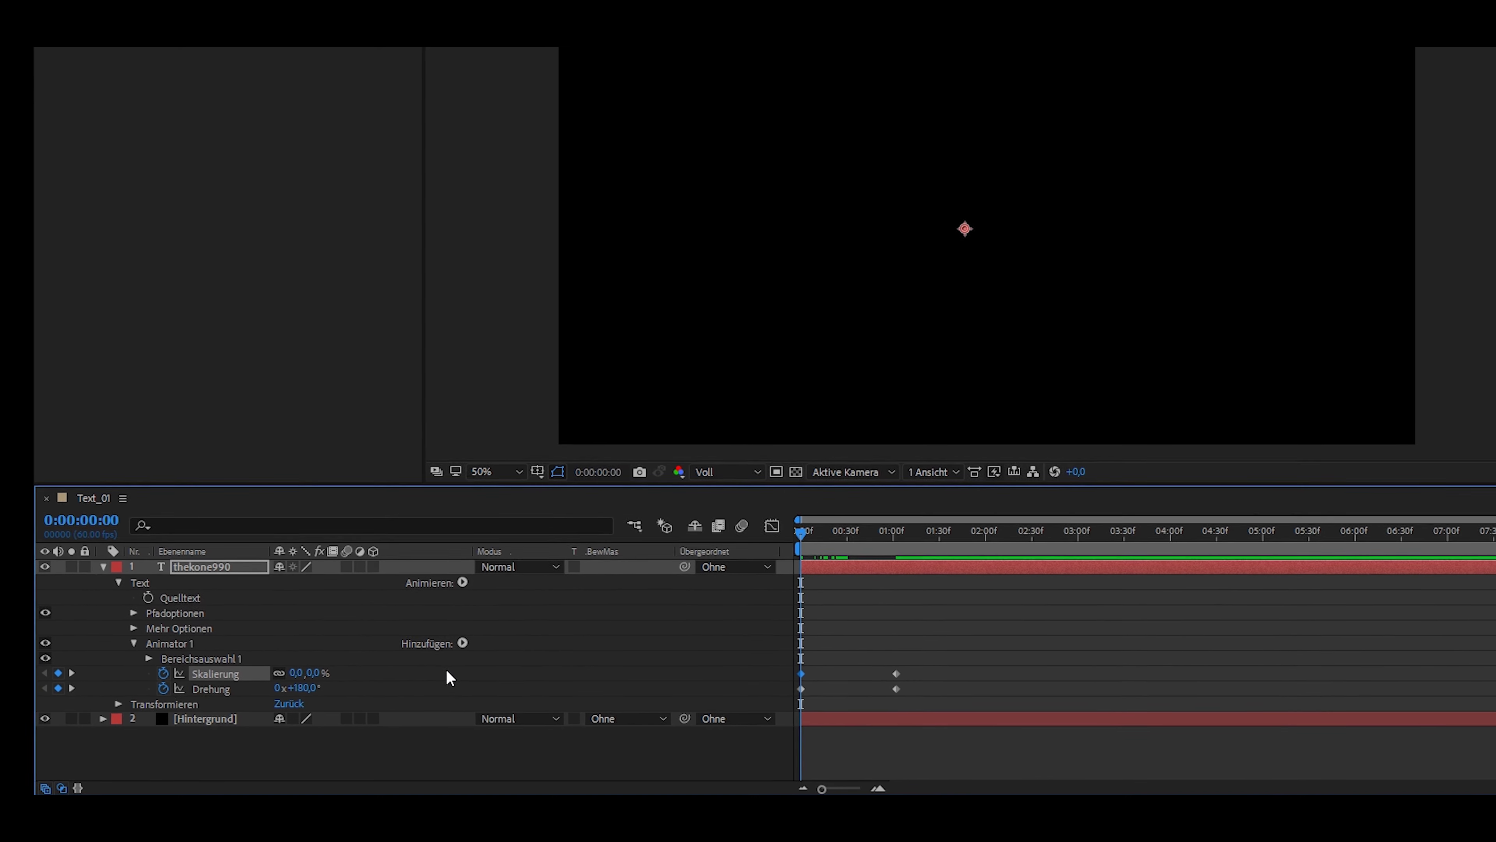
pyautogui.moveTo(683, 580); pyautogui.dragTo(750, 586)
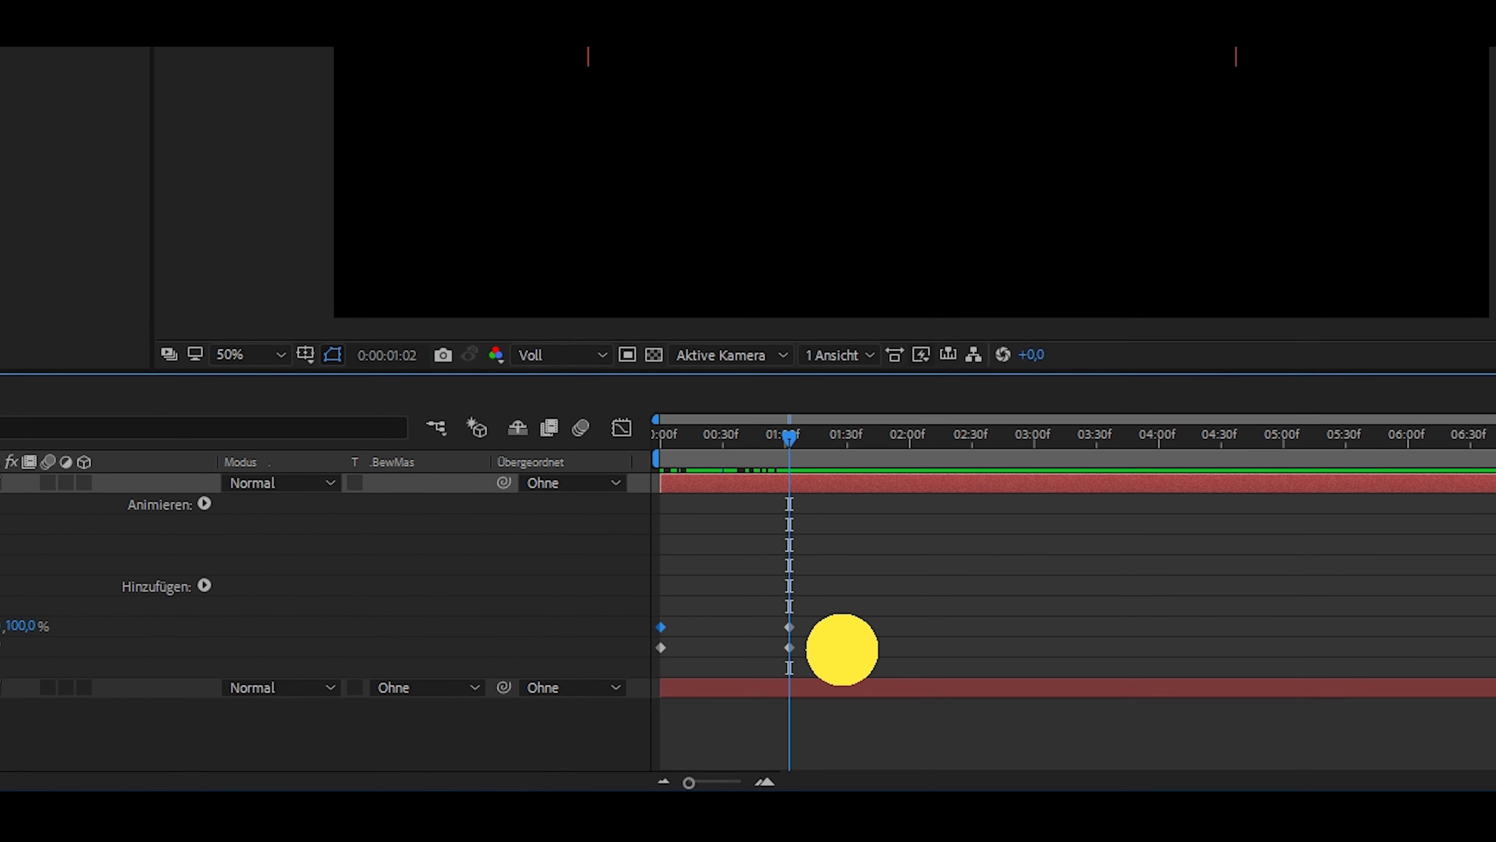
# - Apply Easy Ease to all four Skalierung and Drehung keyframes and scrub to preview
pyautogui.moveTo(782, 707); pyautogui.dragTo(653, 693)
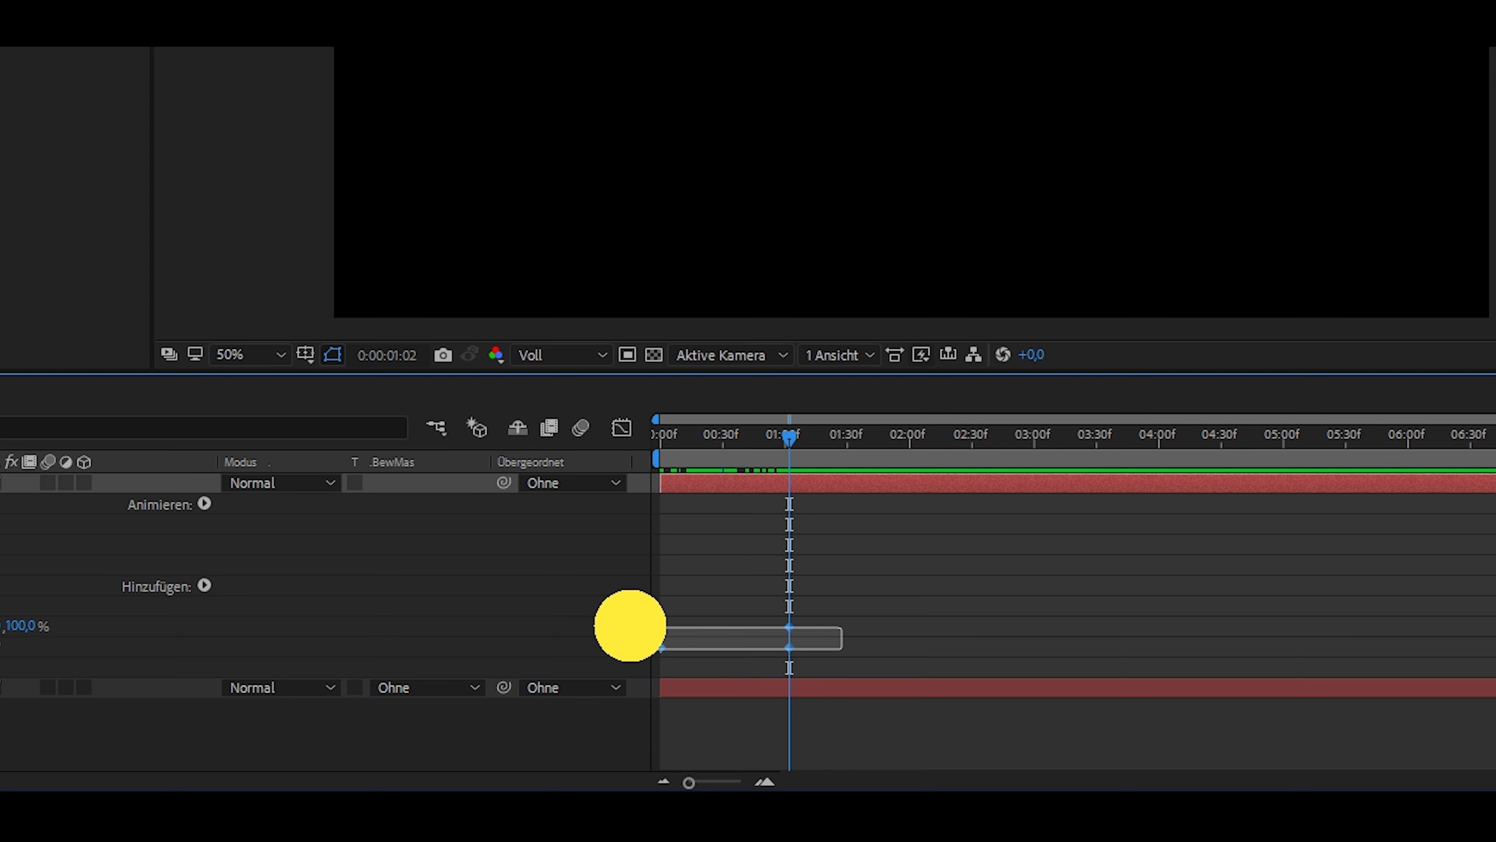
pyautogui.moveTo(630, 626); pyautogui.dragTo(628, 625)
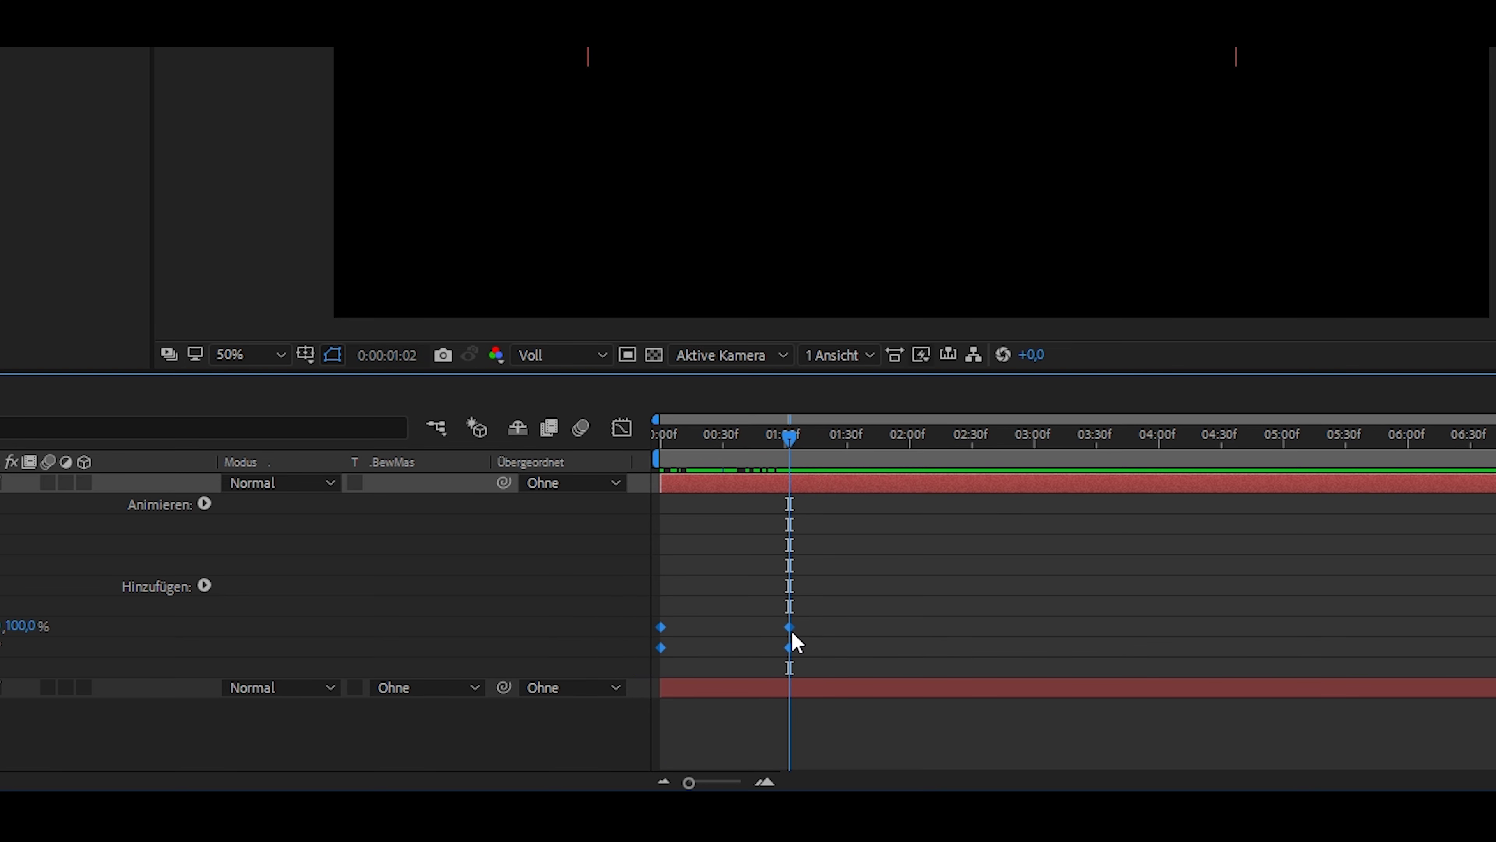
pyautogui.rightClick(792, 634)
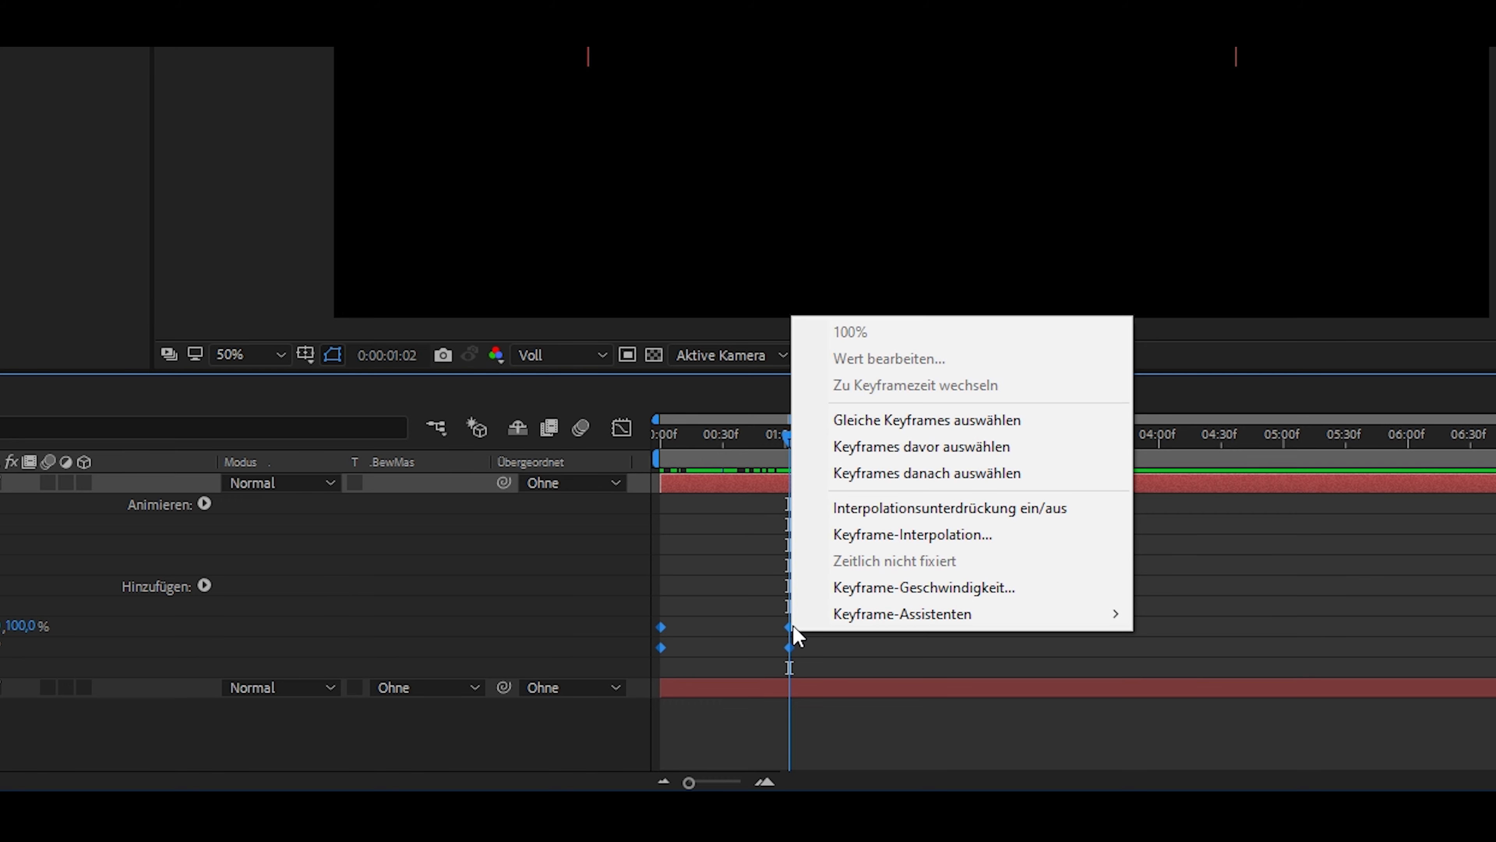
pyautogui.moveTo(811, 614)
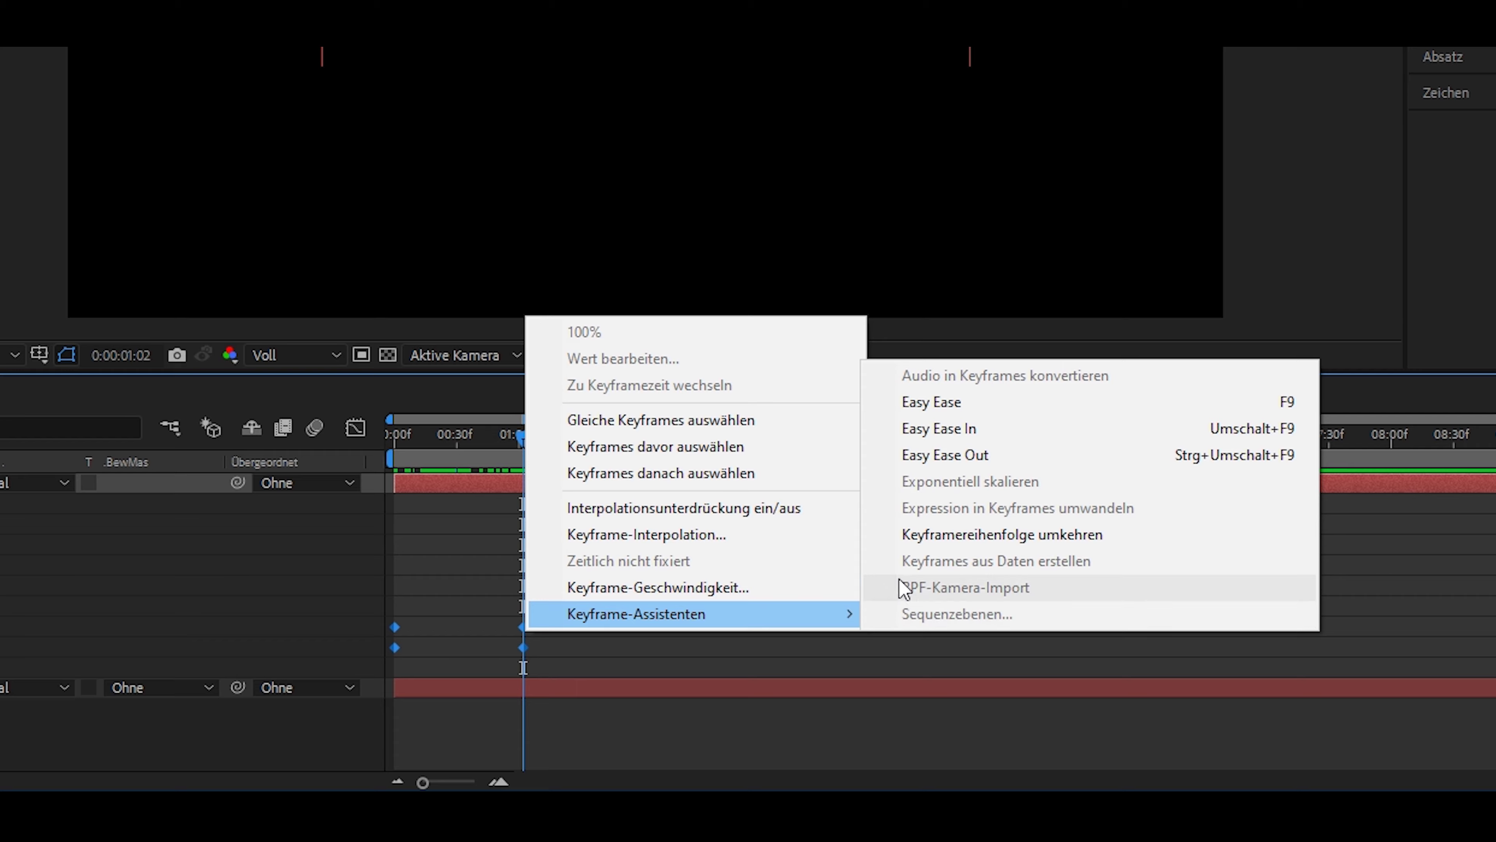
pyautogui.click(969, 402)
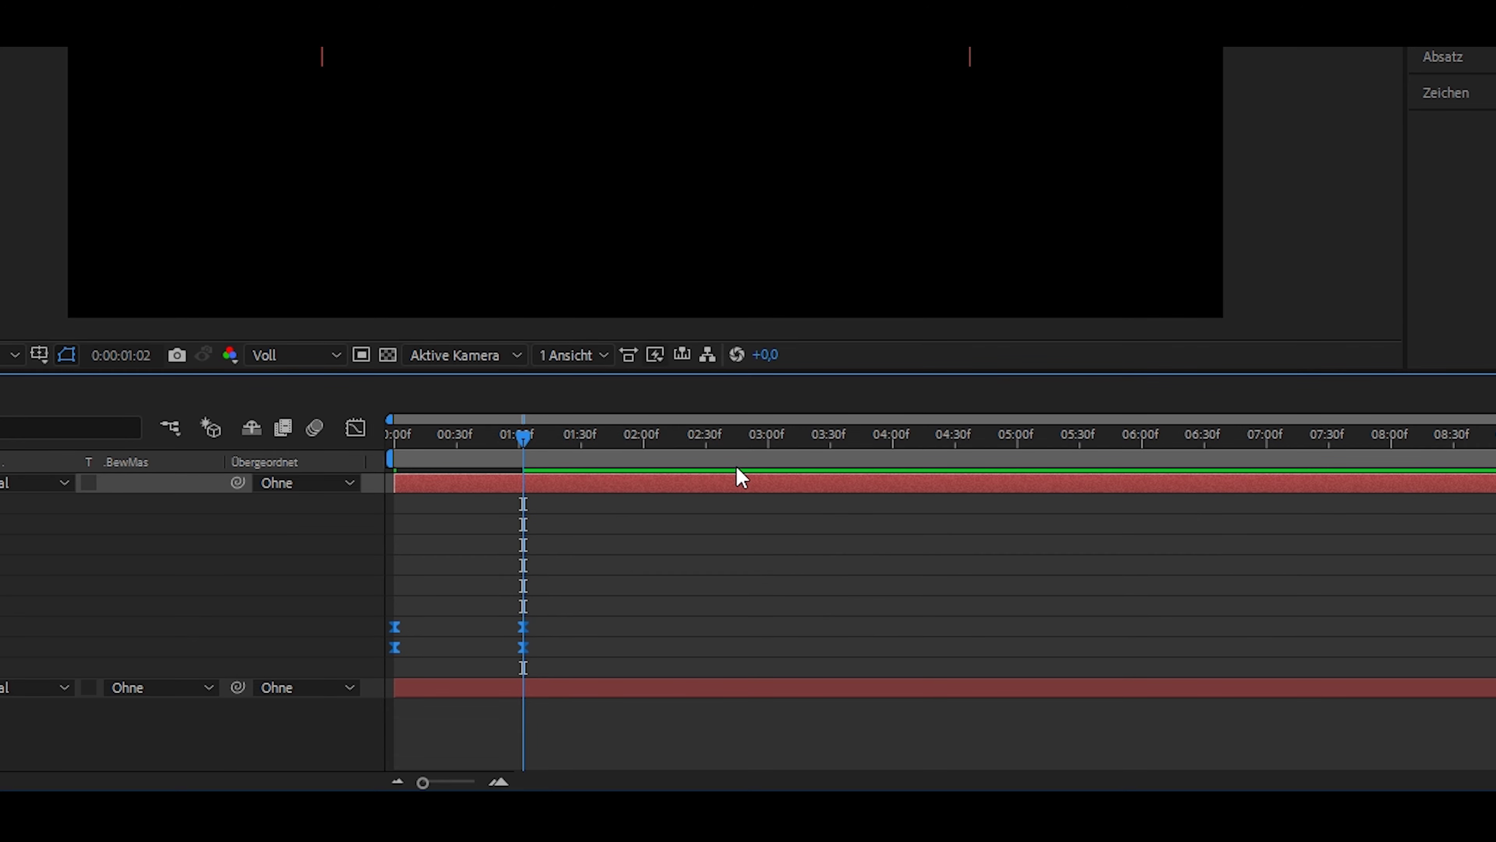
pyautogui.moveTo(508, 433); pyautogui.dragTo(526, 443)
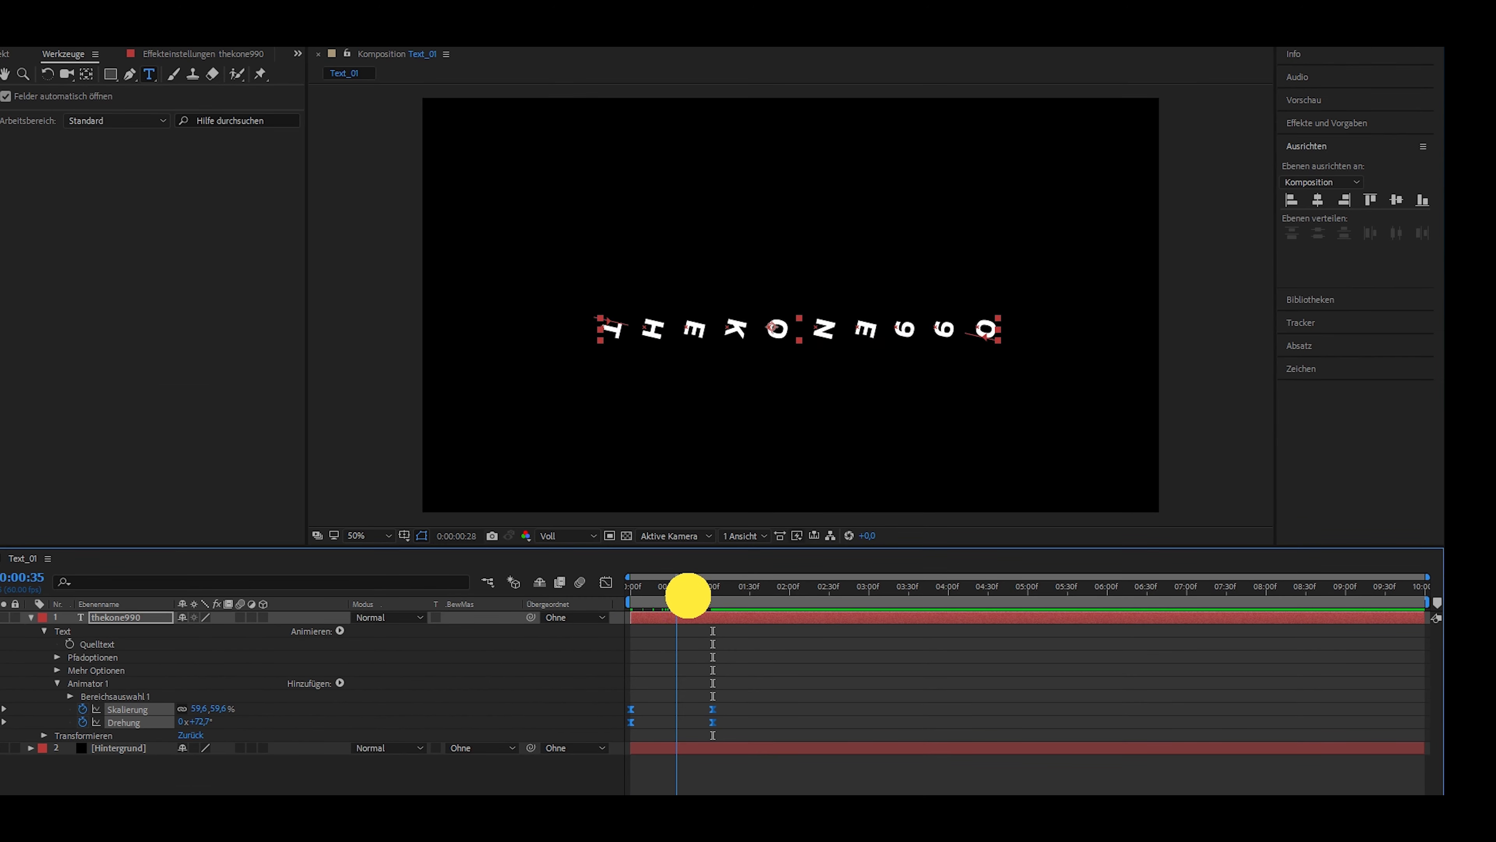
pyautogui.moveTo(714, 591); pyautogui.dragTo(710, 606)
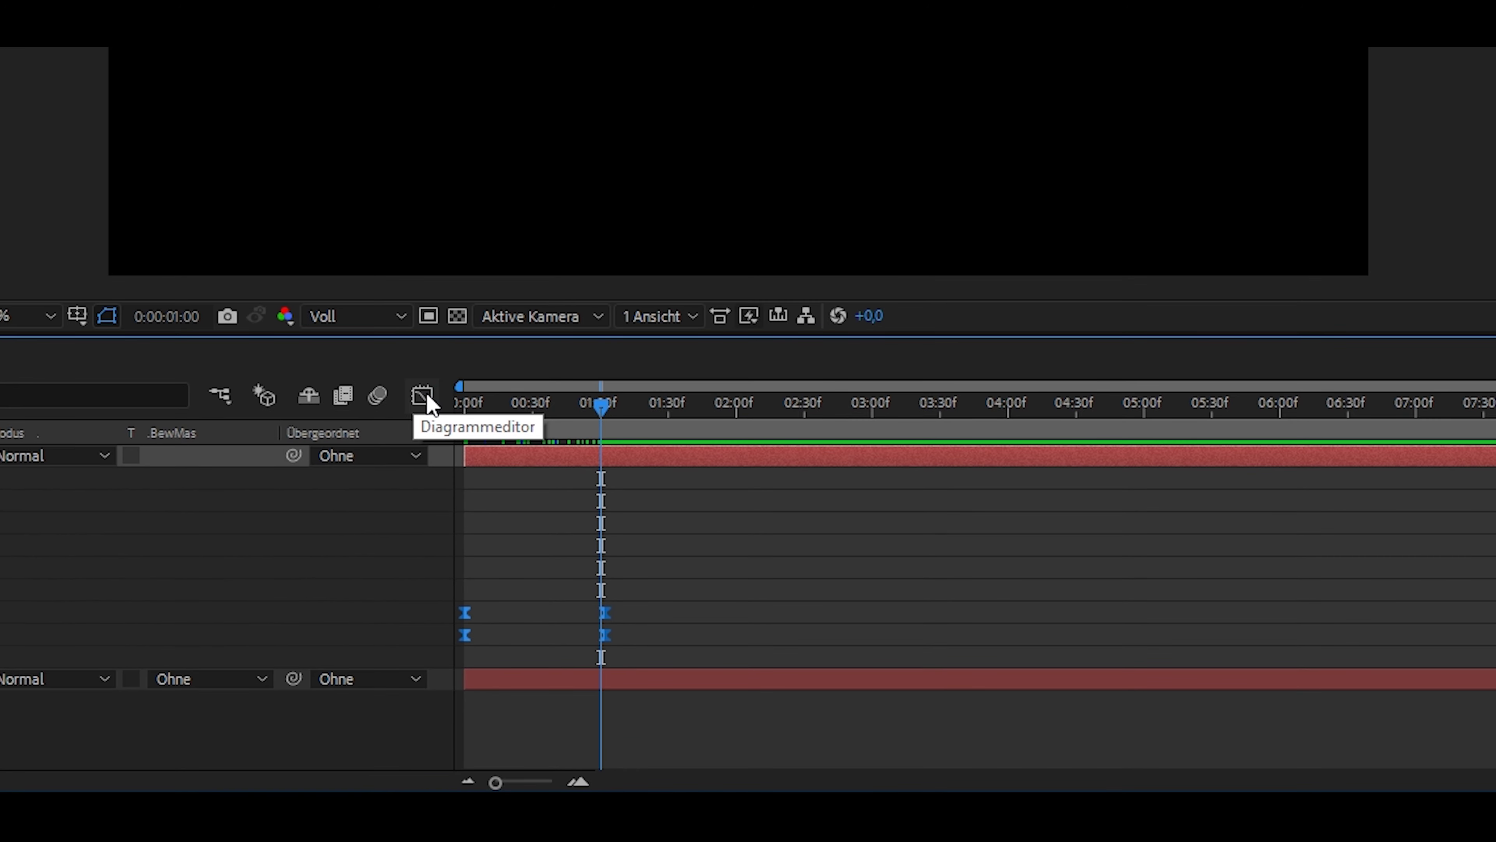
pyautogui.click(422, 395)
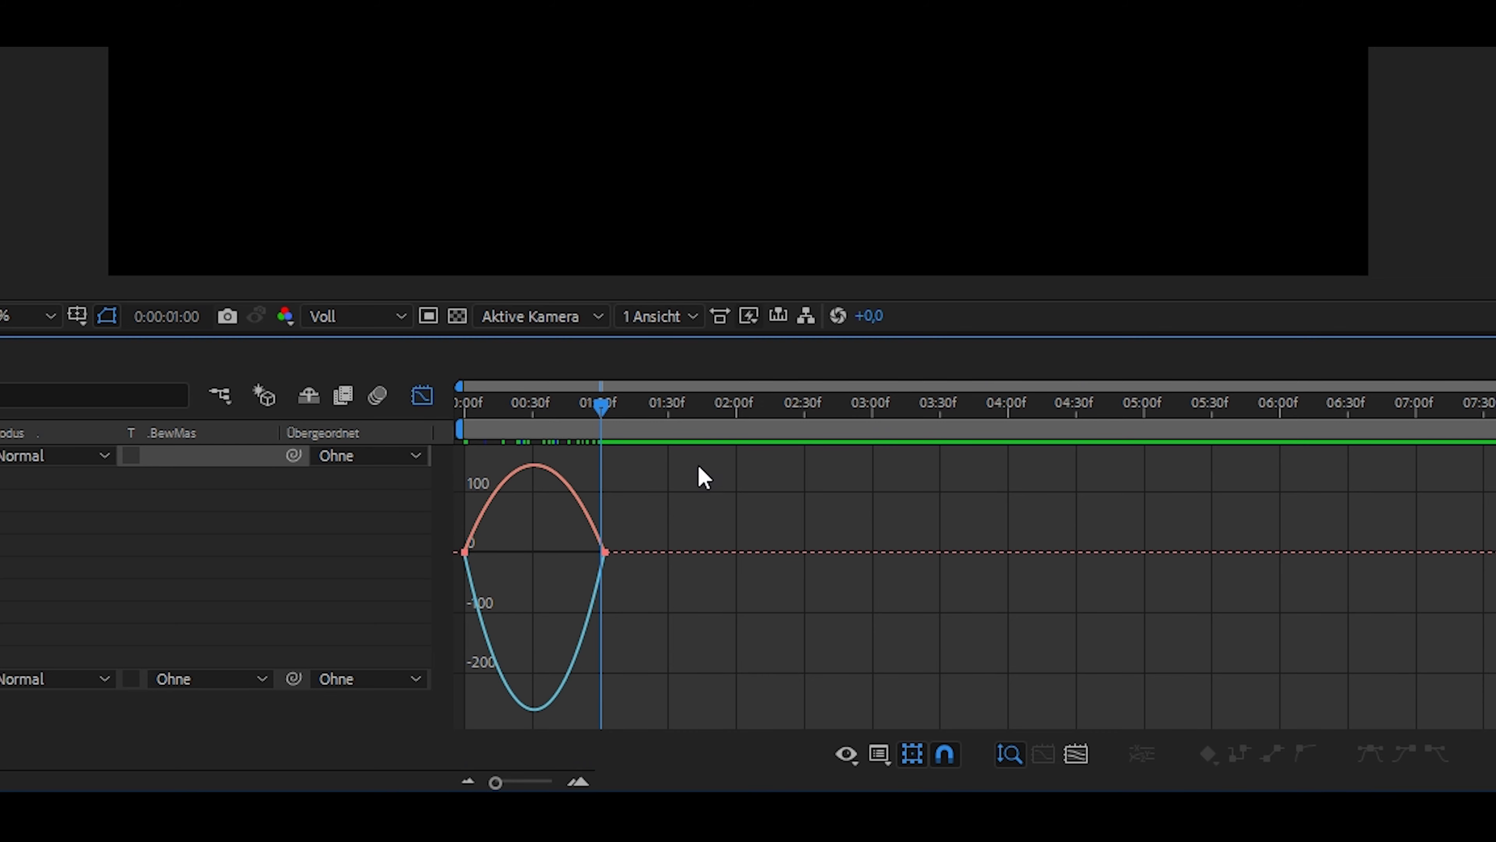
# - In the Graph Editor, increase both keyframes' influence for much sharper easing
pyautogui.rightClick(560, 590)
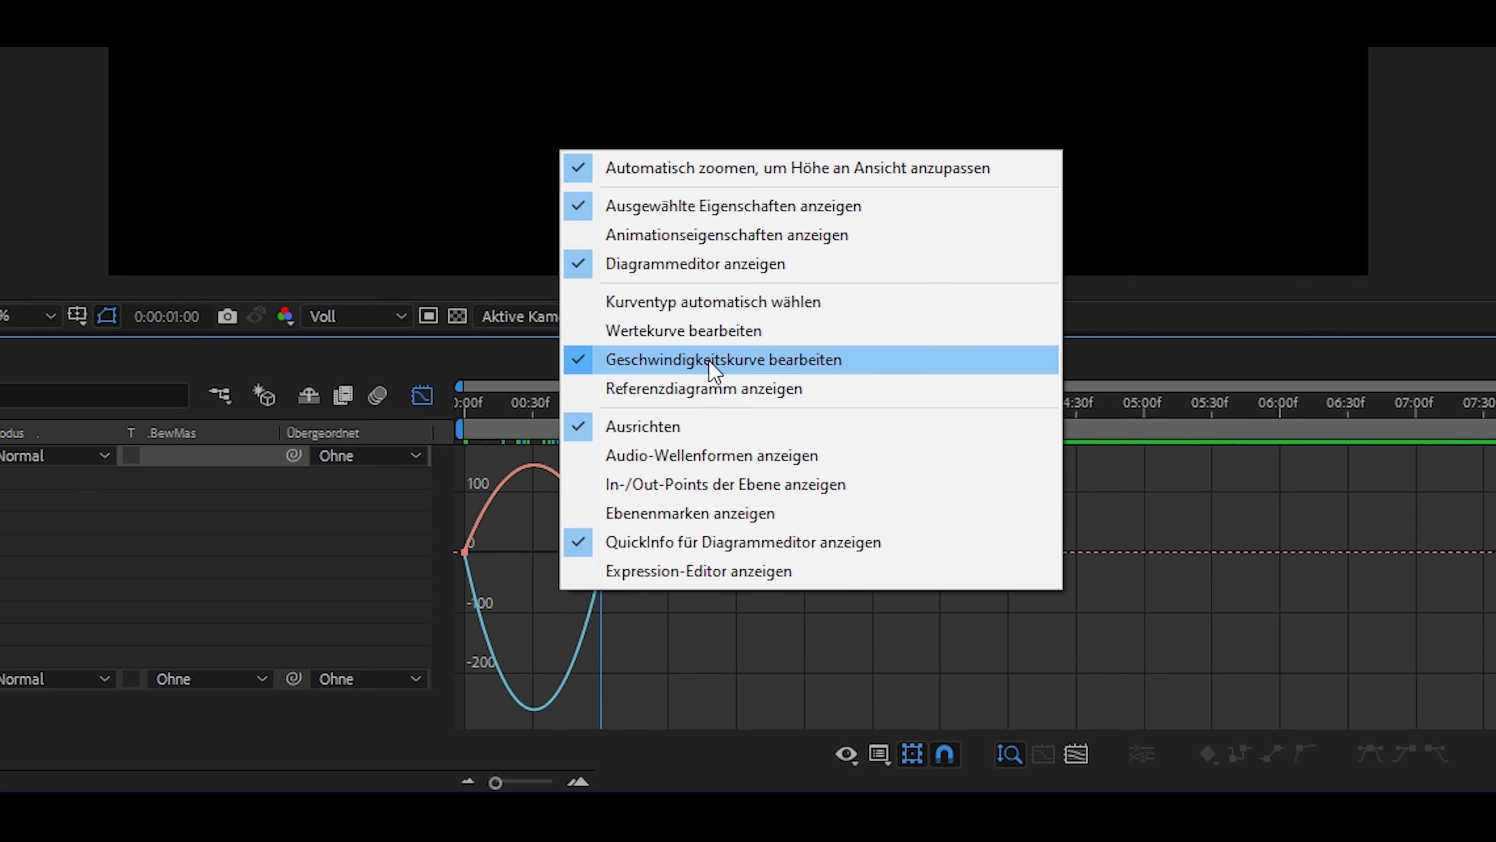
pyautogui.click(825, 643)
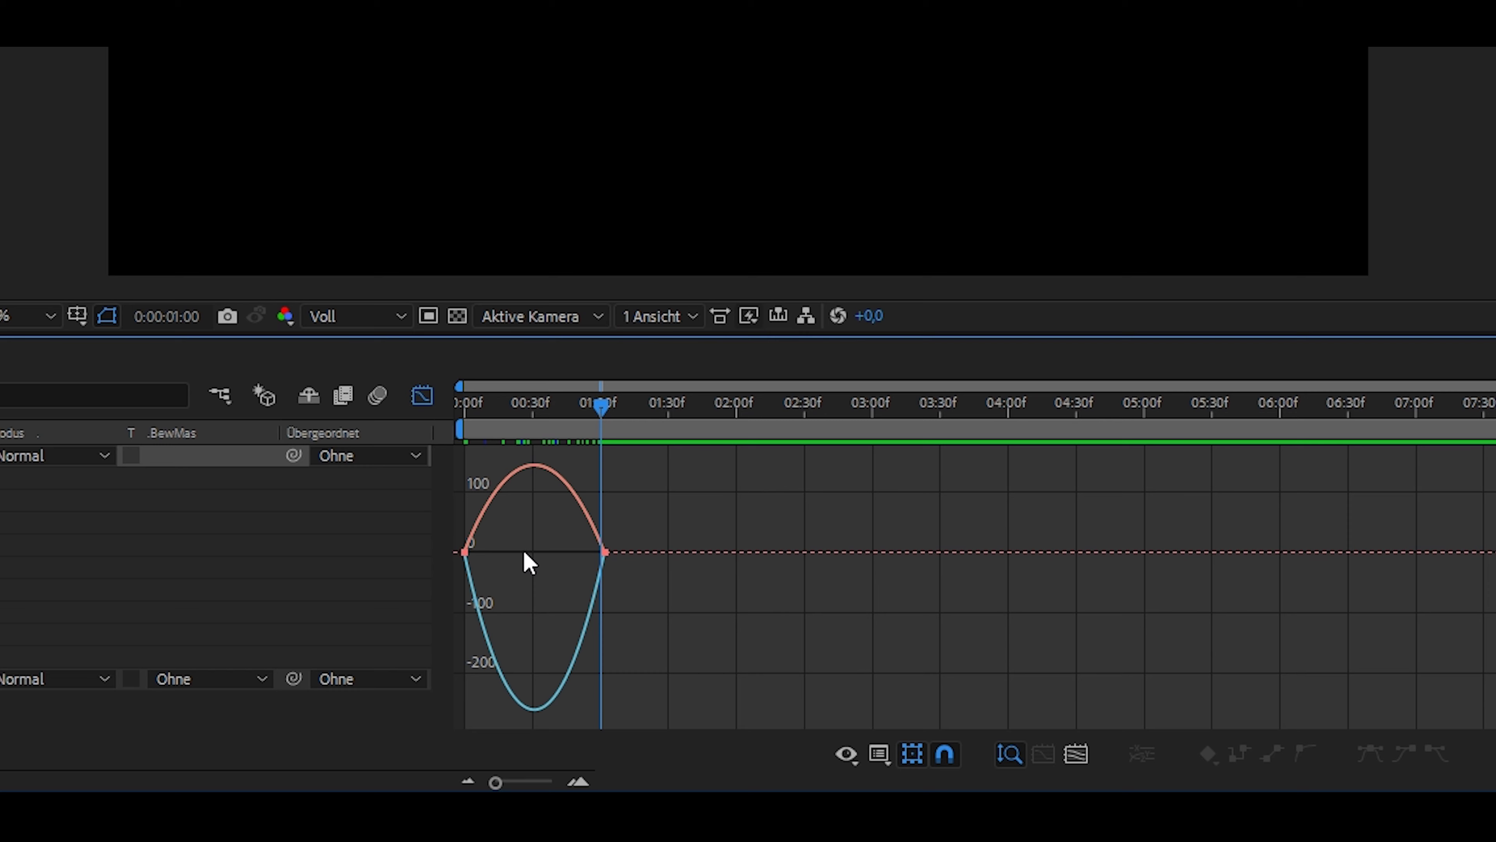
pyautogui.moveTo(675, 575); pyautogui.dragTo(439, 533)
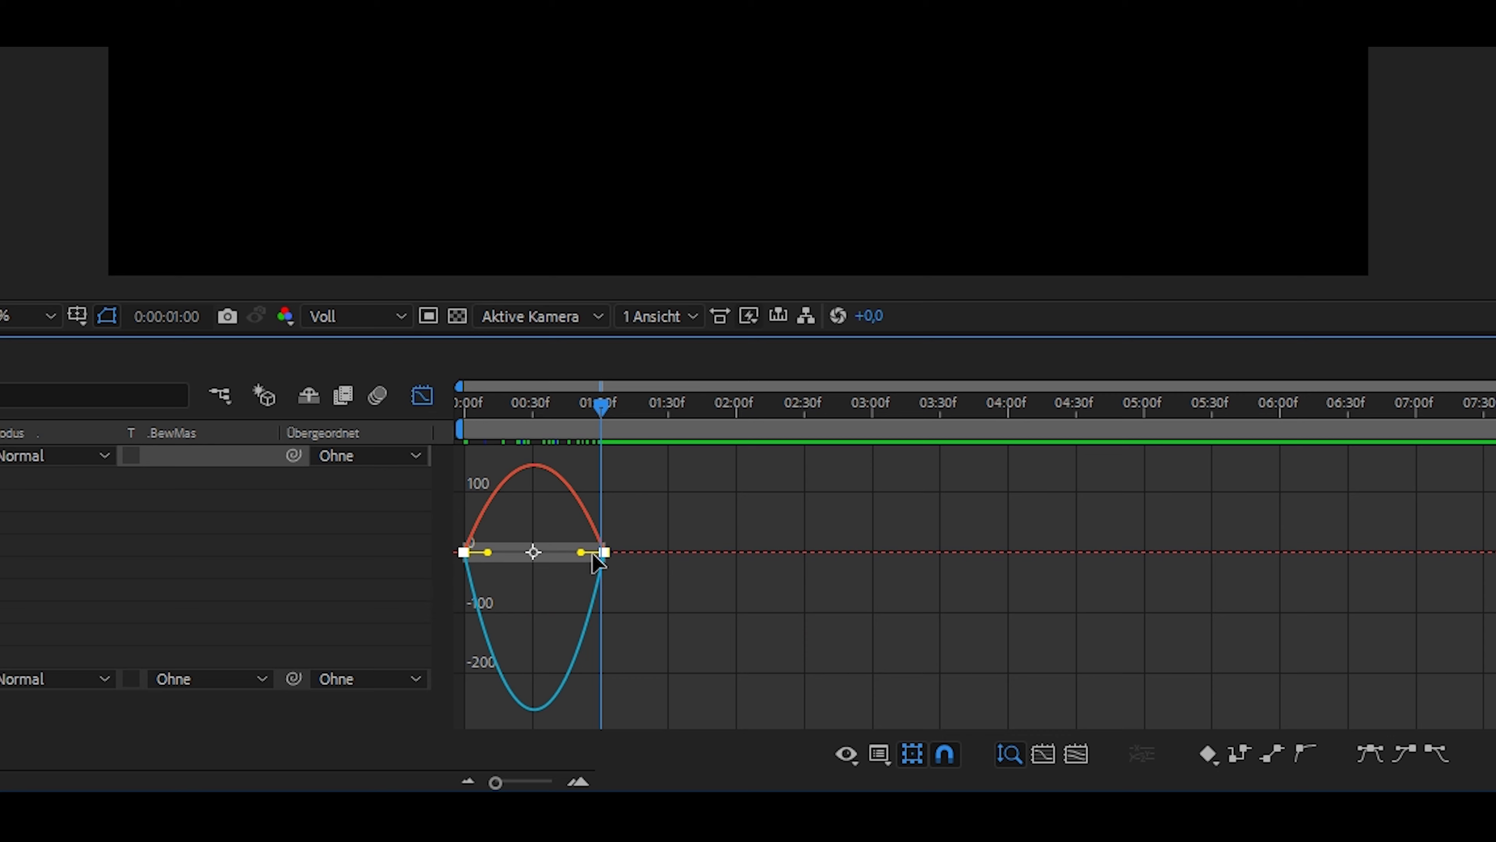
pyautogui.moveTo(581, 552)
pyautogui.mouseDown()
pyautogui.moveTo(482, 548)
pyautogui.moveTo(533, 552)
pyautogui.mouseUp()
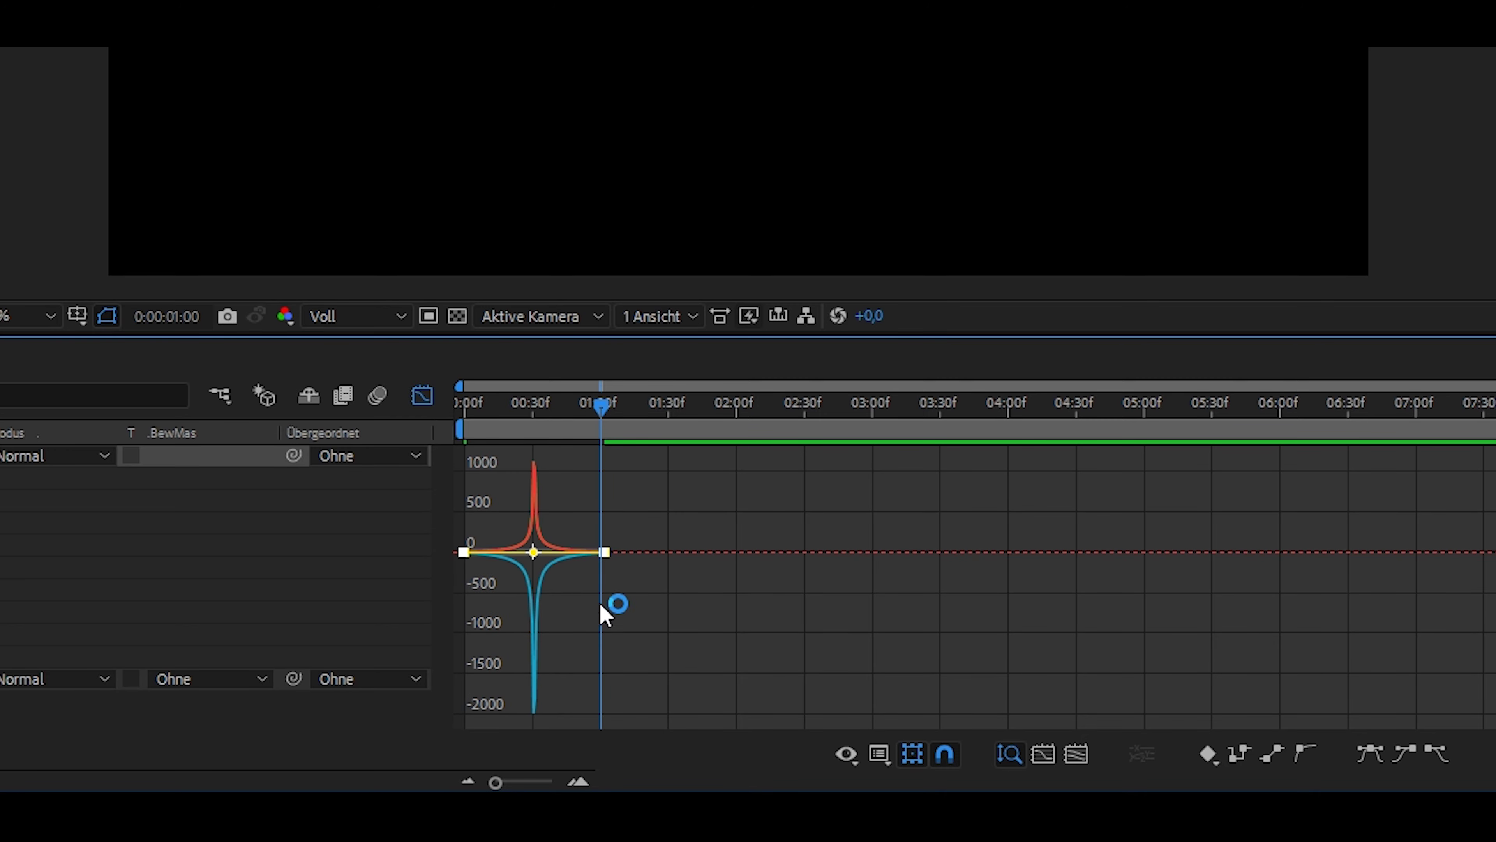
# - Return to the layer timeline, scrub the animation, and collapse the text layer
pyautogui.click(430, 397)
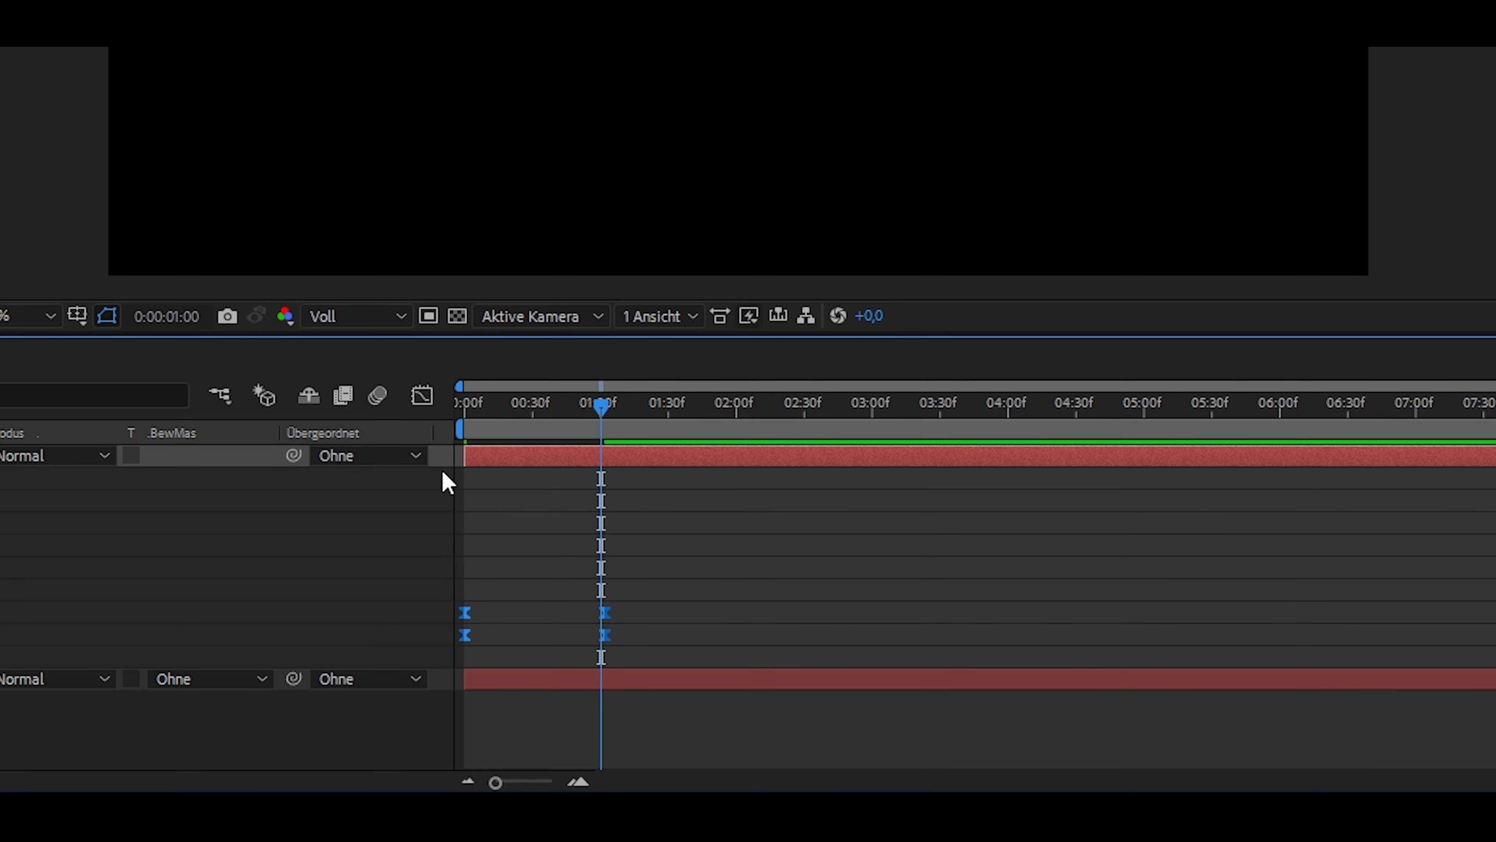
pyautogui.click(664, 537)
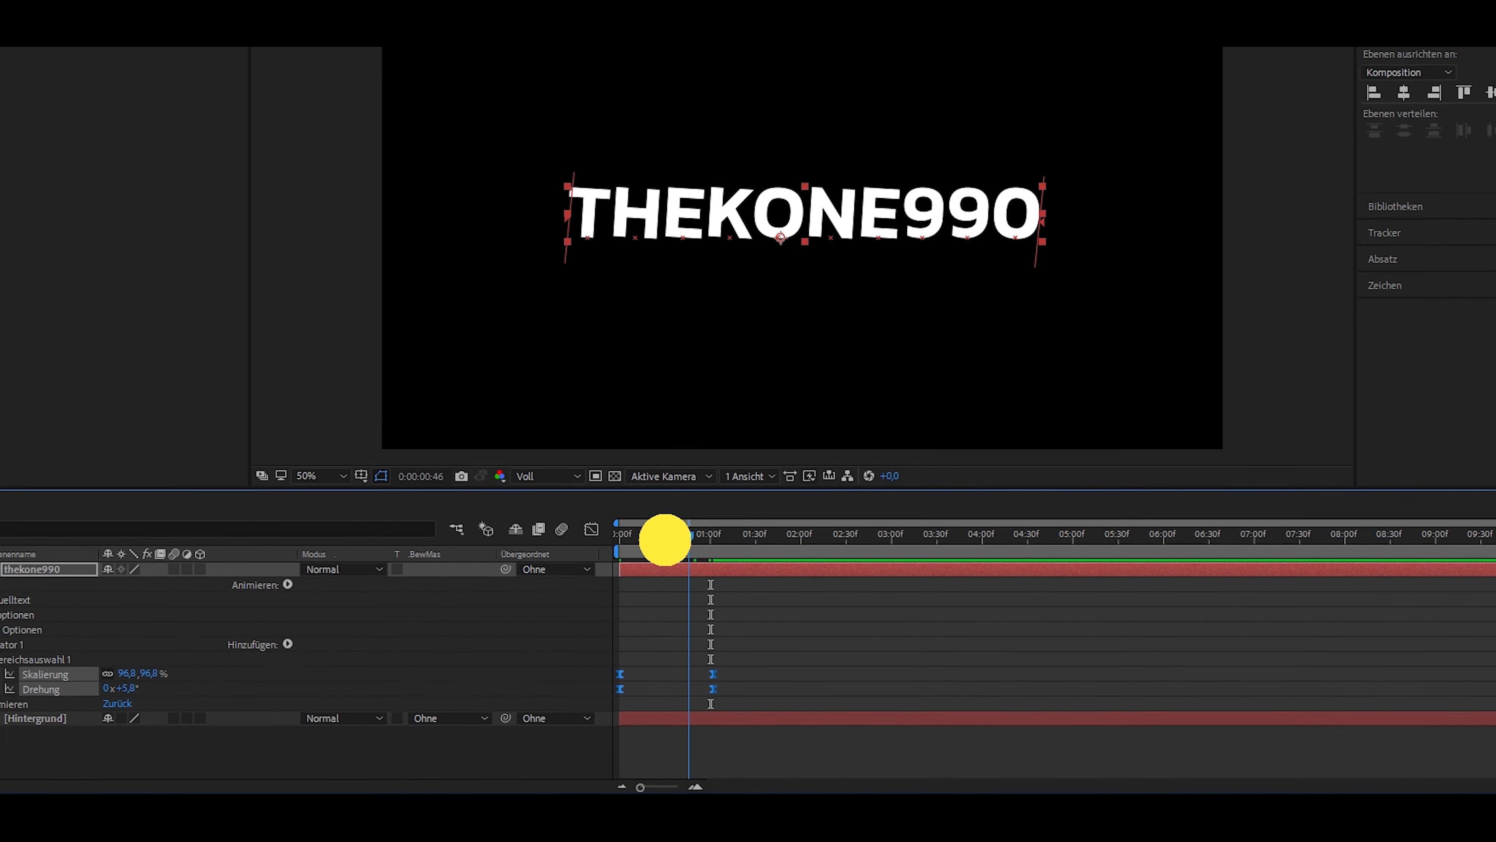
pyautogui.moveTo(665, 537); pyautogui.dragTo(762, 617)
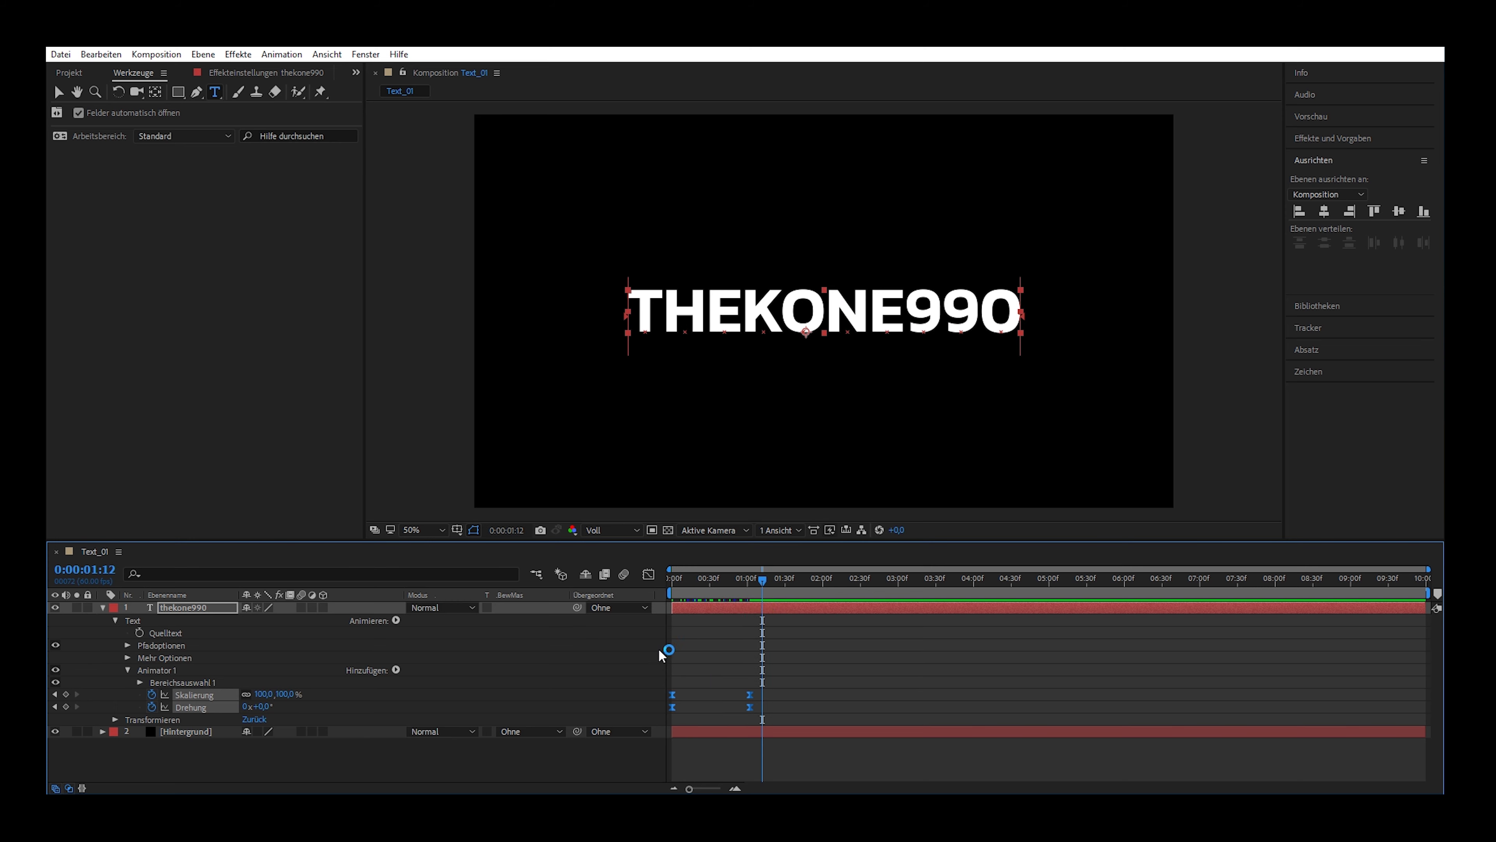
pyautogui.click(102, 607)
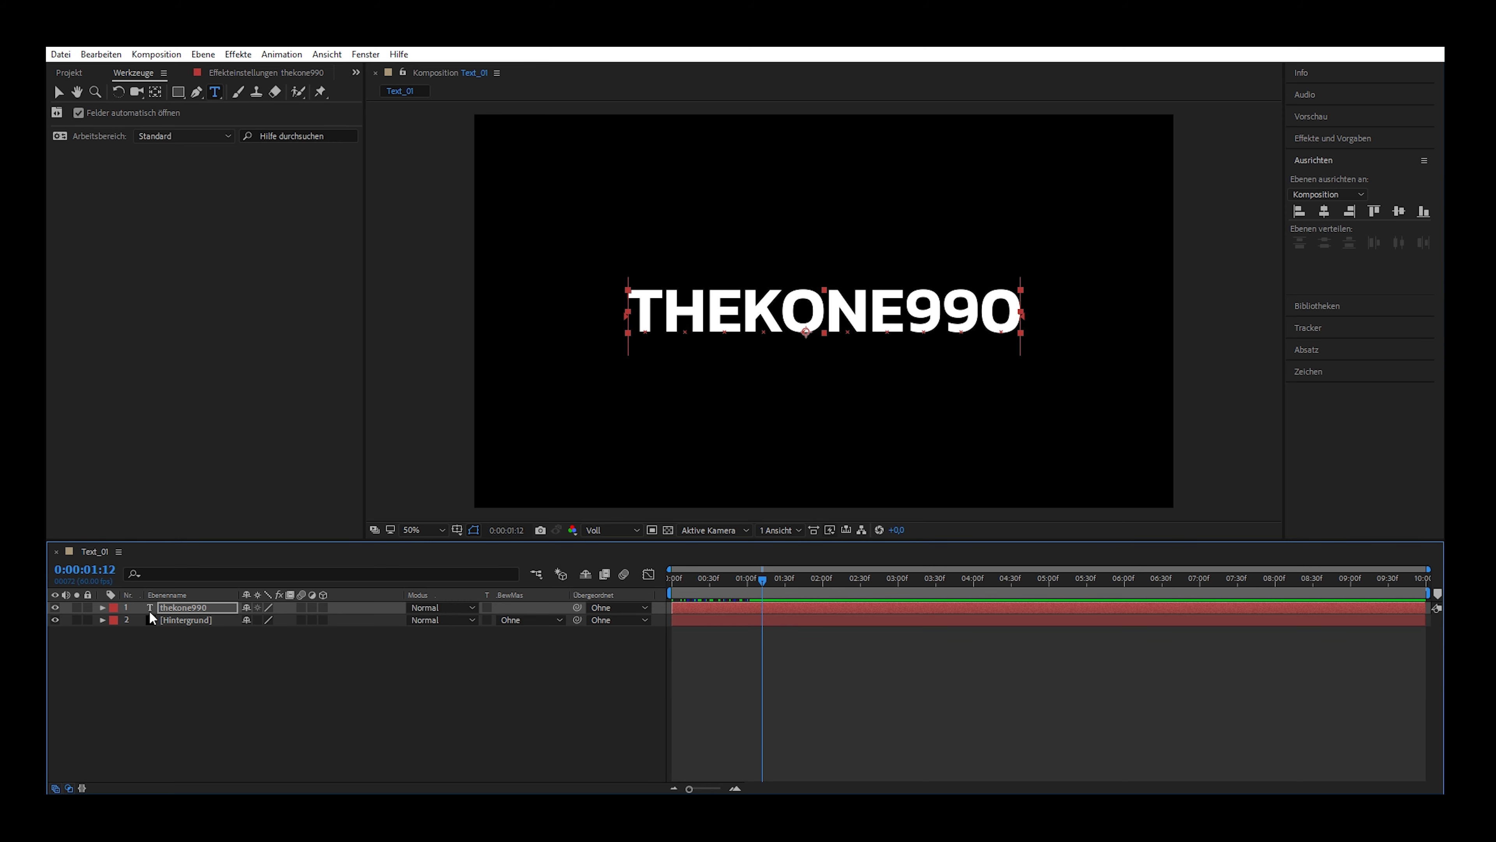
pyautogui.click(186, 608)
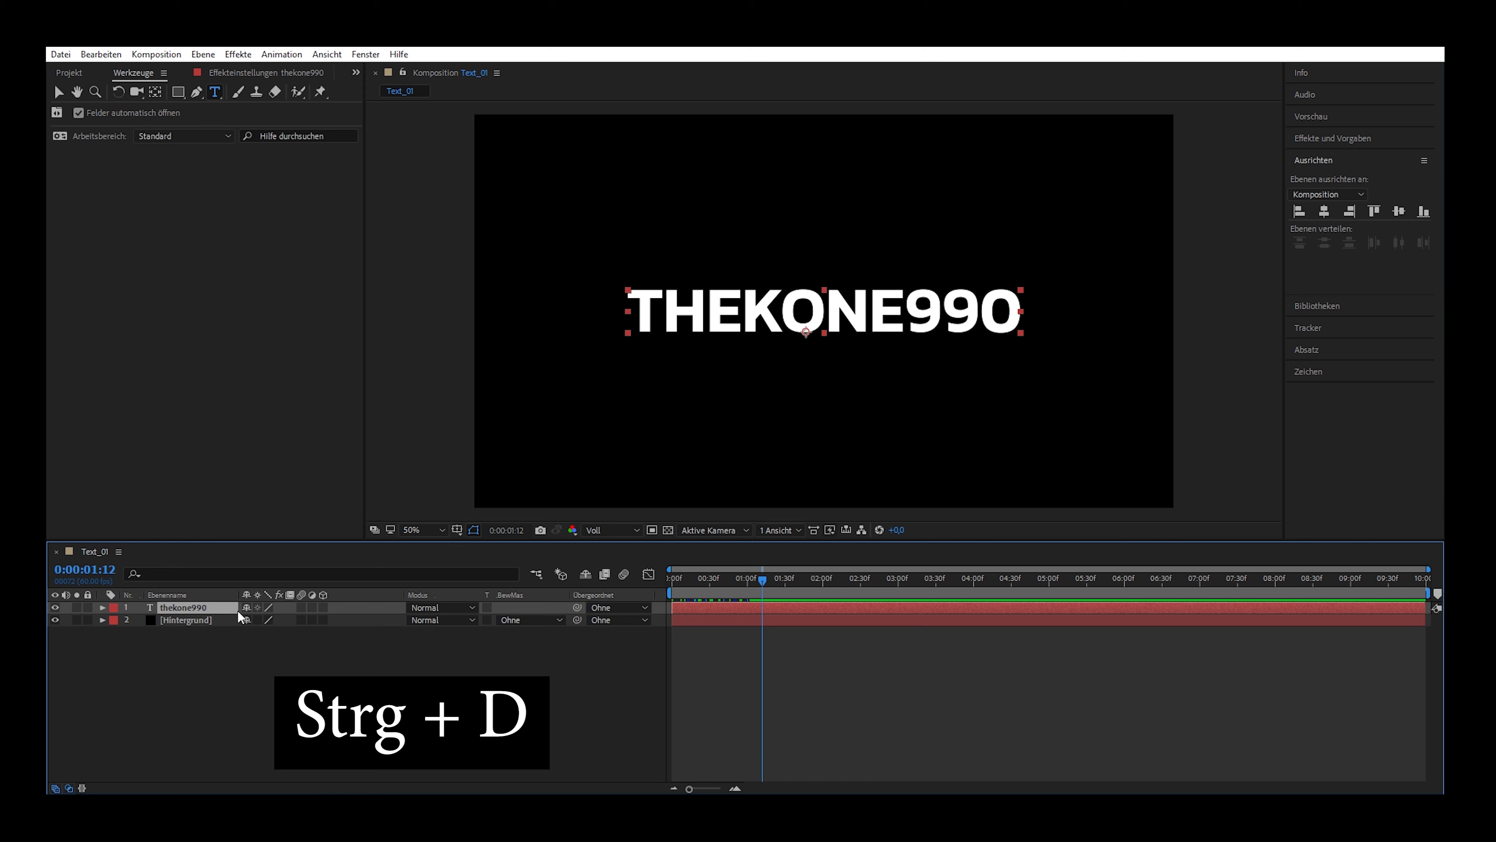
# - Duplicate the thekone990 text layer three times, giving thekone990 through thekone993
pyautogui.hotkey('ctrl', 'd')
pyautogui.hotkey('ctrl', 'd')
pyautogui.hotkey('ctrl', 'd')
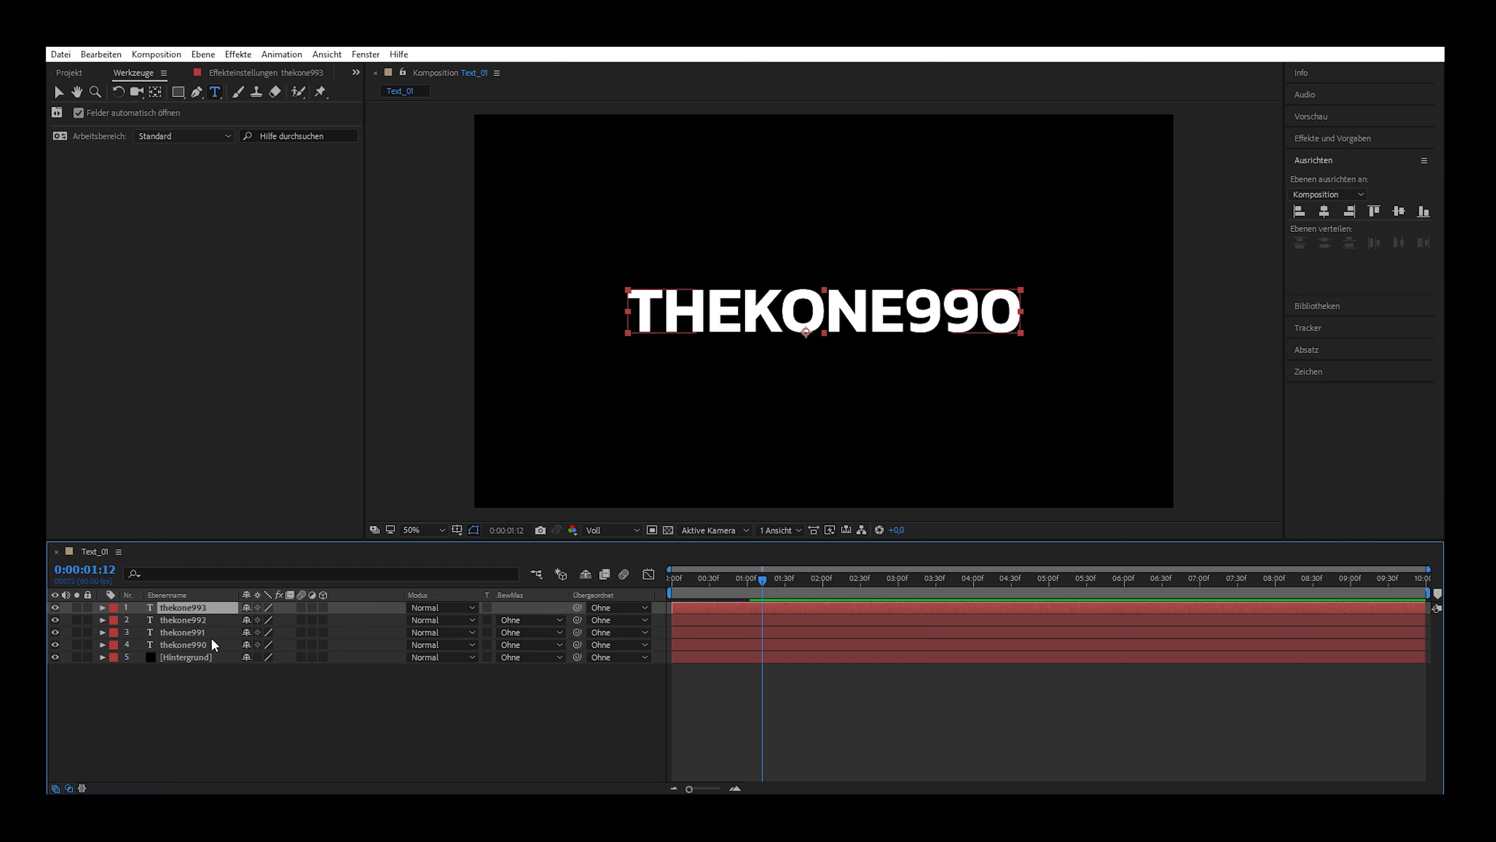
pyautogui.click(200, 645)
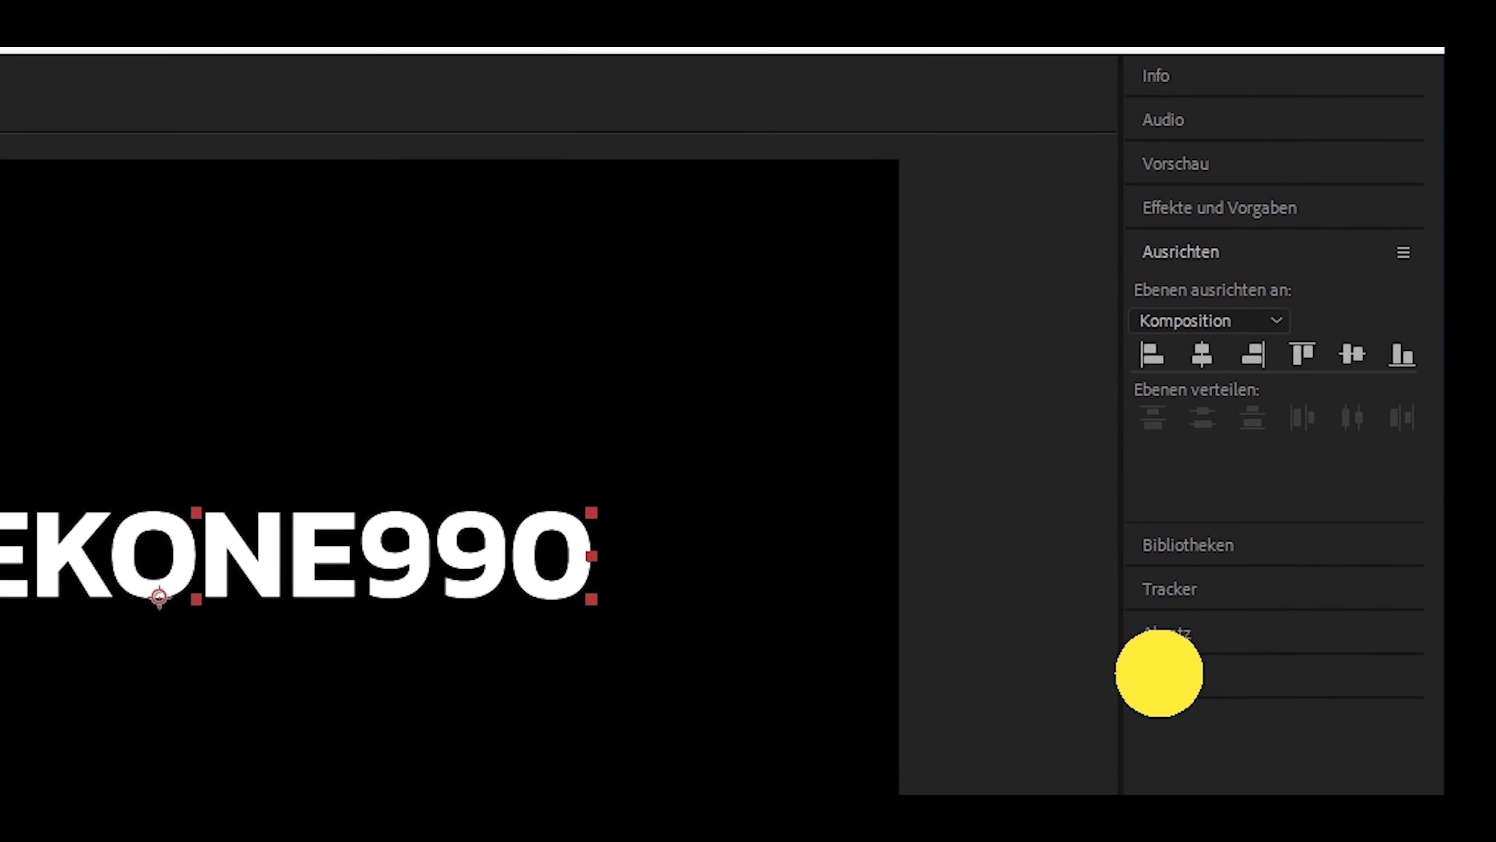
# - Set a text copy's fill colour to red DE0C0C
pyautogui.click(1304, 372)
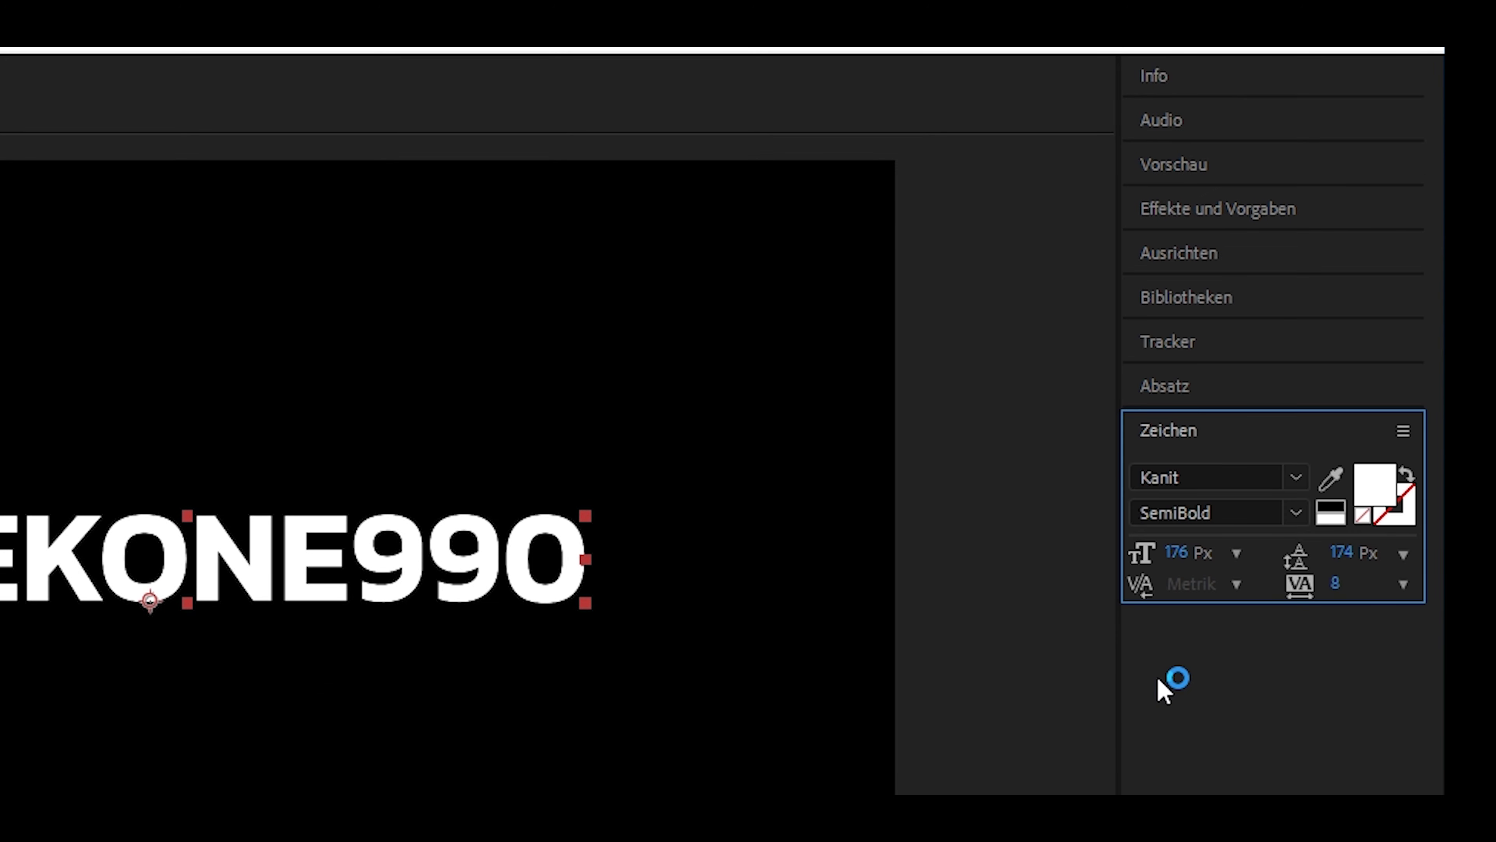
pyautogui.click(1378, 481)
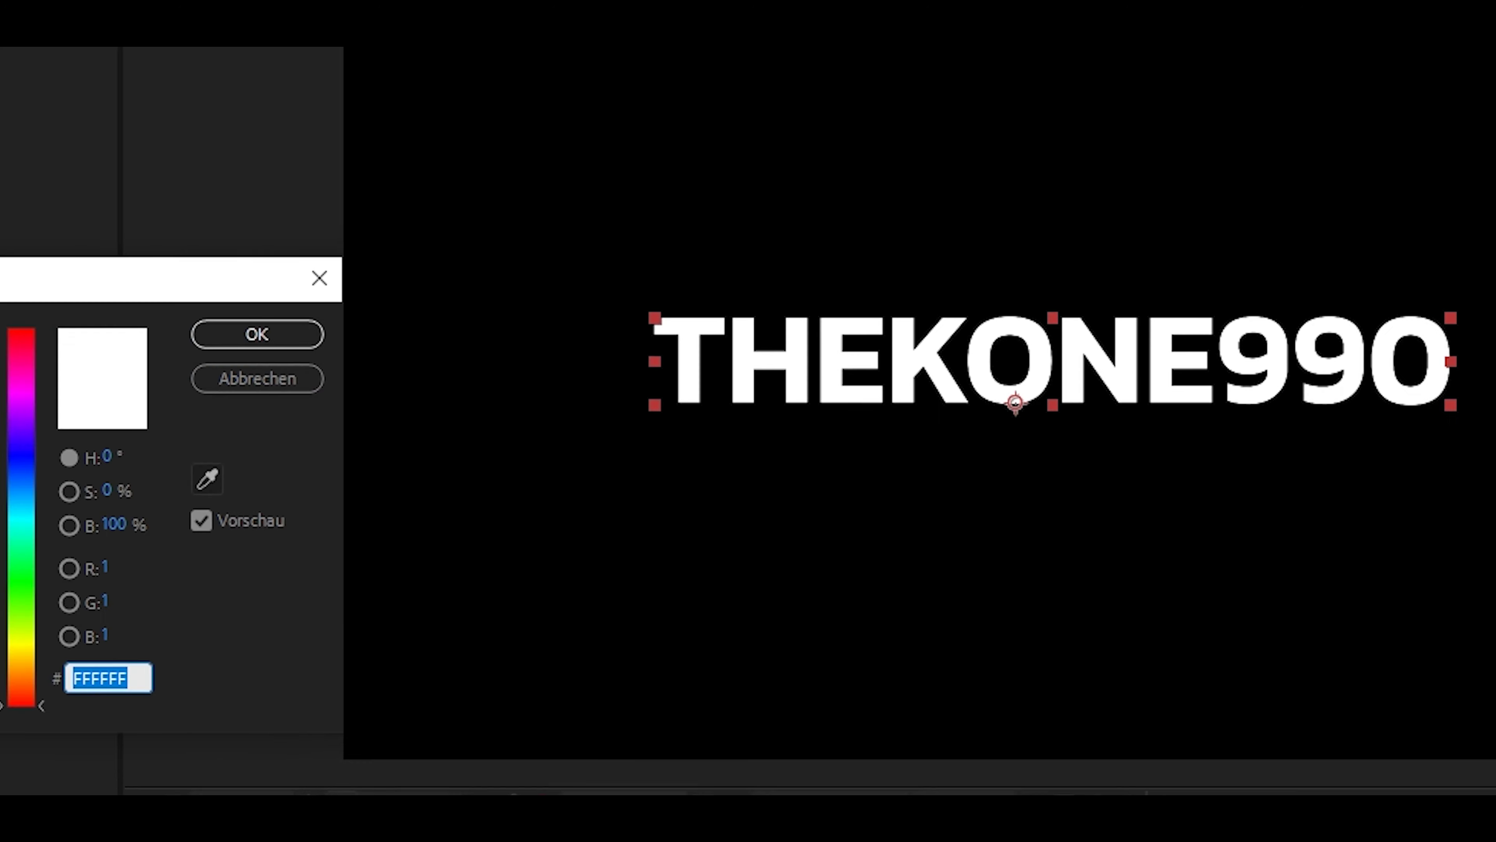
pyautogui.moveTo(353, 501)
pyautogui.mouseDown()
pyautogui.moveTo(375, 351)
pyautogui.moveTo(421, 308)
pyautogui.mouseUp()
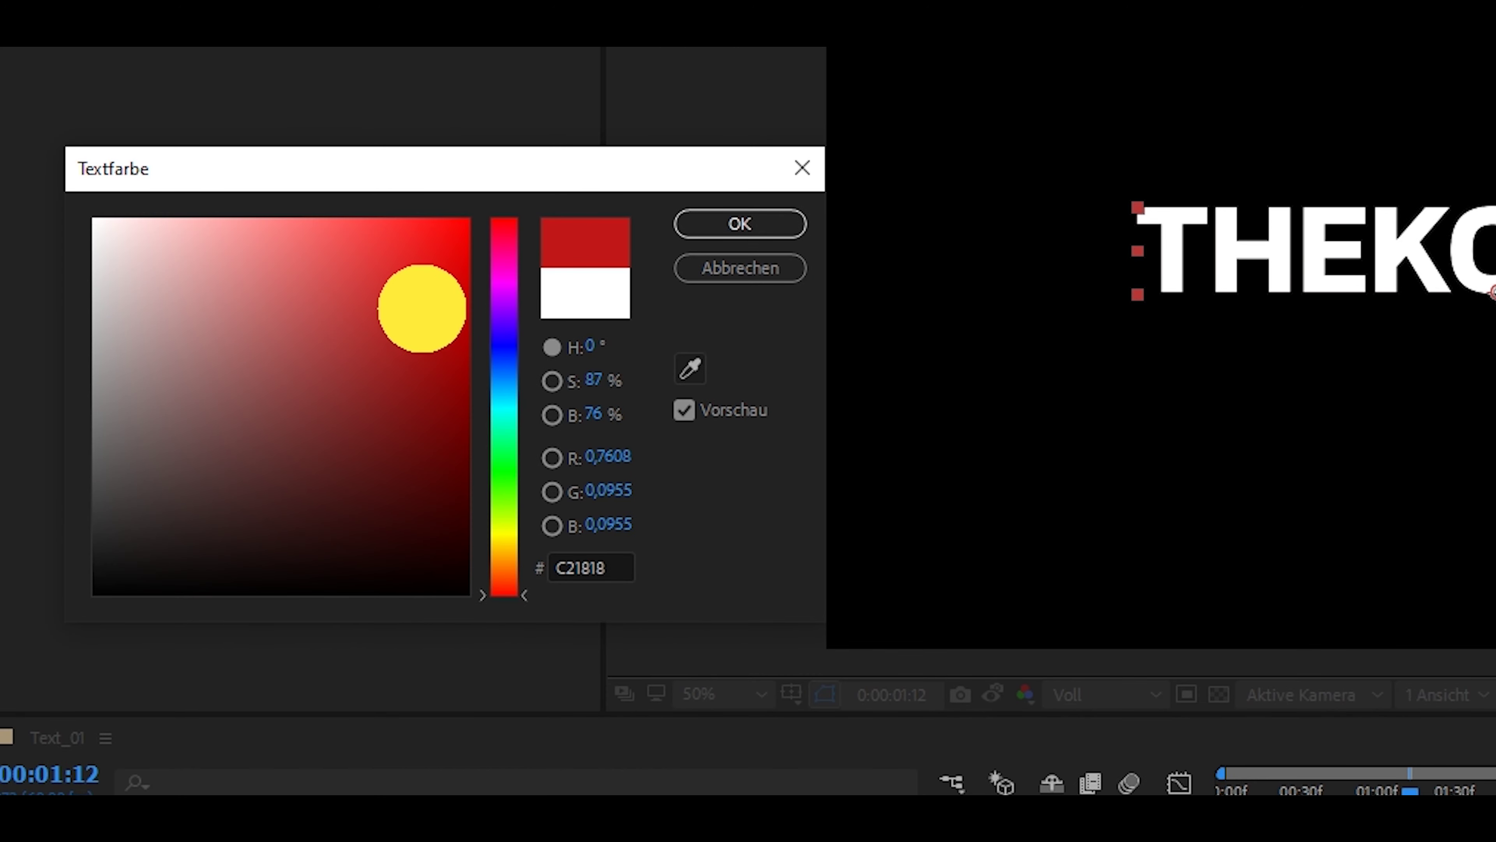
pyautogui.moveTo(421, 308); pyautogui.dragTo(447, 267)
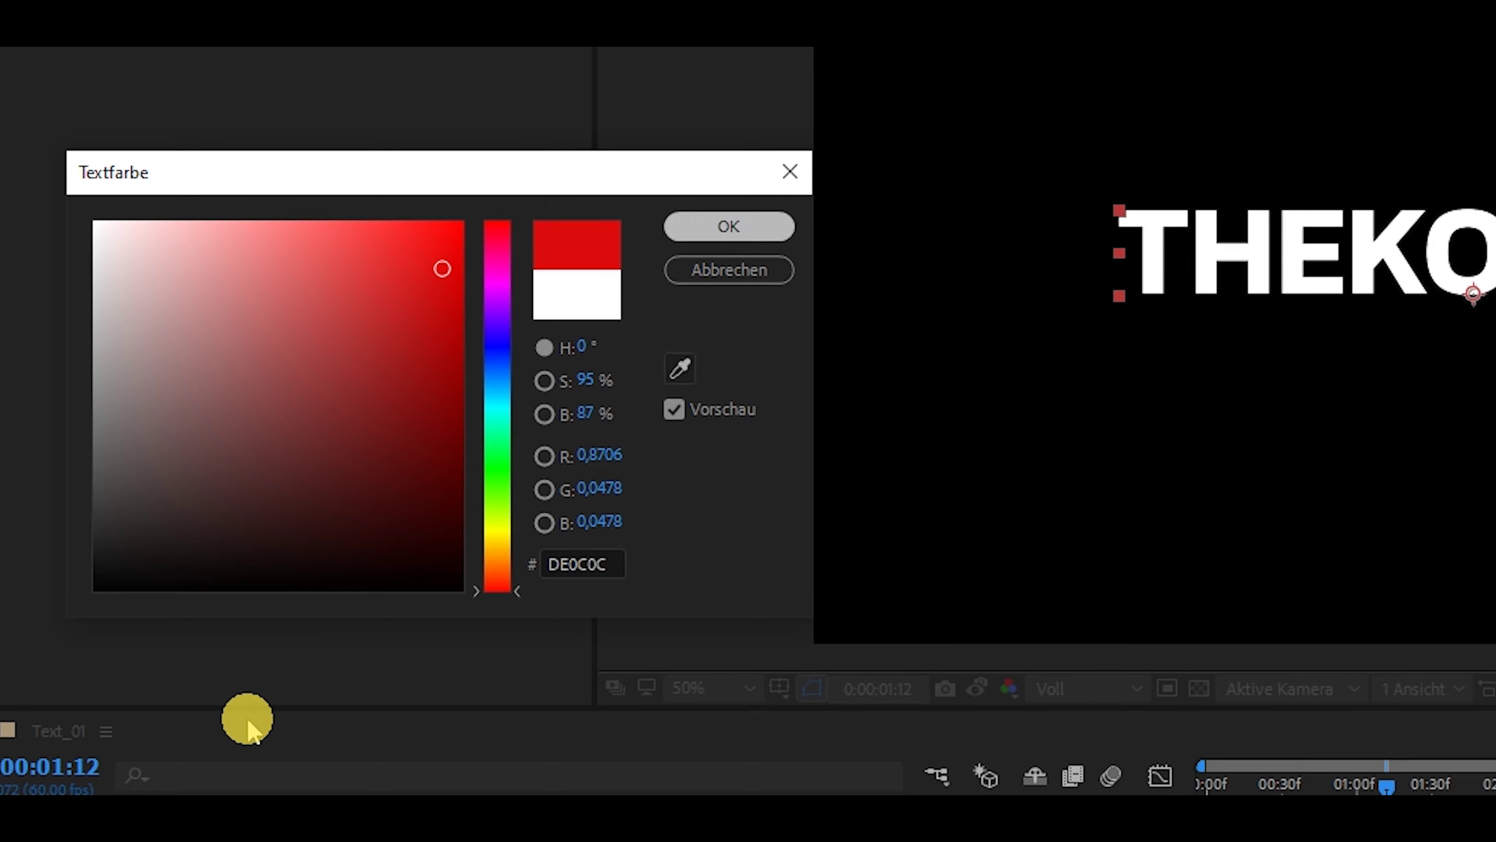
pyautogui.click(197, 620)
# - Set thekone995's fill colour to bright lime
pyautogui.click(1410, 274)
pyautogui.moveTo(315, 377); pyautogui.dragTo(311, 460)
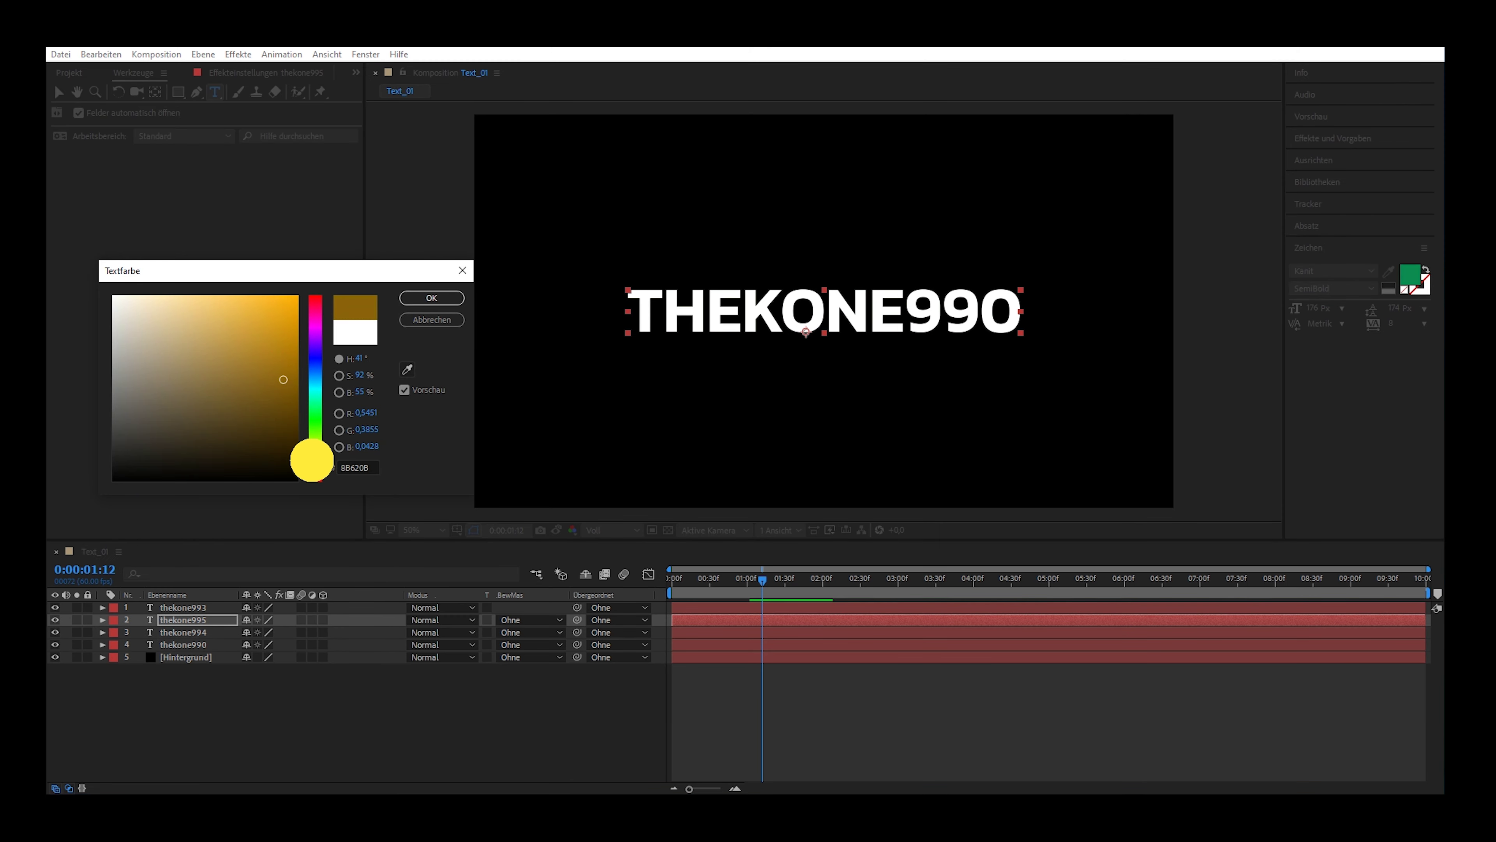
pyautogui.click(289, 310)
pyautogui.click(431, 297)
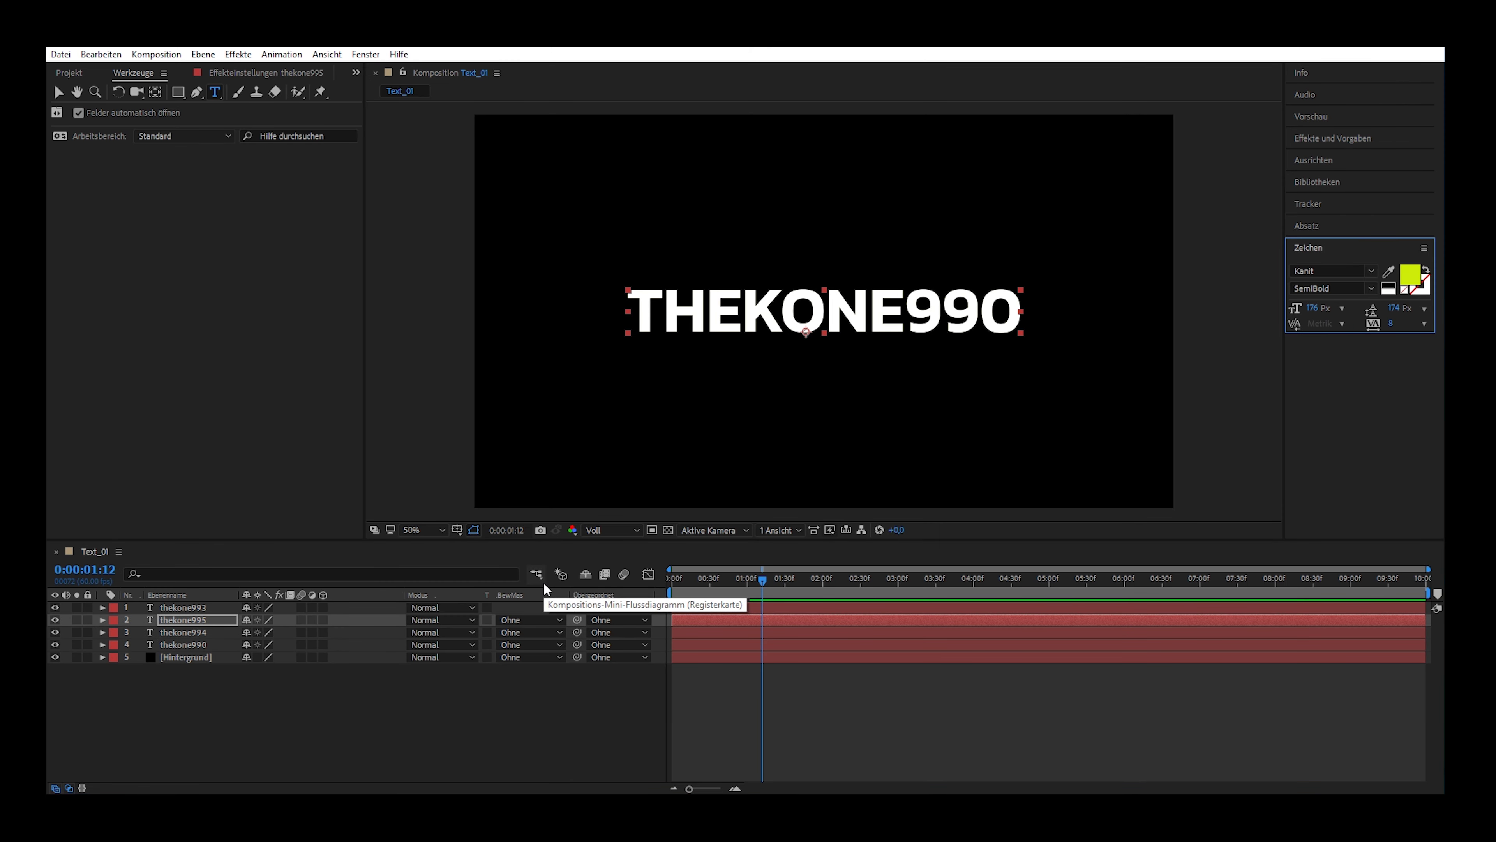
pyautogui.moveTo(762, 578)
pyautogui.mouseDown()
pyautogui.moveTo(672, 593)
pyautogui.moveTo(762, 594)
pyautogui.mouseUp()
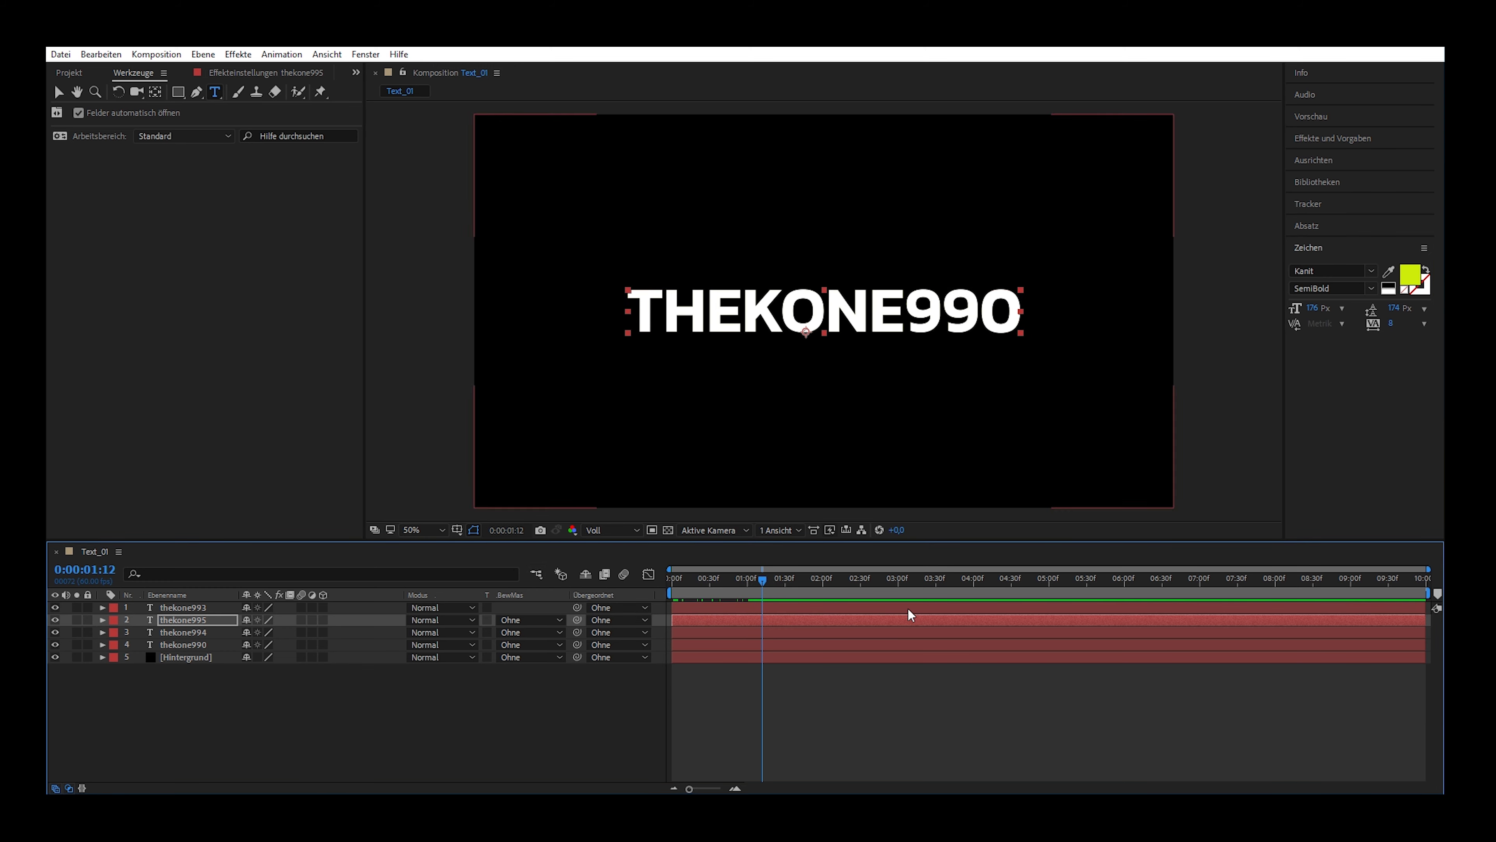
# - Zoom the timeline in to show individual frames
pyautogui.click(802, 666)
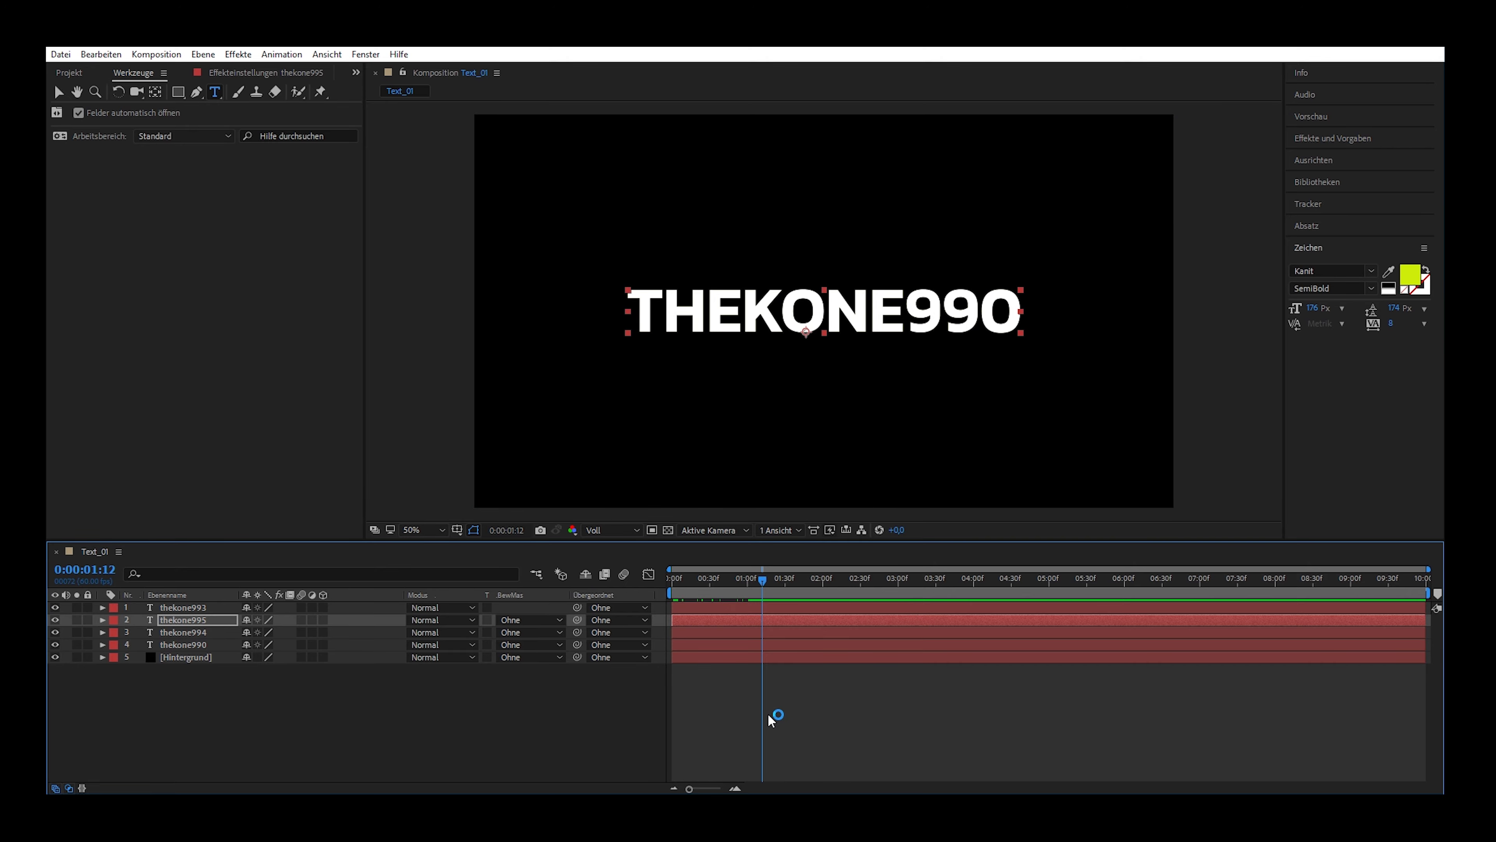
pyautogui.keyDown('alt'); pyautogui.scroll(3, 772, 705); pyautogui.keyUp('alt')
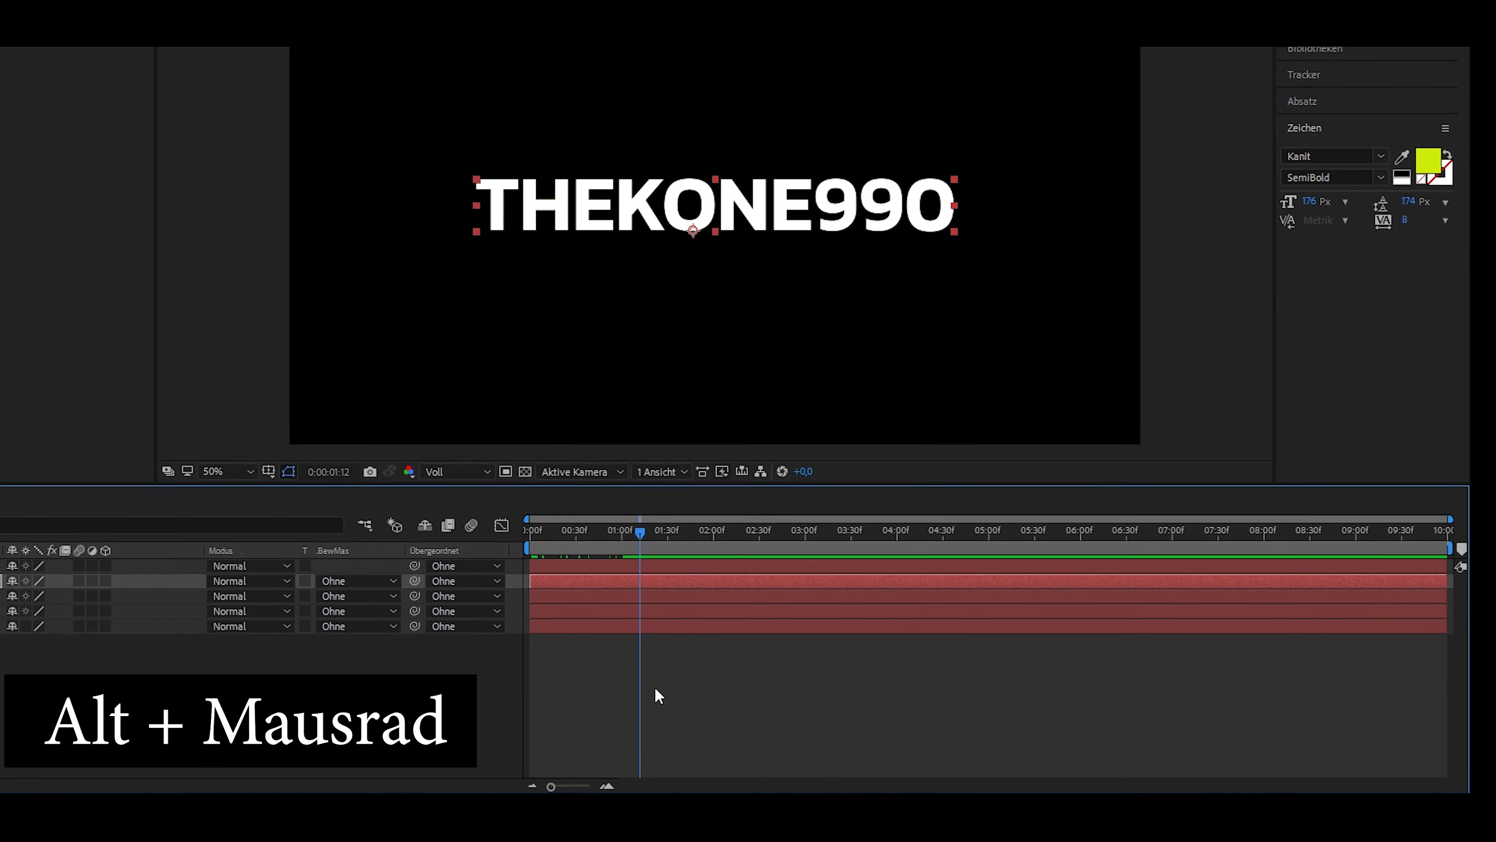
pyautogui.keyDown('alt'); pyautogui.scroll(5, 602, 674); pyautogui.keyUp('alt')
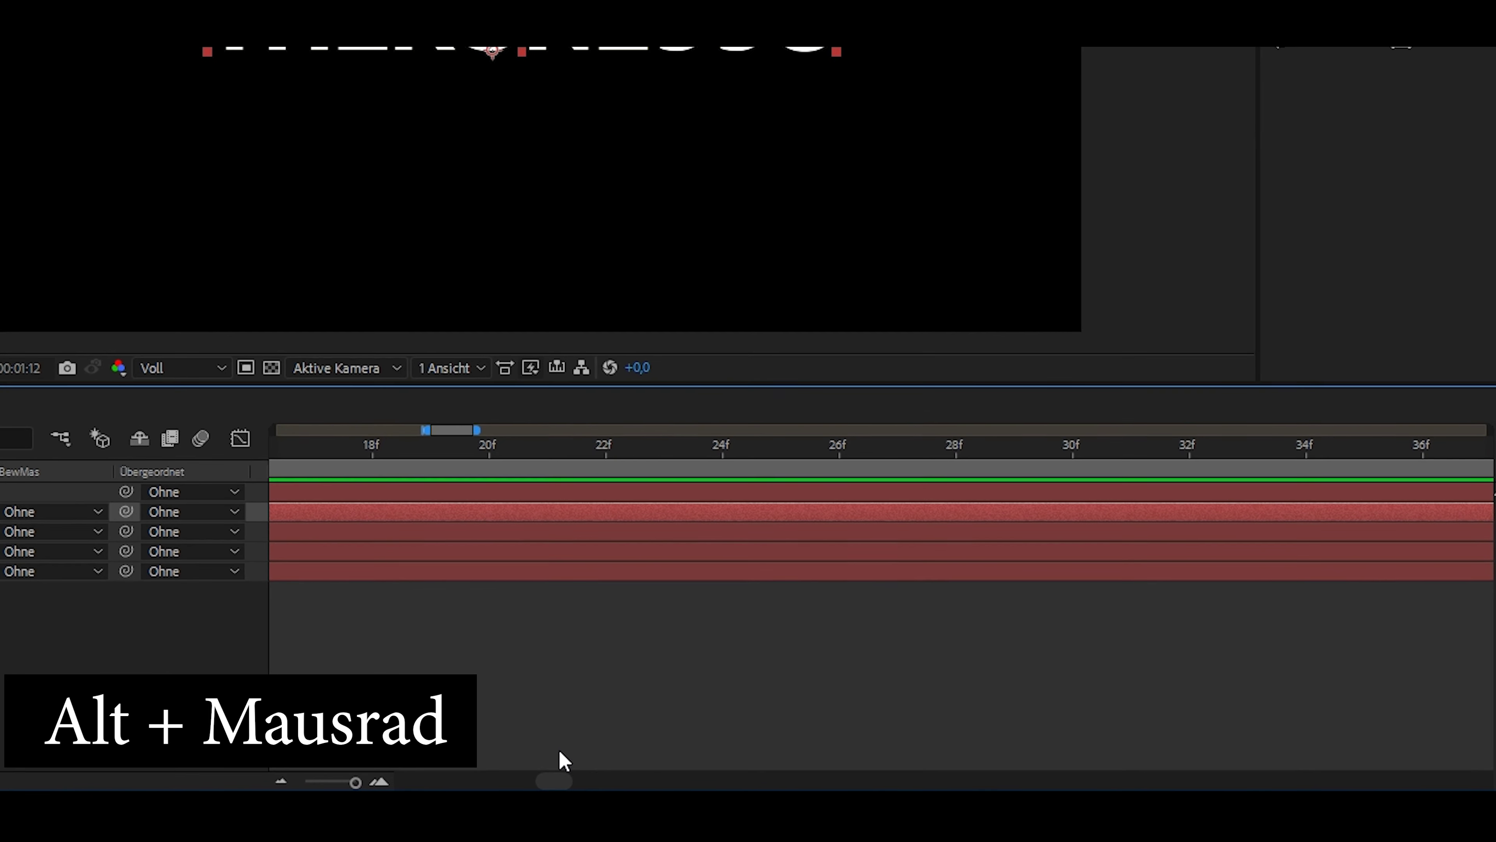
pyautogui.keyDown('alt'); pyautogui.scroll(1, 487, 741); pyautogui.keyUp('alt')
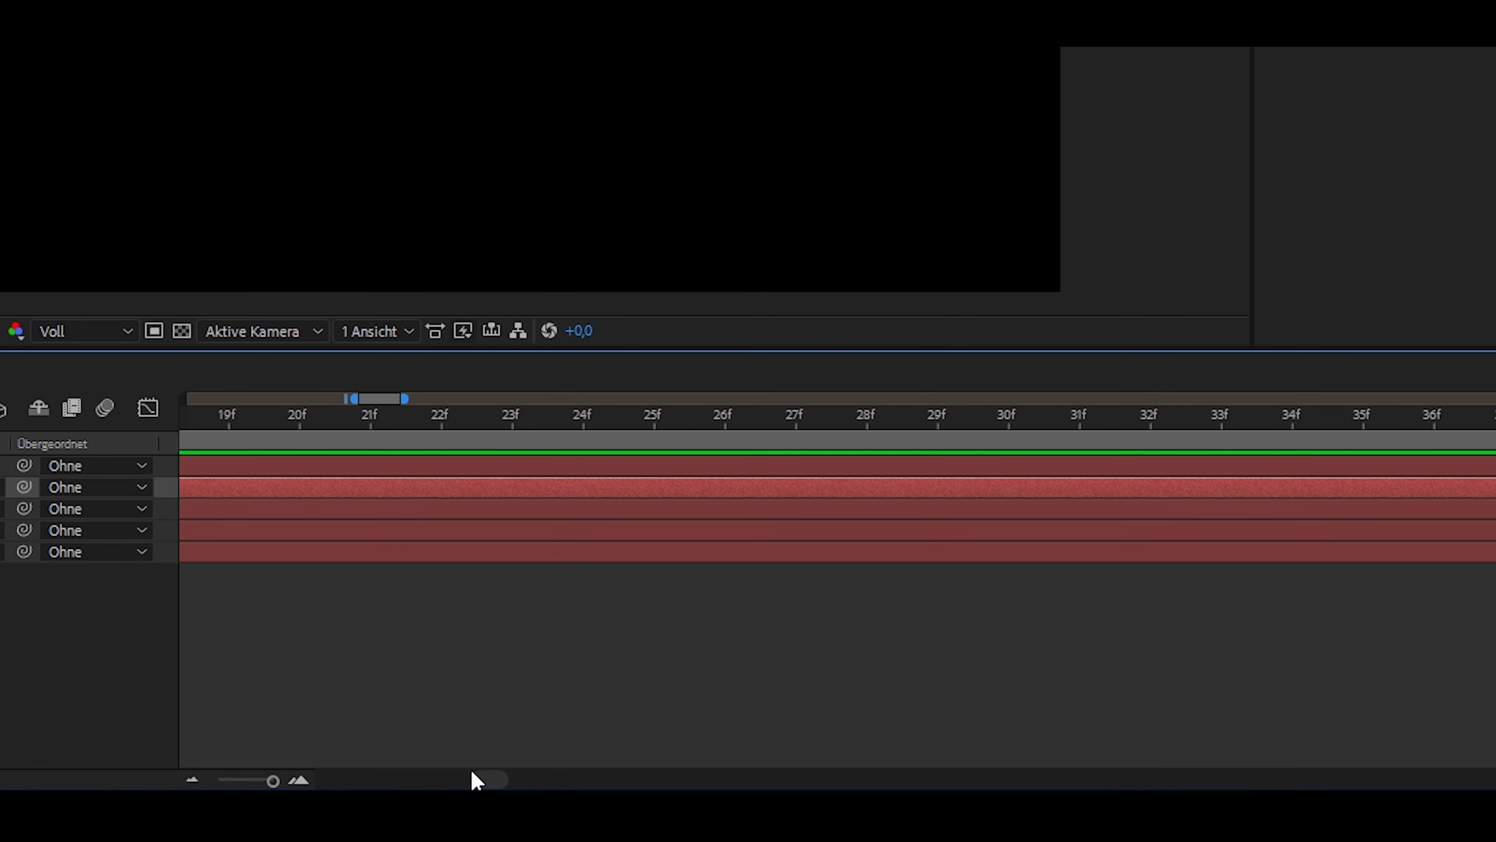
pyautogui.moveTo(491, 786); pyautogui.dragTo(274, 778)
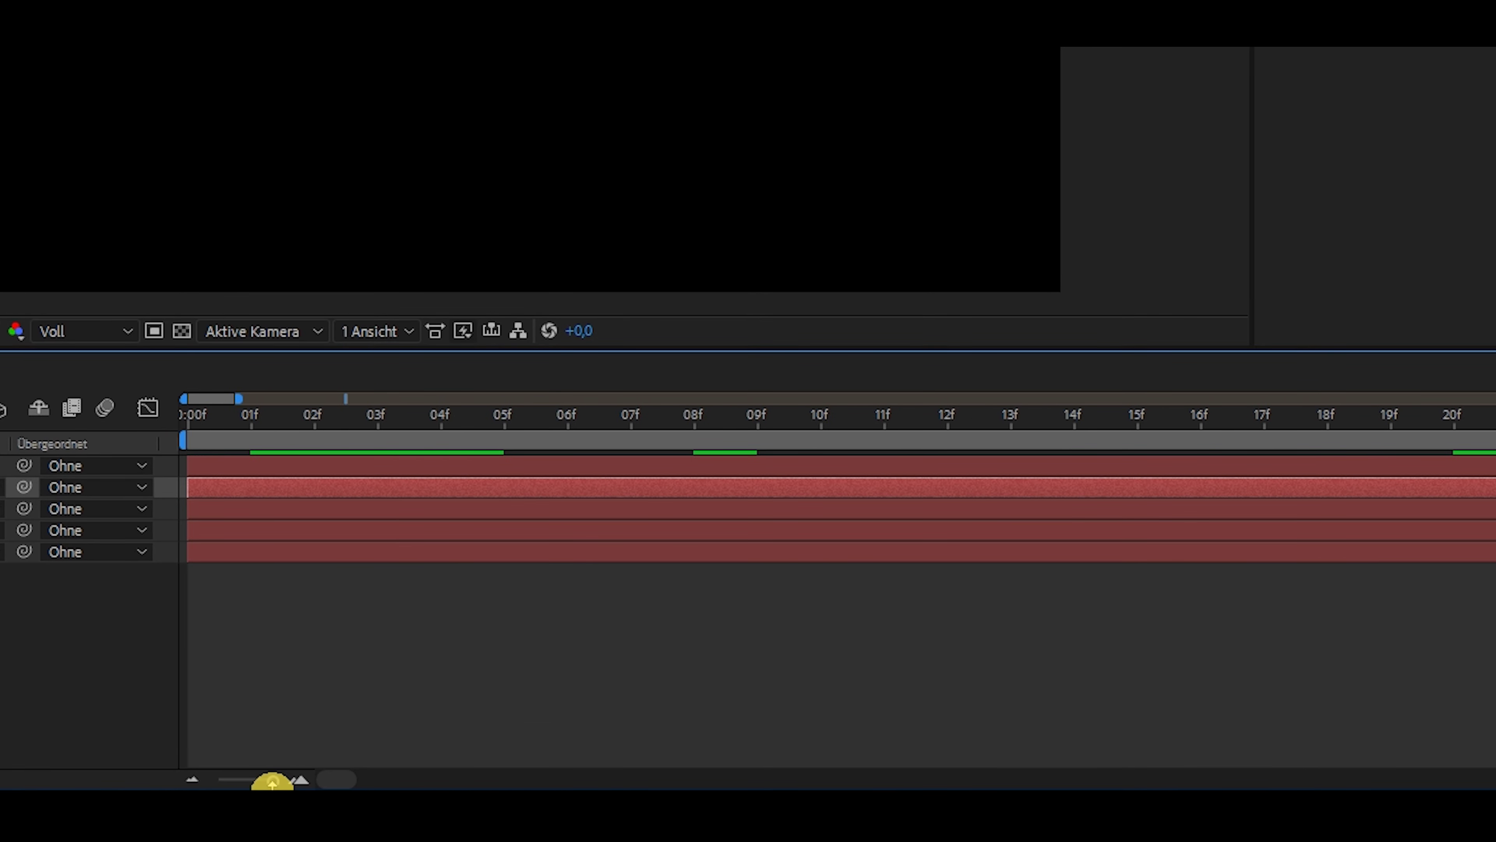
# - Offset thekone994, thekone995 and thekone993 to start at 04f, 08f and 12f
pyautogui.click(220, 488)
pyautogui.click(220, 530)
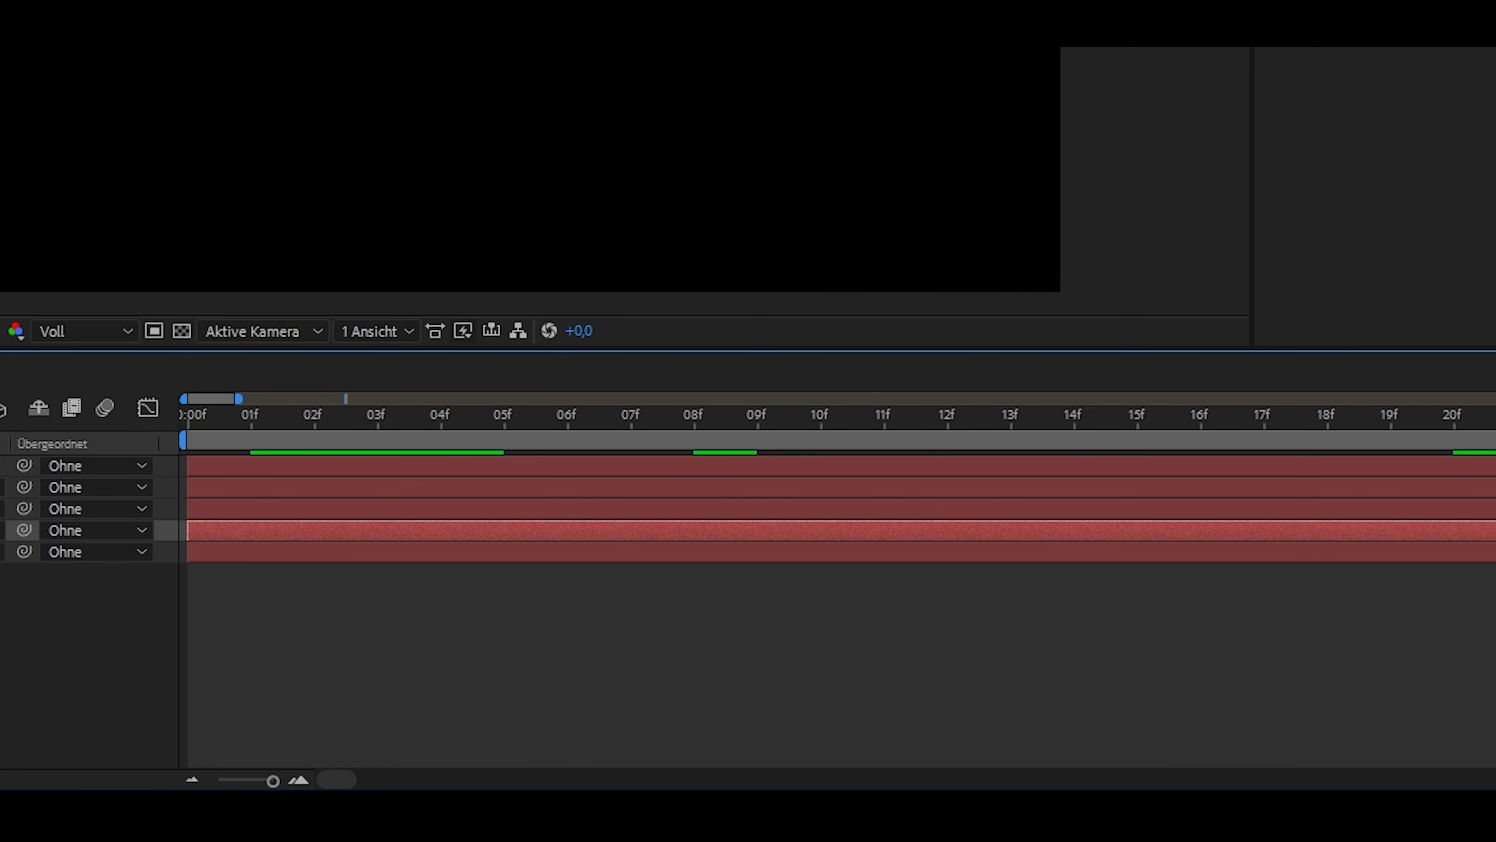
pyautogui.click(220, 508)
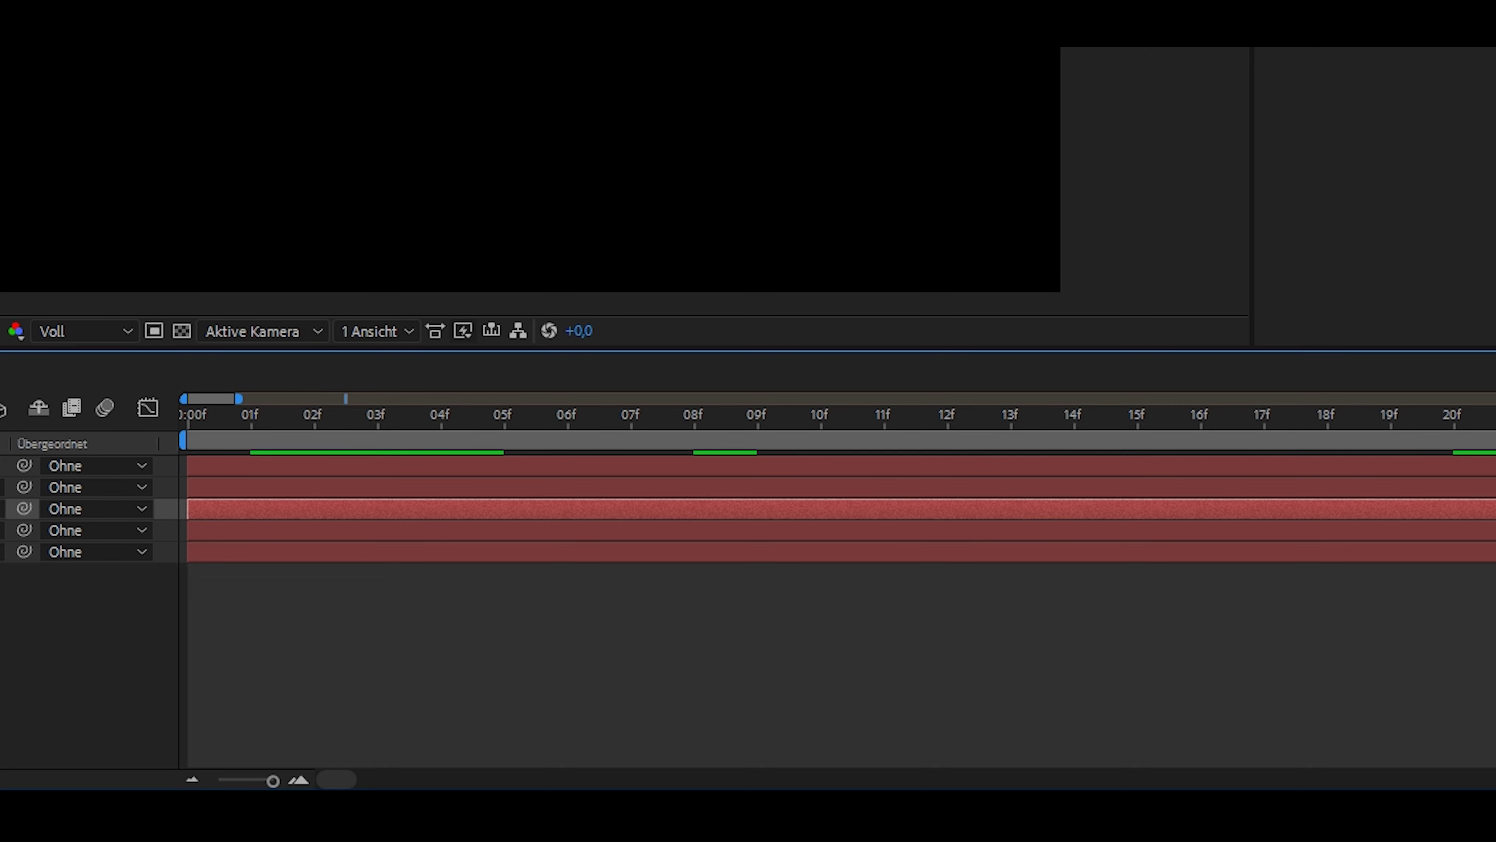
pyautogui.click(215, 511)
pyautogui.moveTo(216, 510); pyautogui.dragTo(477, 498)
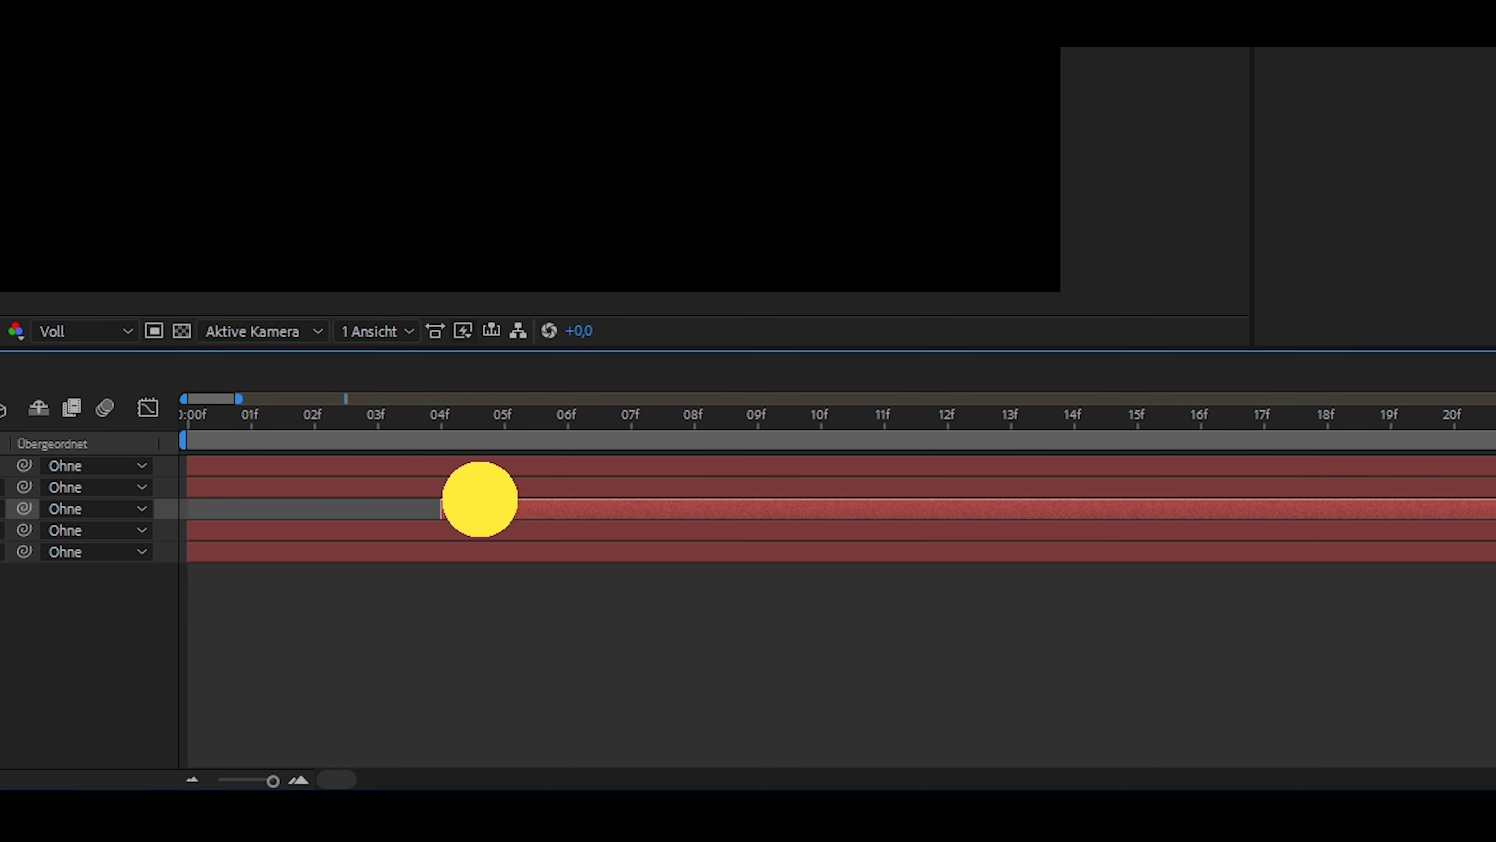
pyautogui.moveTo(314, 488); pyautogui.dragTo(785, 498)
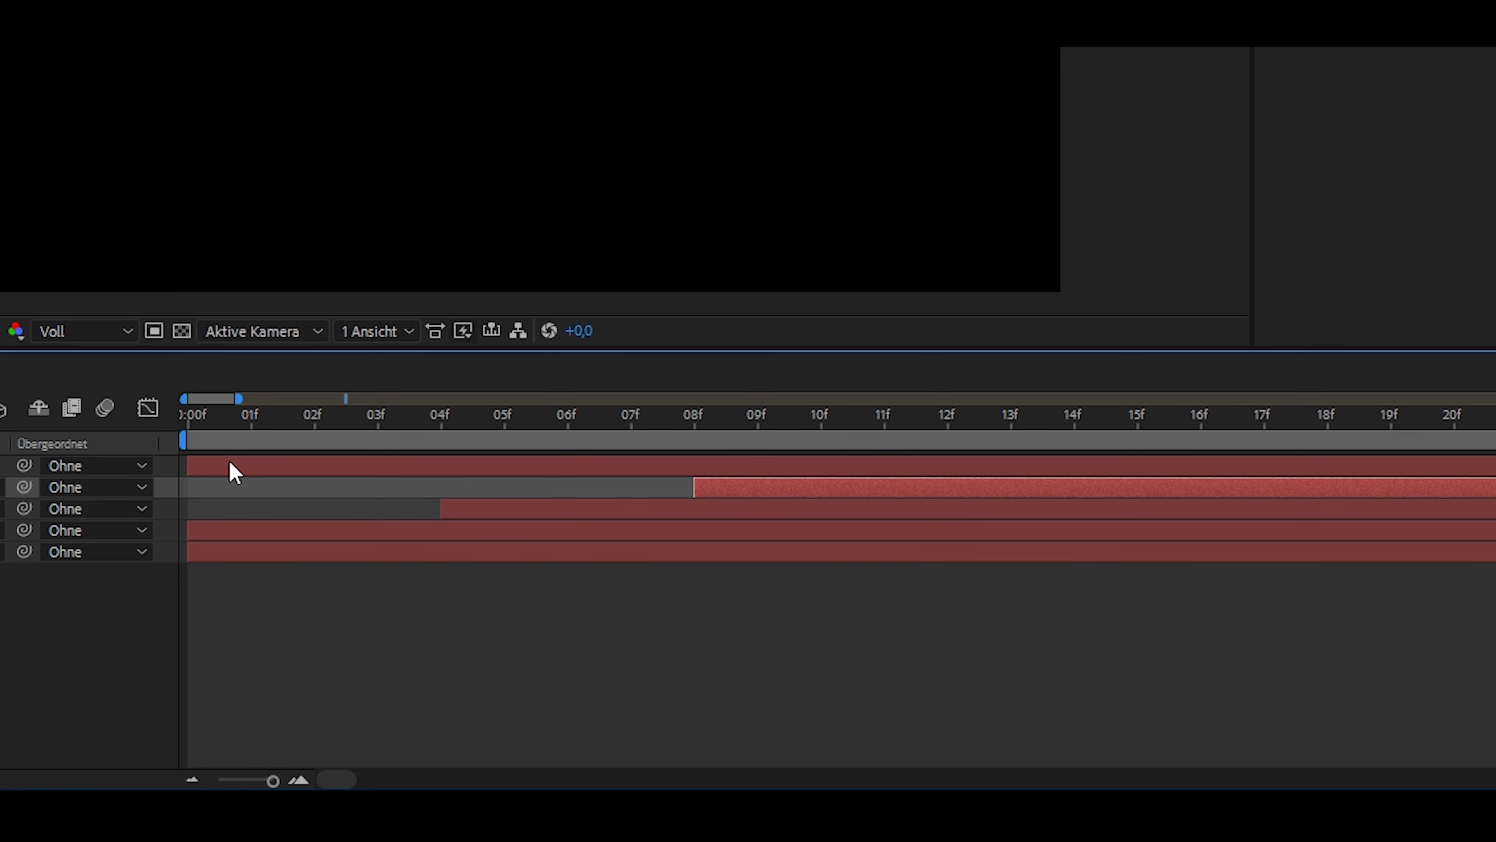
pyautogui.moveTo(230, 464); pyautogui.dragTo(963, 500)
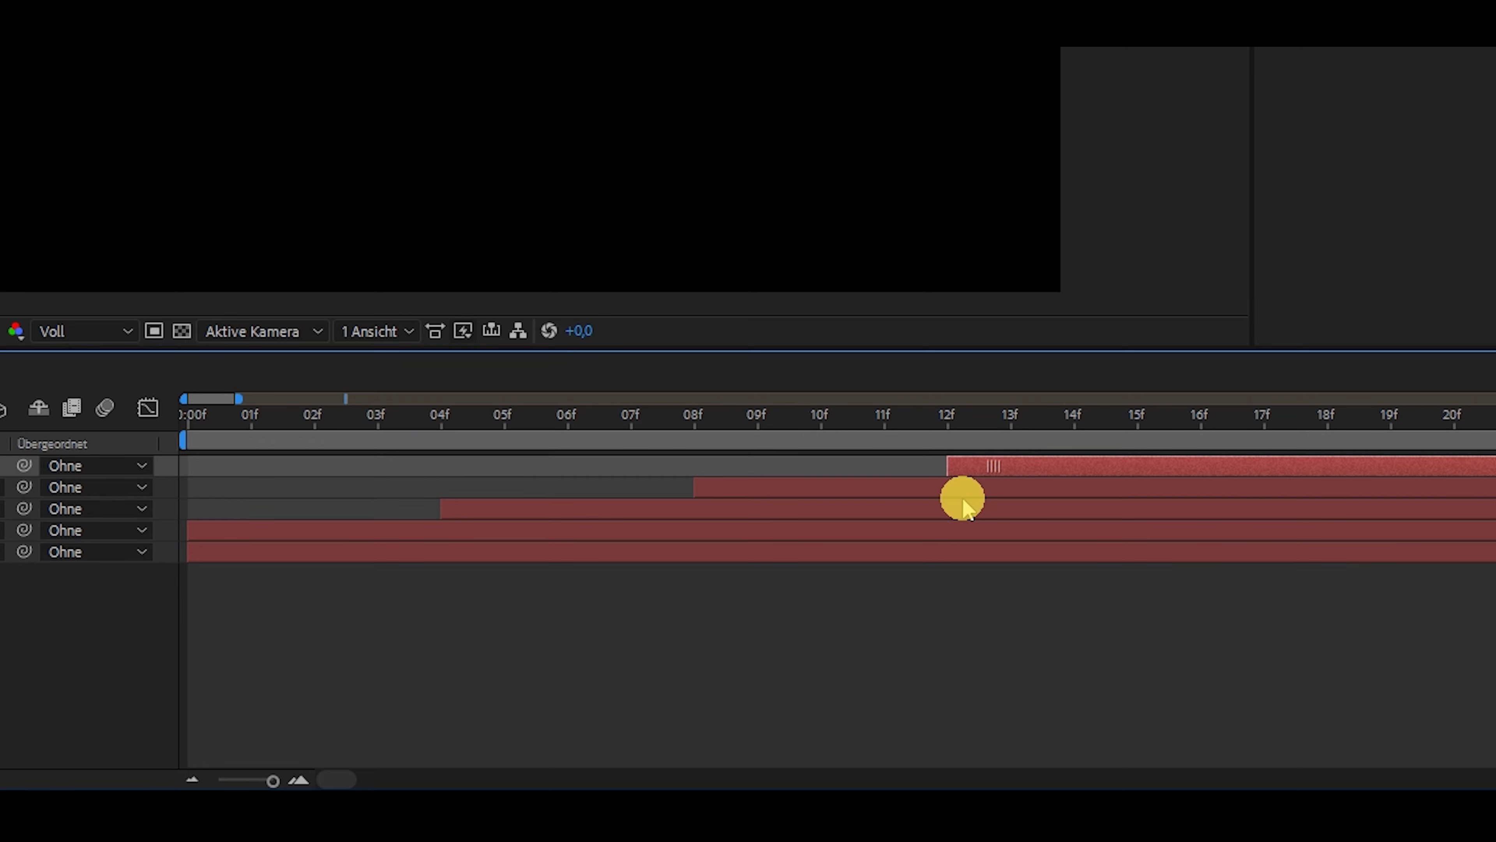
pyautogui.press(';')
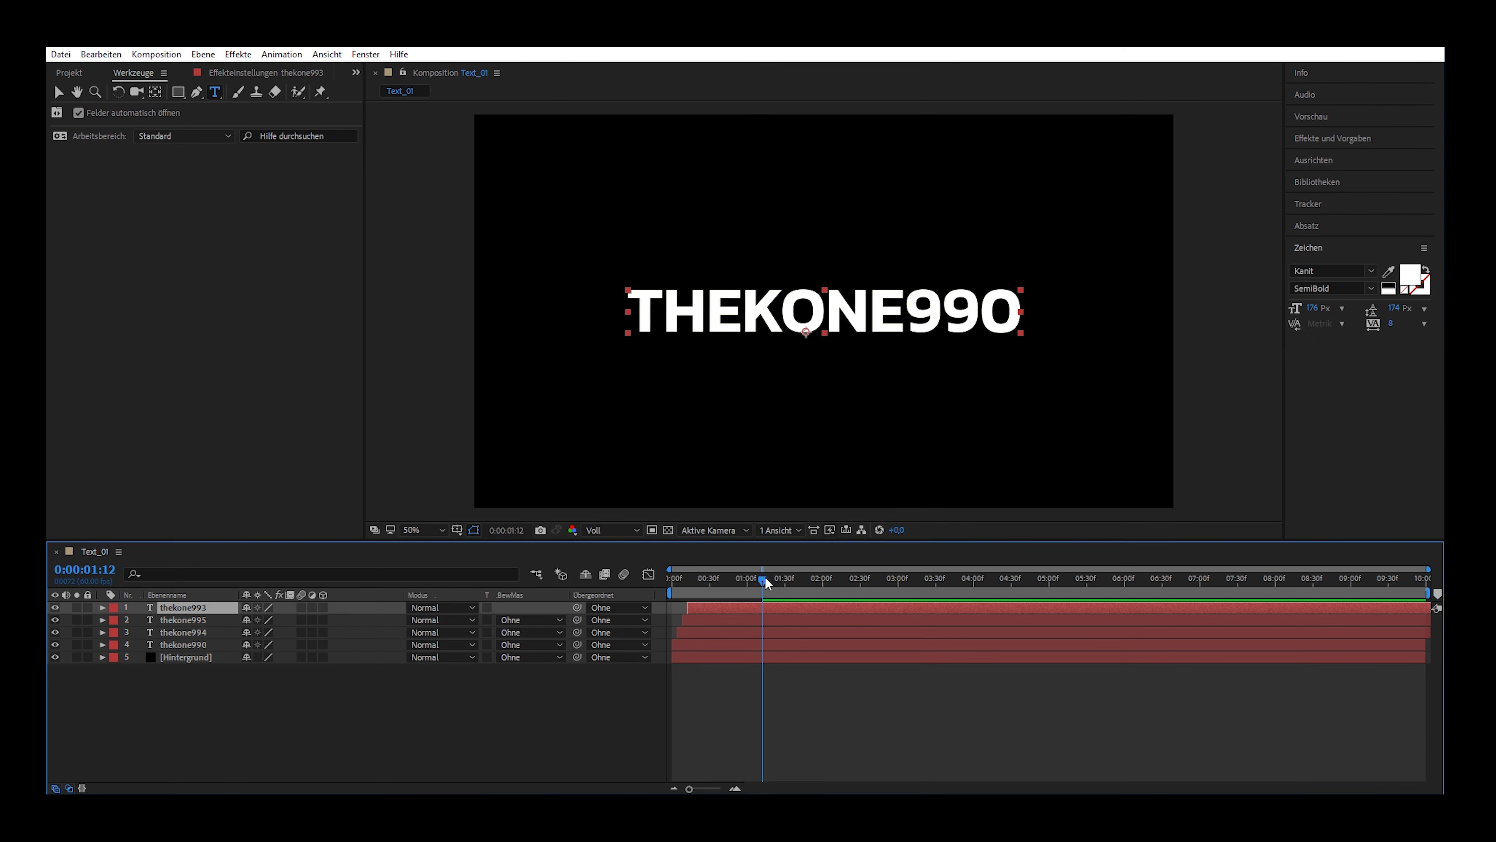
pyautogui.moveTo(765, 575)
pyautogui.mouseDown()
pyautogui.moveTo(698, 597)
pyautogui.moveTo(736, 596)
pyautogui.mouseUp()
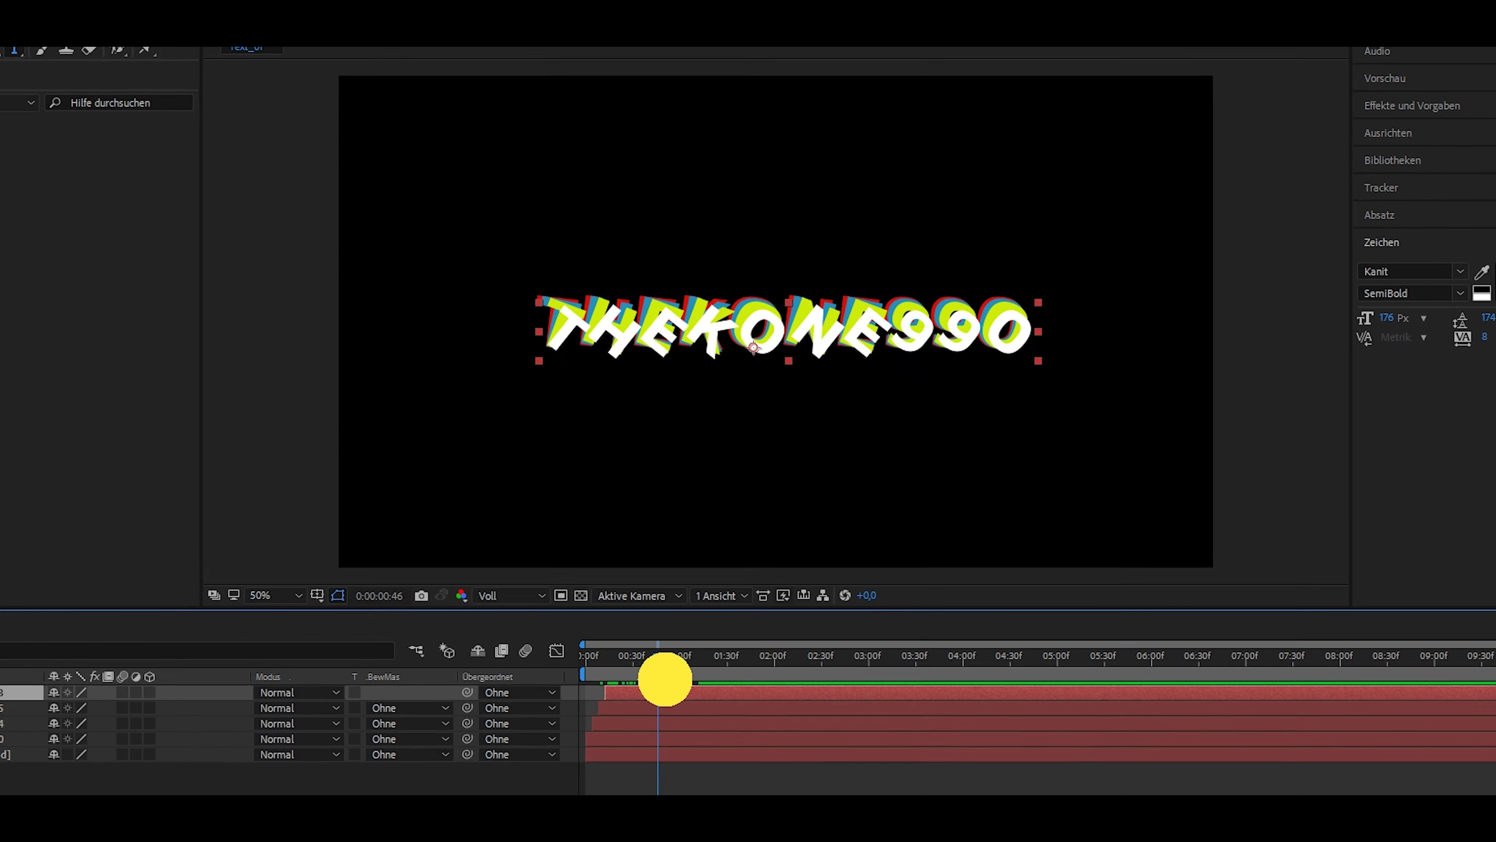
pyautogui.moveTo(664, 679); pyautogui.dragTo(646, 678)
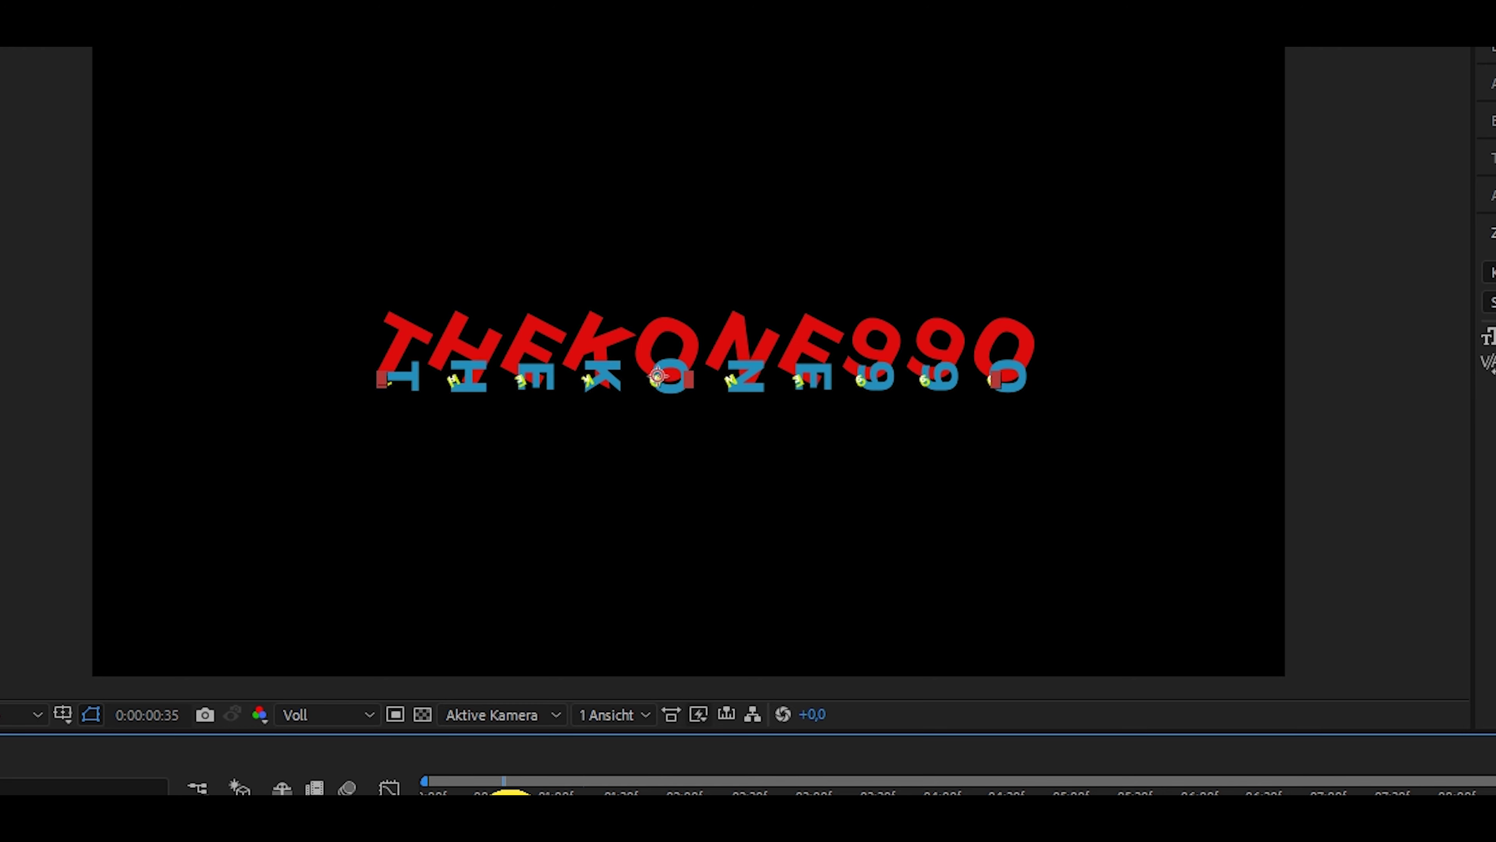
pyautogui.moveTo(509, 793); pyautogui.dragTo(512, 792)
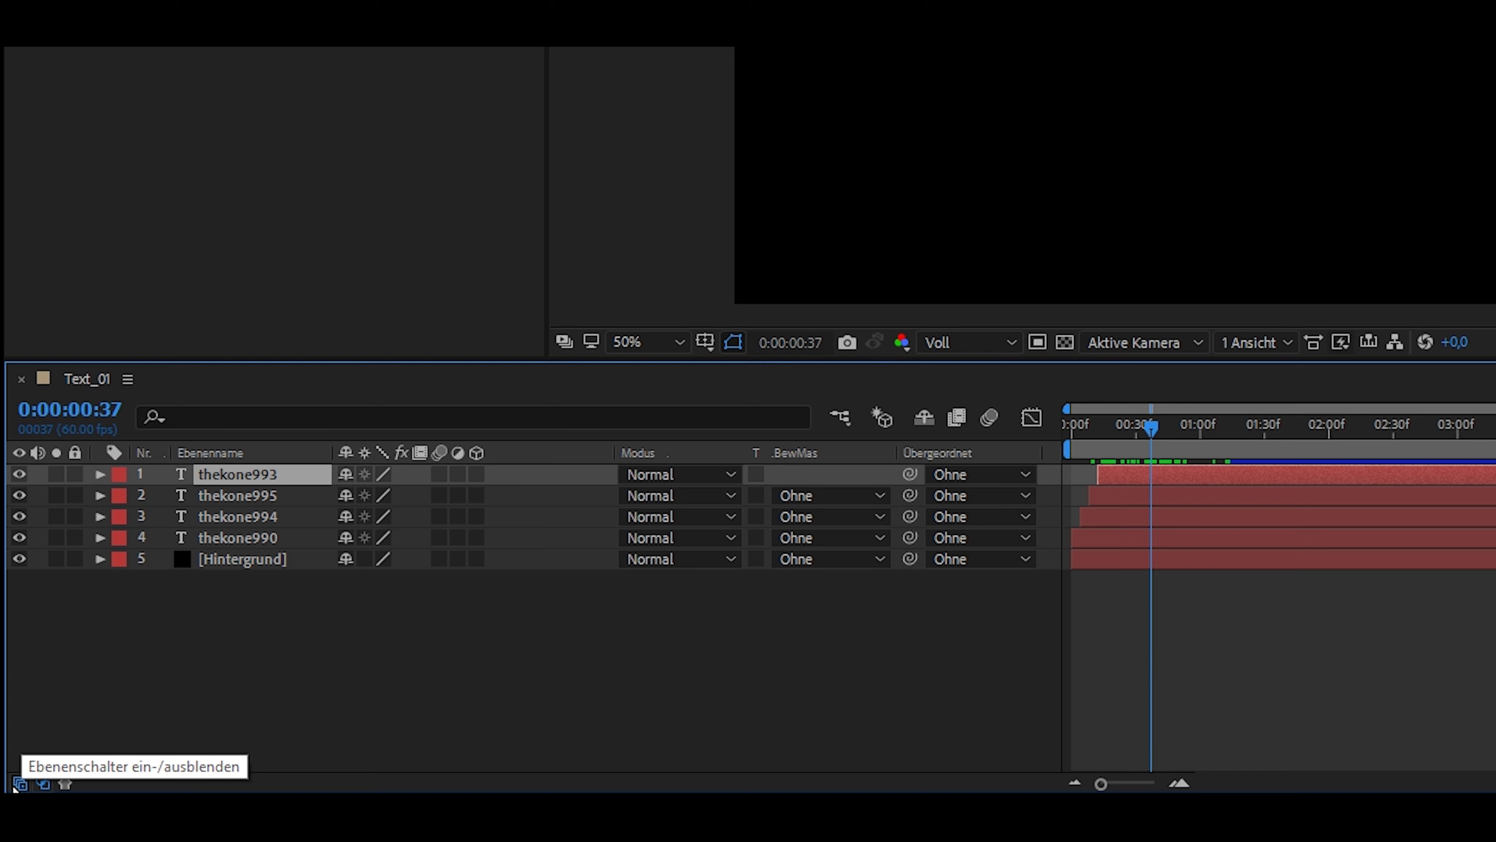
# - Turn on motion blur for the four THEKONE text layers and play the animation
pyautogui.click(18, 784)
pyautogui.click(17, 784)
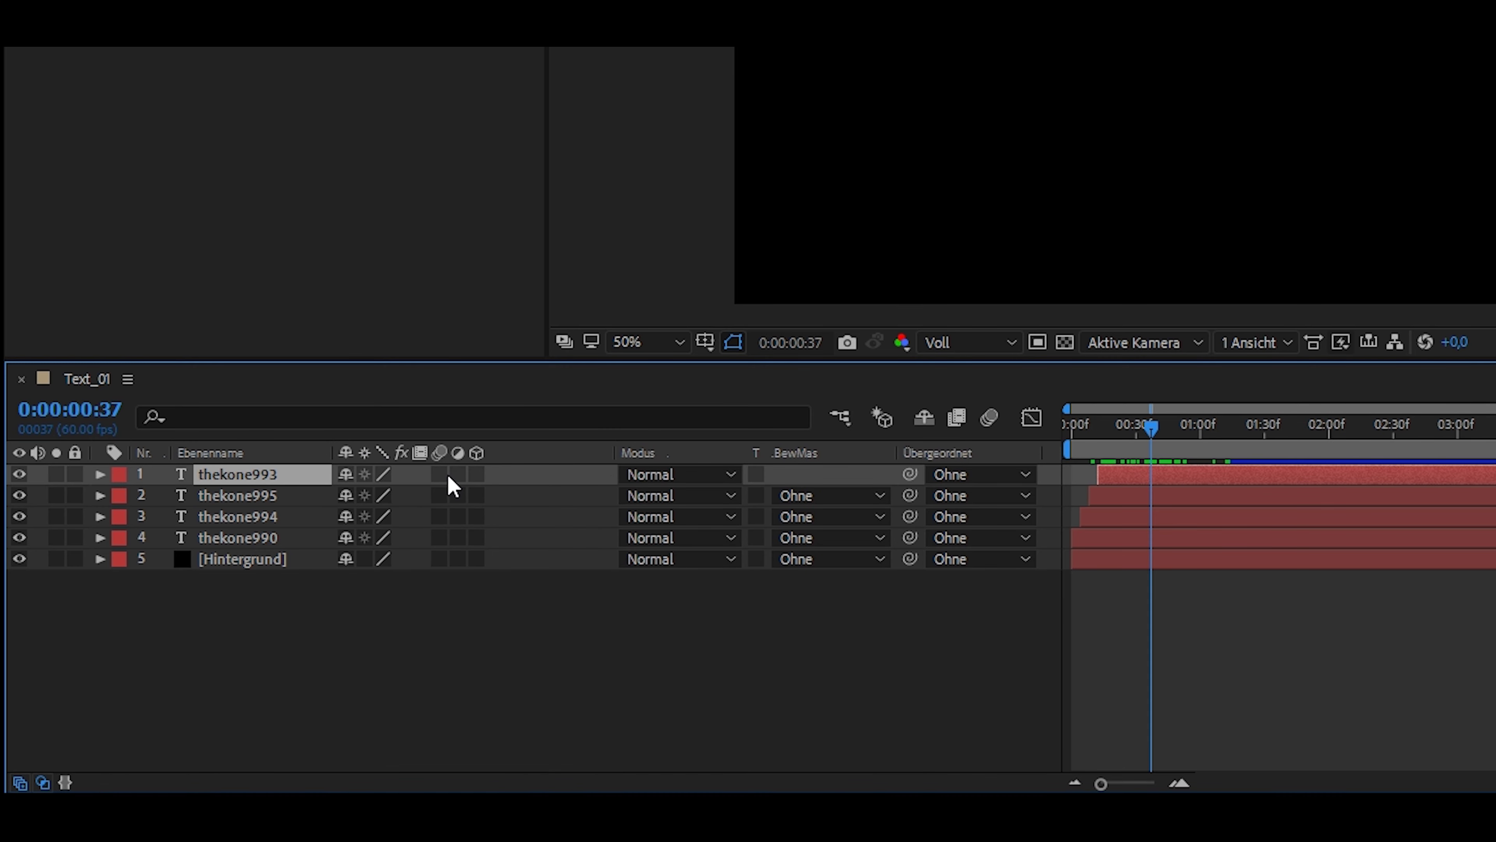
pyautogui.moveTo(442, 474); pyautogui.dragTo(464, 550)
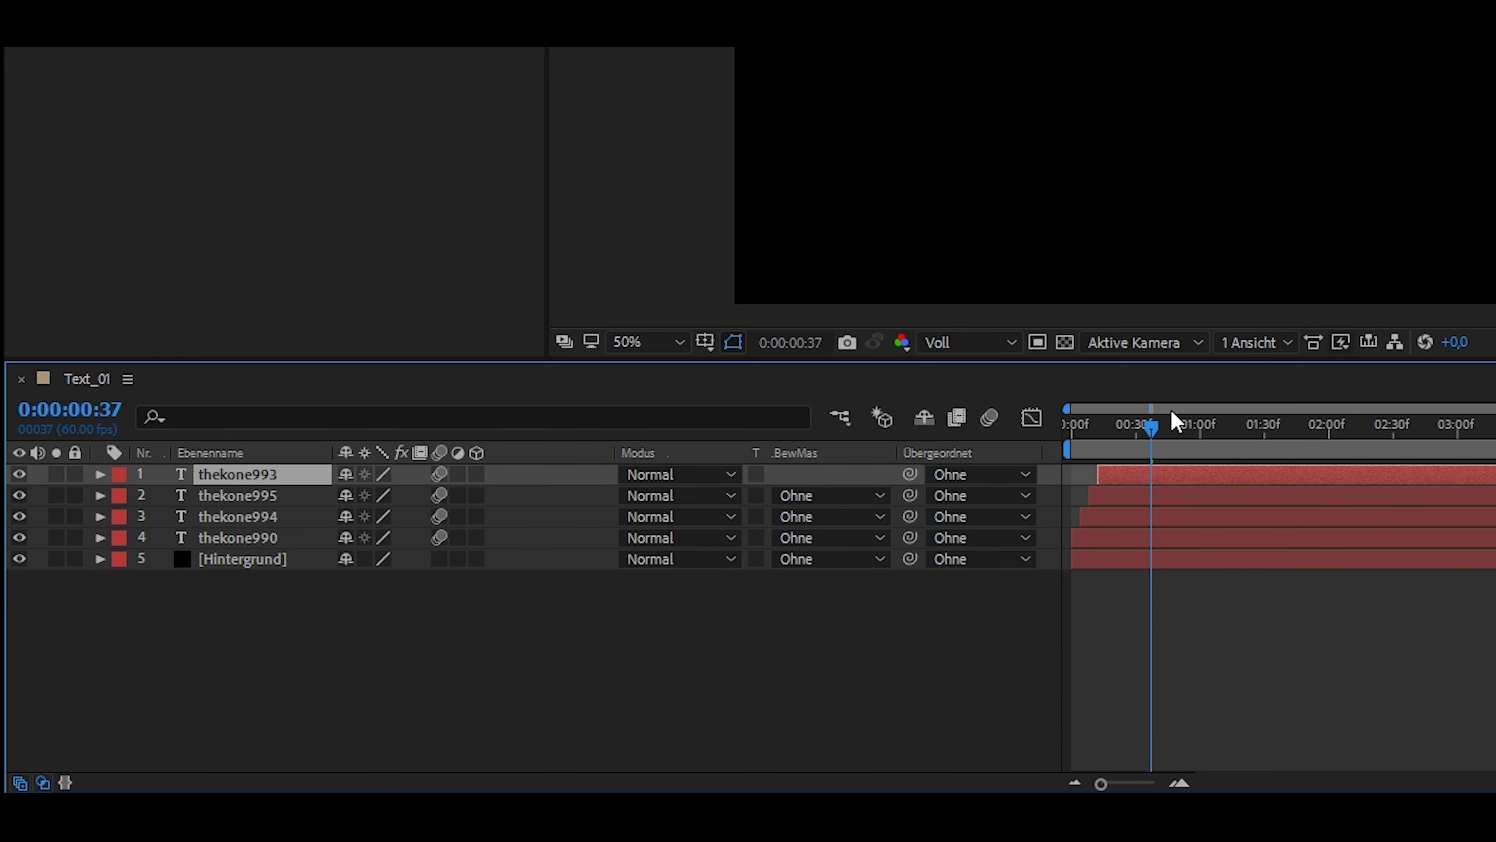
pyautogui.click(1129, 424)
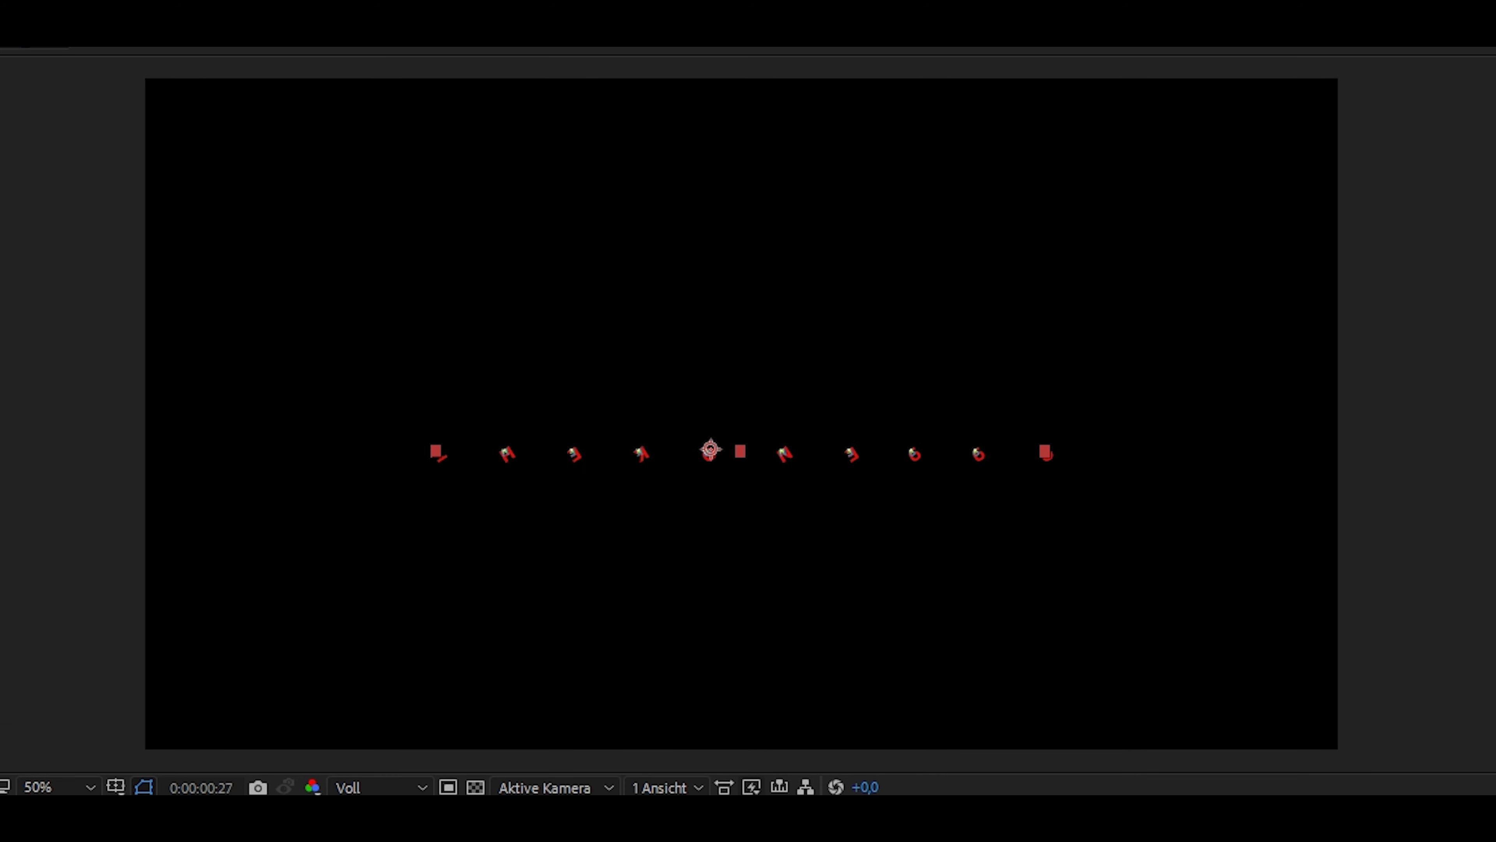
pyautogui.press('space')
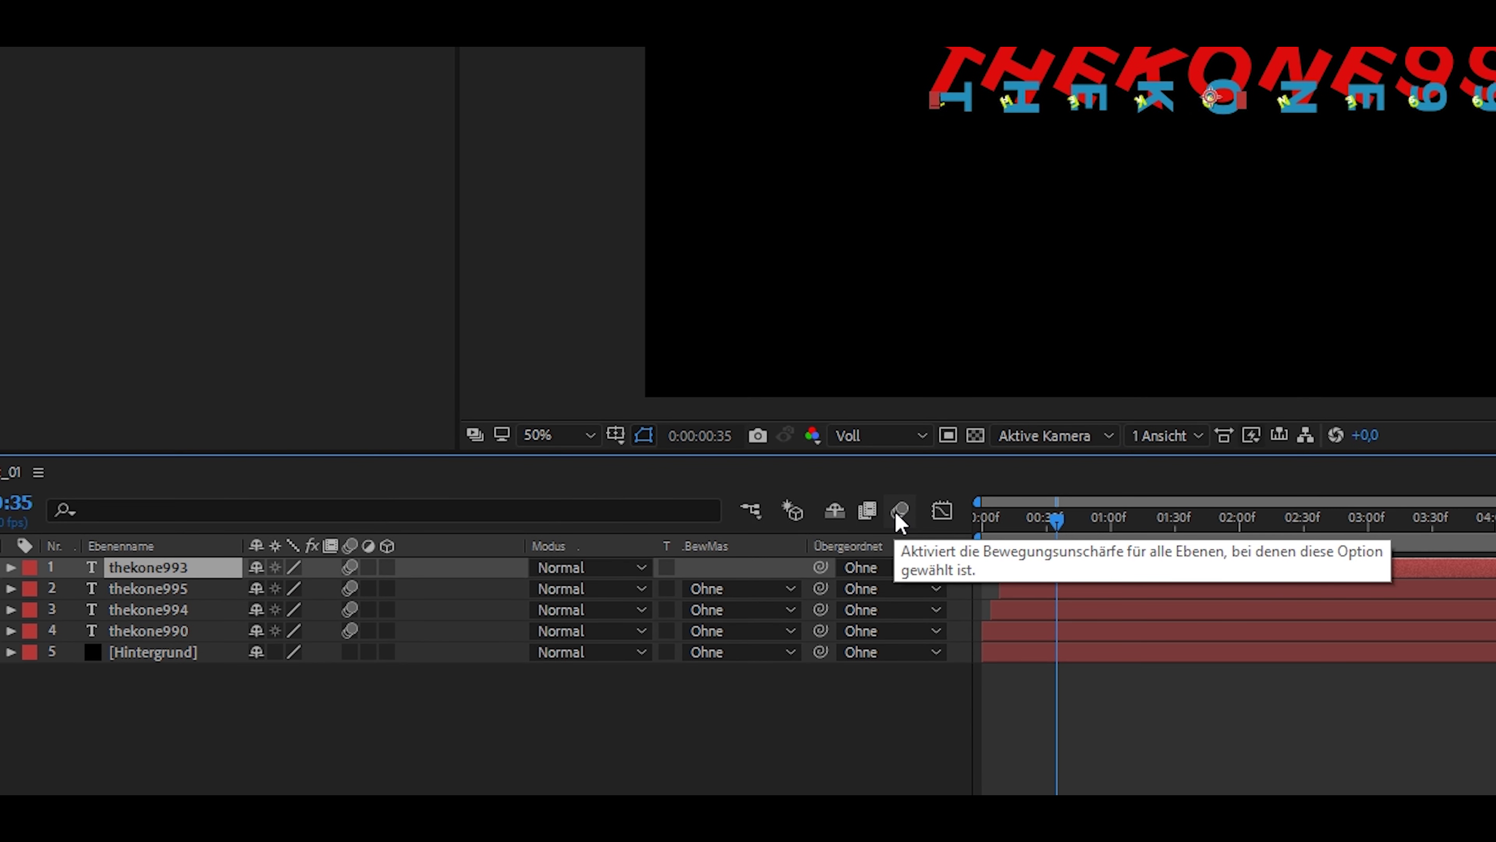
# - Enable composition motion blur and play the animation to check the blur
pyautogui.click(899, 511)
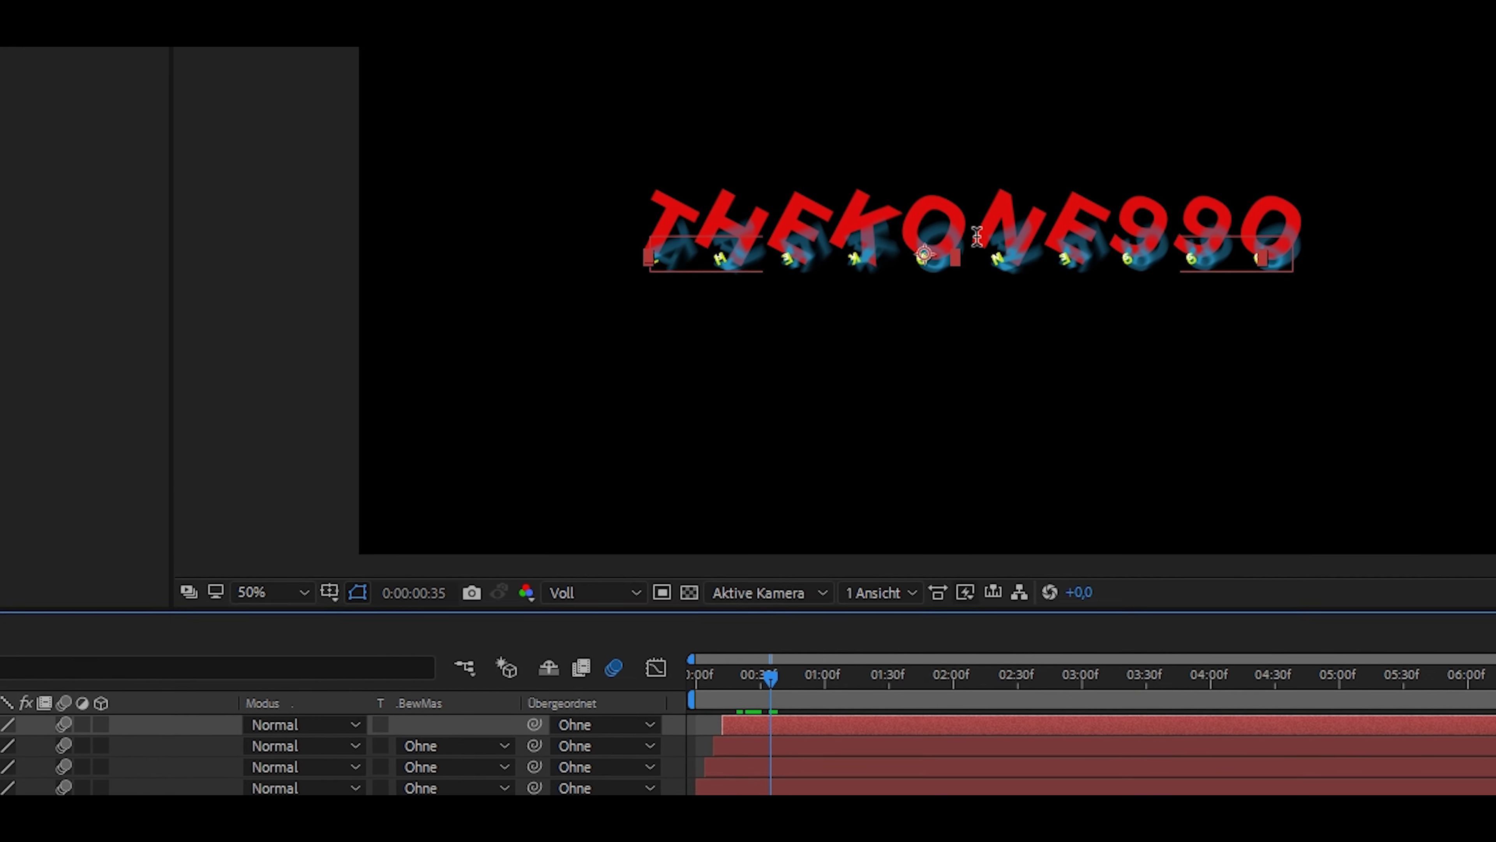
pyautogui.press('space')
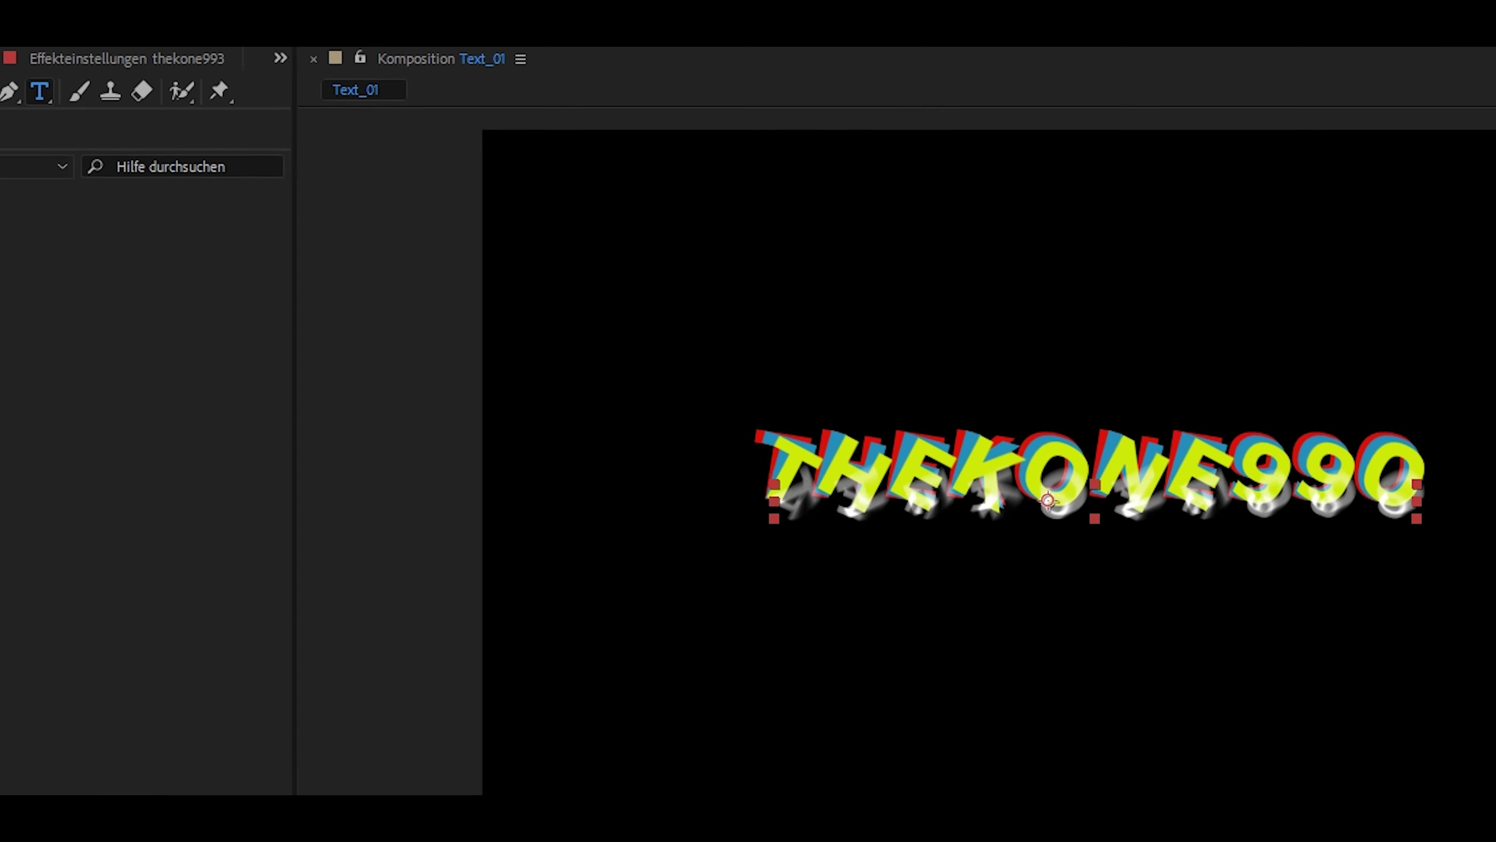
pyautogui.click(177, 65)
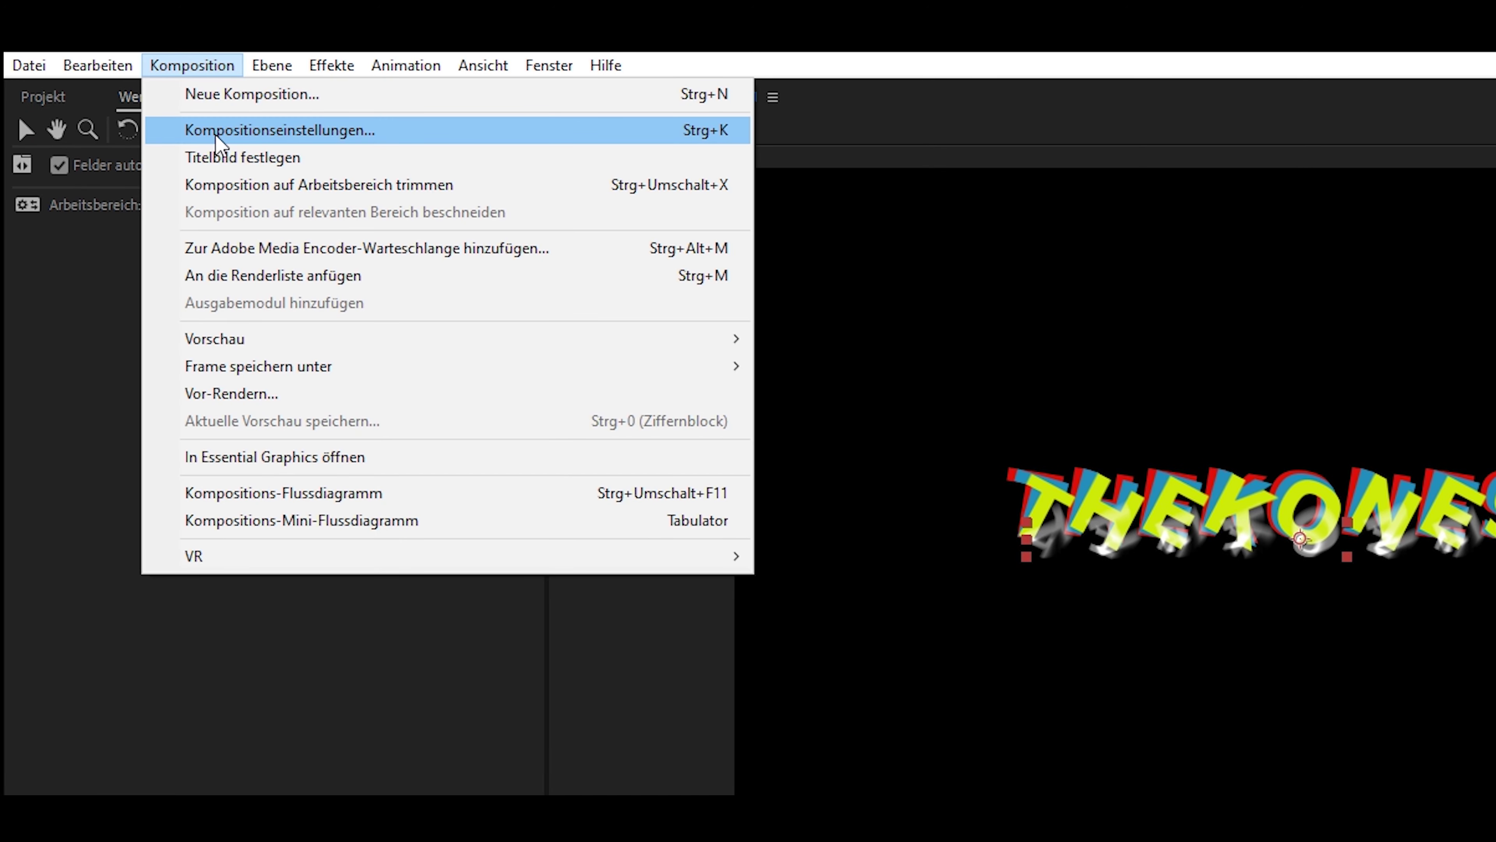
# - Enter 500 as the motion blur shutter angle in the advanced Composition Settings
pyautogui.click(200, 137)
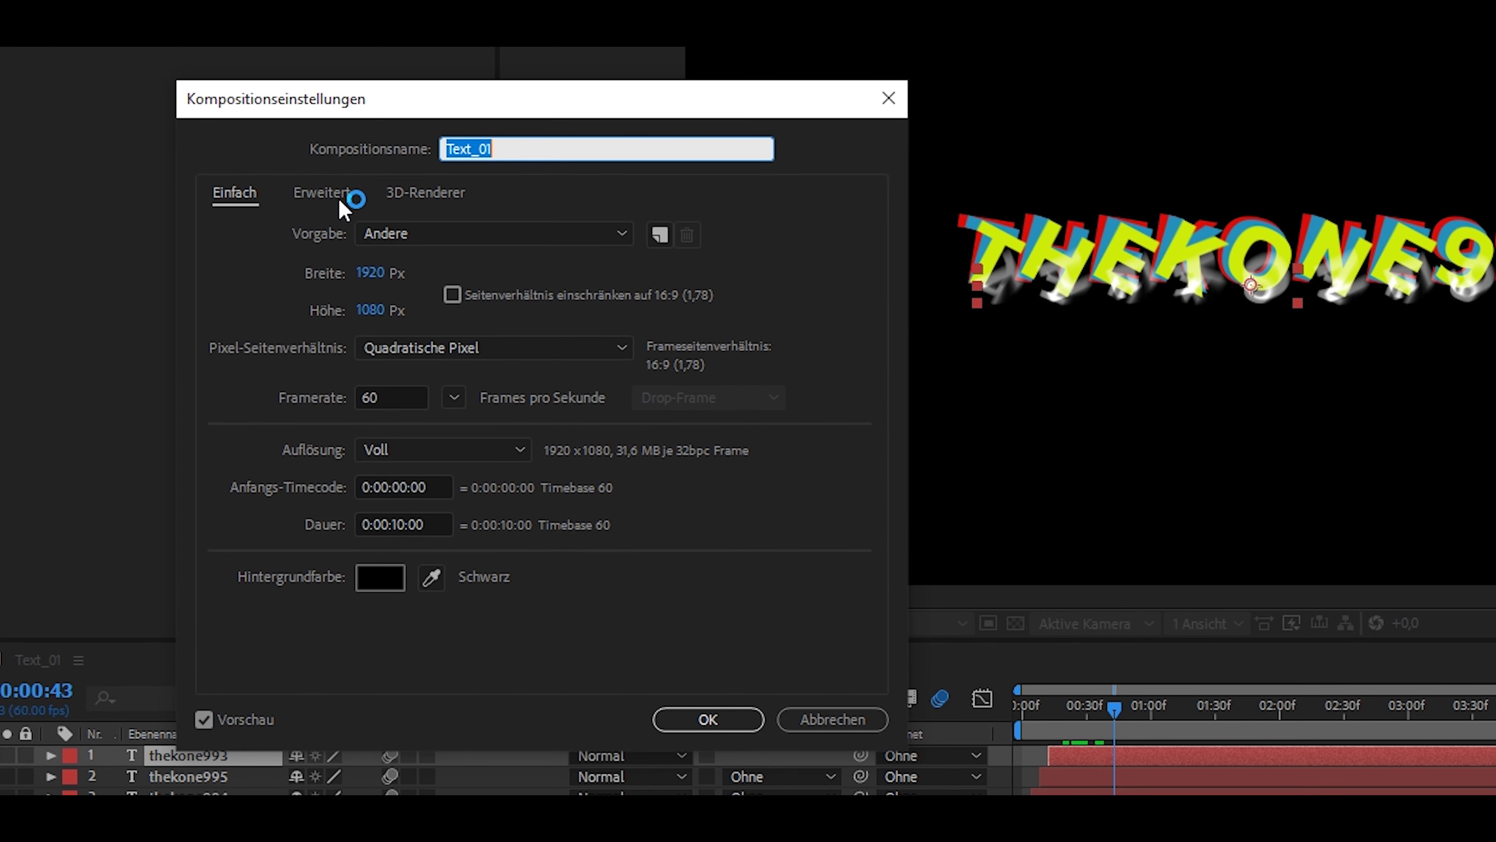
pyautogui.click(352, 198)
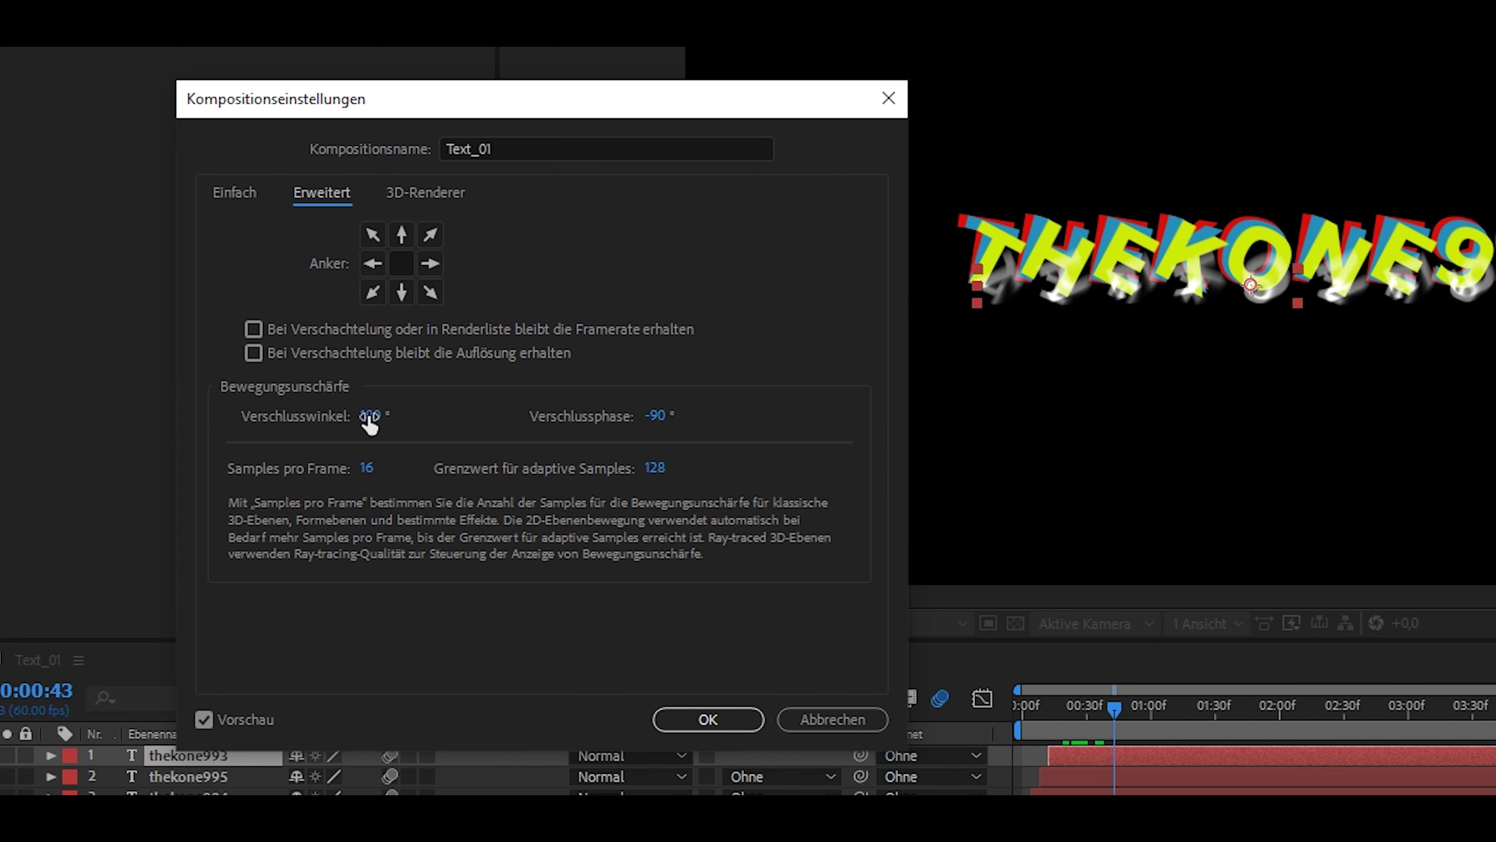
pyautogui.click(389, 418)
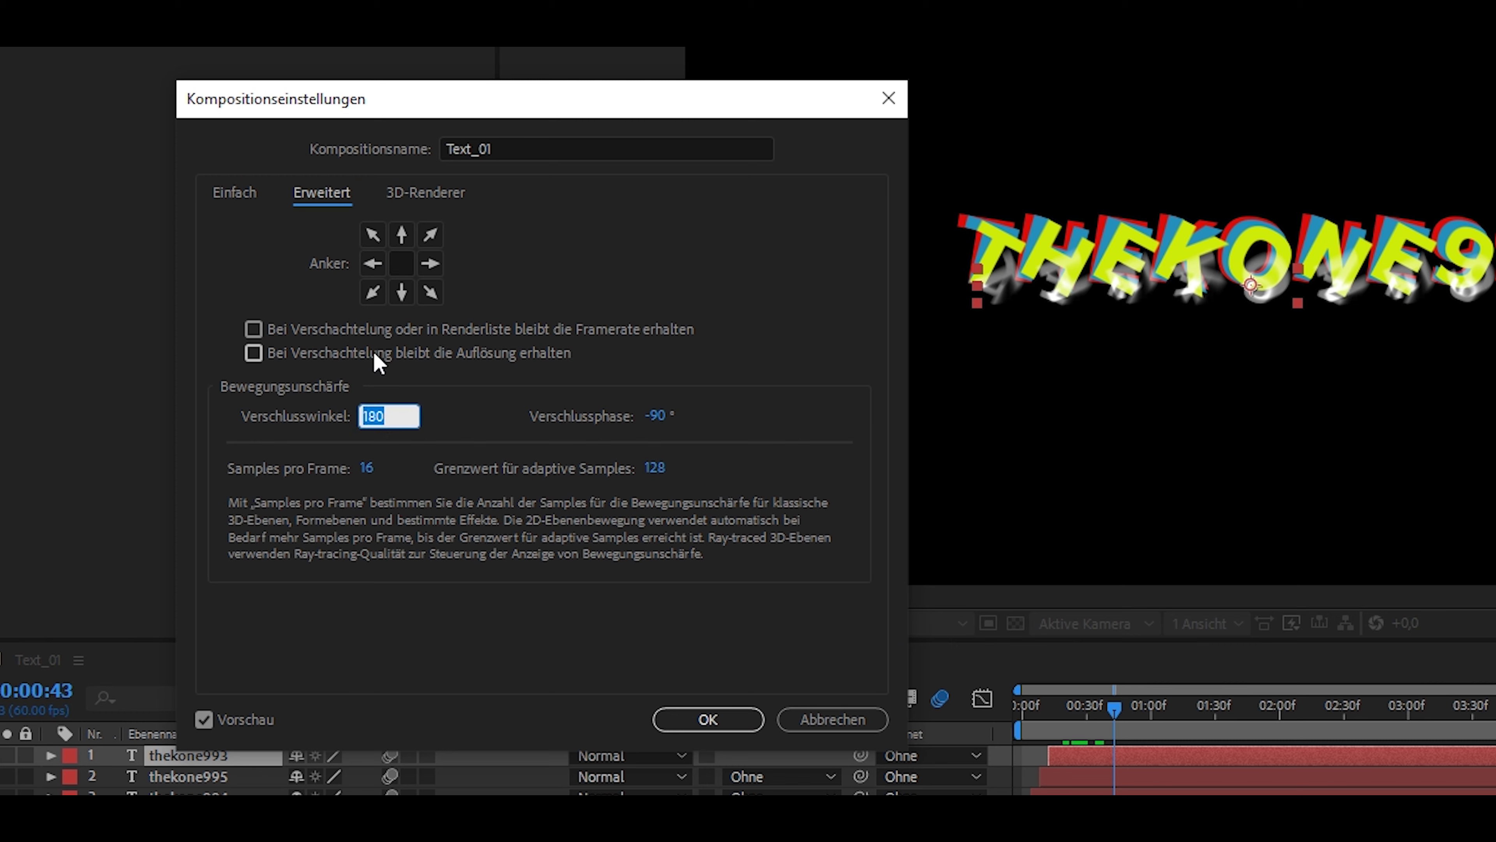
pyautogui.write('500')
# - Apply the 500° shutter angle and scrub the timeline to preview the longer blur trails
pyautogui.click(704, 718)
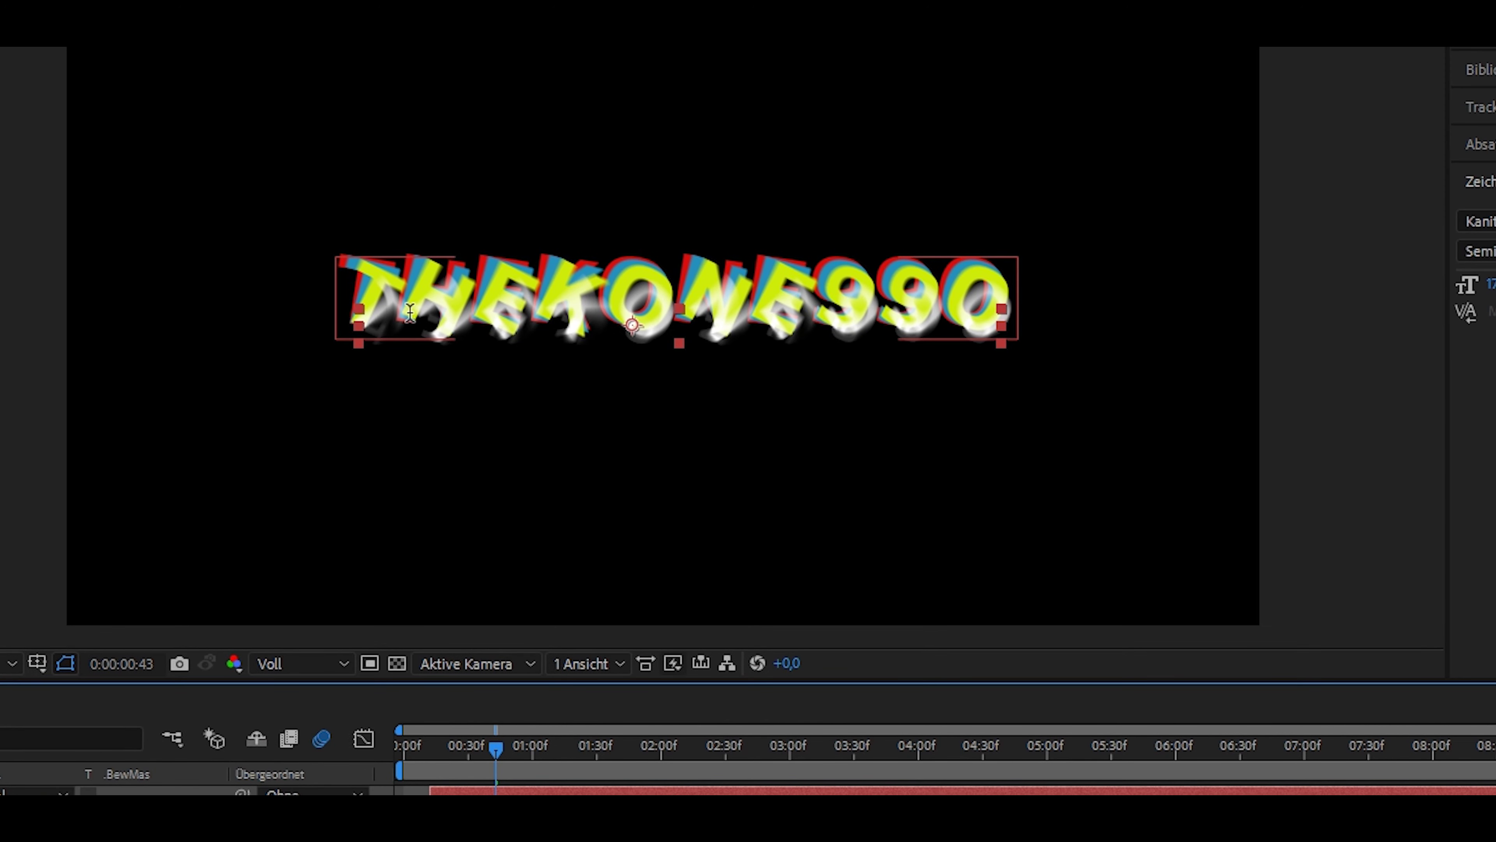
pyautogui.moveTo(516, 752); pyautogui.dragTo(477, 738)
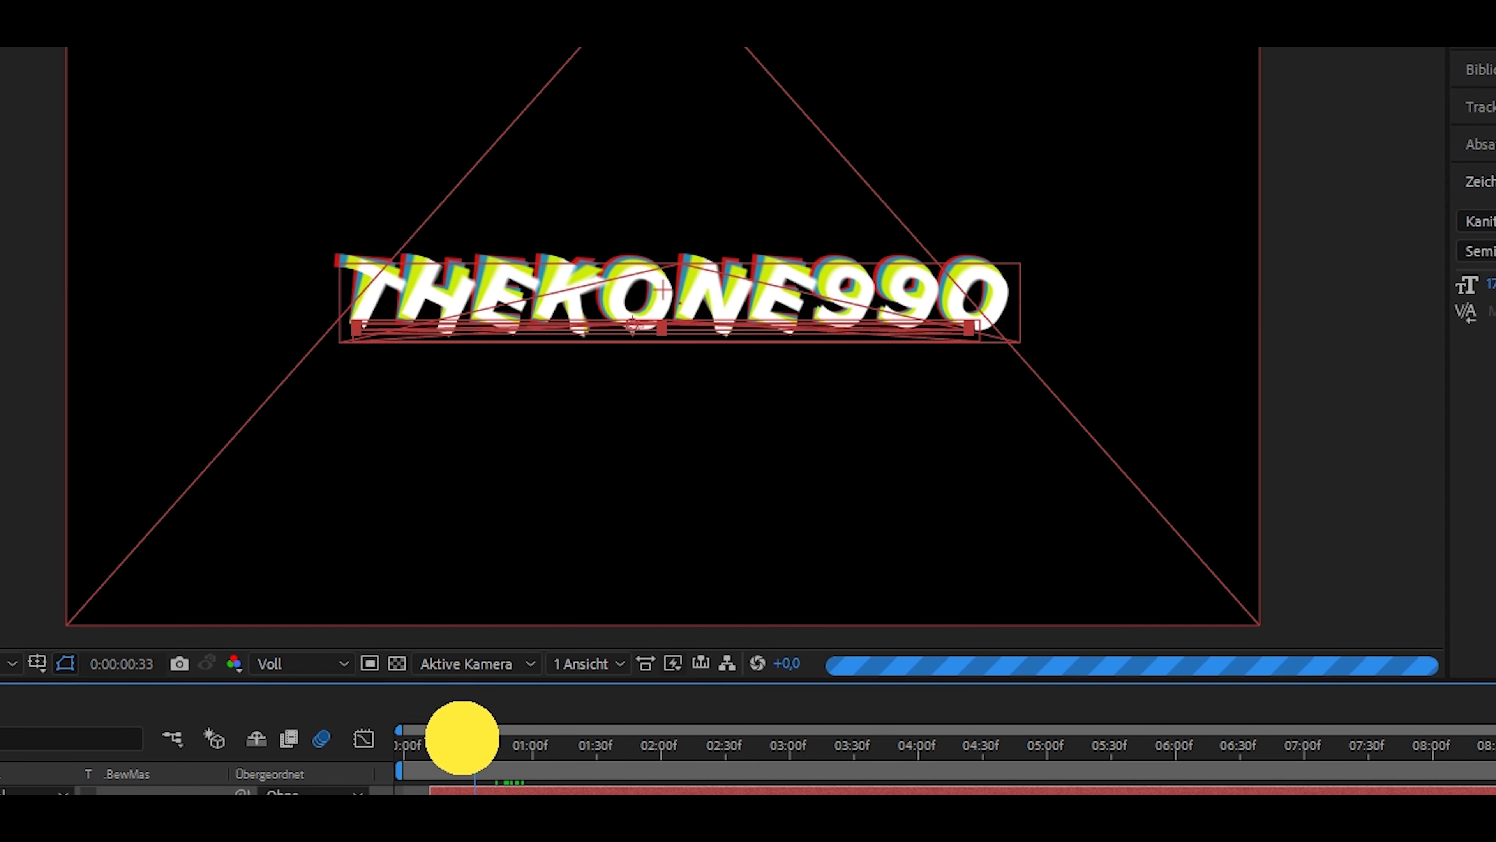
pyautogui.moveTo(477, 738); pyautogui.dragTo(465, 739)
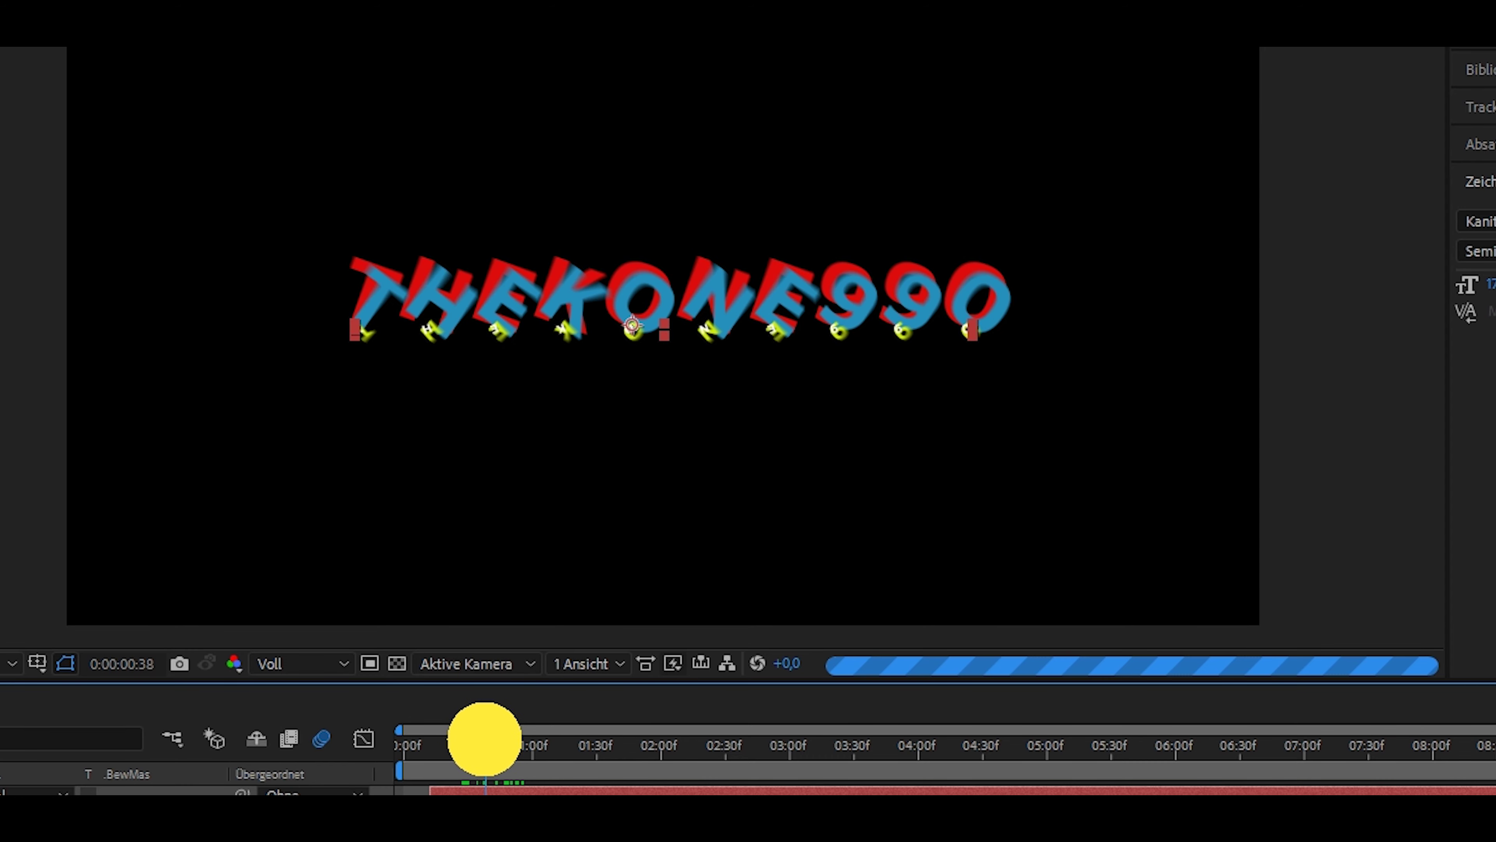
pyautogui.moveTo(482, 739); pyautogui.dragTo(492, 740)
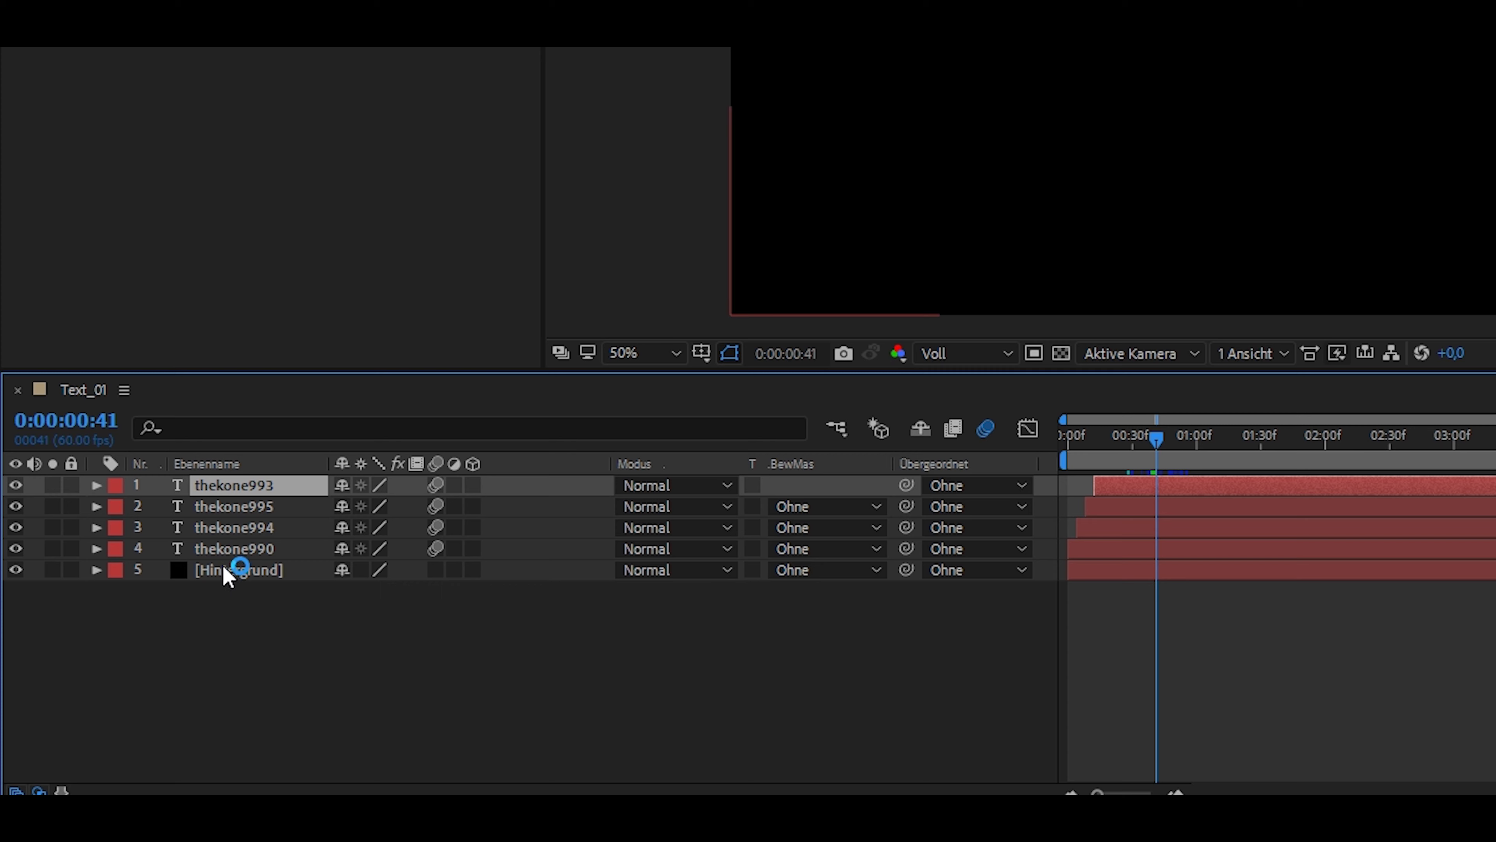
# - Select the thekone993, thekone995, thekone994 and thekone990 layers and open their context menu
pyautogui.click(227, 507)
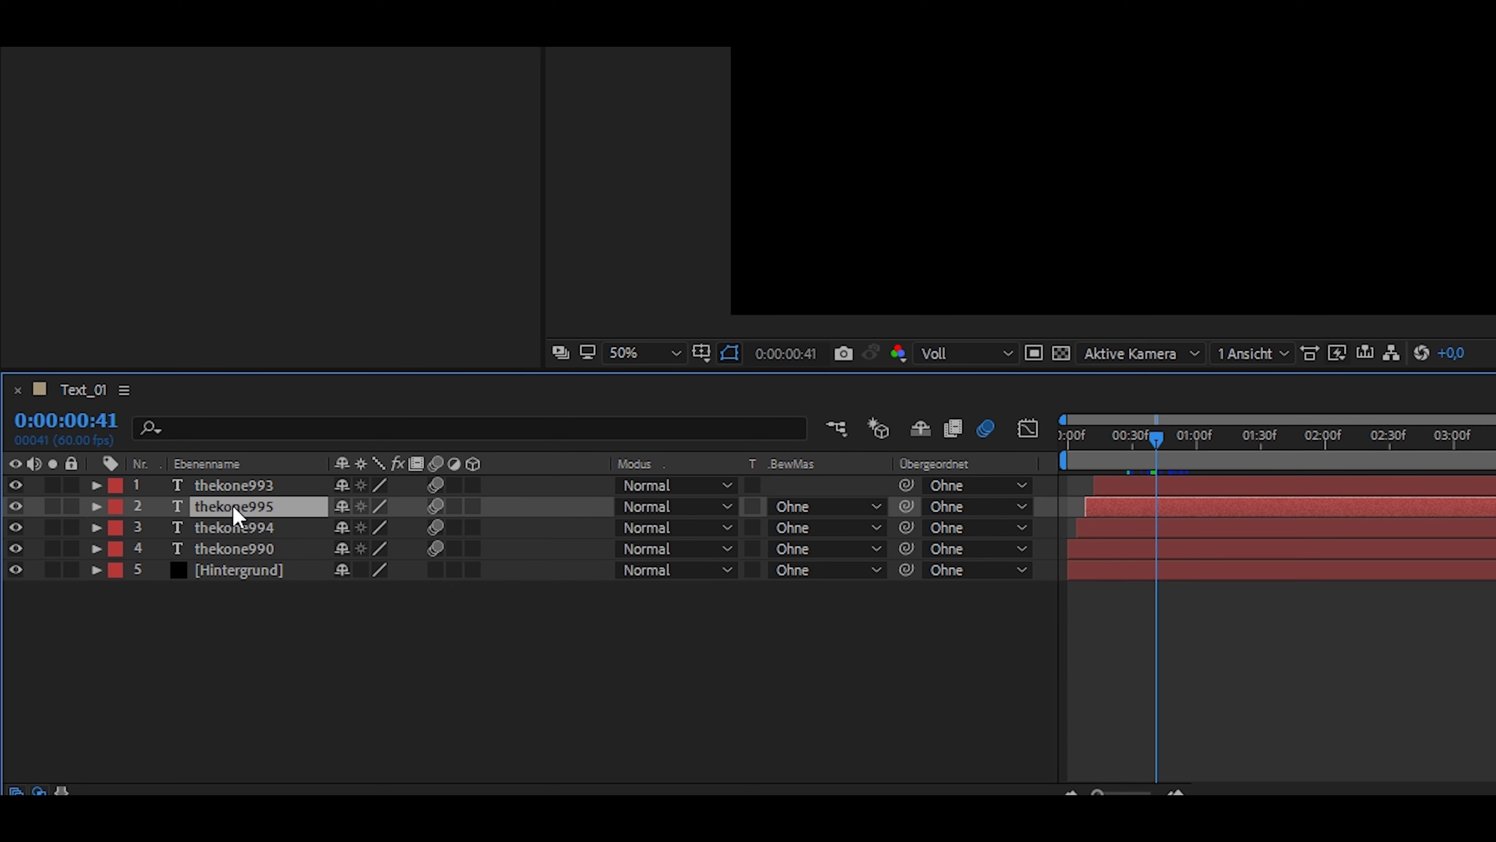
pyautogui.keyDown('shift'); pyautogui.click(234, 485); pyautogui.keyUp('shift')
pyautogui.keyDown('shift'); pyautogui.click(242, 527); pyautogui.keyUp('shift')
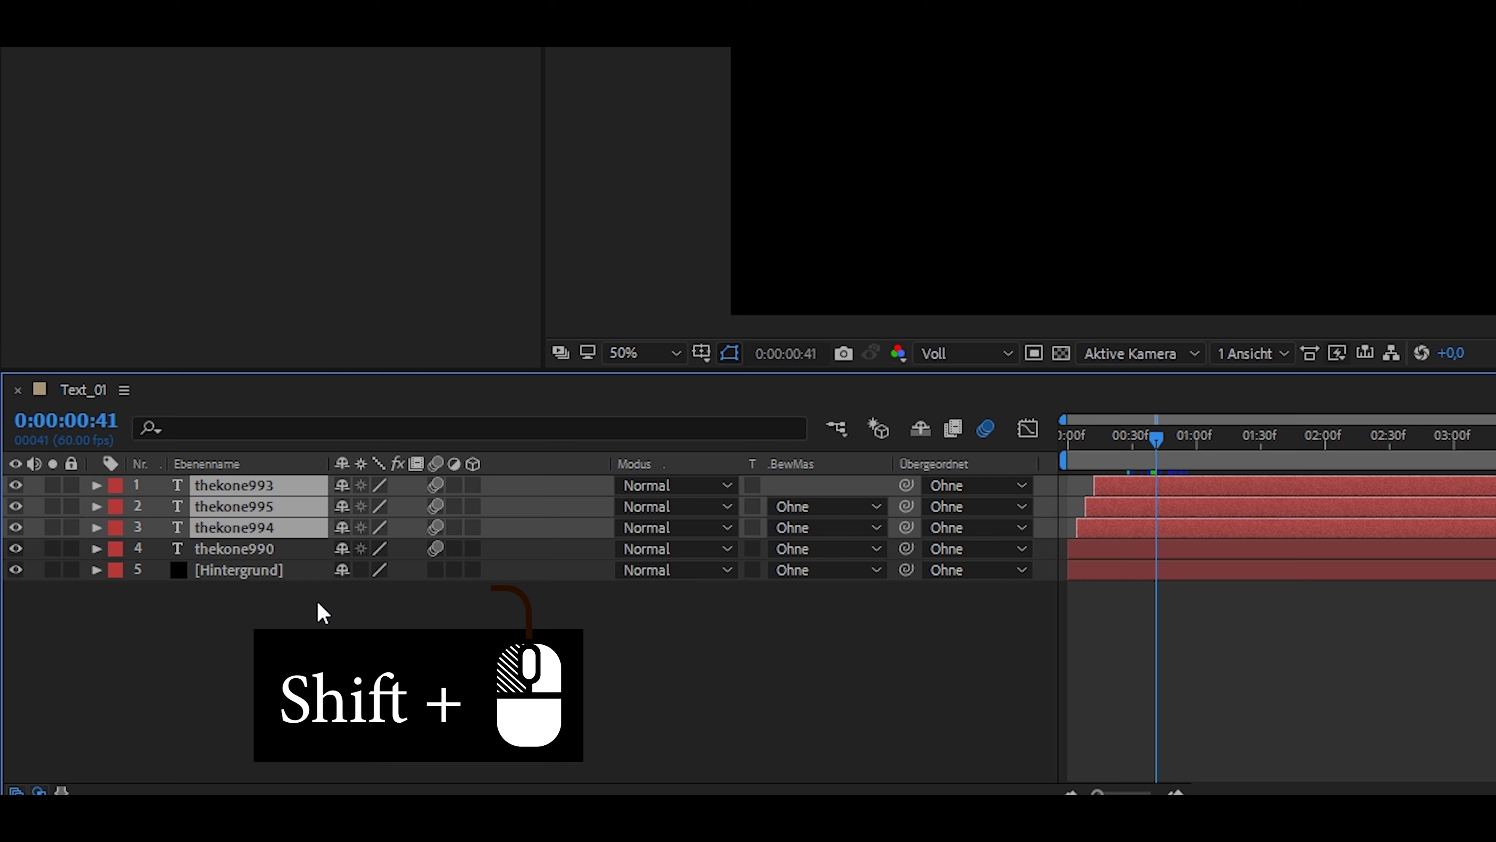
pyautogui.keyDown('shift'); pyautogui.click(274, 554); pyautogui.keyUp('shift')
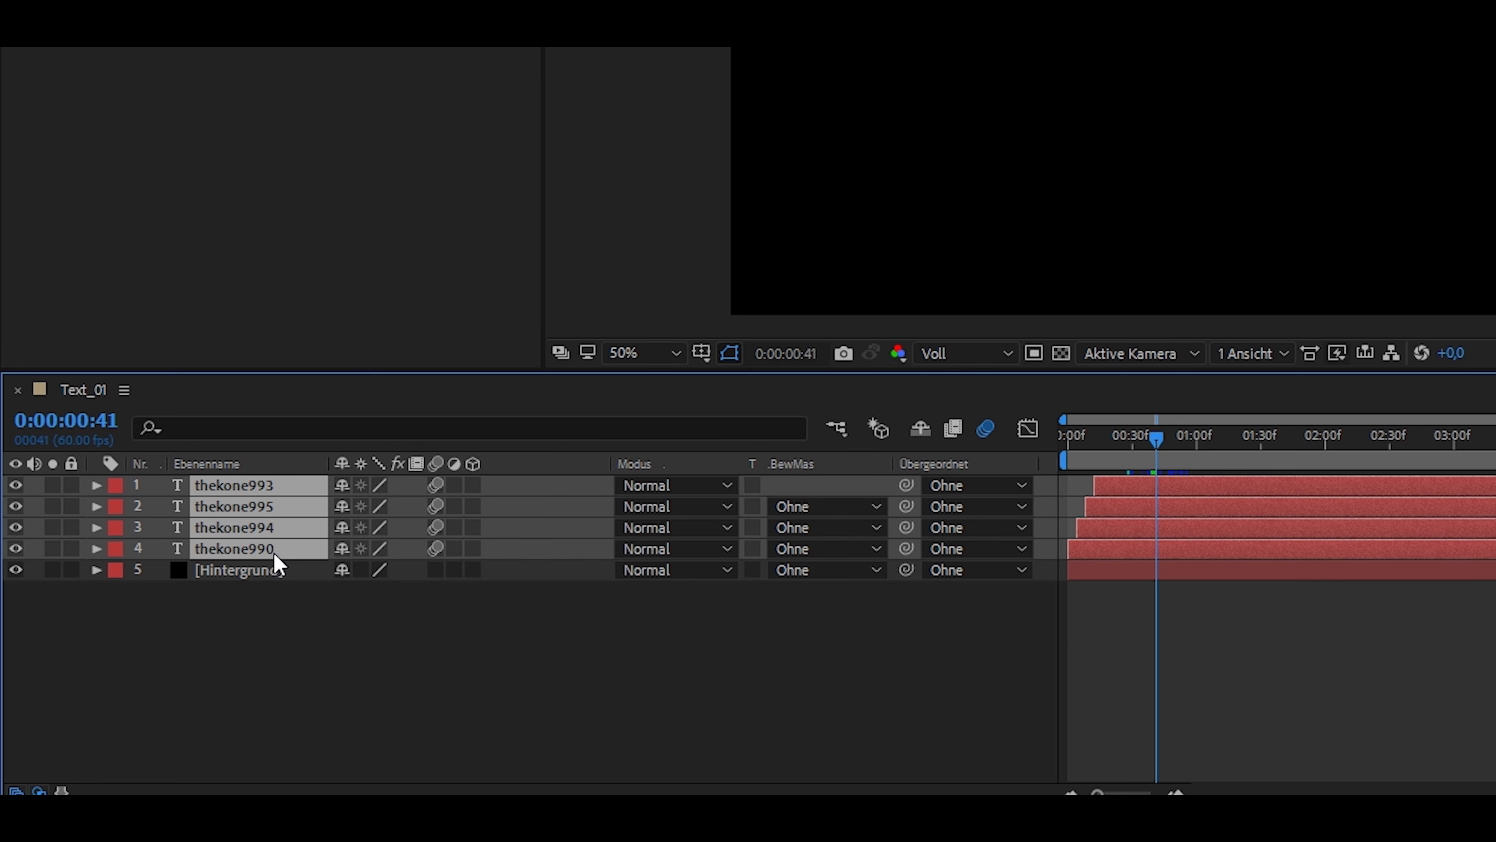
pyautogui.rightClick(272, 550)
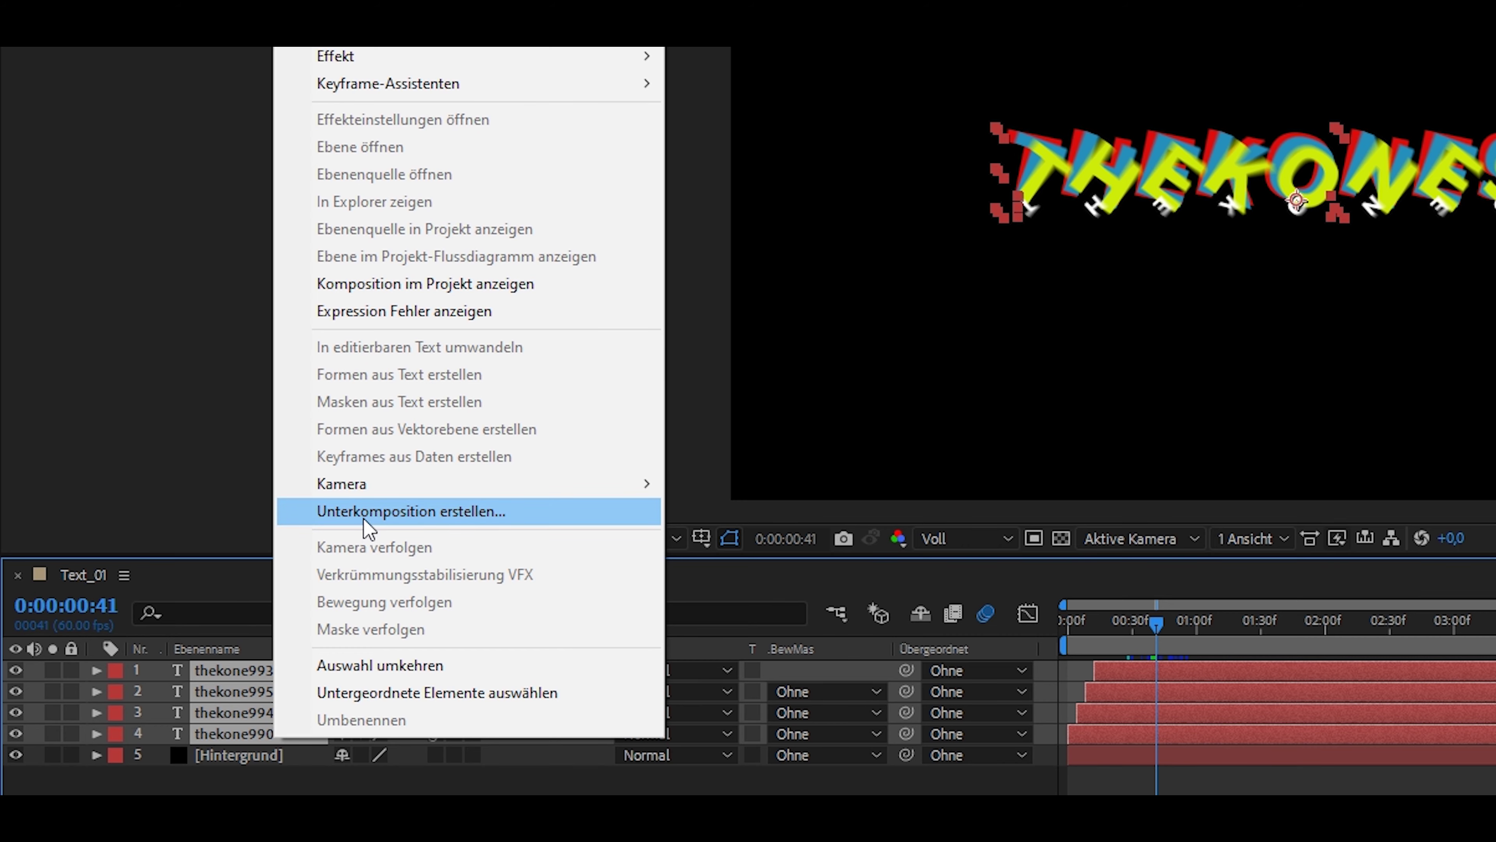
# - Precompose the selected thekone layers with Unterkomposition erstellen, naming it 'Text_01'
pyautogui.click(363, 519)
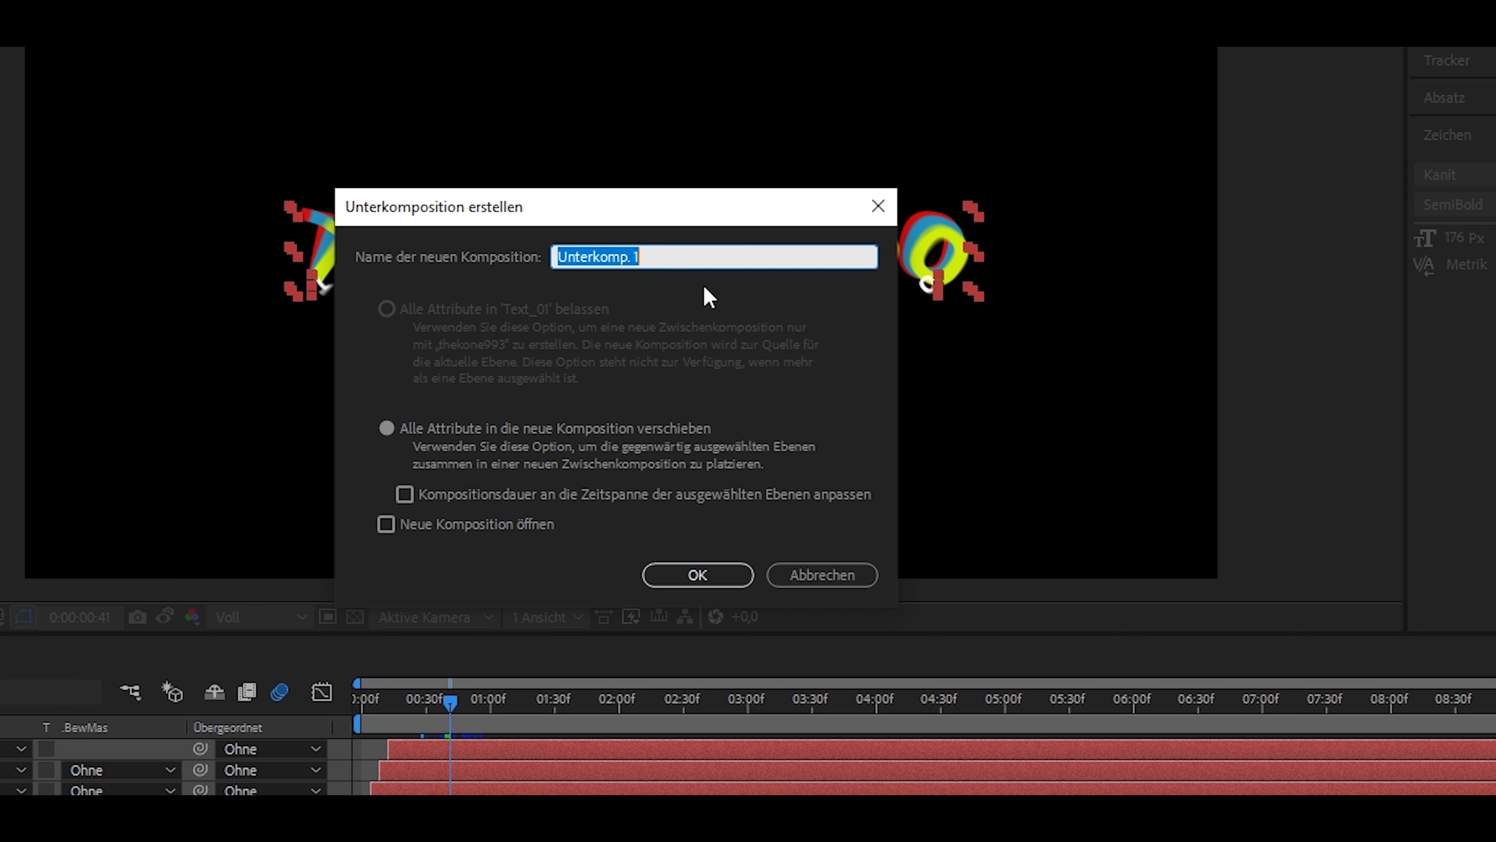
pyautogui.write('Text_01')
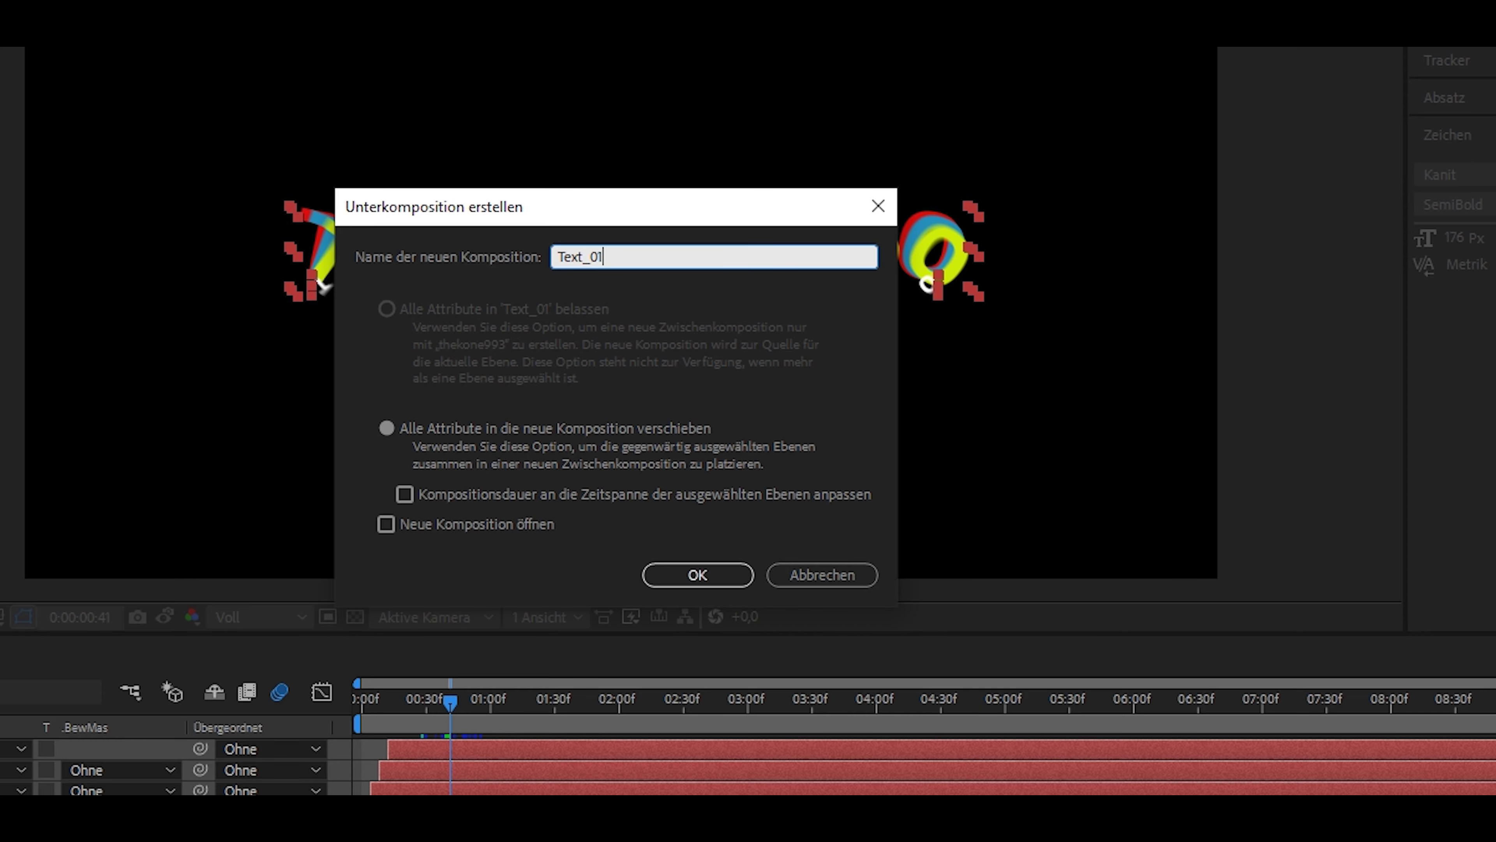
pyautogui.click(697, 574)
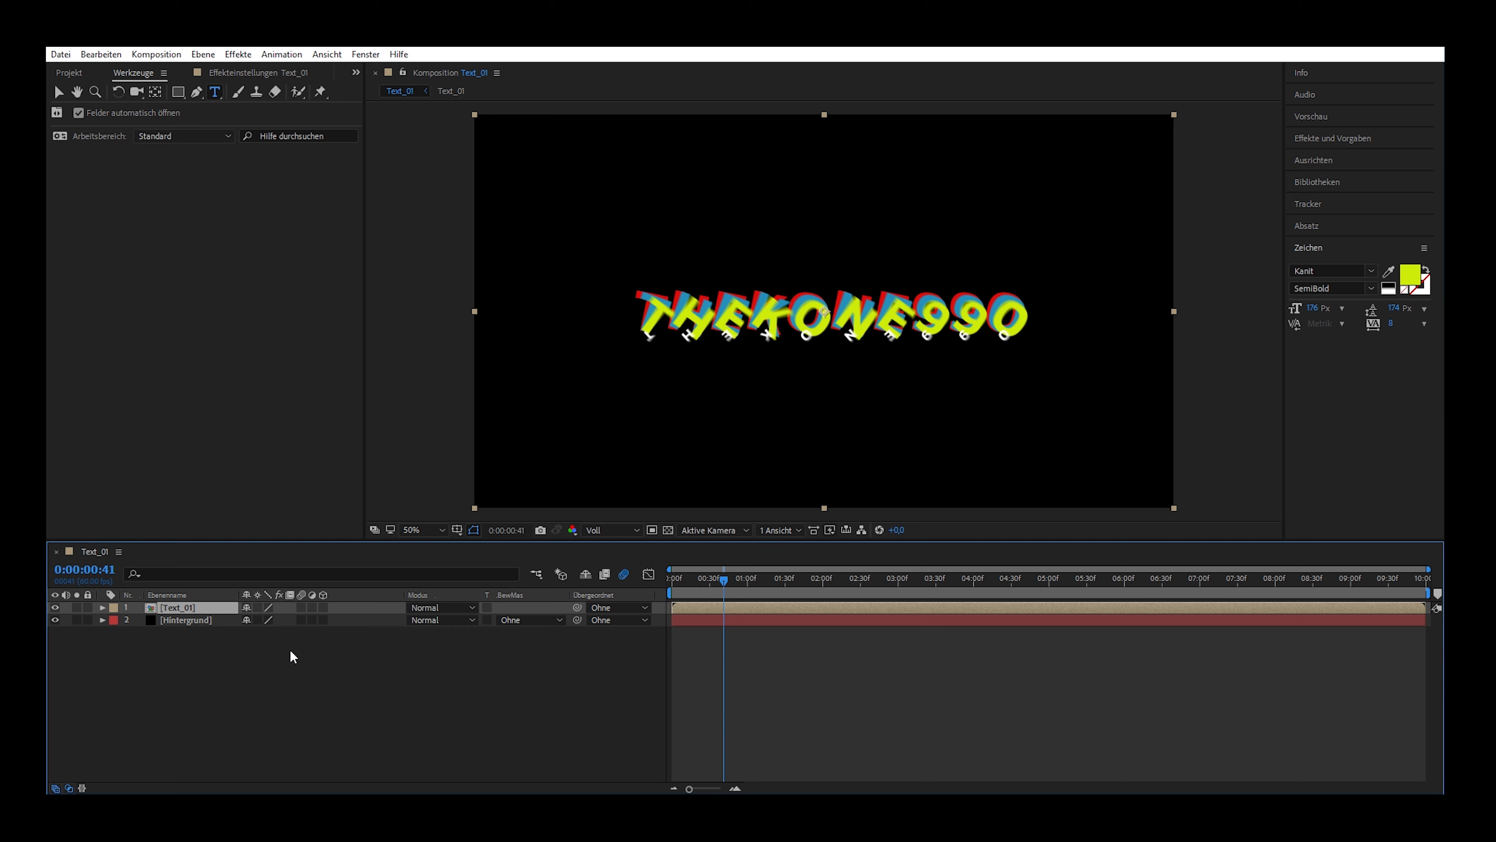
# - Split the Text_01 layer at about 02:00 and delete the later part
pyautogui.moveTo(756, 582)
pyautogui.mouseDown()
pyautogui.moveTo(736, 582)
pyautogui.moveTo(766, 567)
pyautogui.moveTo(672, 575)
pyautogui.mouseUp()
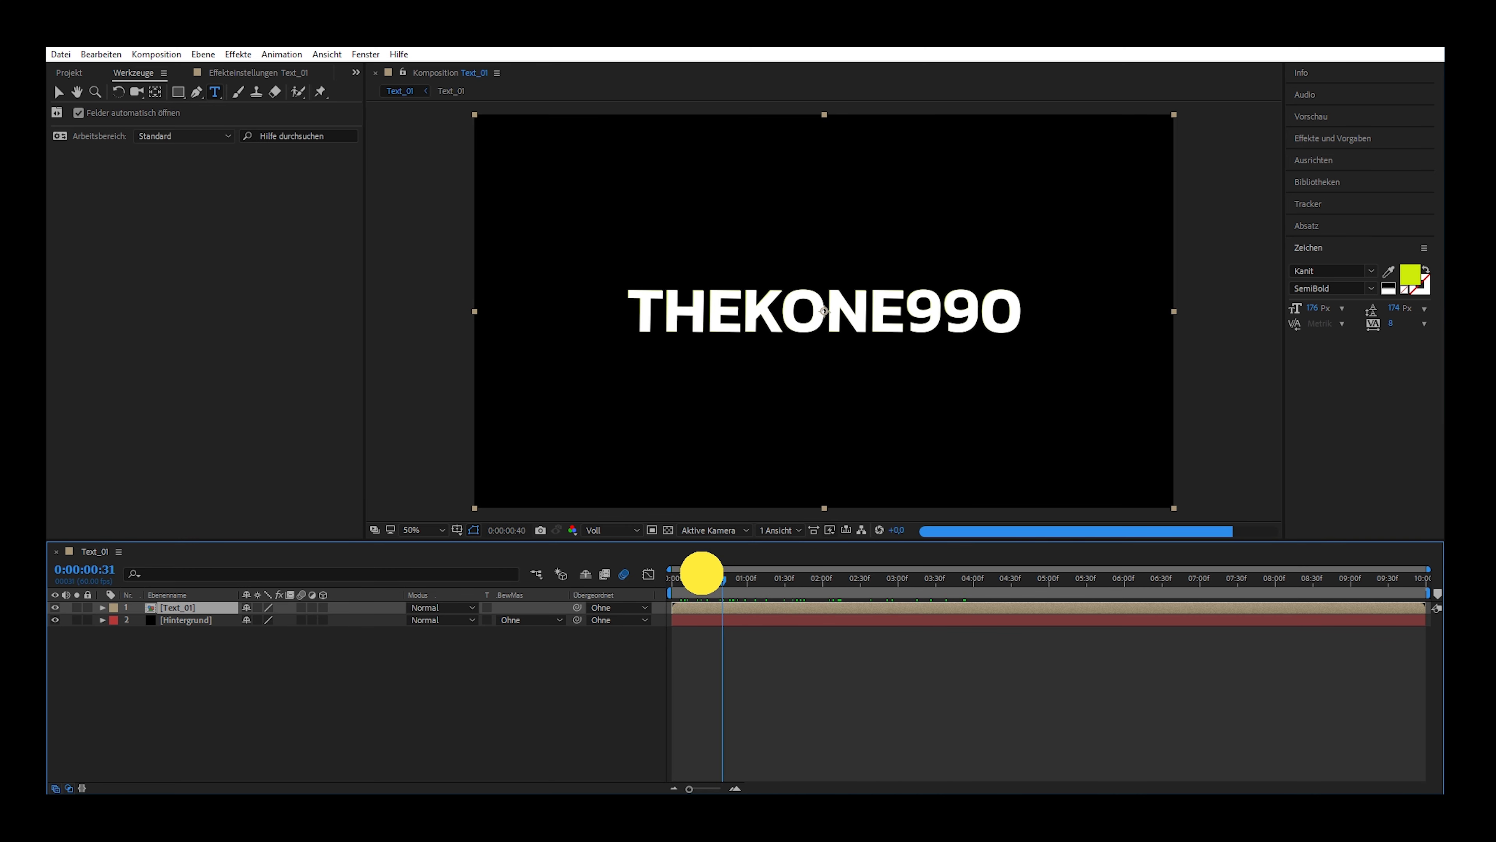
pyautogui.moveTo(671, 576); pyautogui.dragTo(824, 574)
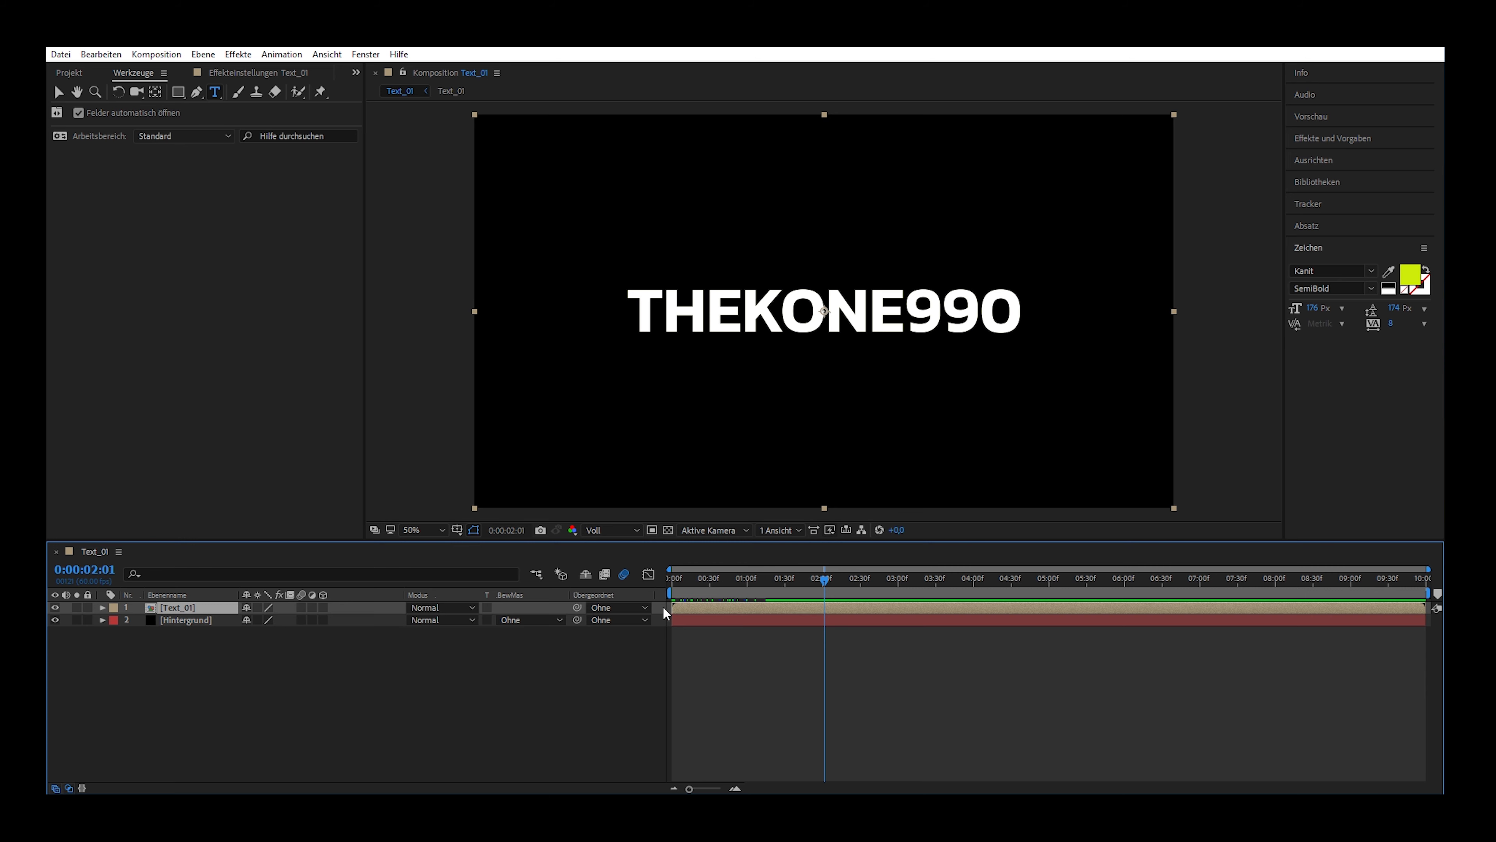
pyautogui.click(695, 595)
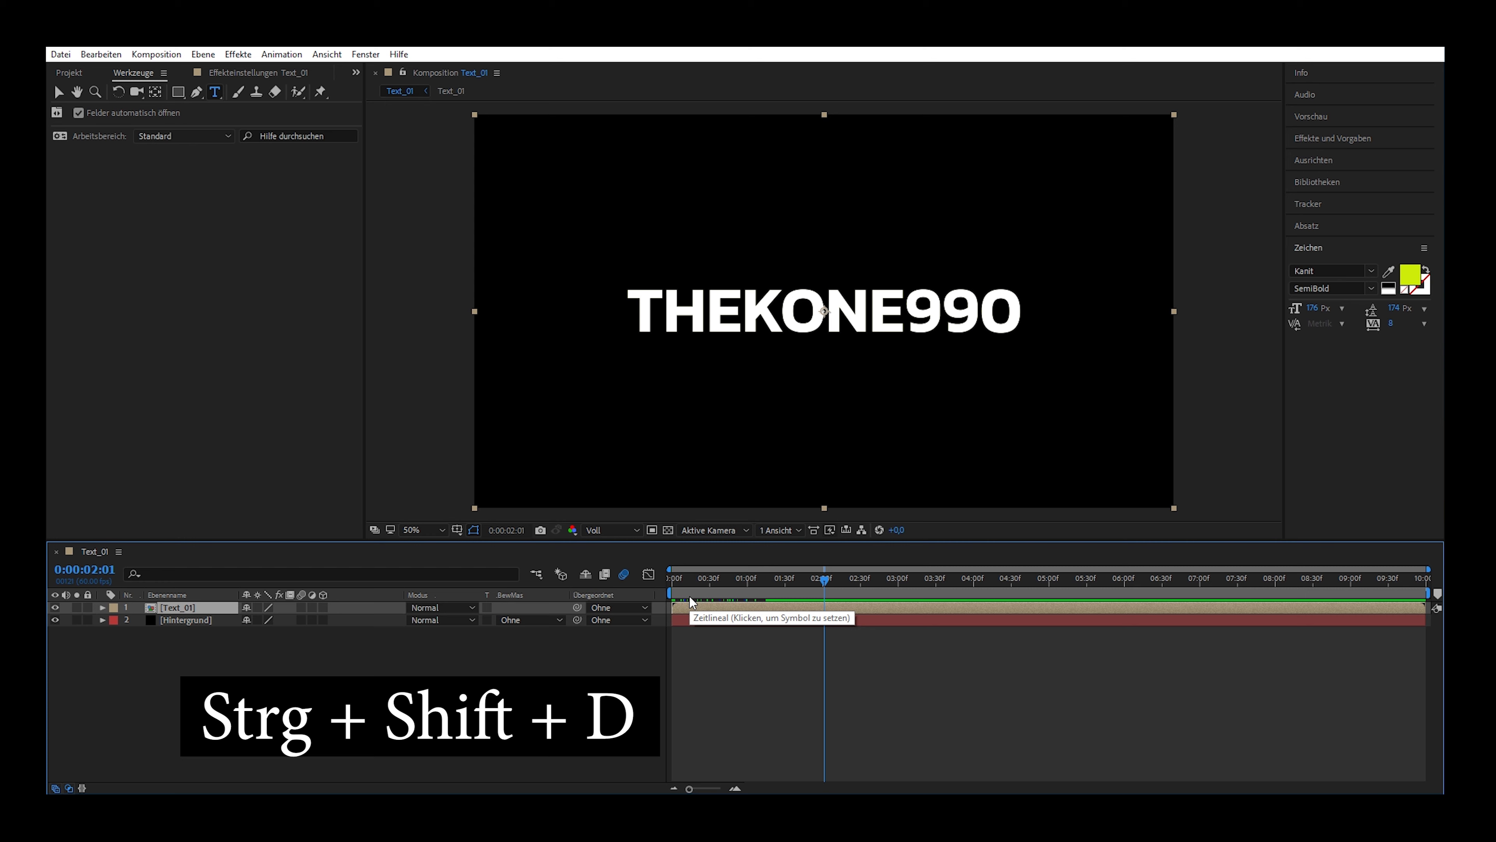
pyautogui.hotkey('ctrl', 'shift', 'd')
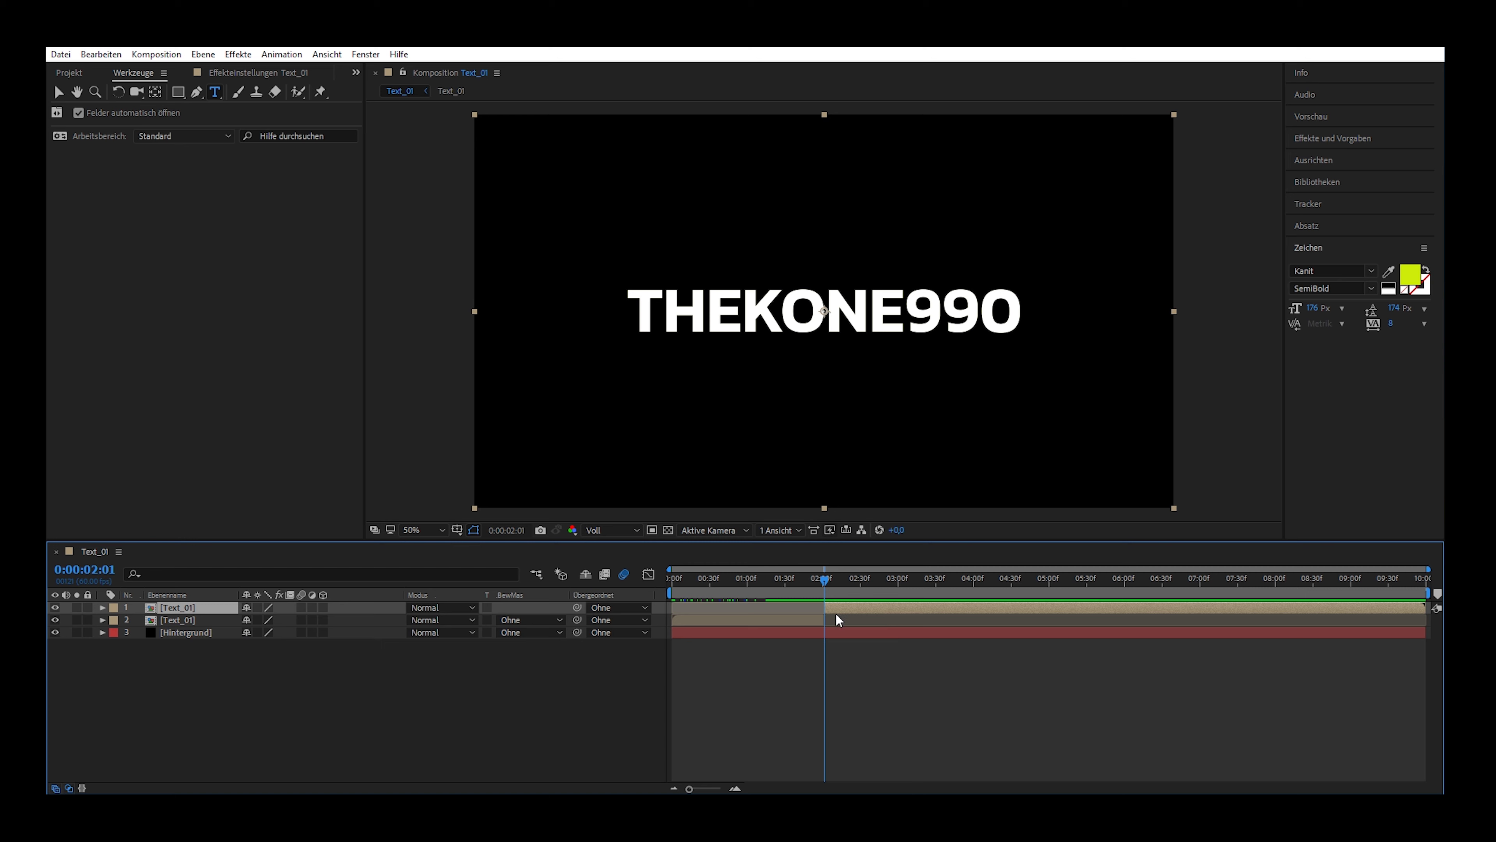
pyautogui.click(861, 612)
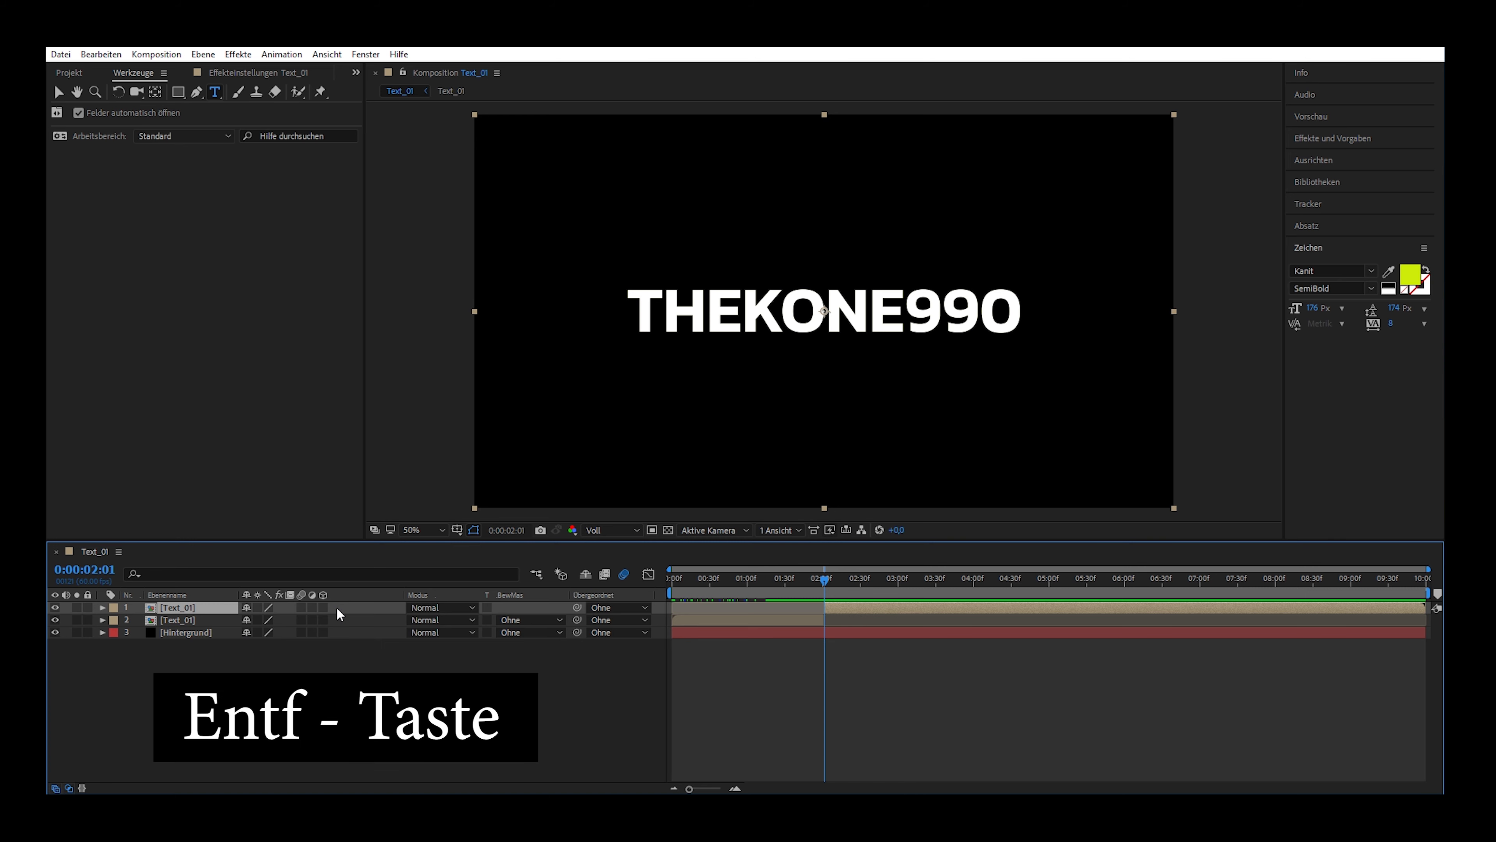
pyautogui.press('Delete')
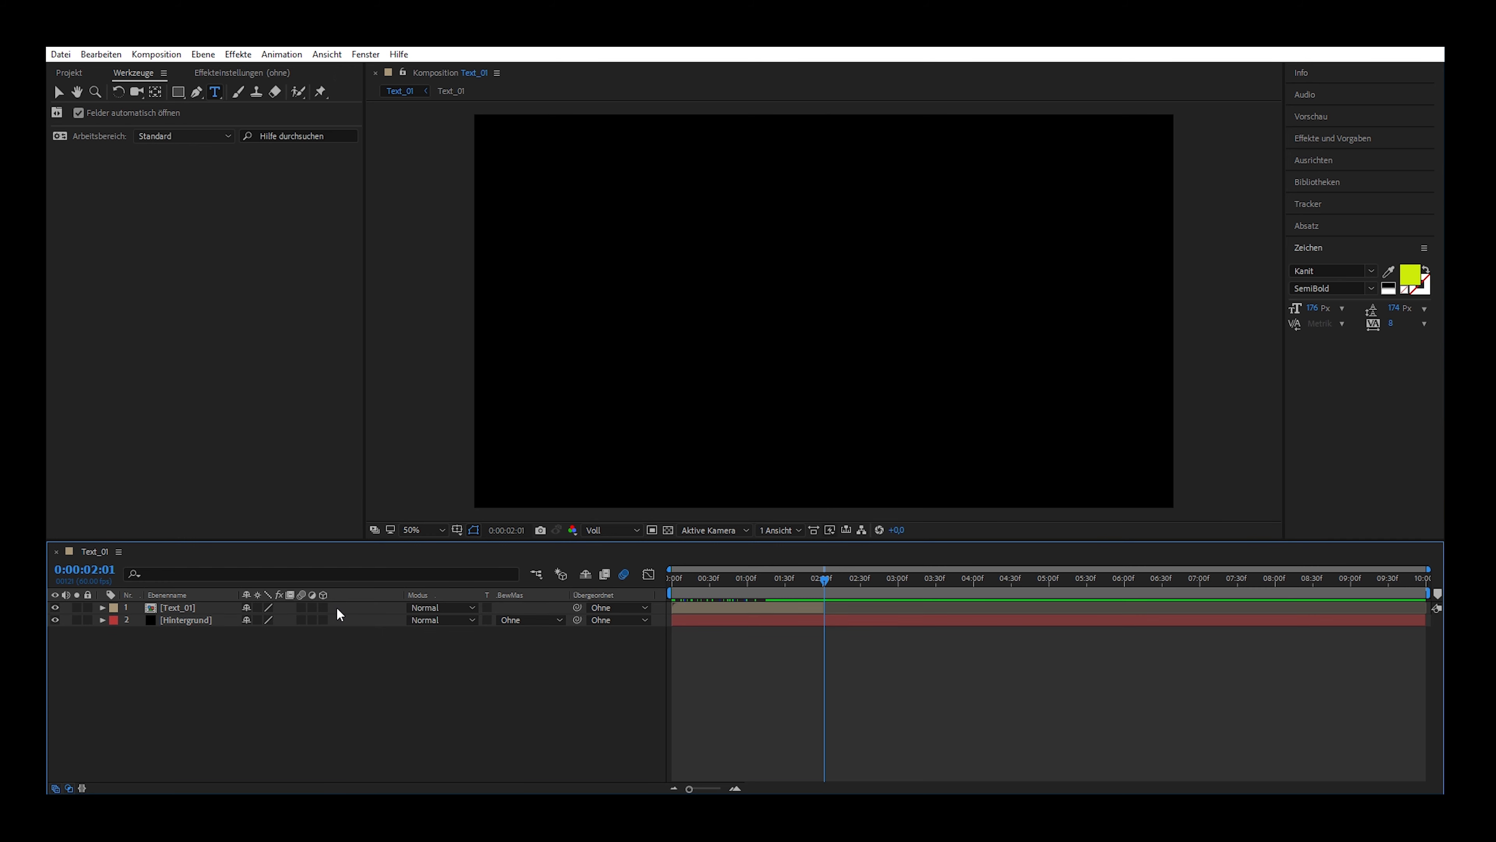
# - Duplicate the remaining Text_01 layer and shift the copy to start at about two seconds
pyautogui.click(178, 607)
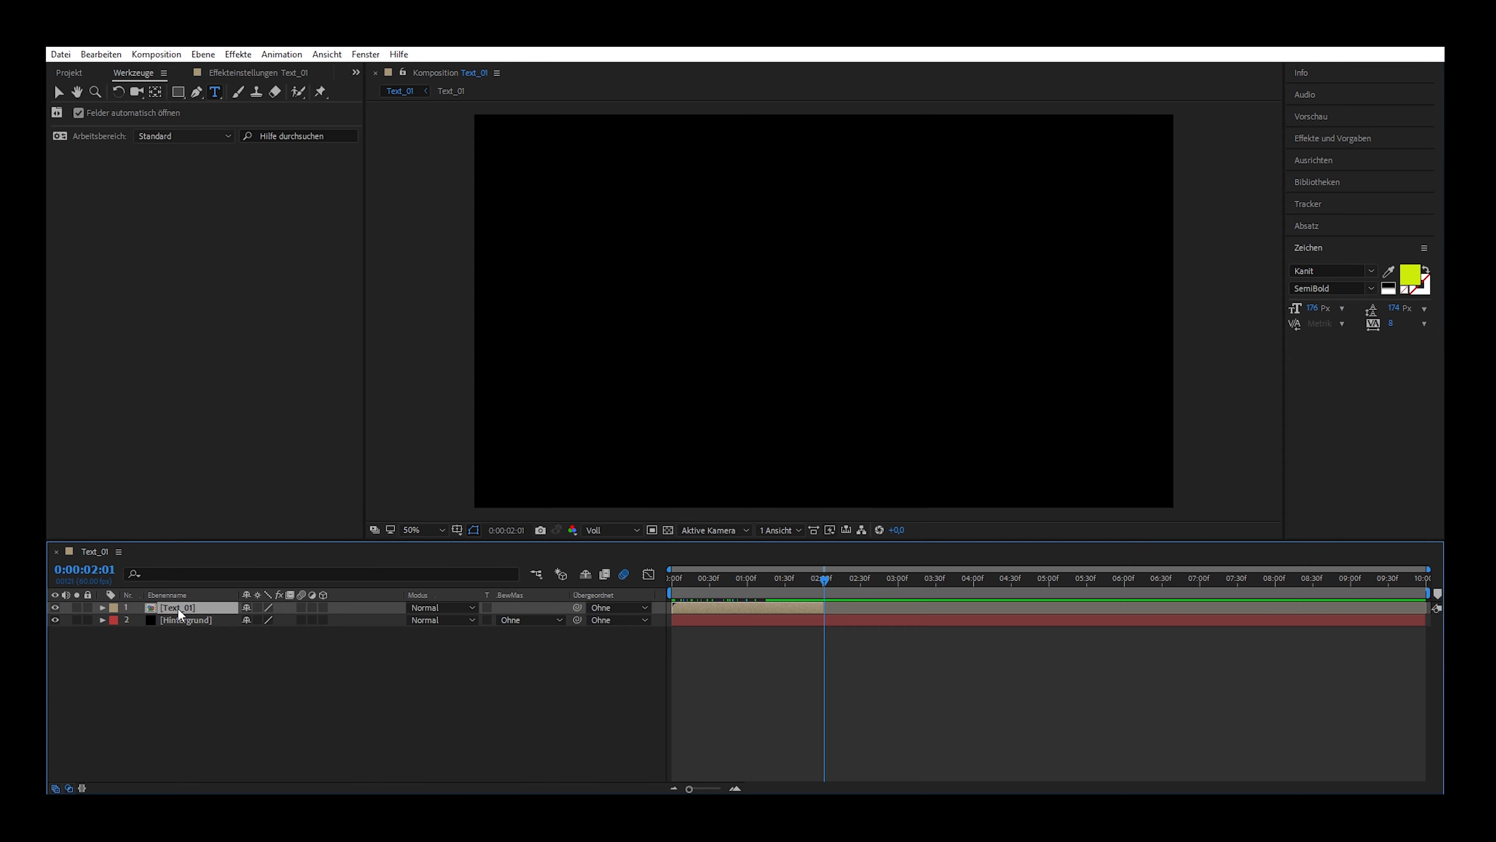
pyautogui.hotkey('ctrl', 'd')
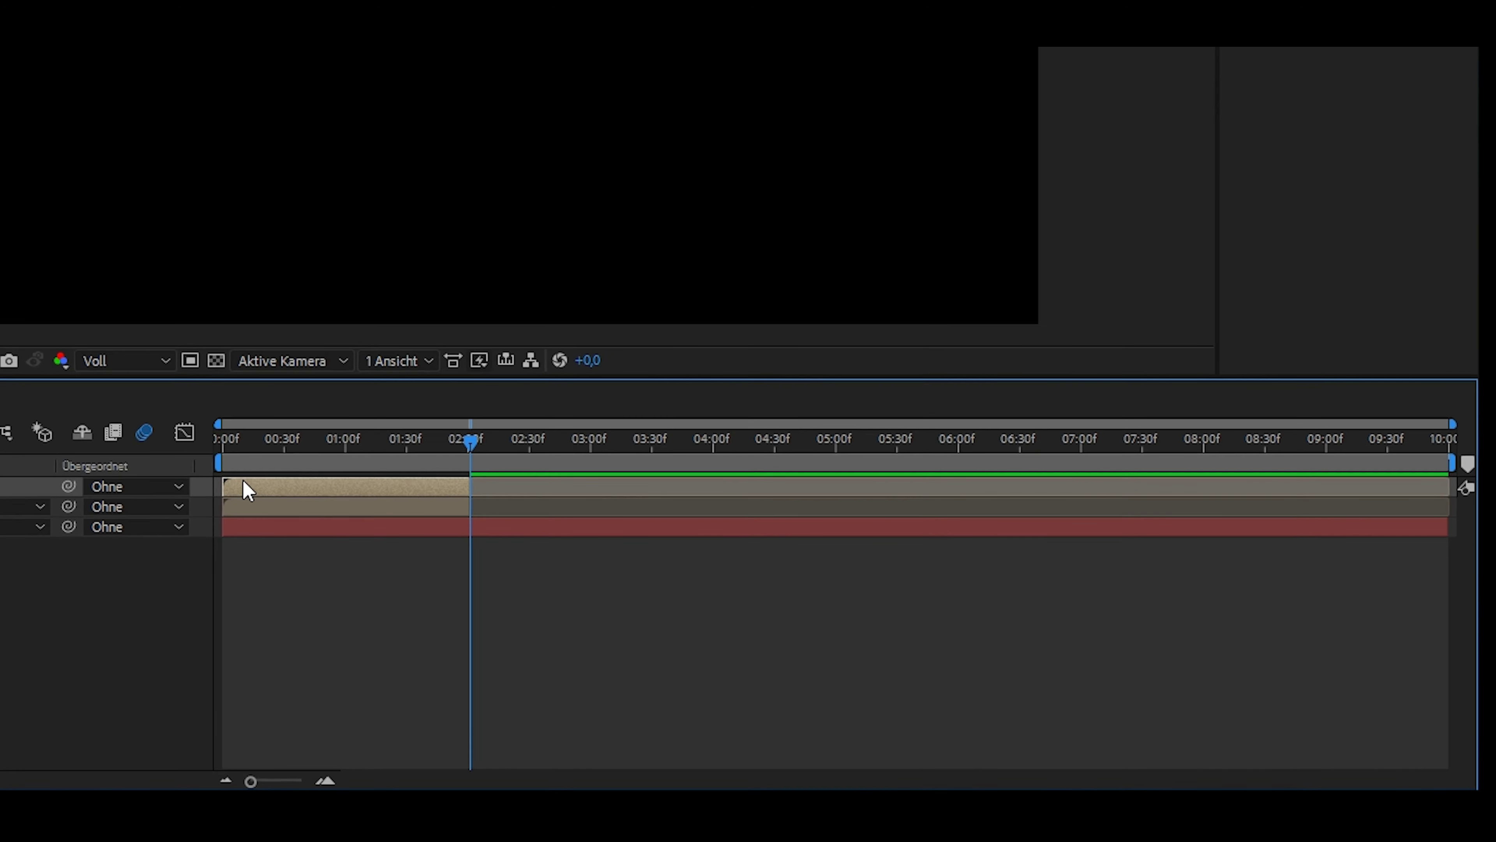
pyautogui.moveTo(248, 489)
pyautogui.mouseDown()
pyautogui.moveTo(493, 495)
pyautogui.moveTo(475, 482)
pyautogui.mouseUp()
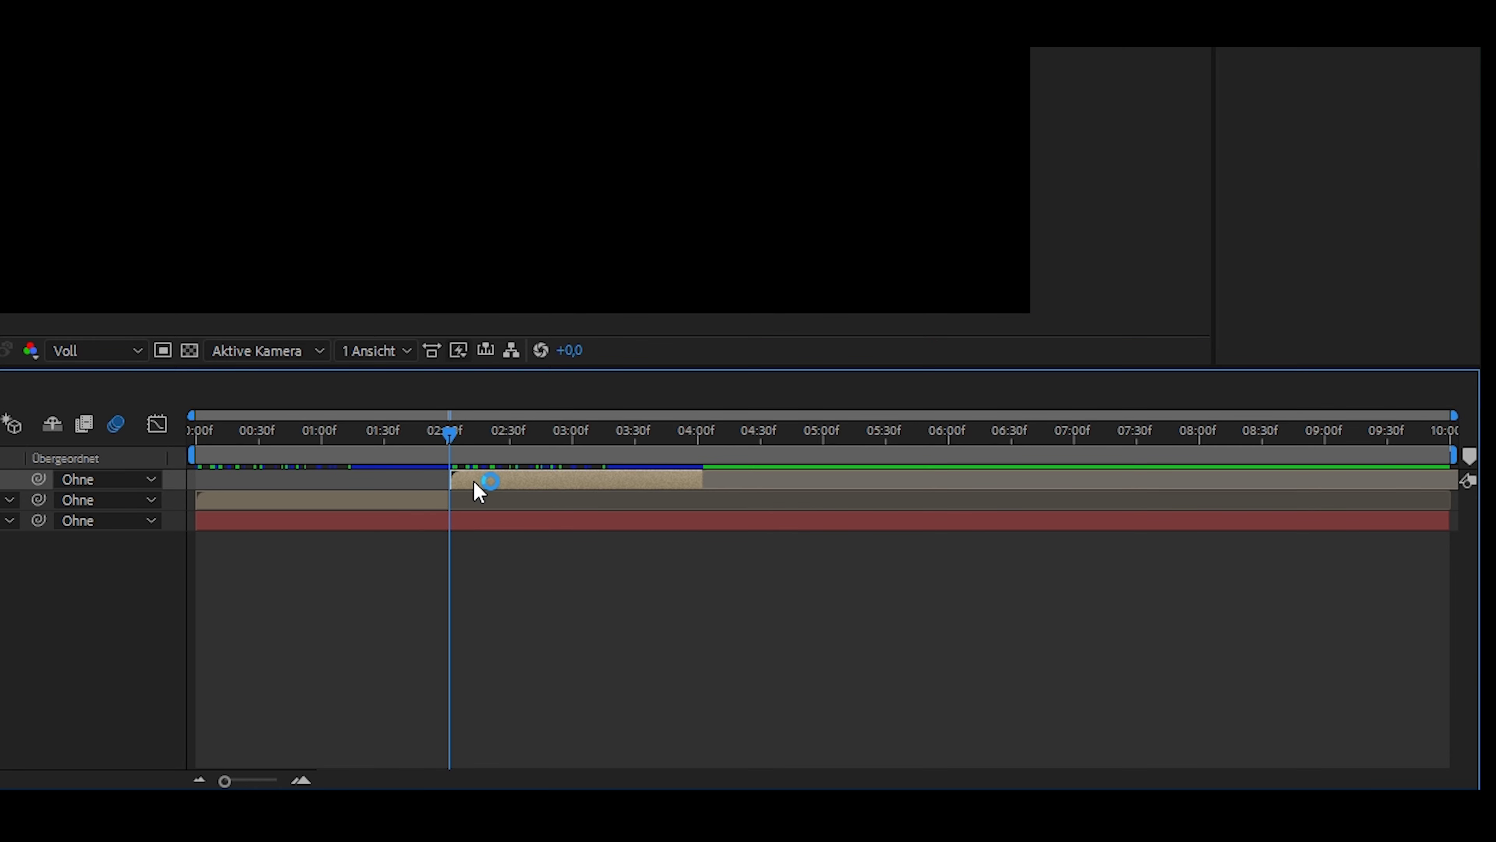
# - Reverse the playback of the copied Text_01 layer and preview it around two seconds
pyautogui.rightClick(475, 482)
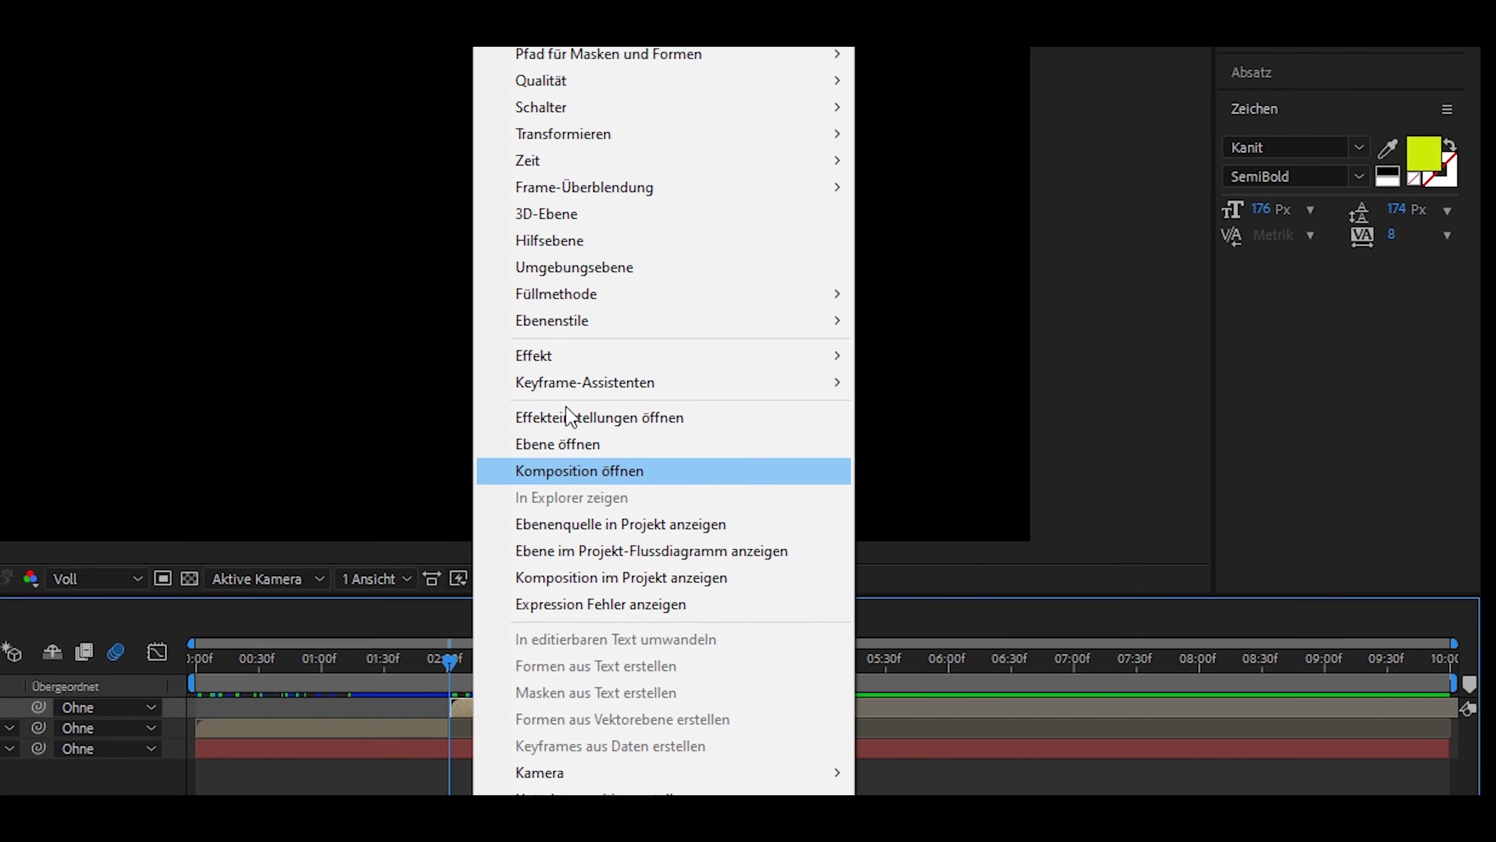
pyautogui.moveTo(573, 230)
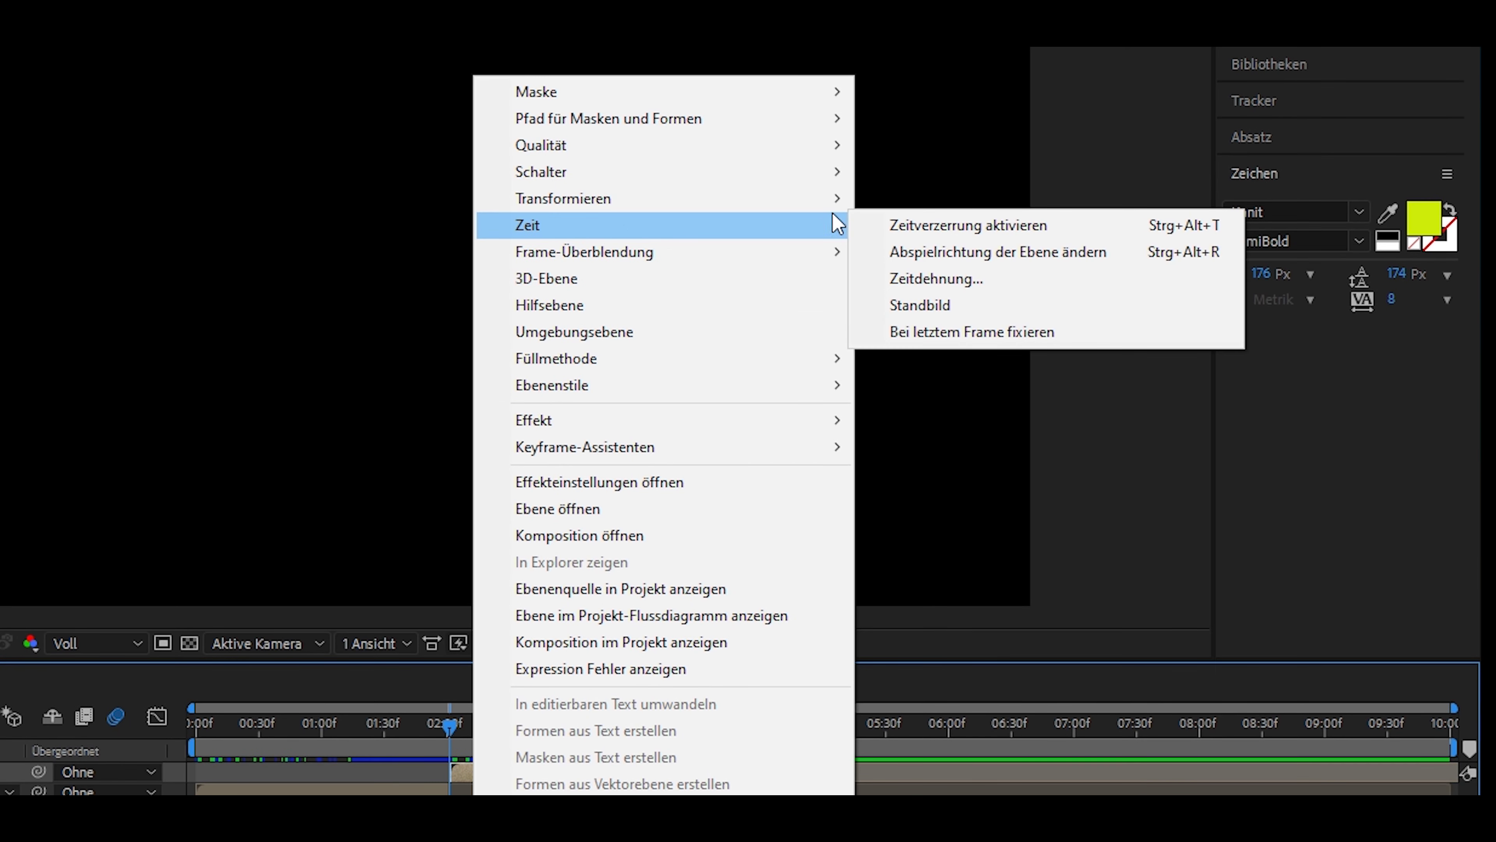
pyautogui.click(942, 252)
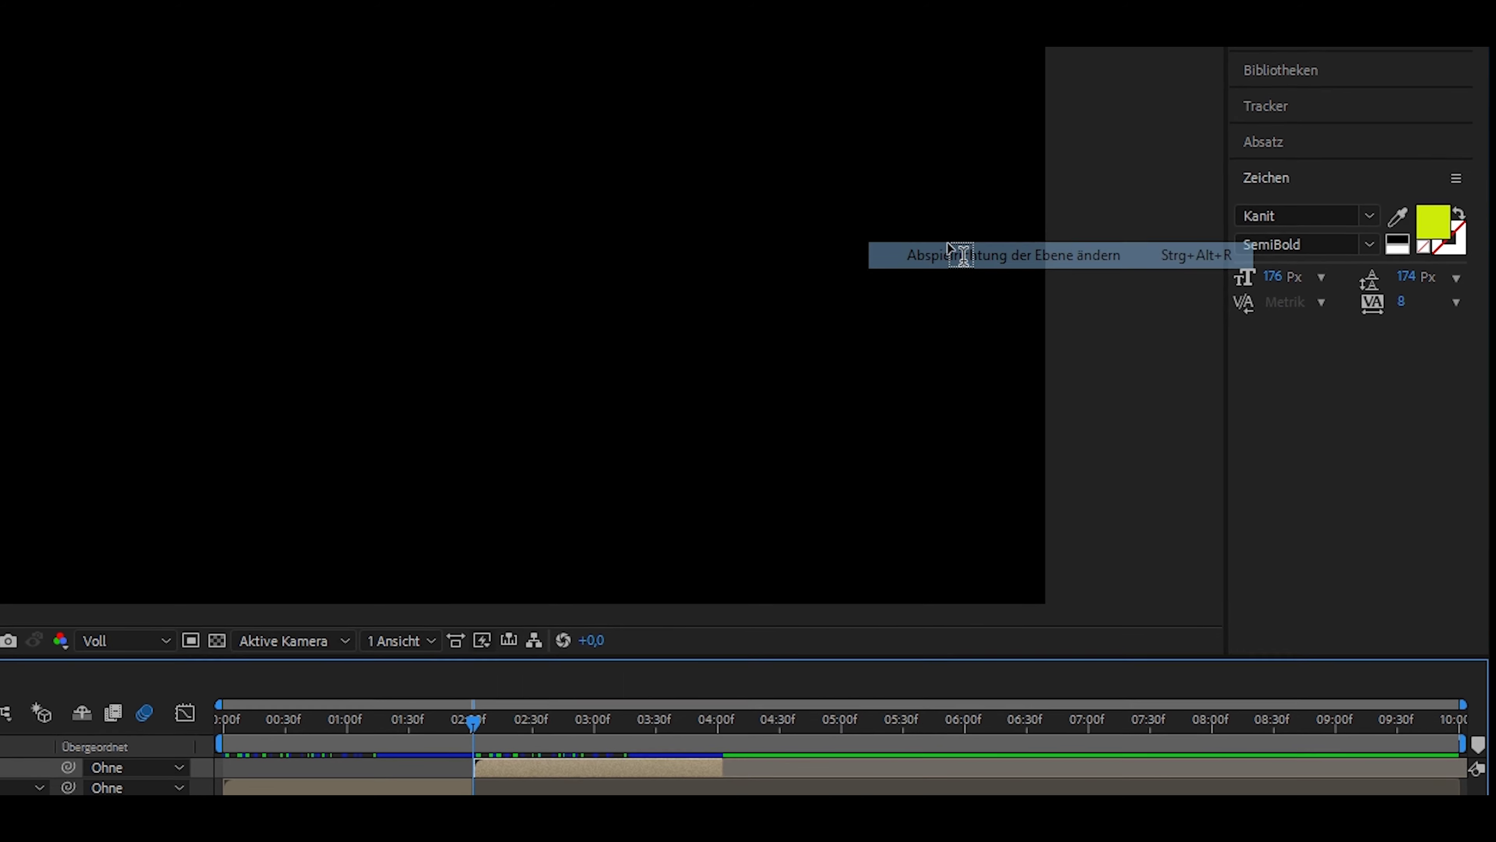
pyautogui.click(753, 671)
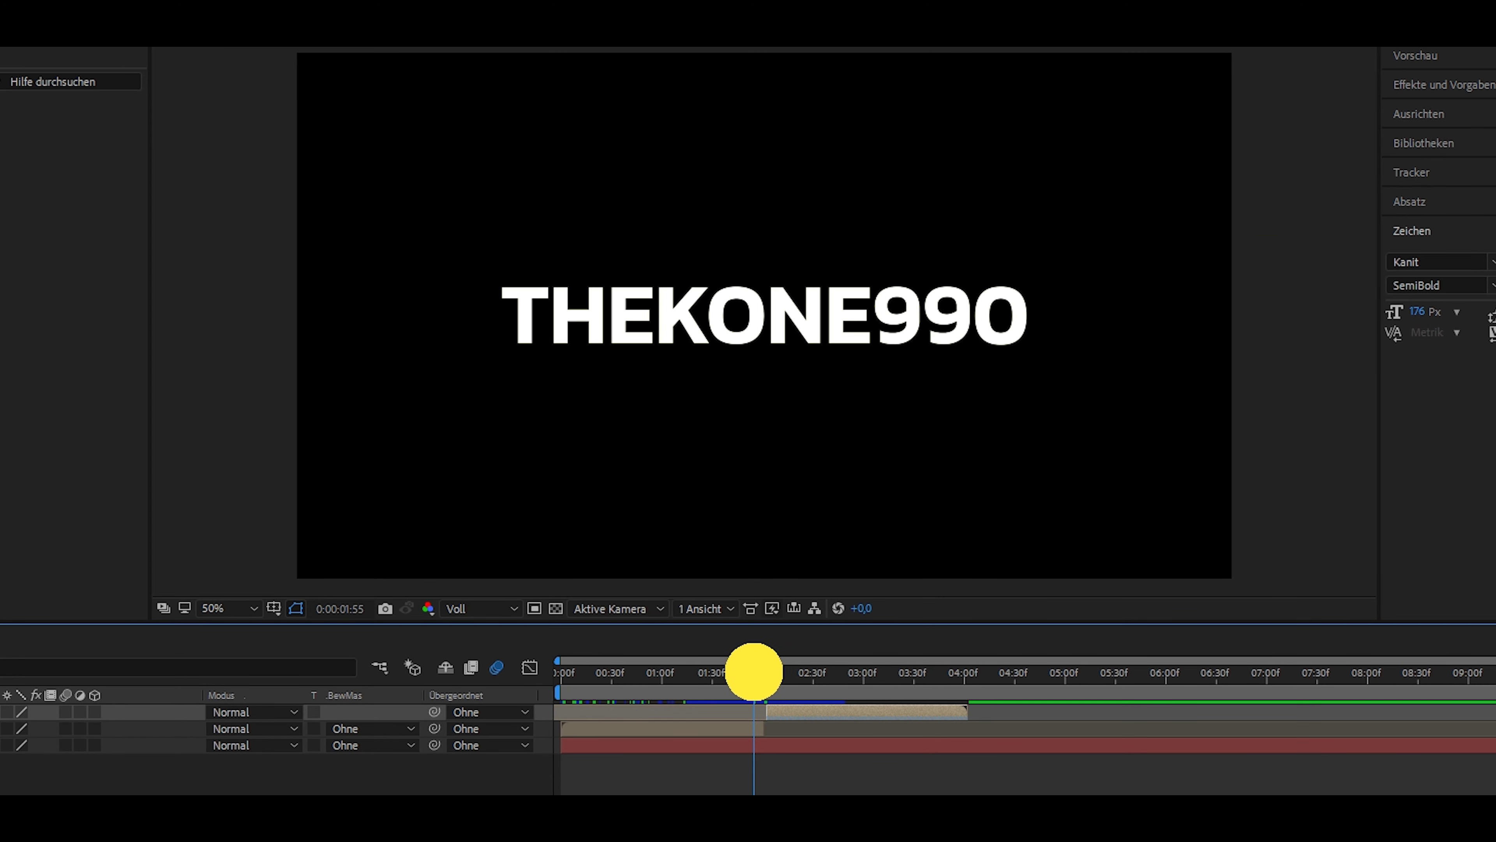
pyautogui.moveTo(754, 672)
pyautogui.mouseDown()
pyautogui.moveTo(738, 683)
pyautogui.moveTo(778, 685)
pyautogui.moveTo(758, 687)
pyautogui.mouseUp()
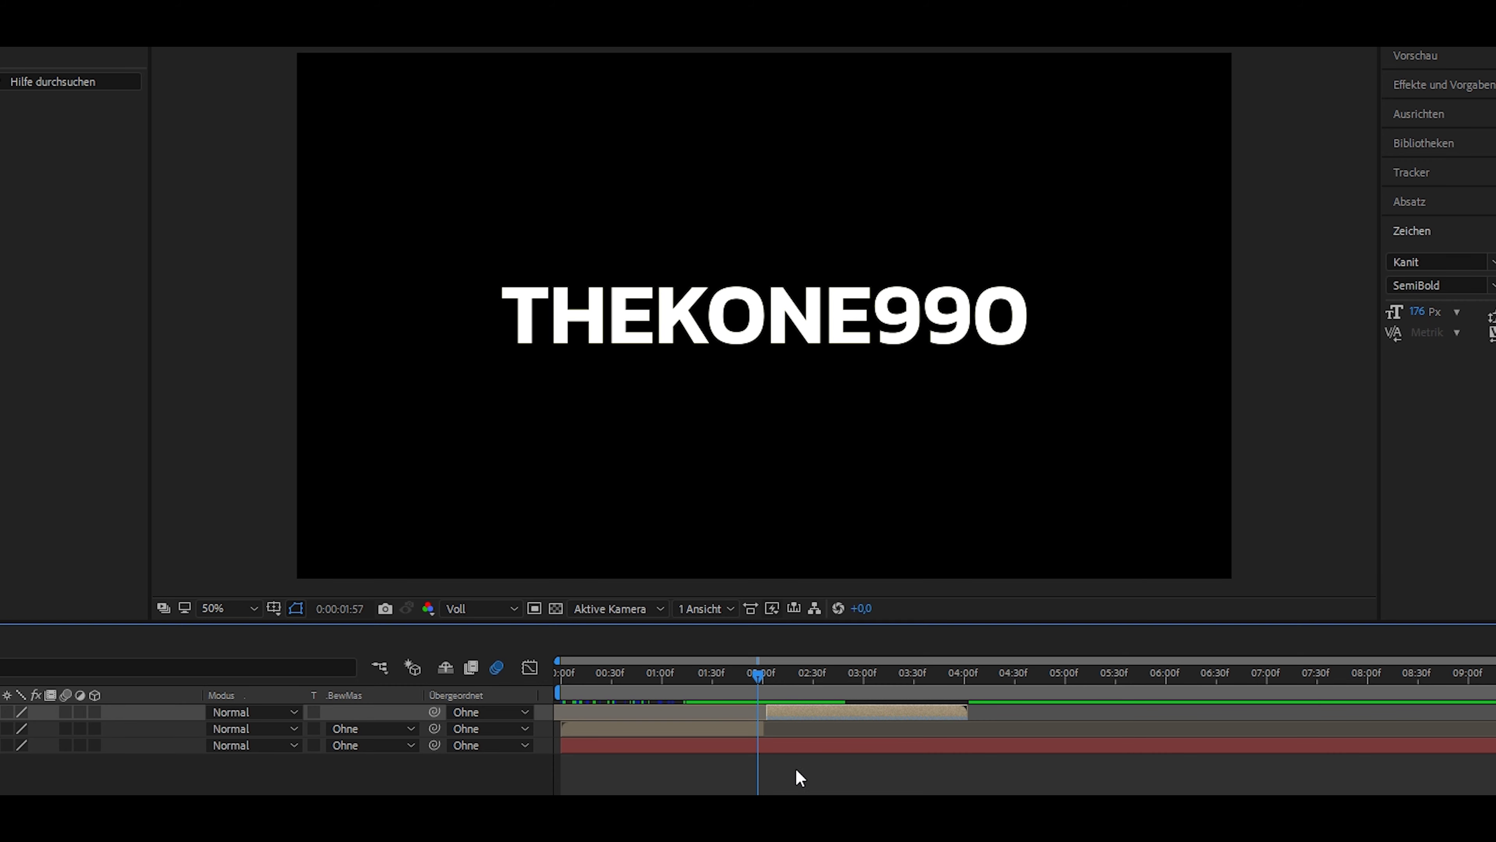
# - Move the top text layer's start one frame earlier
pyautogui.scroll(2, 795, 768)
pyautogui.scroll(3, 795, 769)
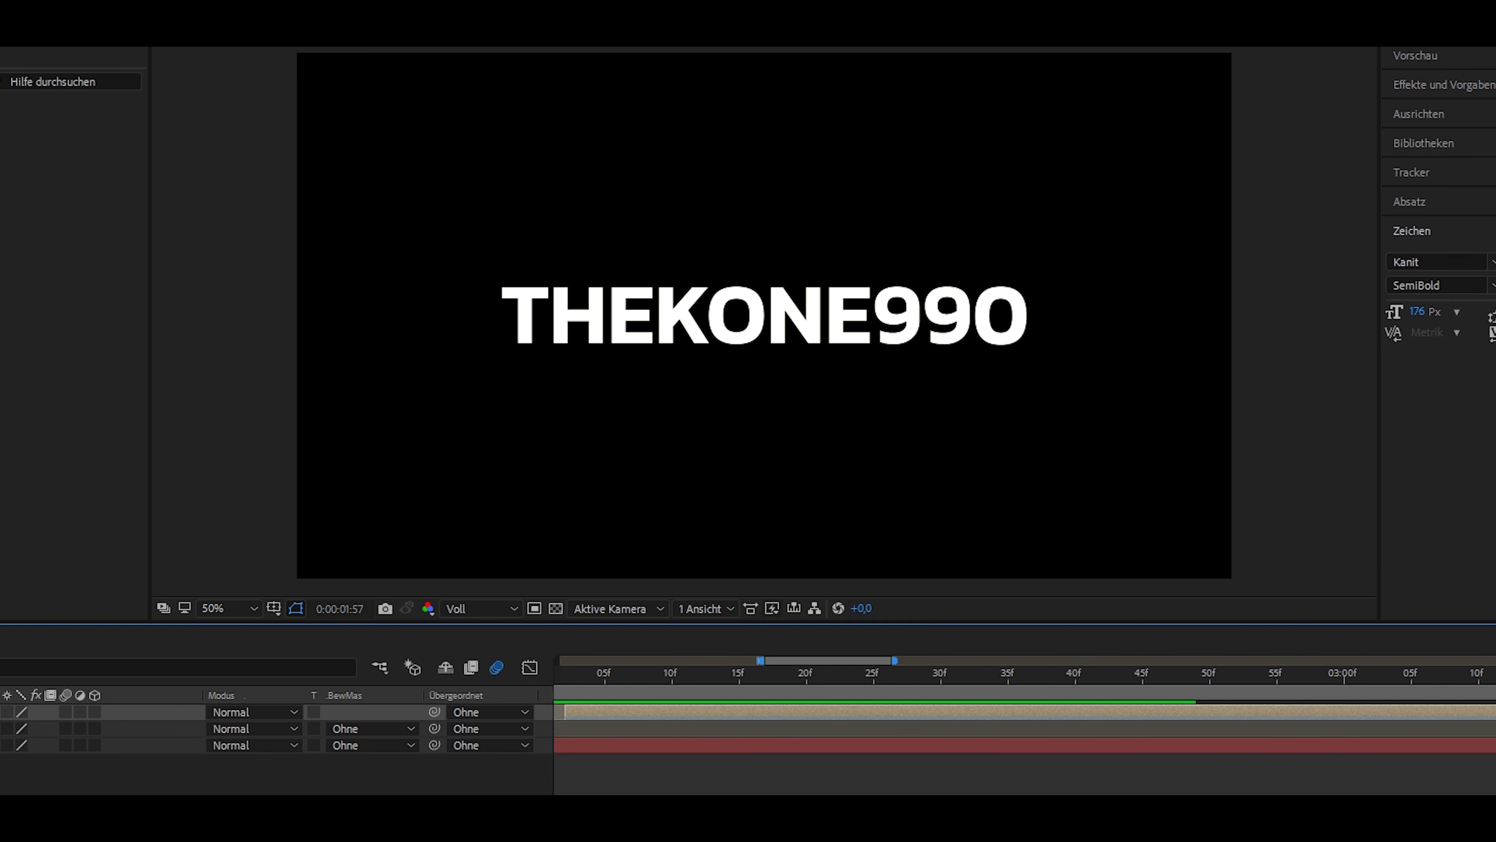
pyautogui.hscroll(-3, 752, 744)
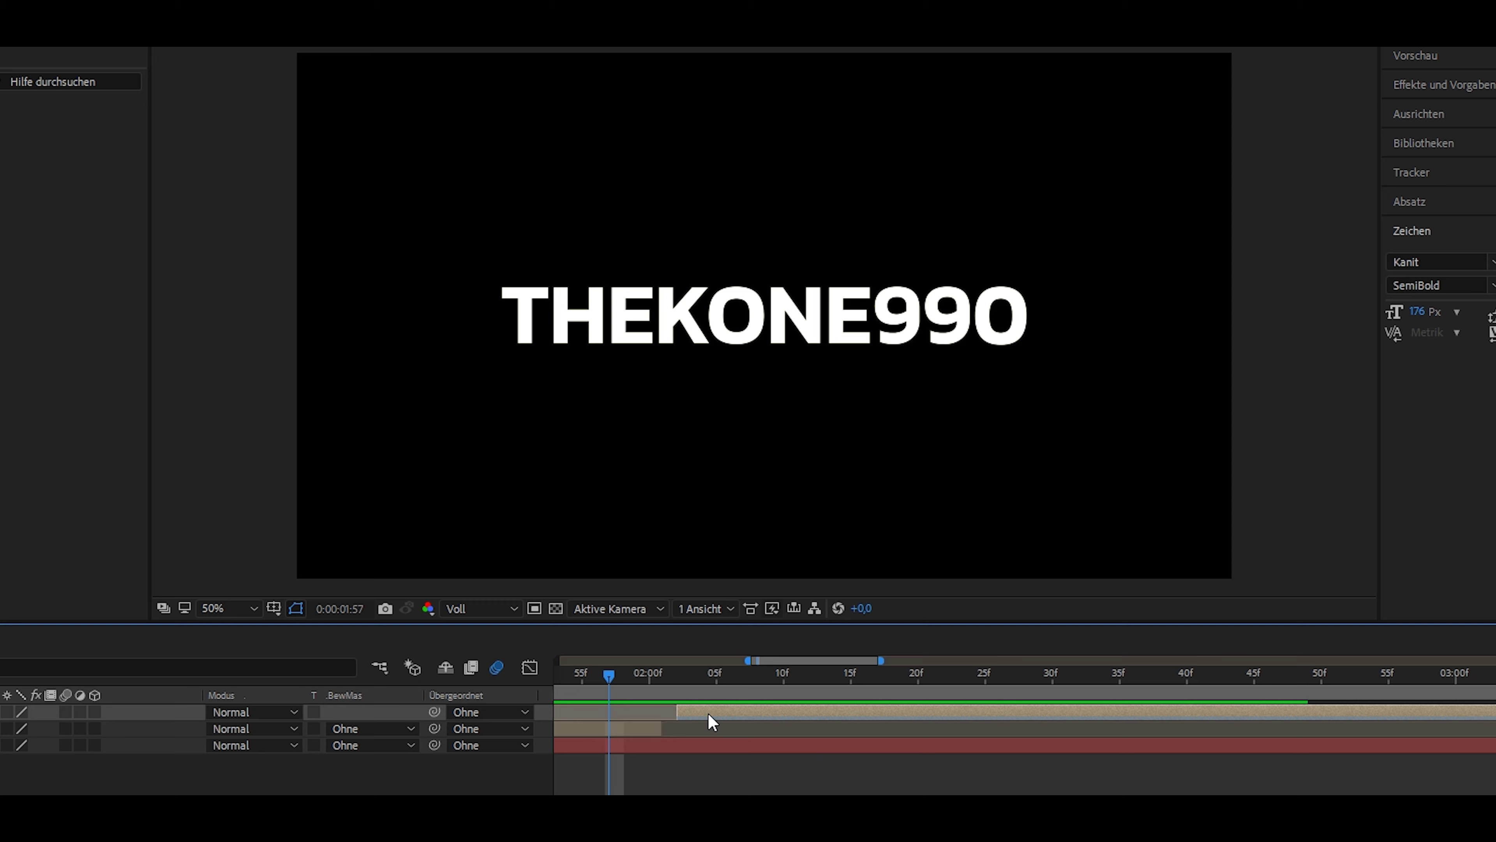
pyautogui.moveTo(710, 713); pyautogui.dragTo(695, 712)
pyautogui.scroll(-2, 712, 788)
pyautogui.scroll(-3, 712, 789)
# - Move the playhead to 4:00 and set the work area end there
pyautogui.moveTo(760, 676)
pyautogui.mouseDown()
pyautogui.moveTo(658, 721)
pyautogui.moveTo(931, 716)
pyautogui.mouseUp()
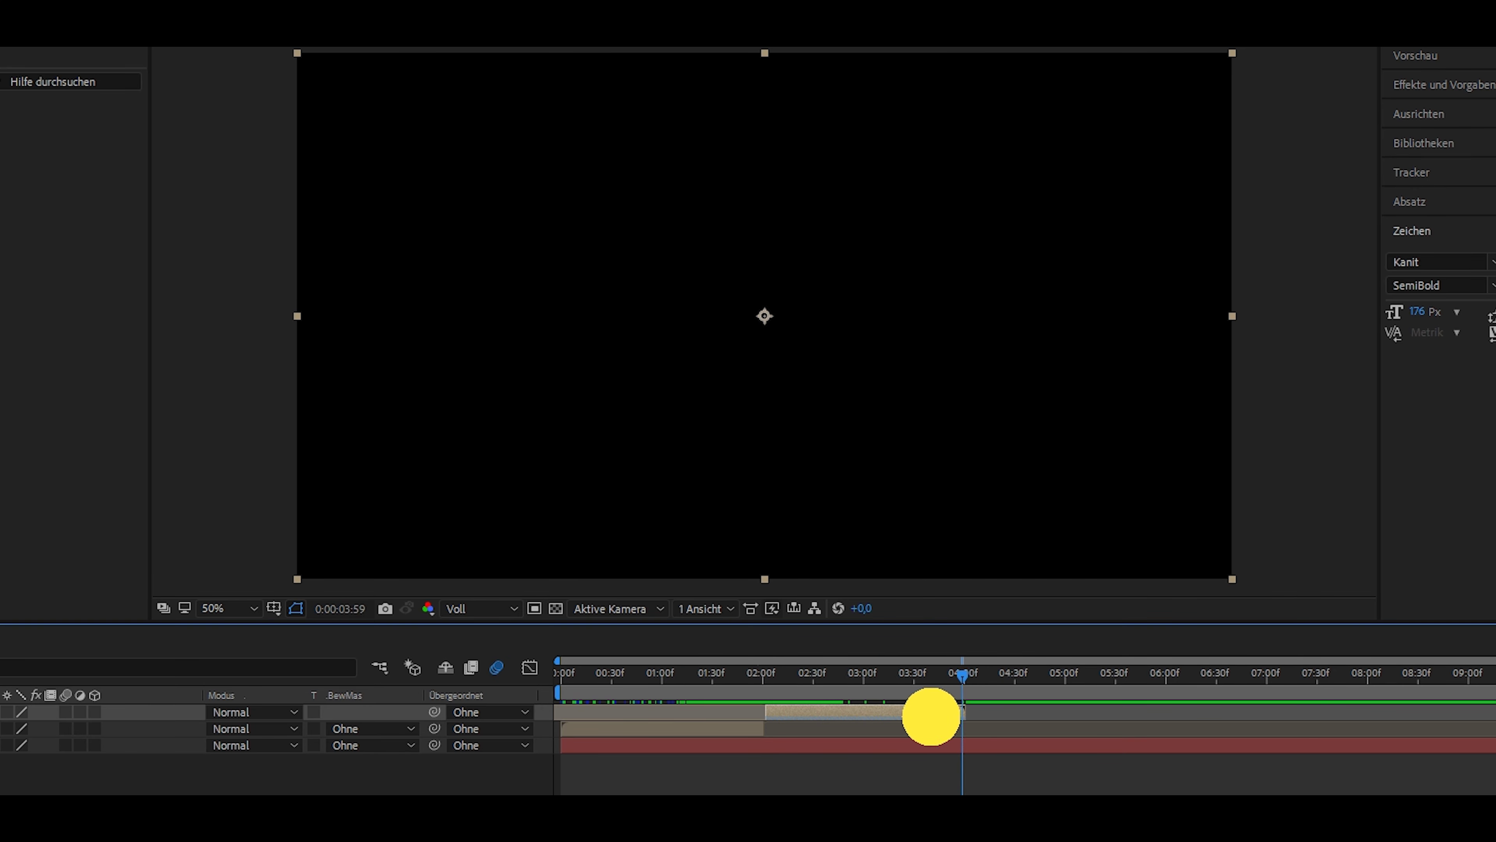
pyautogui.moveTo(931, 716); pyautogui.dragTo(966, 710)
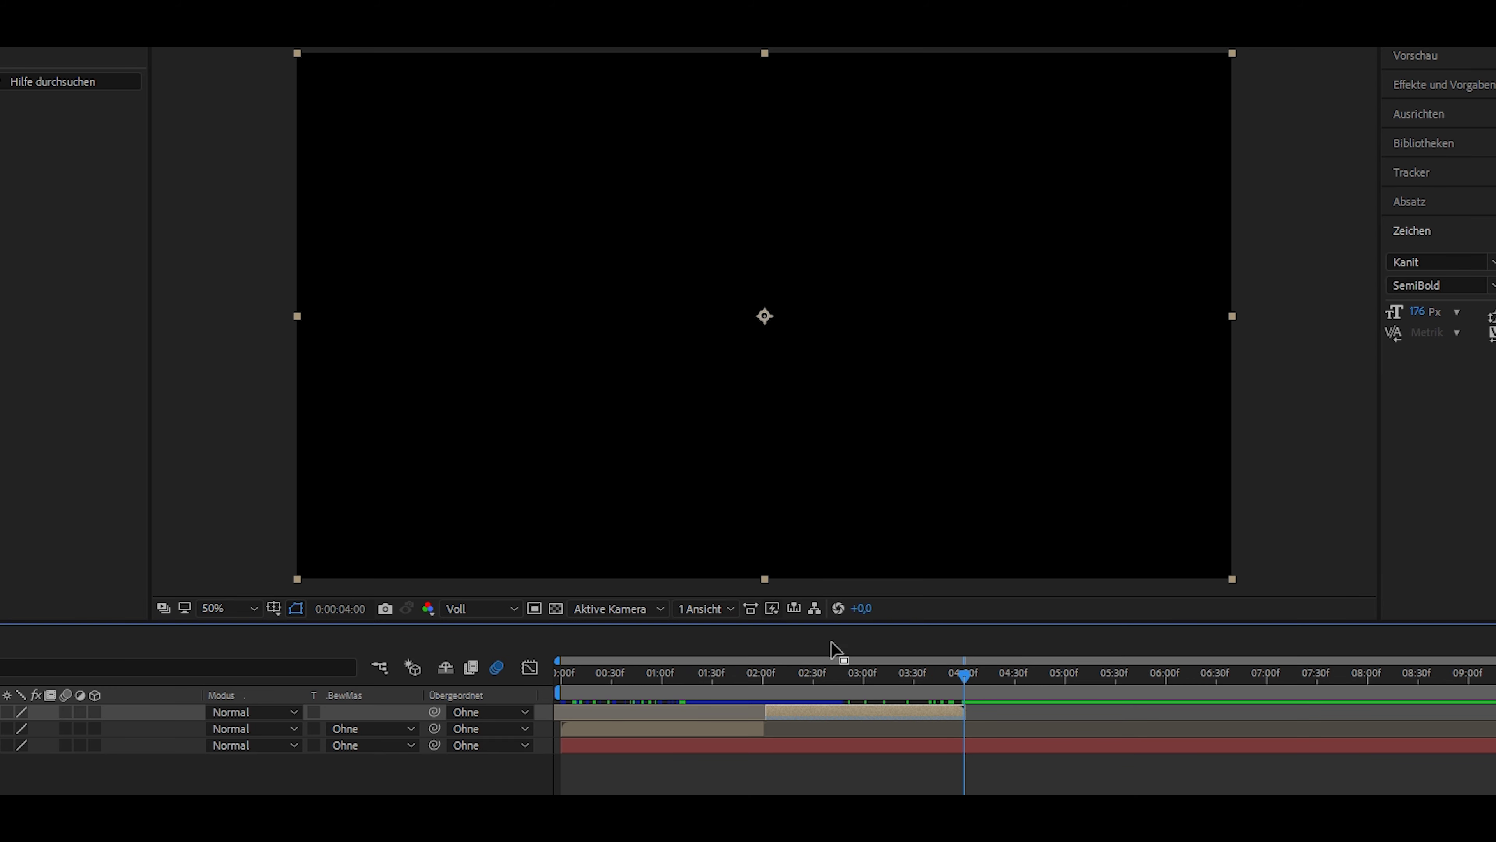
pyautogui.press('n')
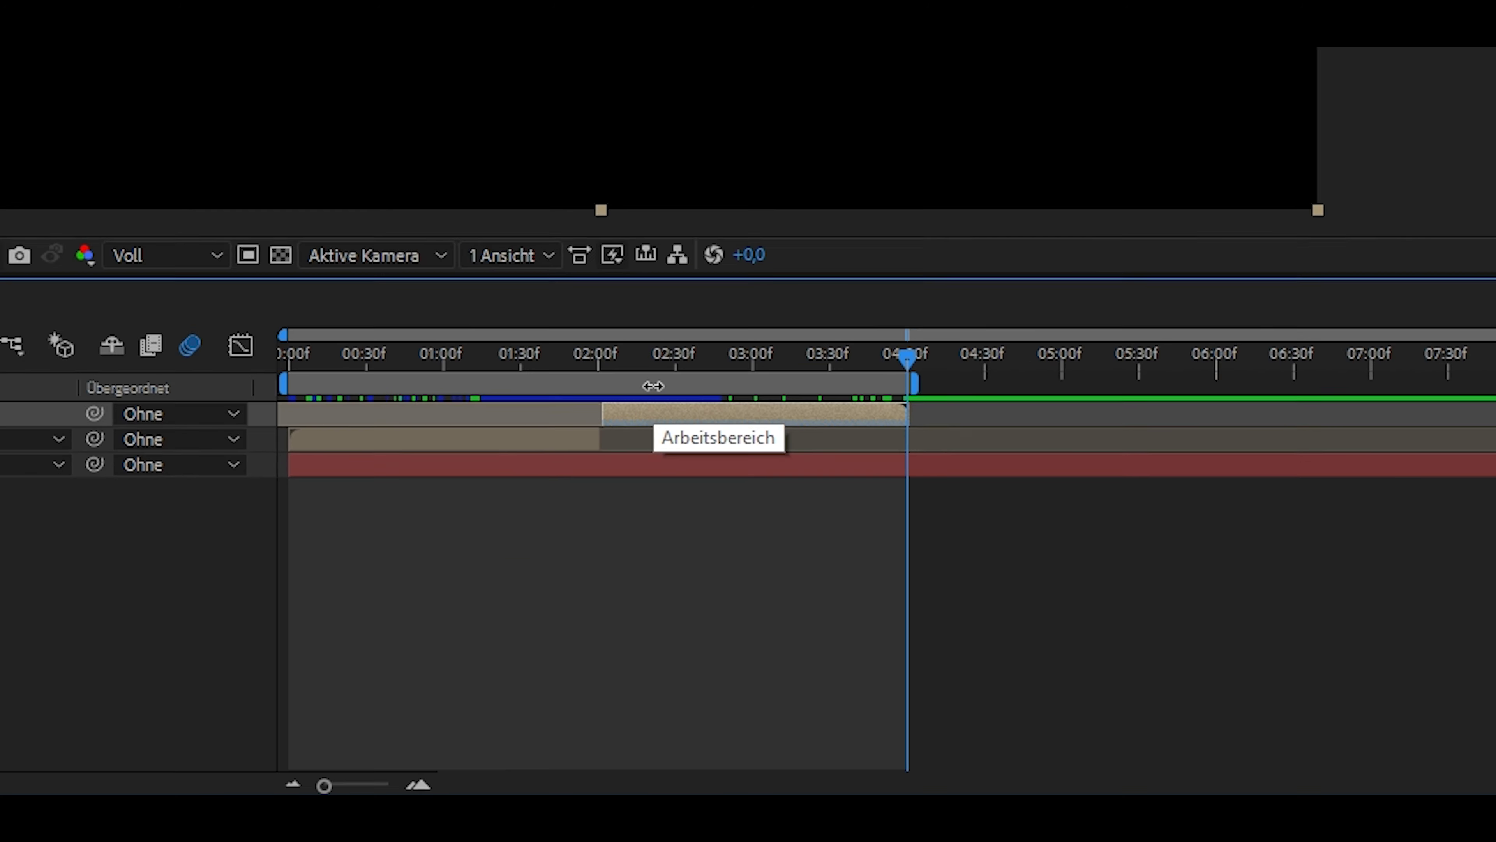
# - Trim the composition to the work area so it ends at 04:00, then return to the start
pyautogui.rightClick(798, 693)
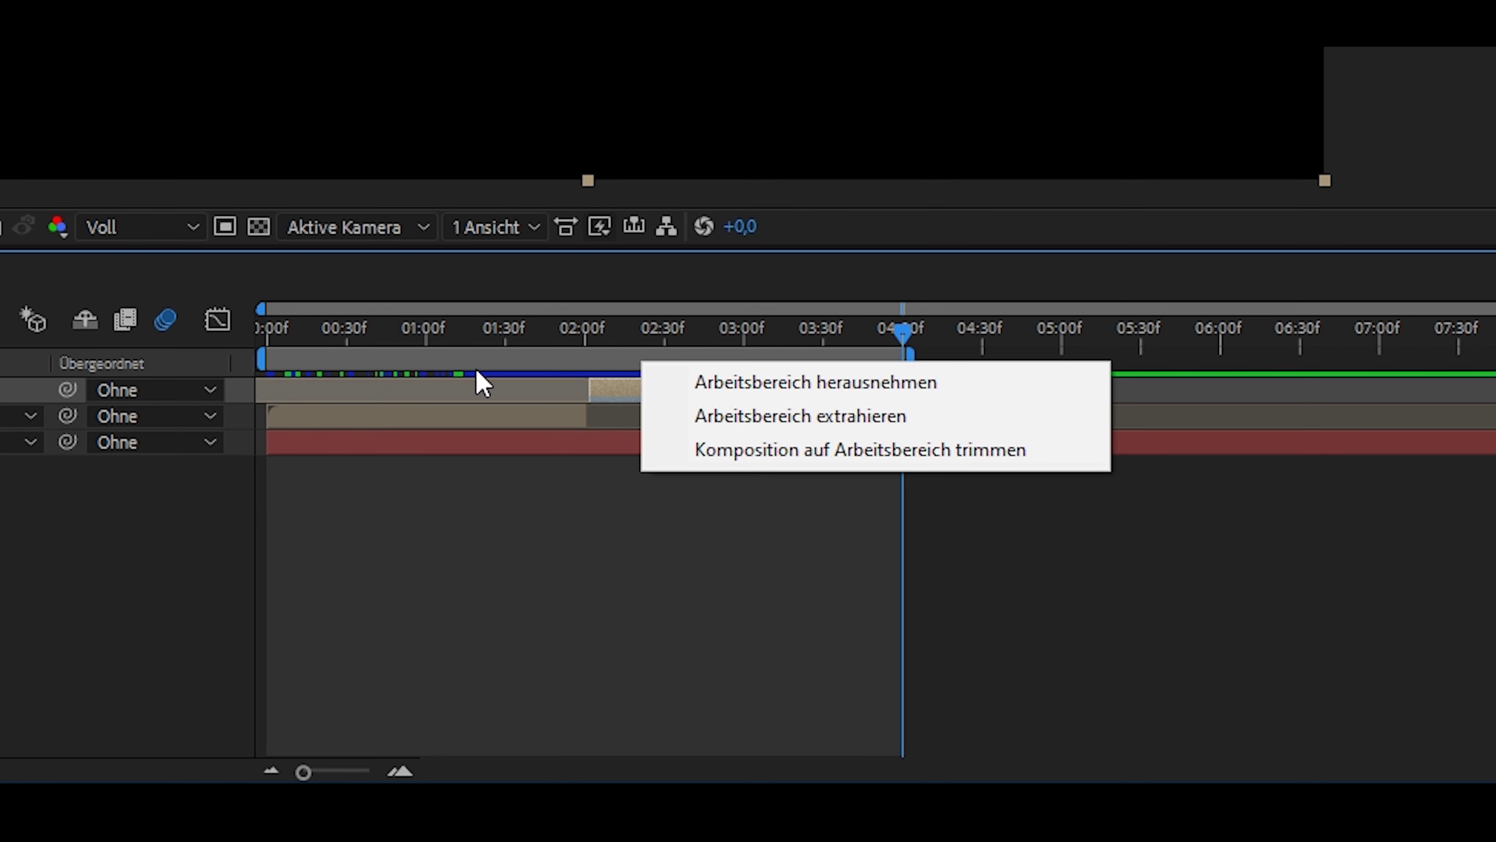
pyautogui.click(774, 449)
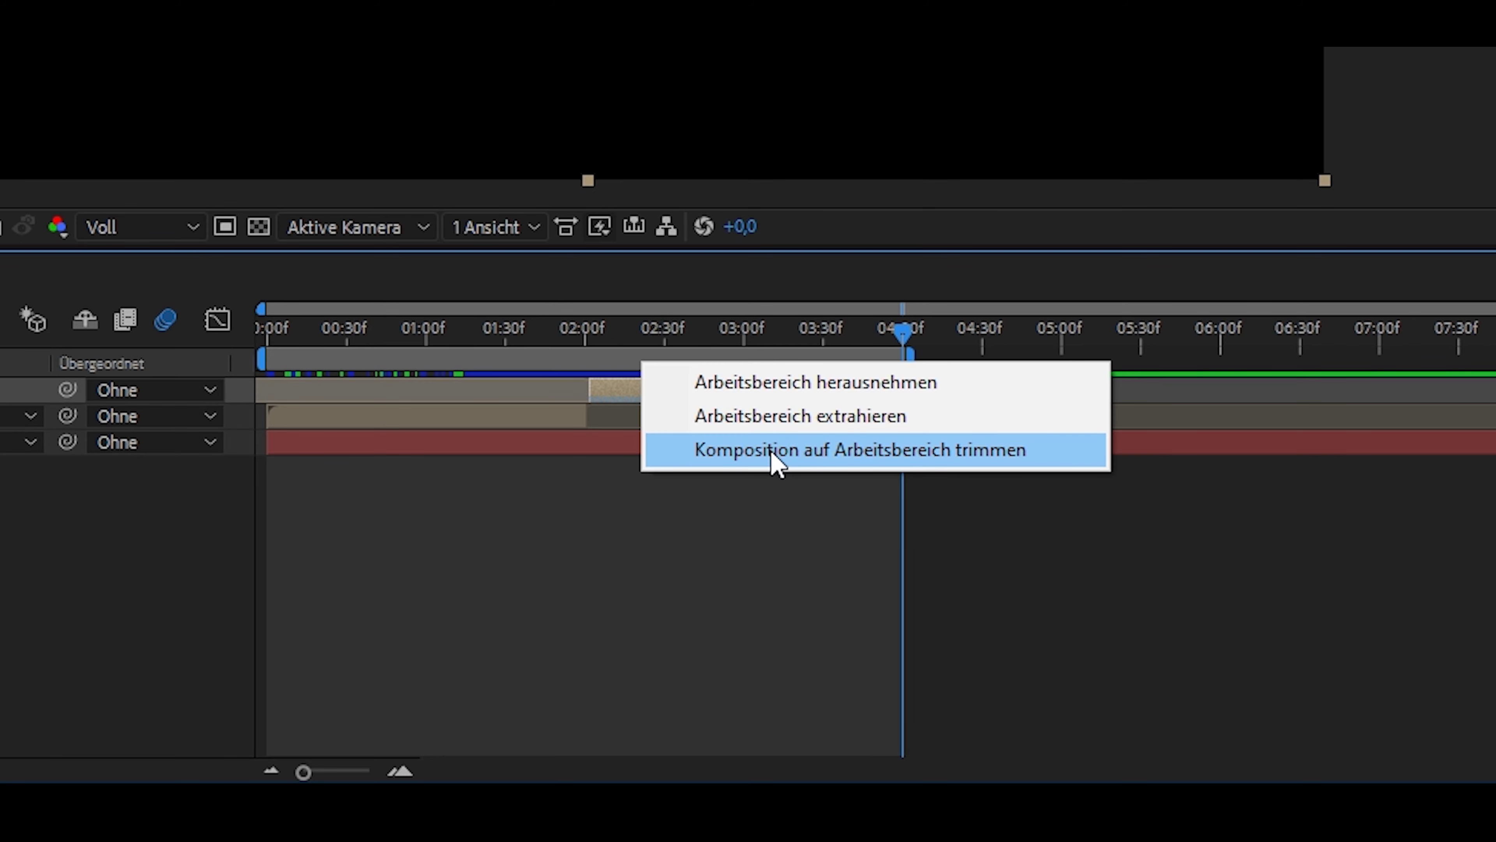
pyautogui.click(771, 451)
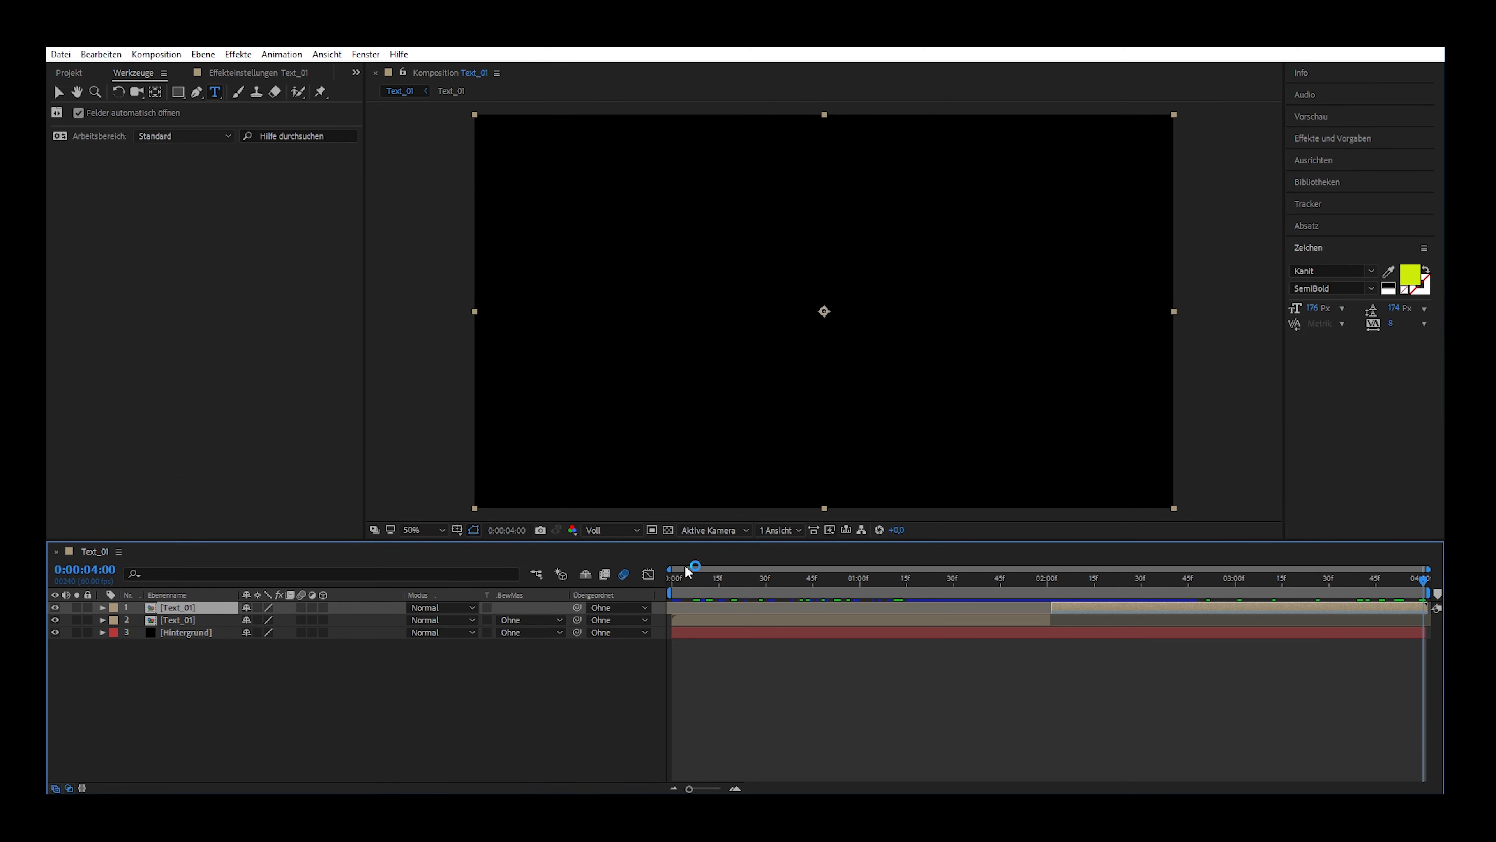
pyautogui.moveTo(1417, 587)
pyautogui.mouseDown()
pyautogui.moveTo(688, 591)
pyautogui.moveTo(941, 597)
pyautogui.mouseUp()
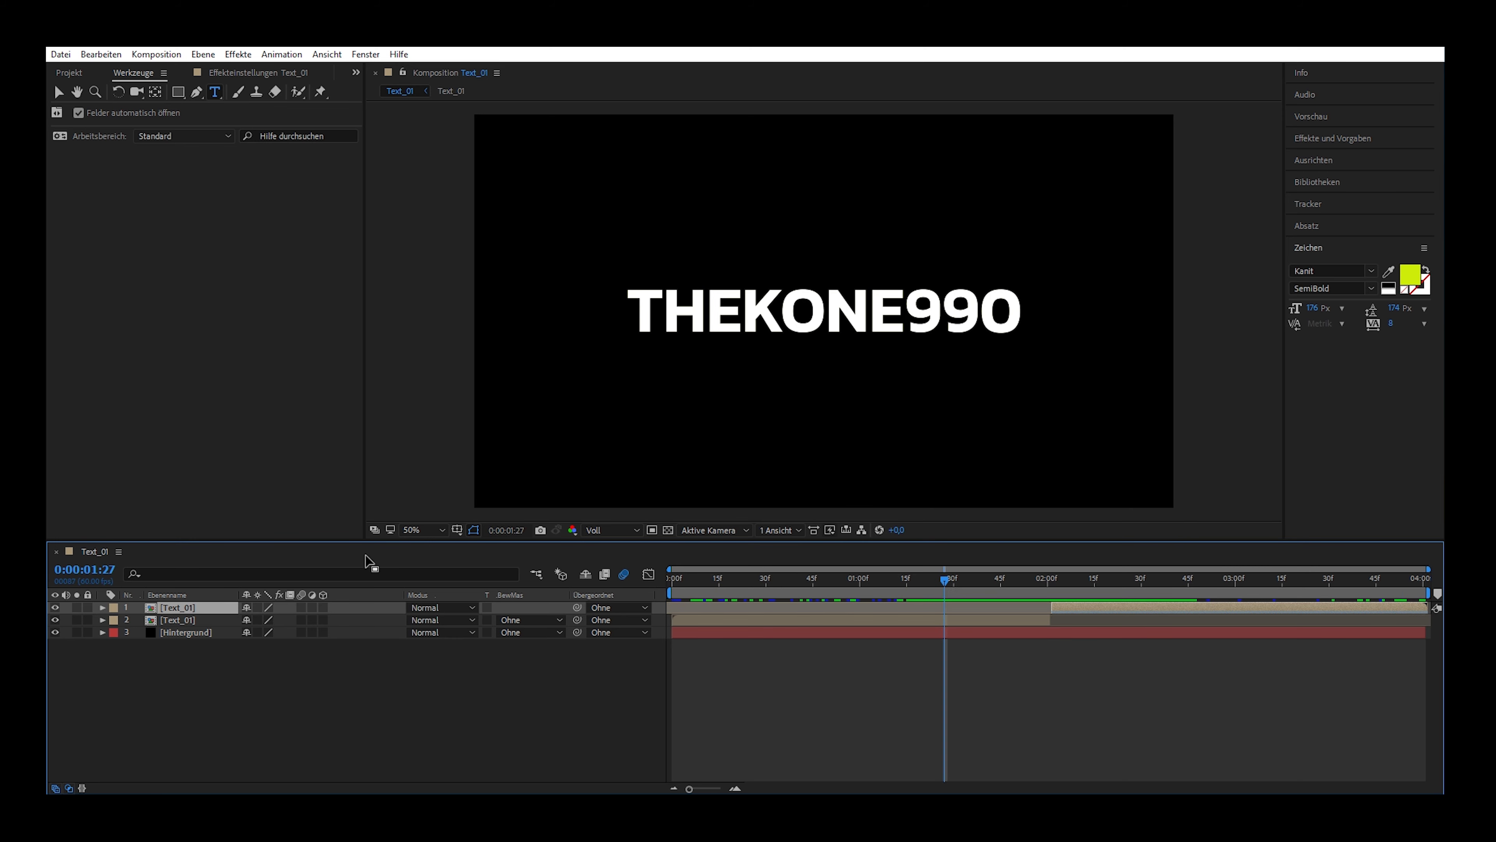
# - Nest both Text_01 layers into a precomposition named 'Text_01_Zeit' and preview the result
pyautogui.keyDown('shift'); pyautogui.click(177, 619); pyautogui.keyUp('shift')
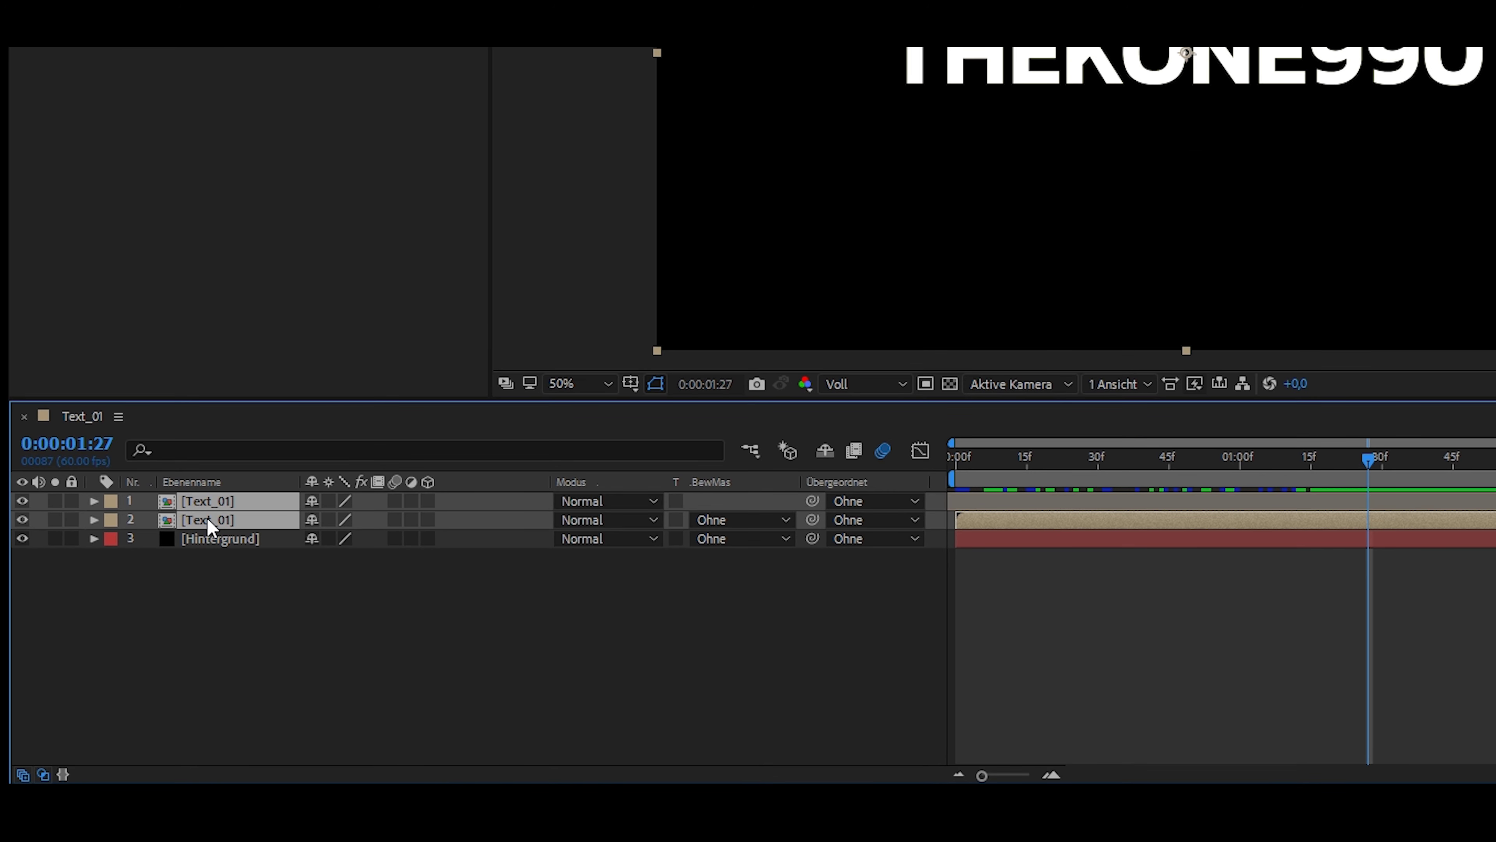
pyautogui.rightClick(209, 524)
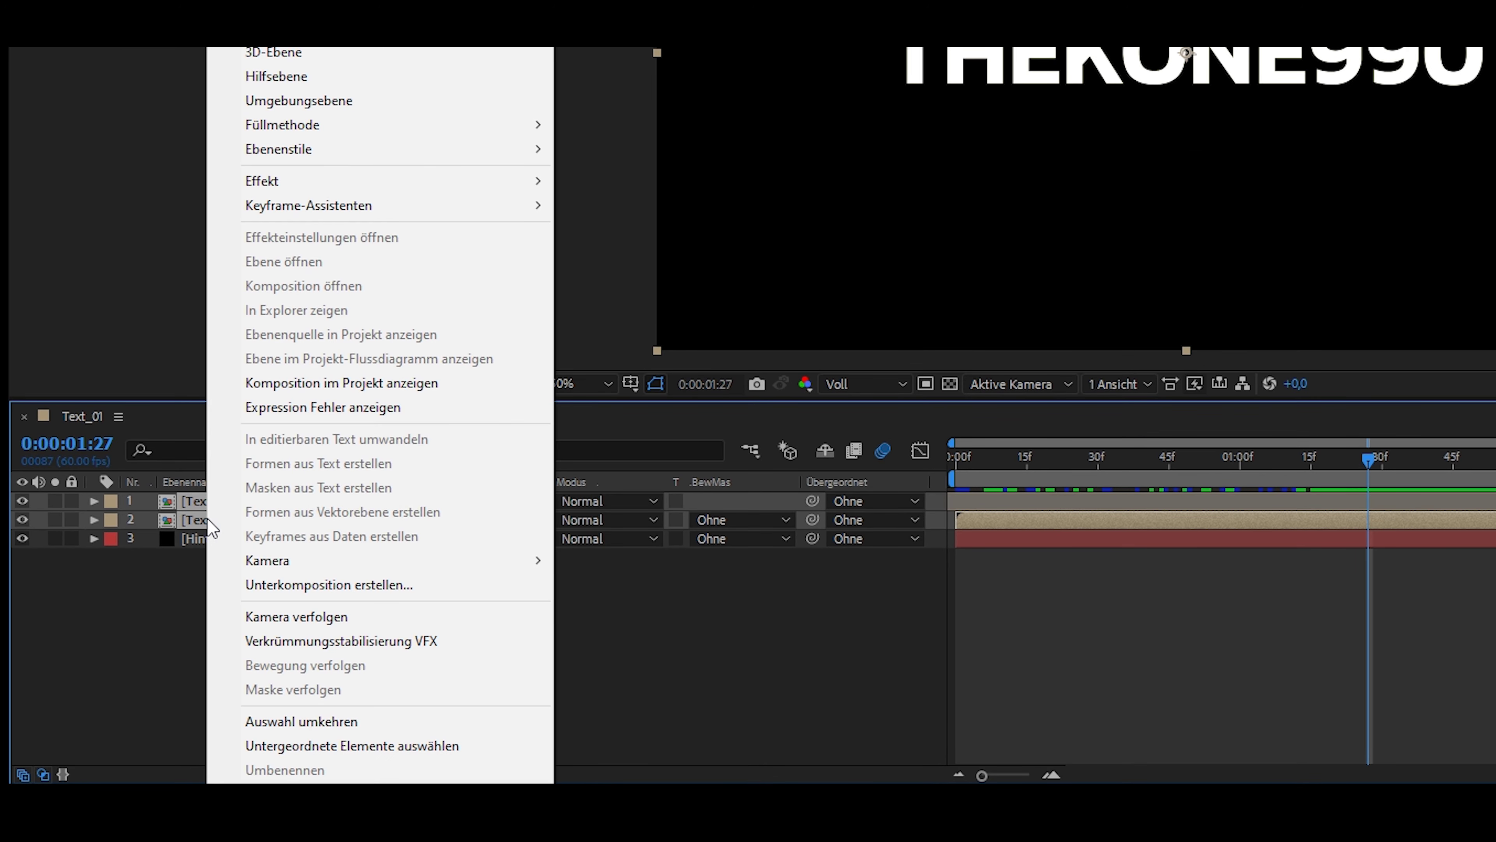
pyautogui.click(281, 594)
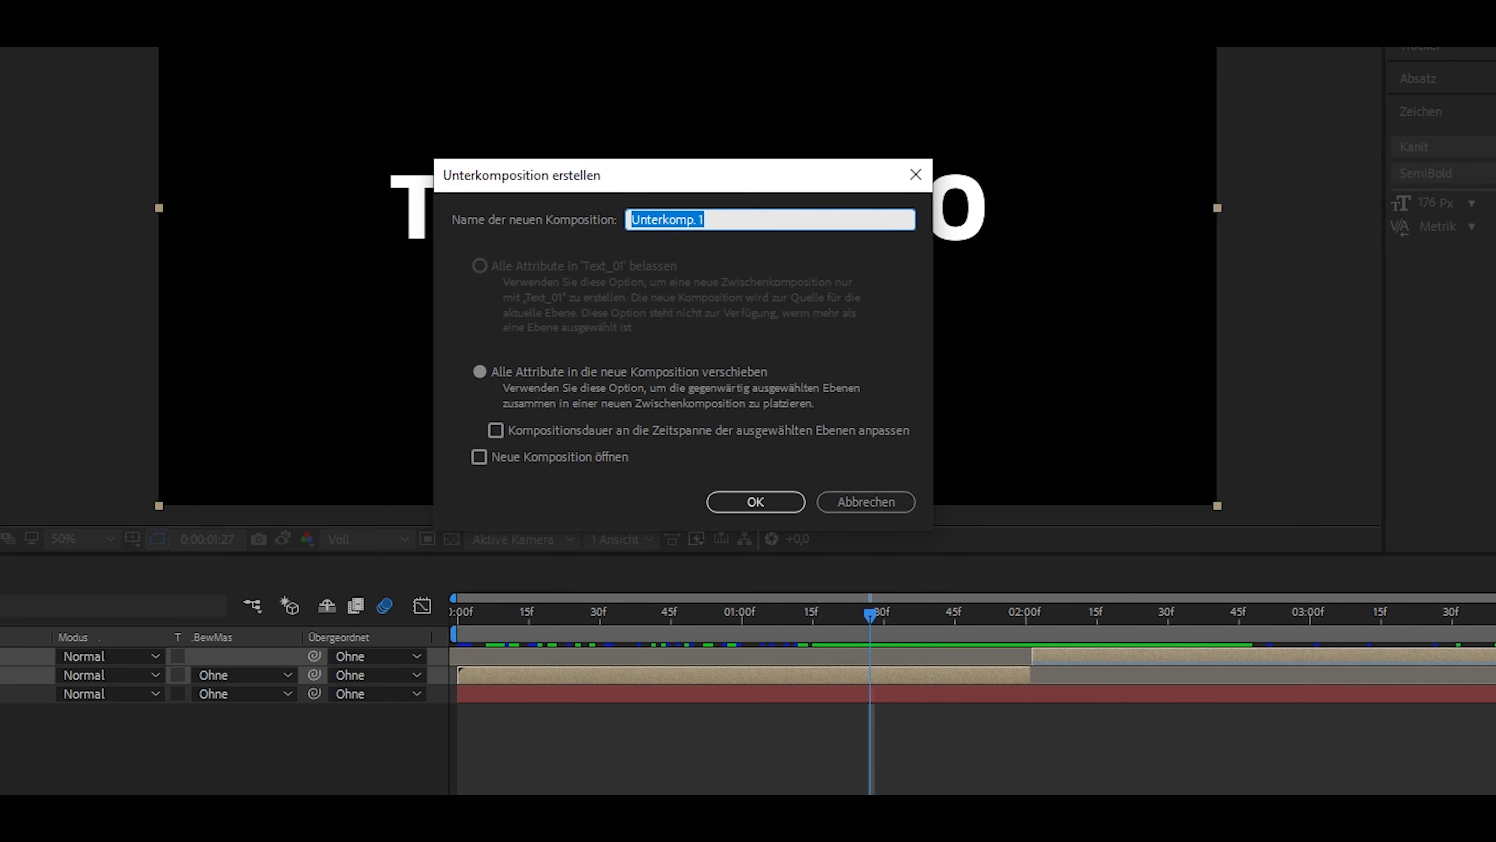
pyautogui.write('Text_01_Zeit')
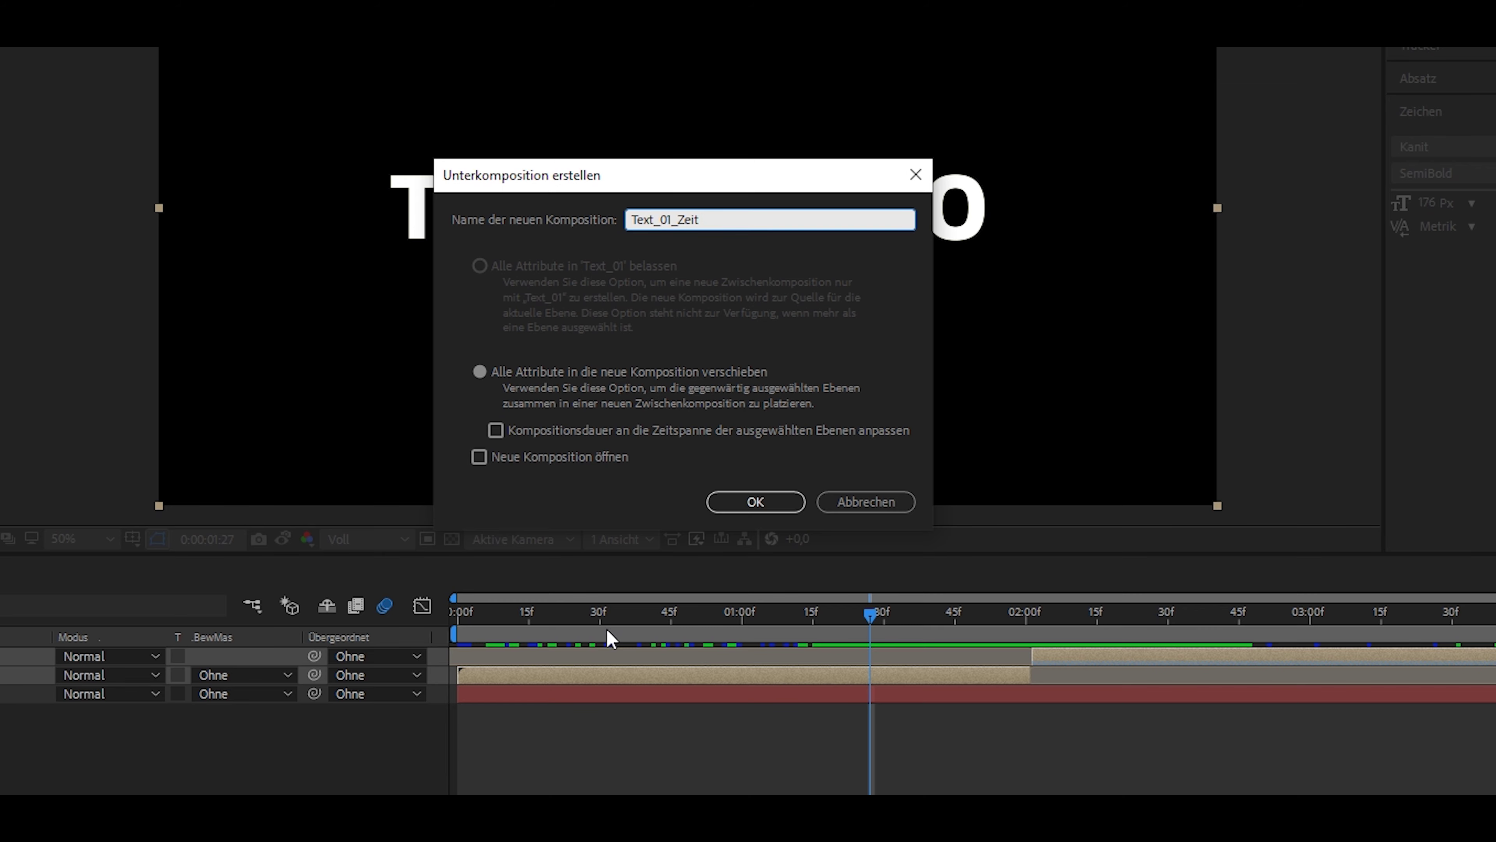
pyautogui.click(768, 509)
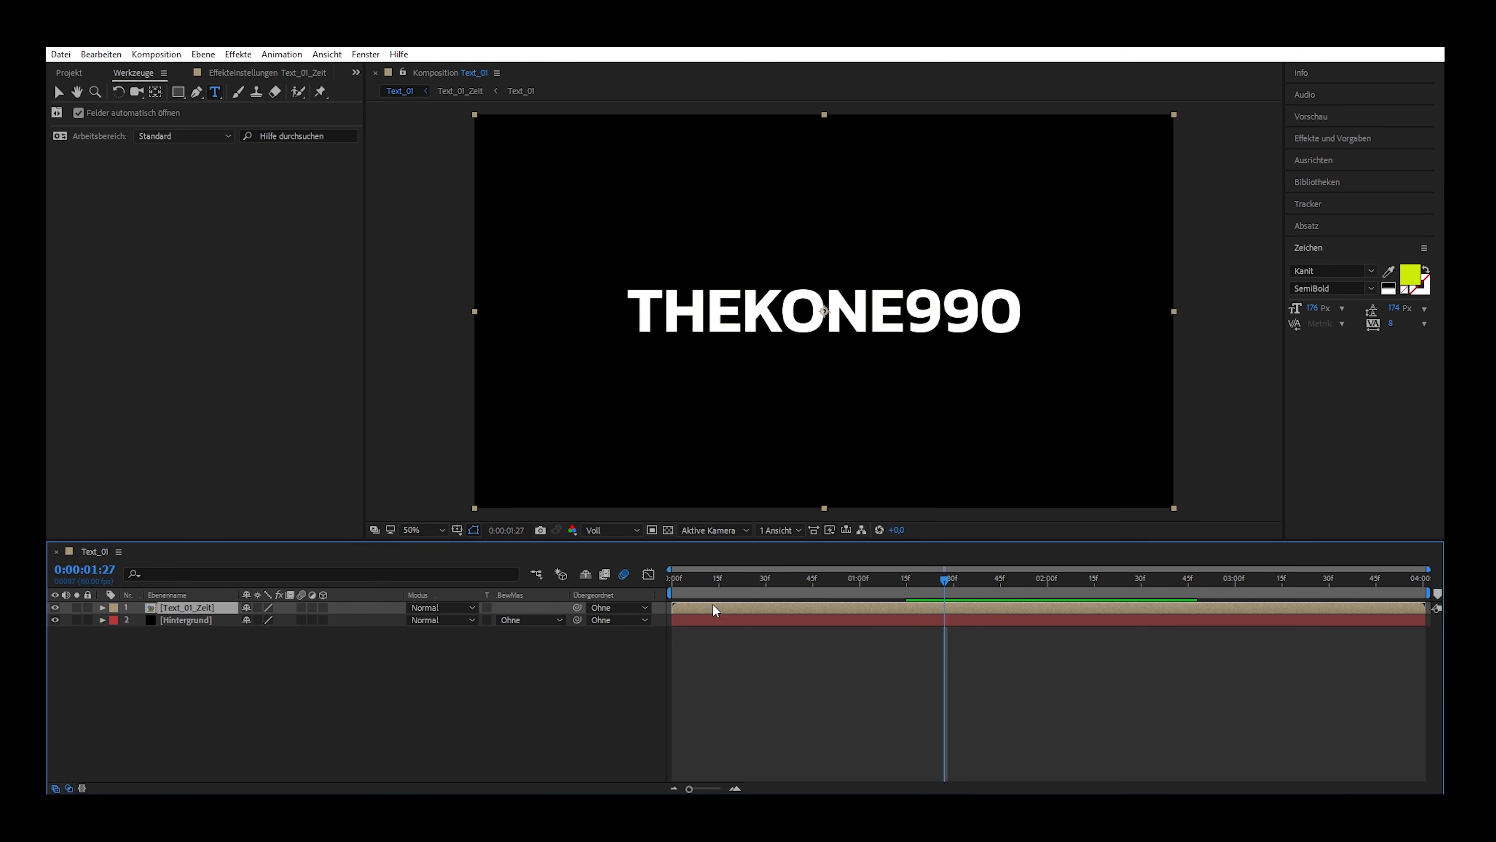
pyautogui.moveTo(948, 579)
pyautogui.mouseDown()
pyautogui.moveTo(1257, 590)
pyautogui.moveTo(711, 581)
pyautogui.mouseUp()
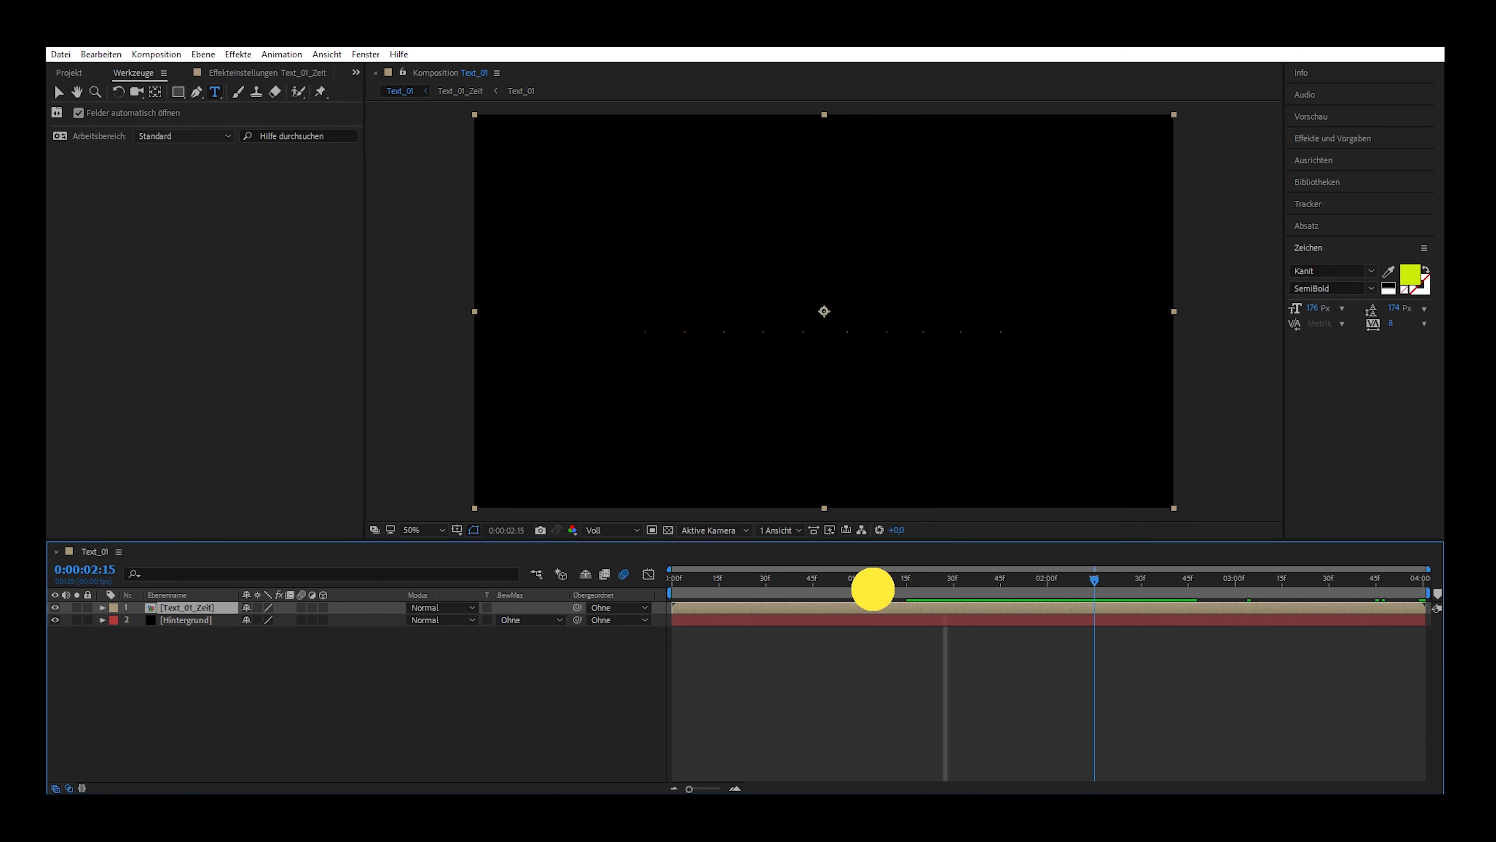
pyautogui.moveTo(711, 582); pyautogui.dragTo(950, 581)
pyautogui.click(179, 607)
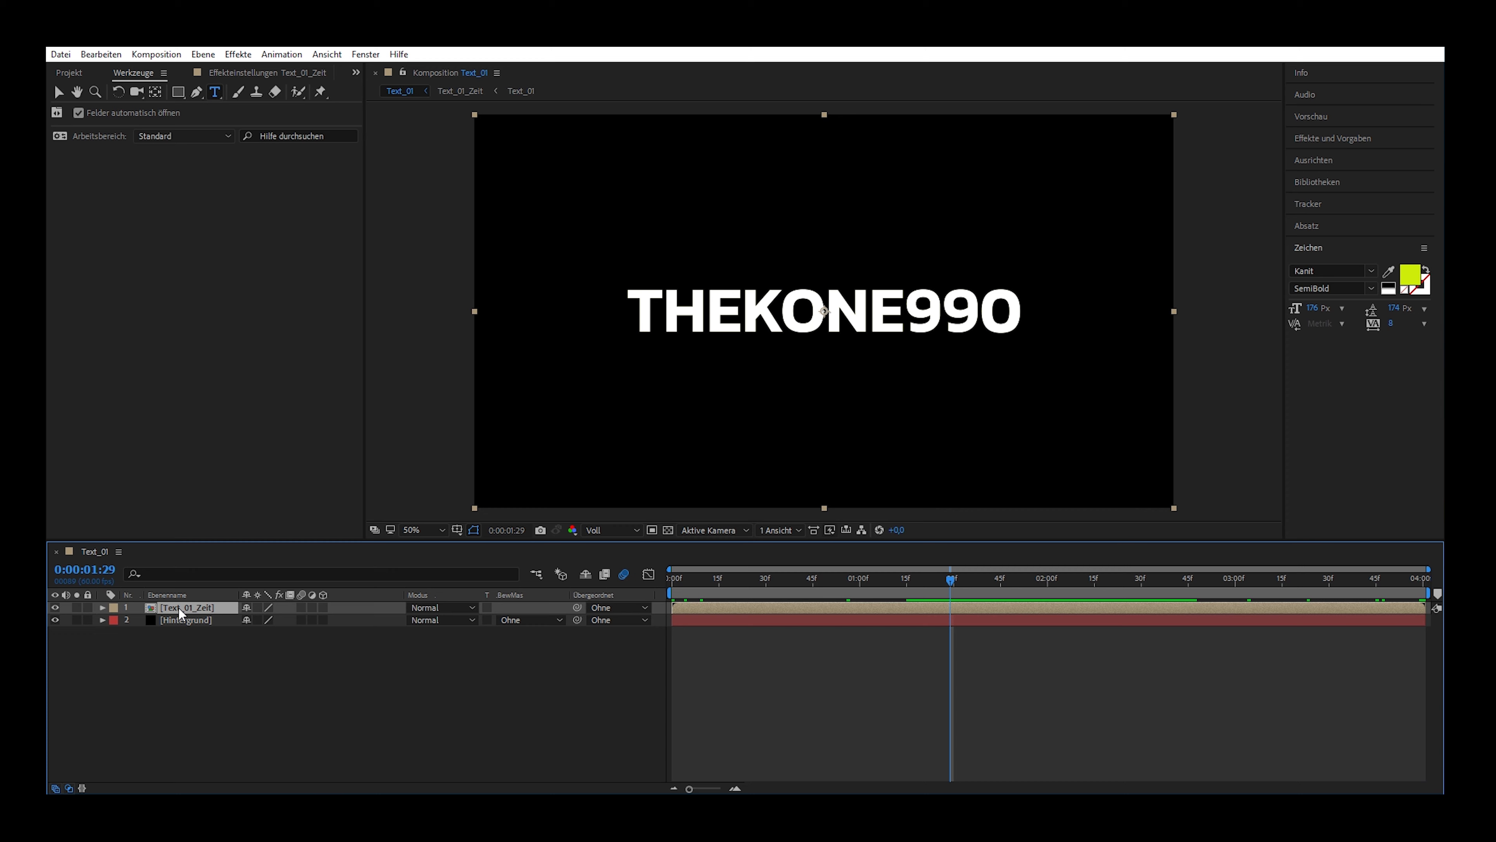
# - Duplicate the Text_01_Zeit layer and make the copy a 3D layer
pyautogui.hotkey('ctrl', 'd')
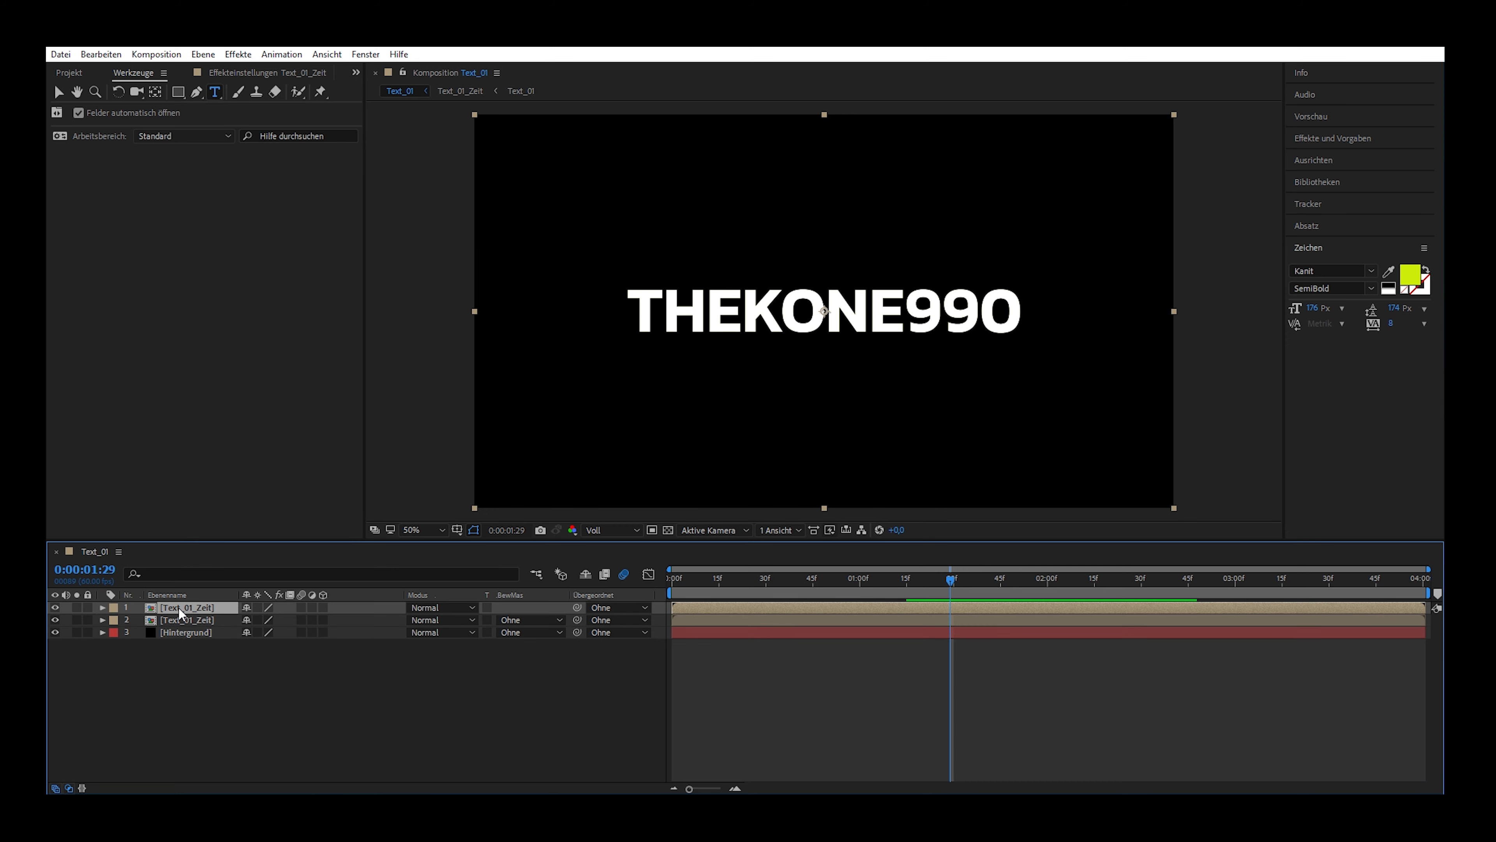
pyautogui.click(176, 620)
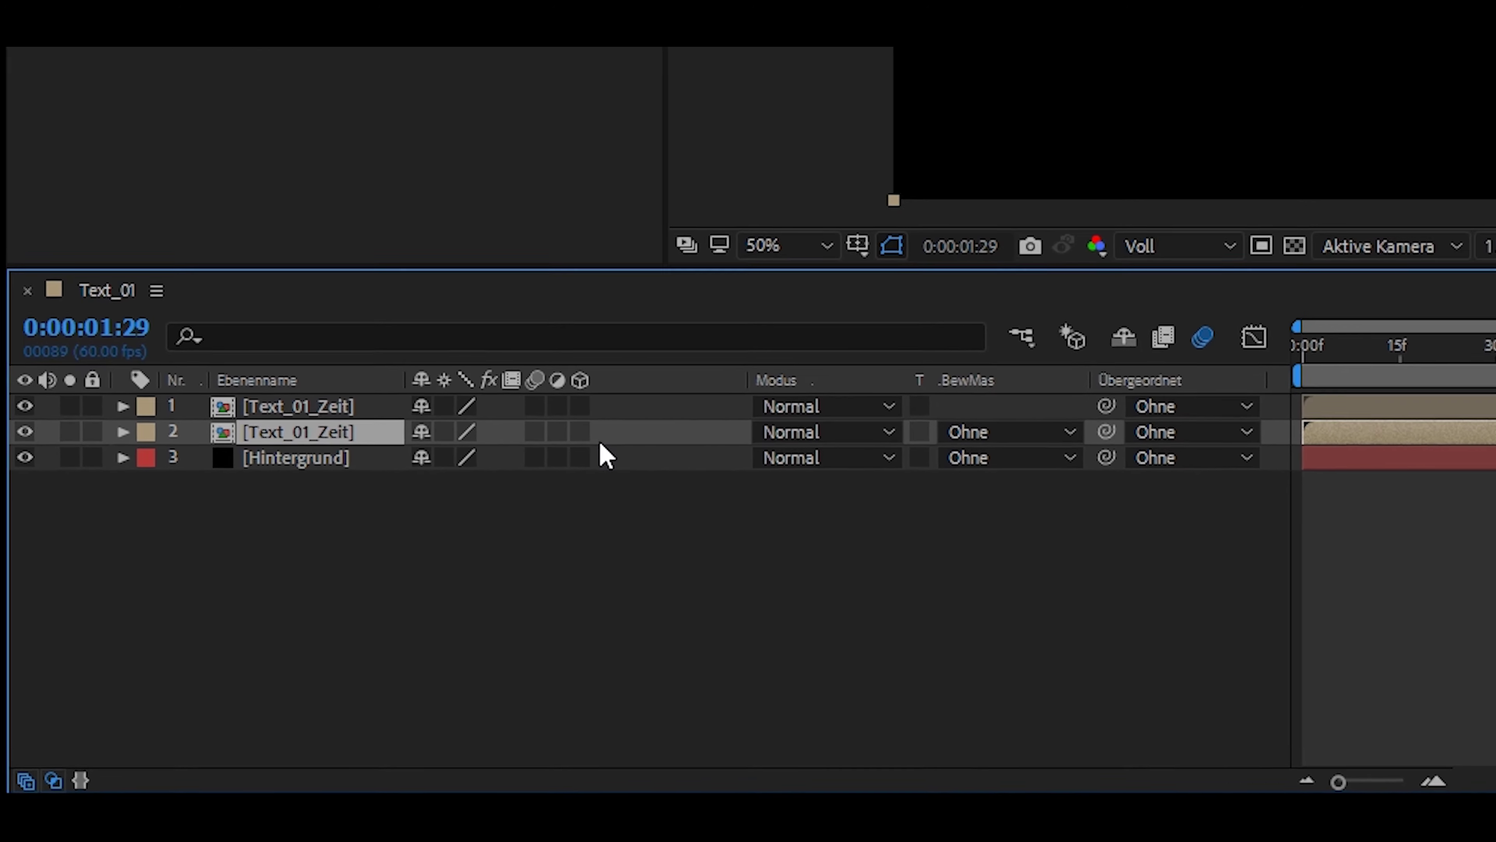
pyautogui.click(585, 431)
pyautogui.click(582, 435)
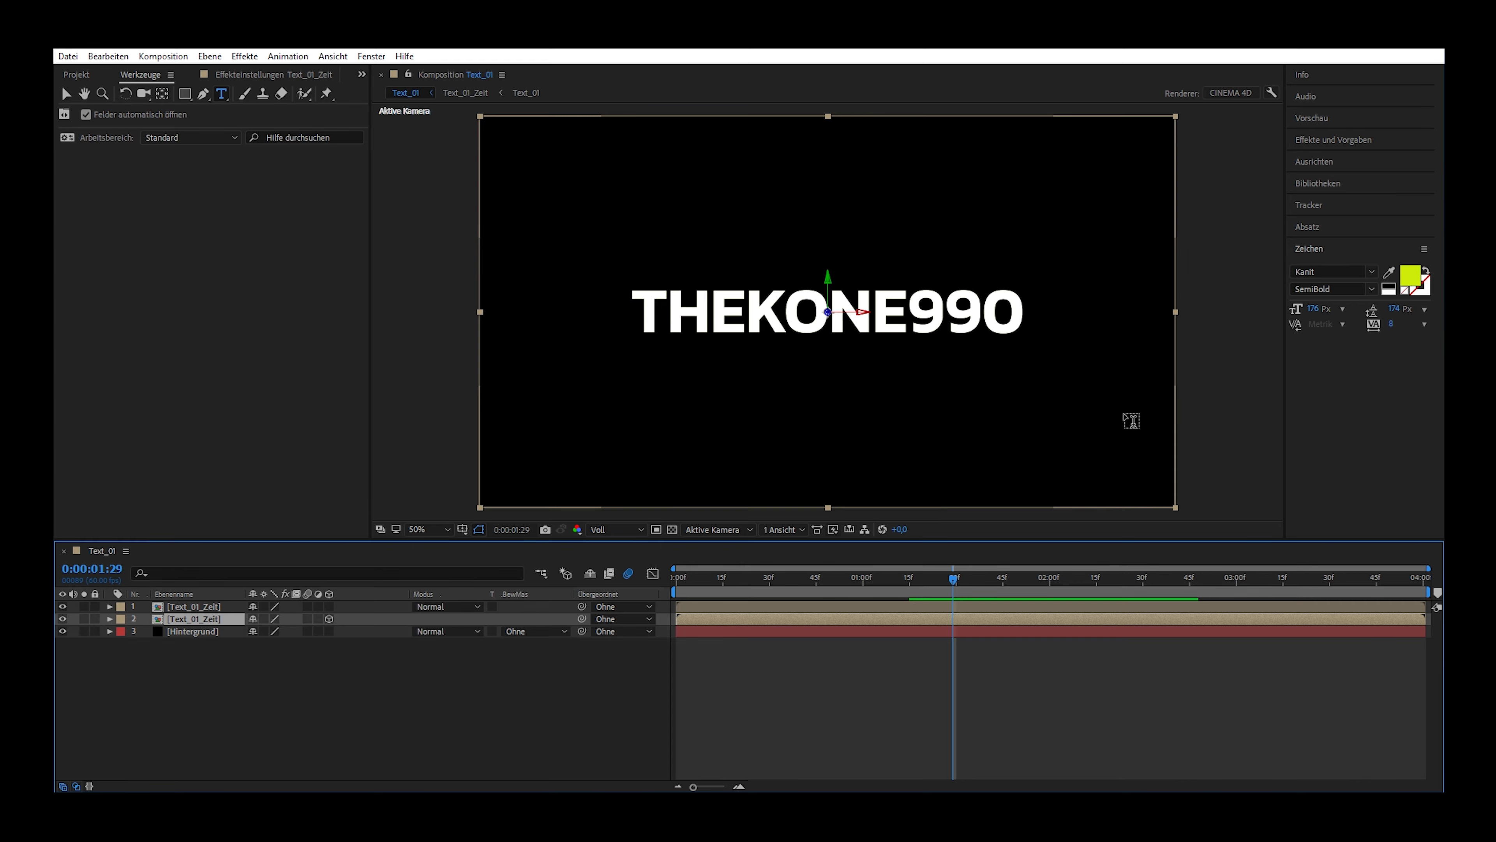
pyautogui.press('r')
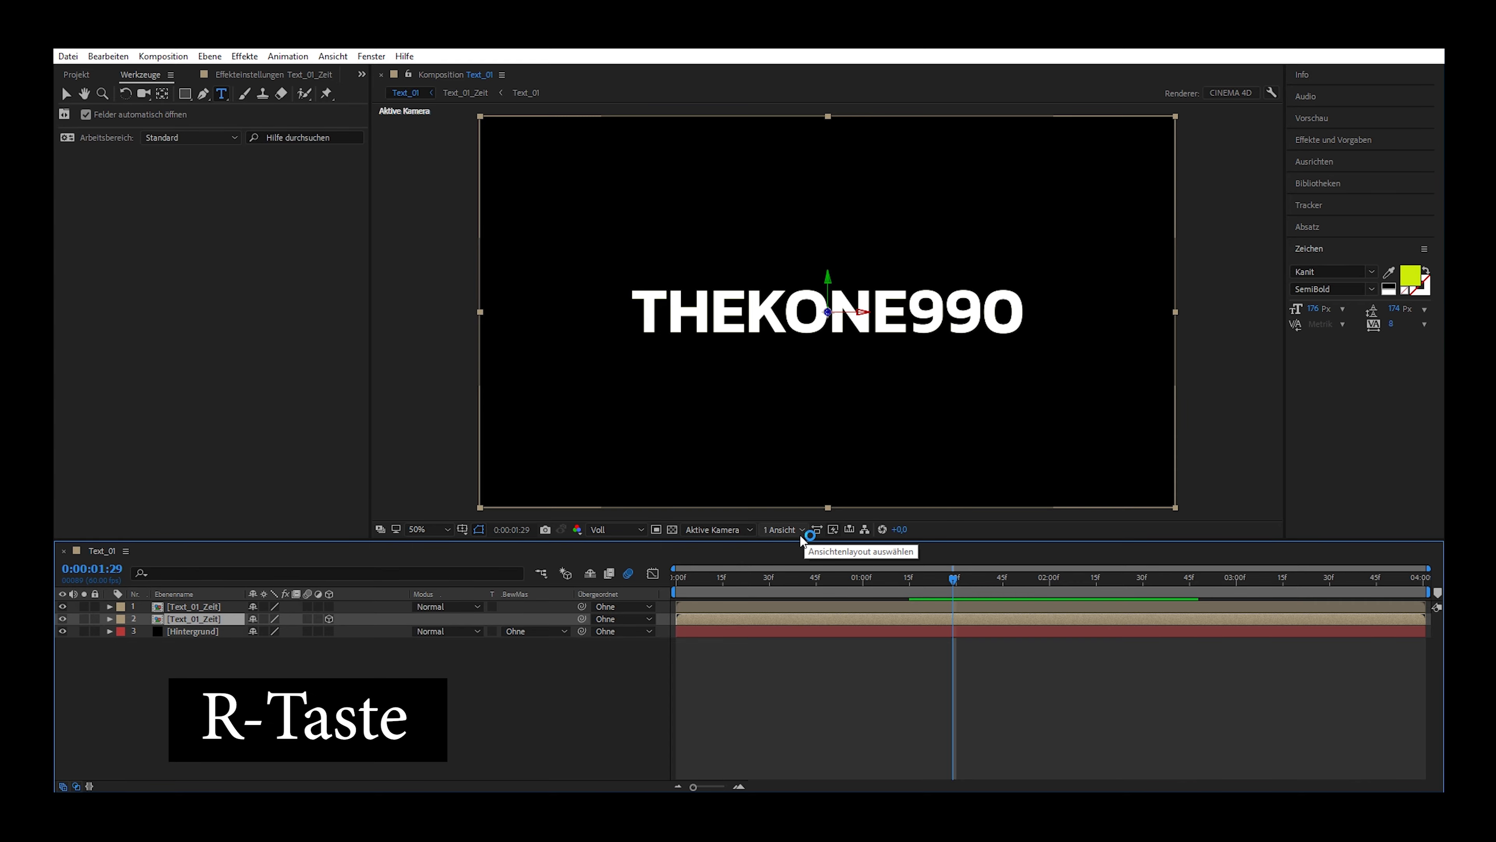
pyautogui.press('r')
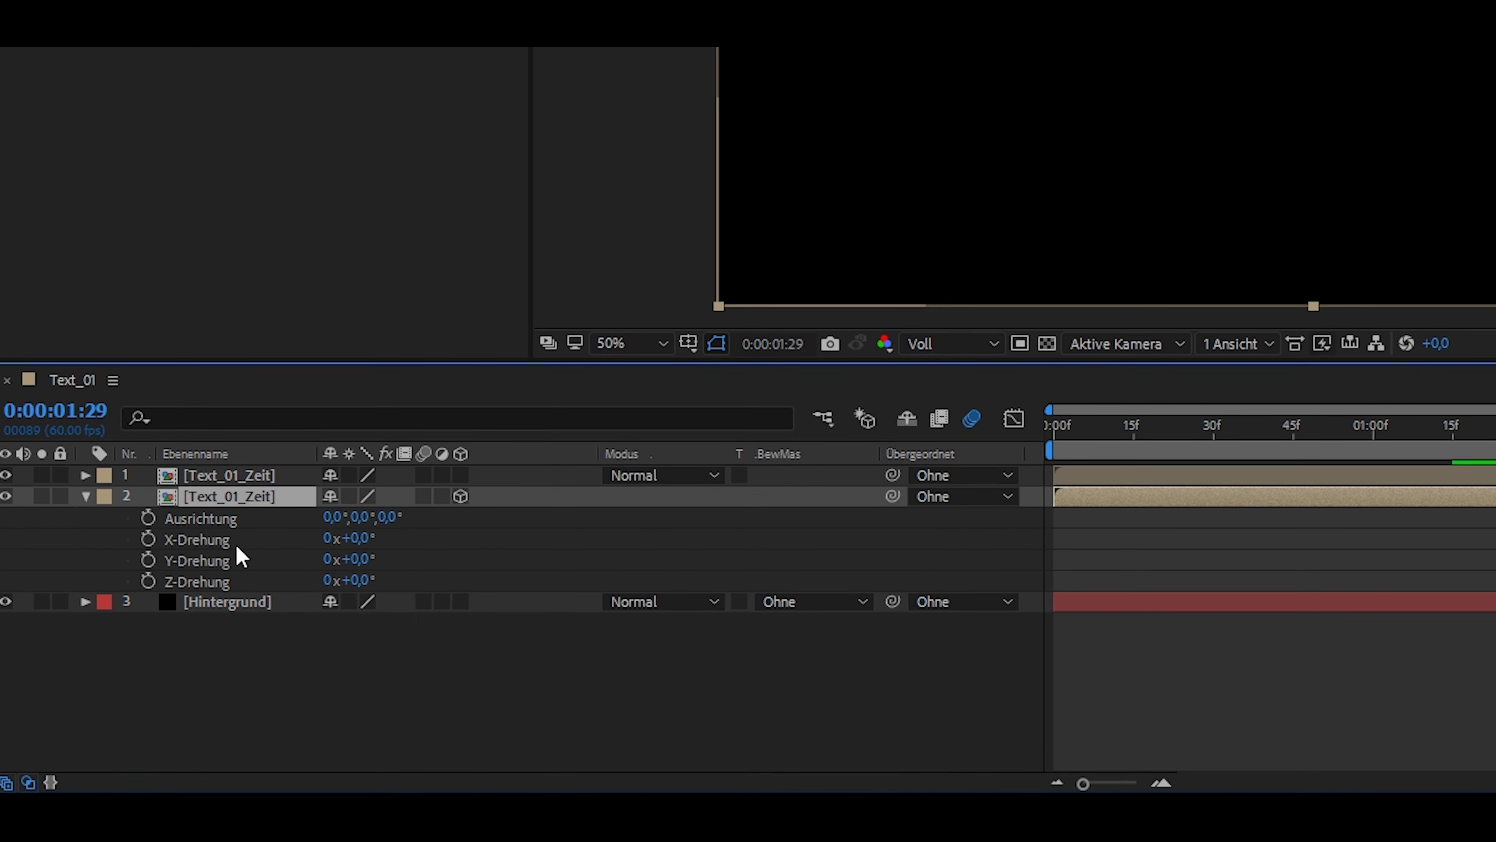
pyautogui.click(466, 501)
pyautogui.click(461, 496)
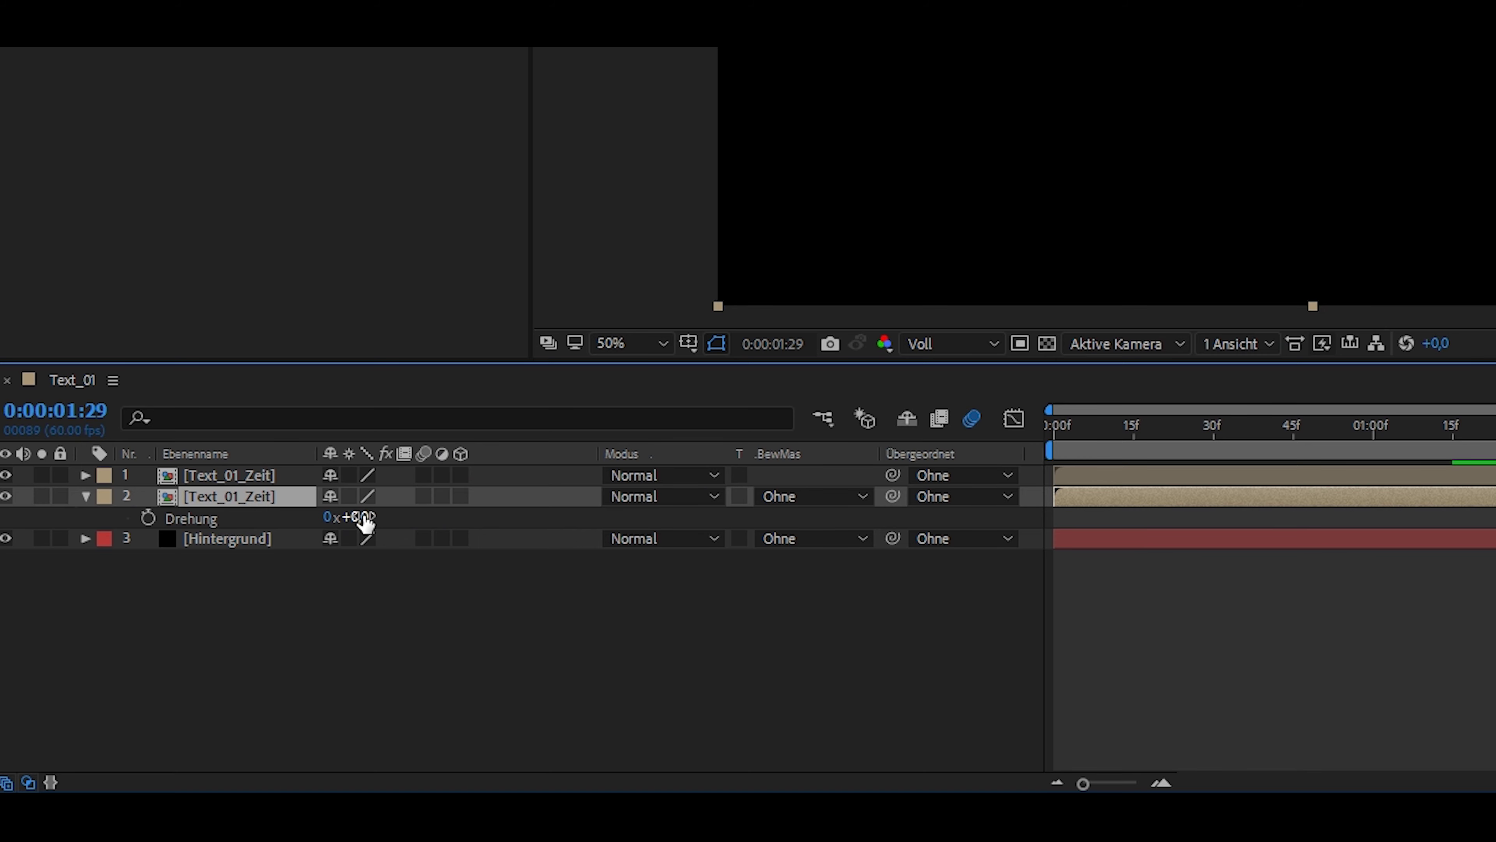
pyautogui.click(462, 498)
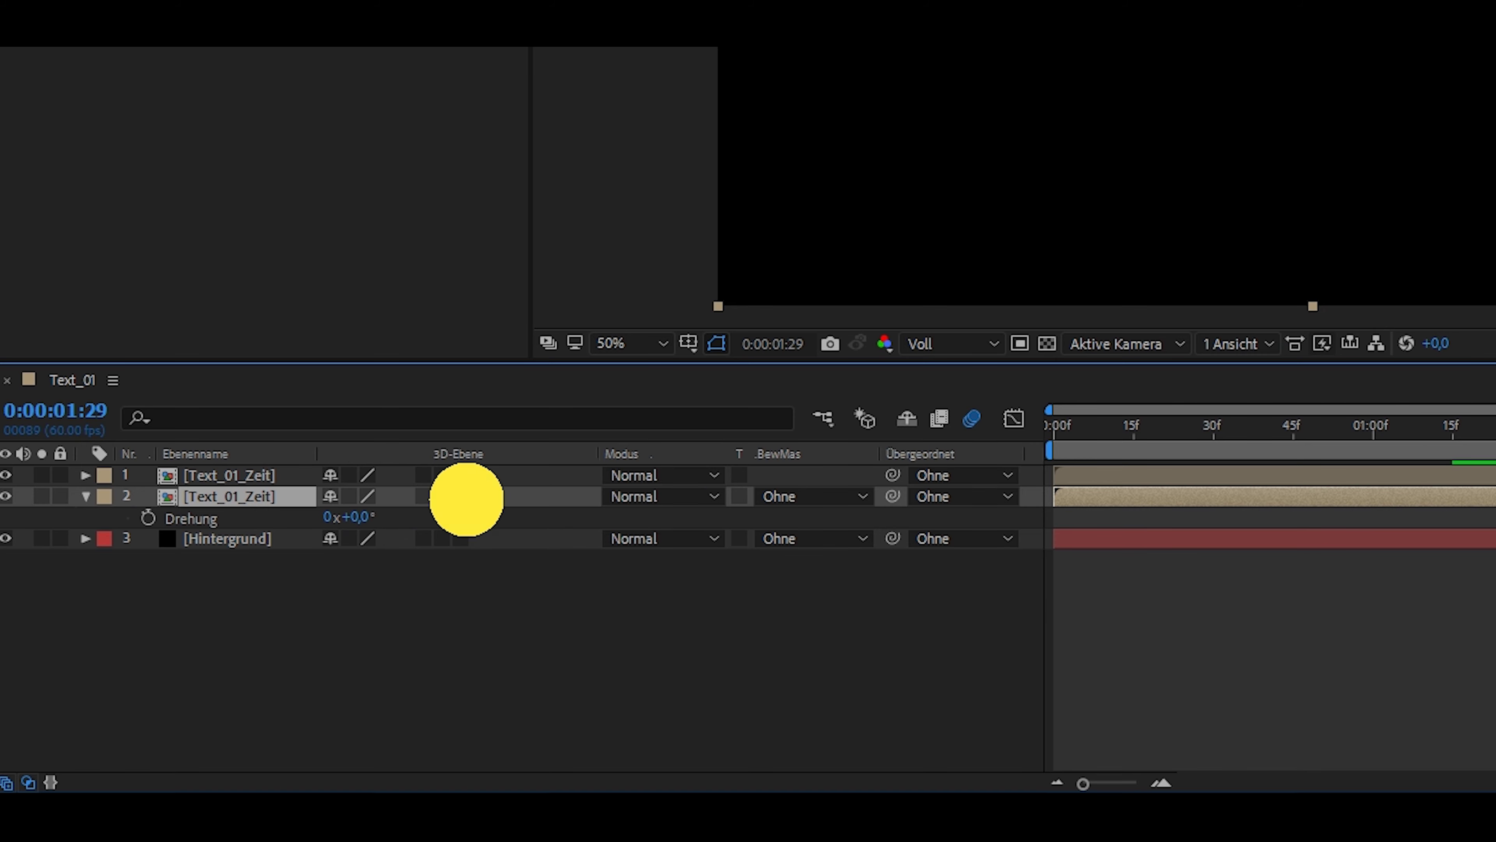
# - Tilt the copy to -89° X rotation and nudge it down beneath the title
pyautogui.click(219, 540)
pyautogui.click(219, 559)
pyautogui.click(220, 578)
pyautogui.click(220, 540)
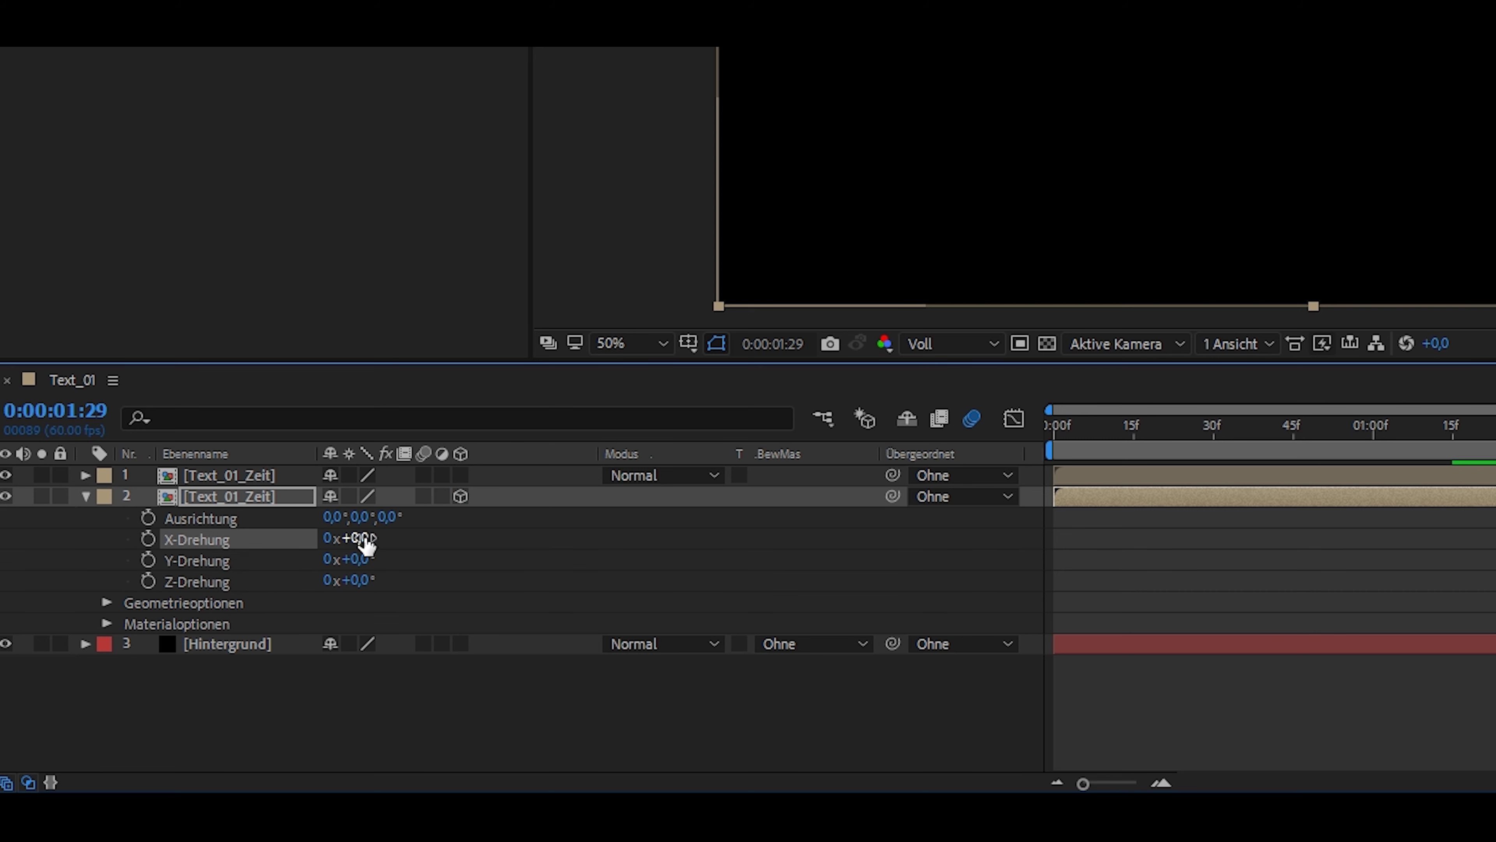
pyautogui.click(363, 539)
pyautogui.write('-89')
pyautogui.press('Return')
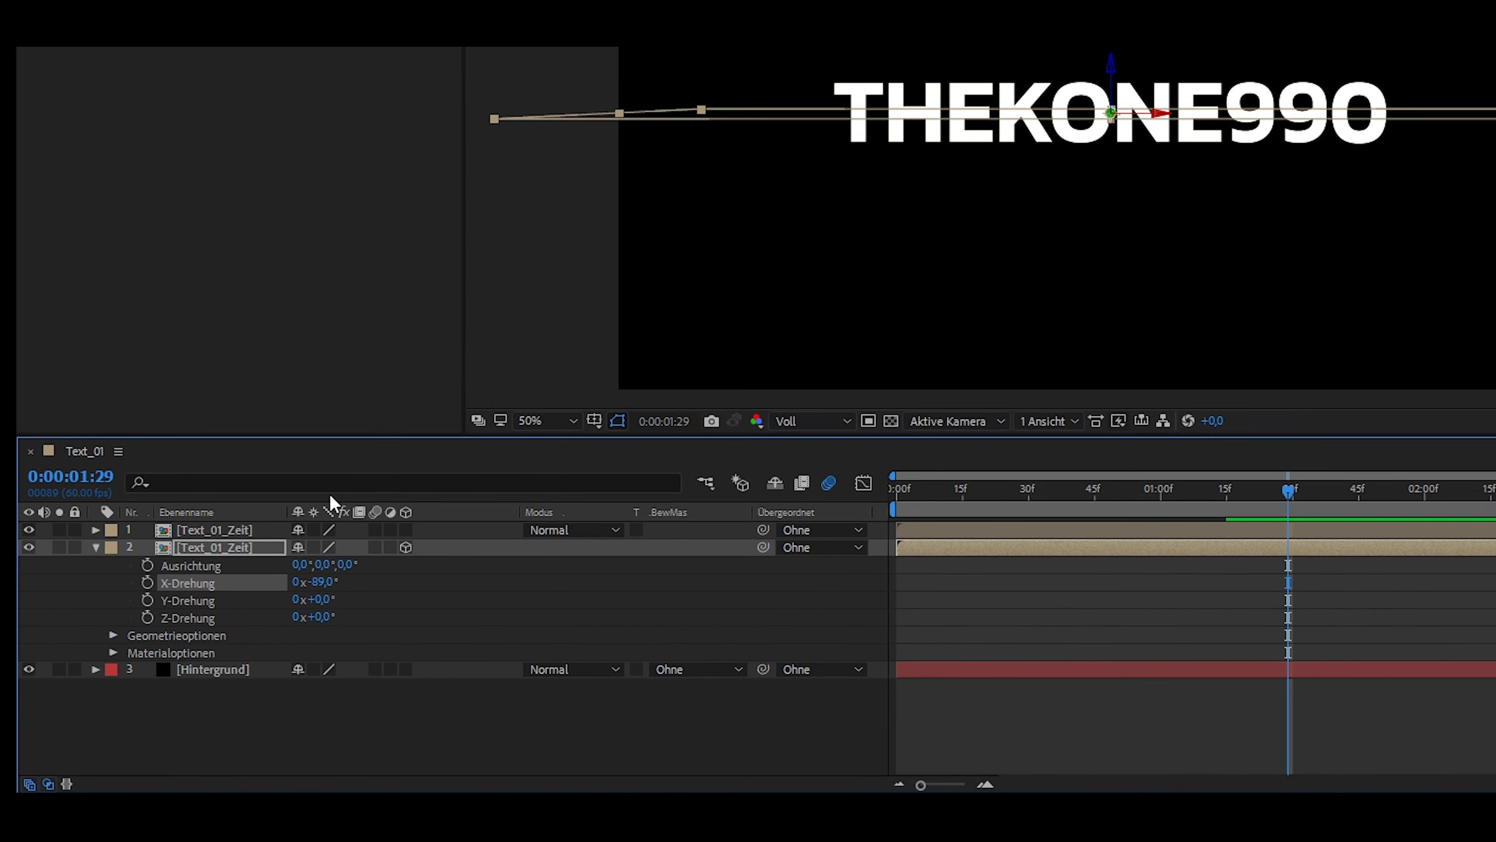
pyautogui.hotkey('shift', 'Down')
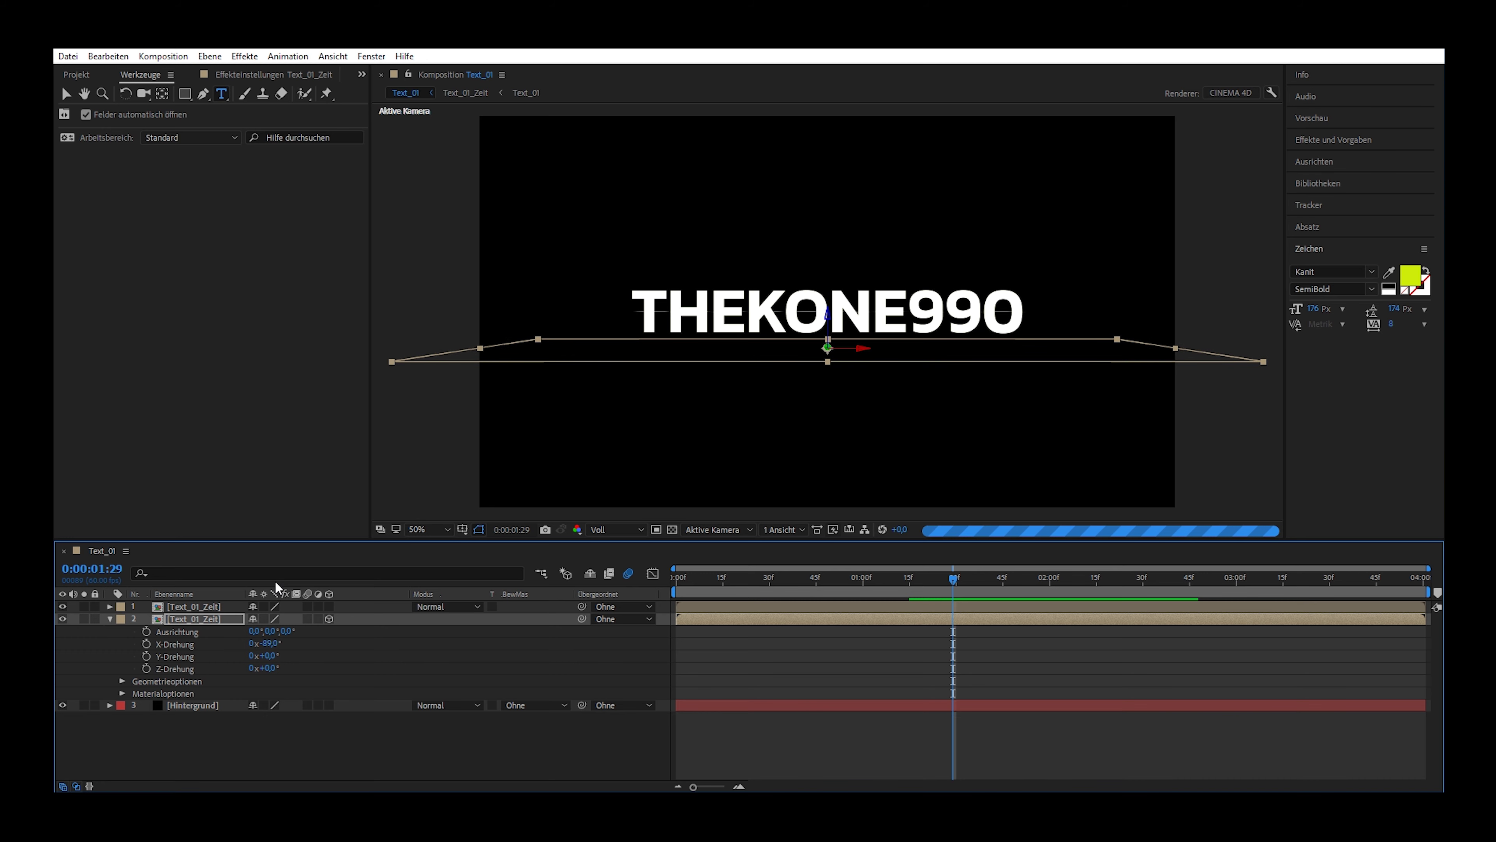
pyautogui.hotkey('shift', 'Down')
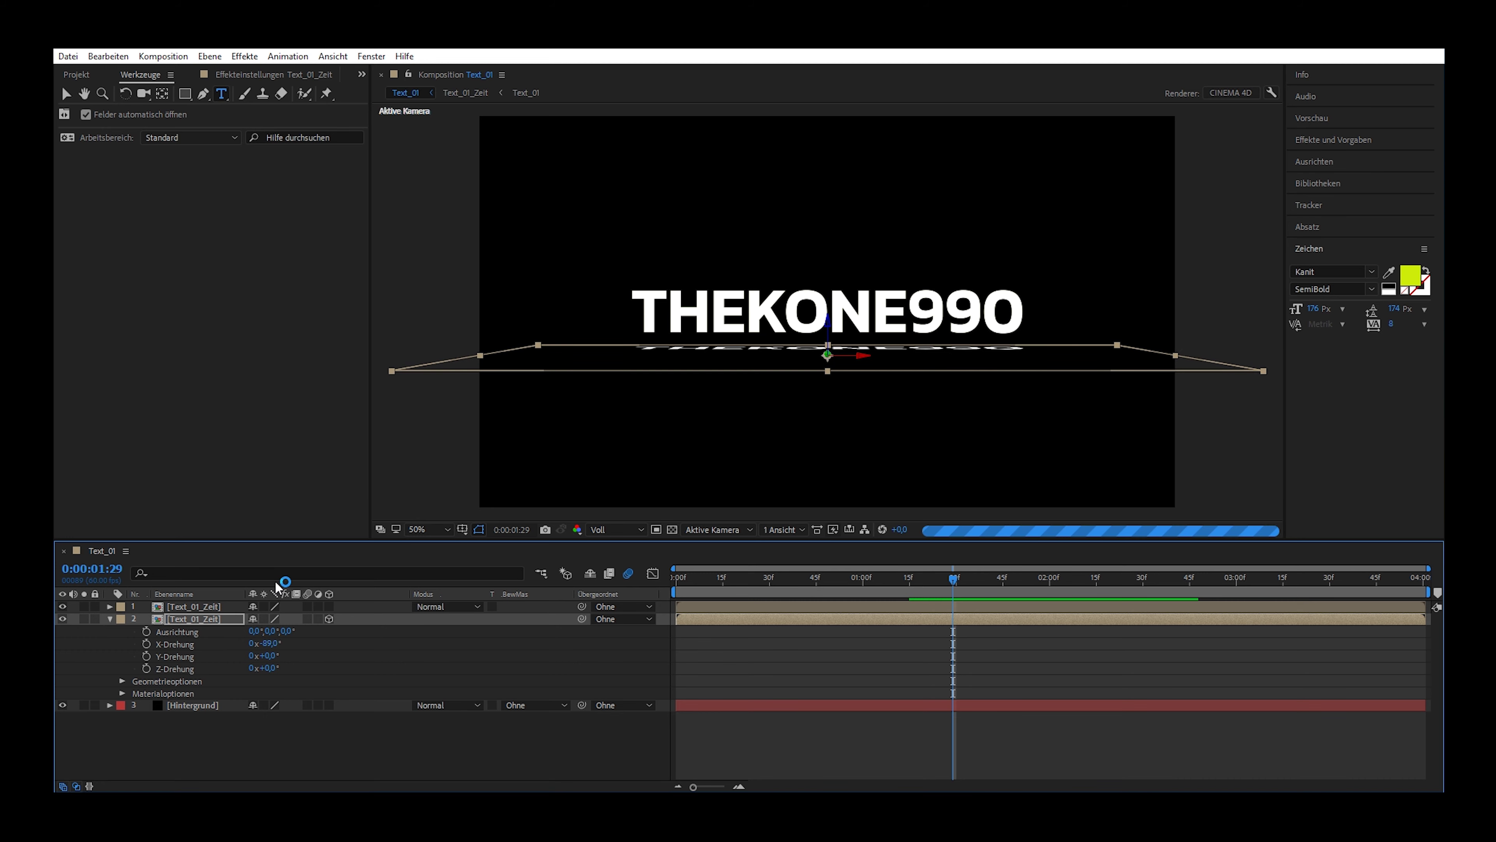
pyautogui.hotkey('shift', 'Up')
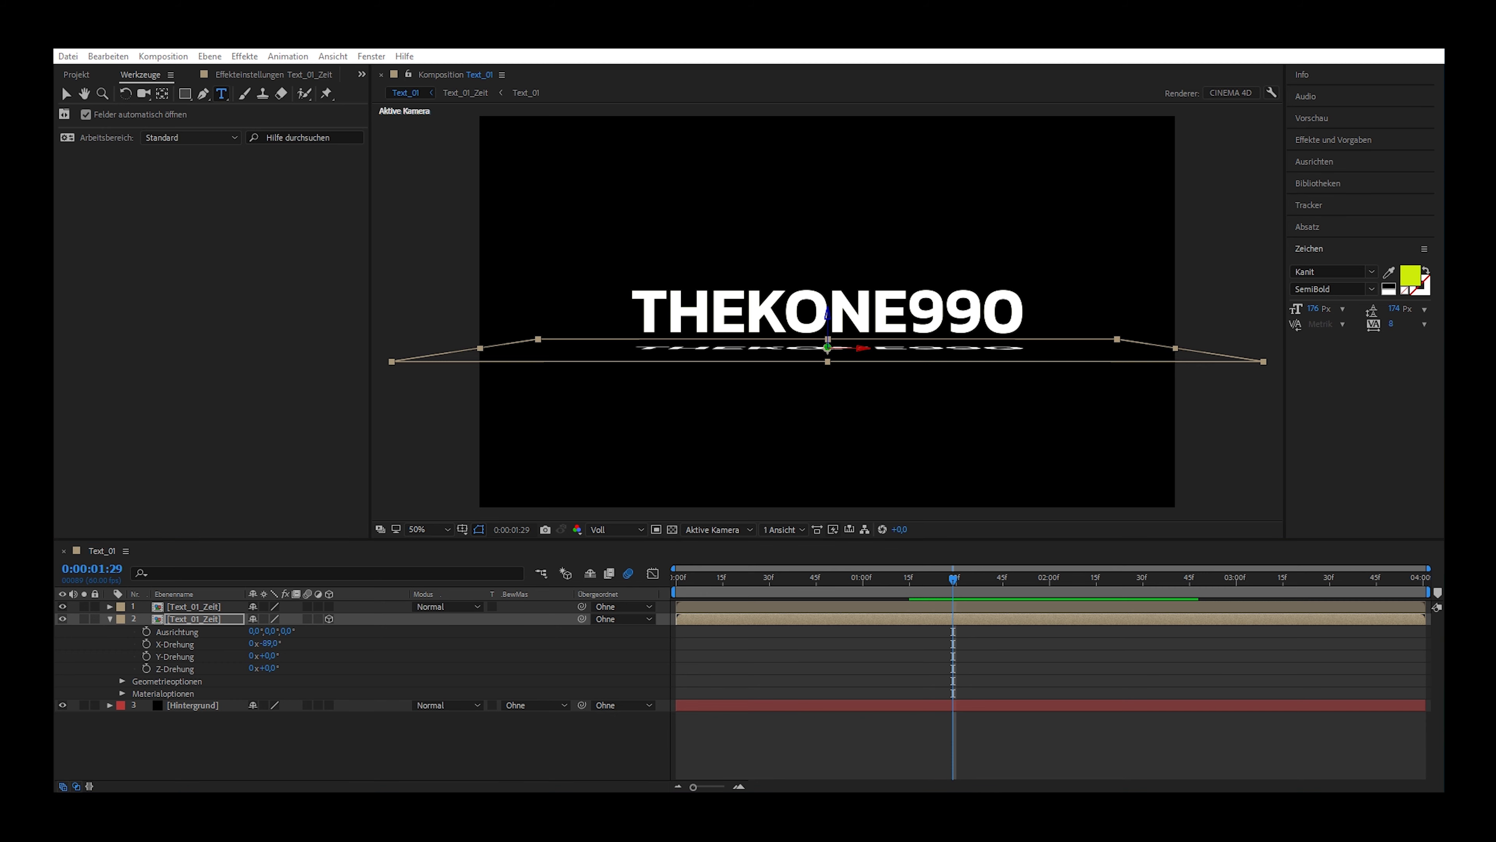
# - Import Pexels.jpg into the comp, place it below Hintergrund, and select the reflection text layer
pyautogui.moveTo(1092, 321); pyautogui.dragTo(244, 599)
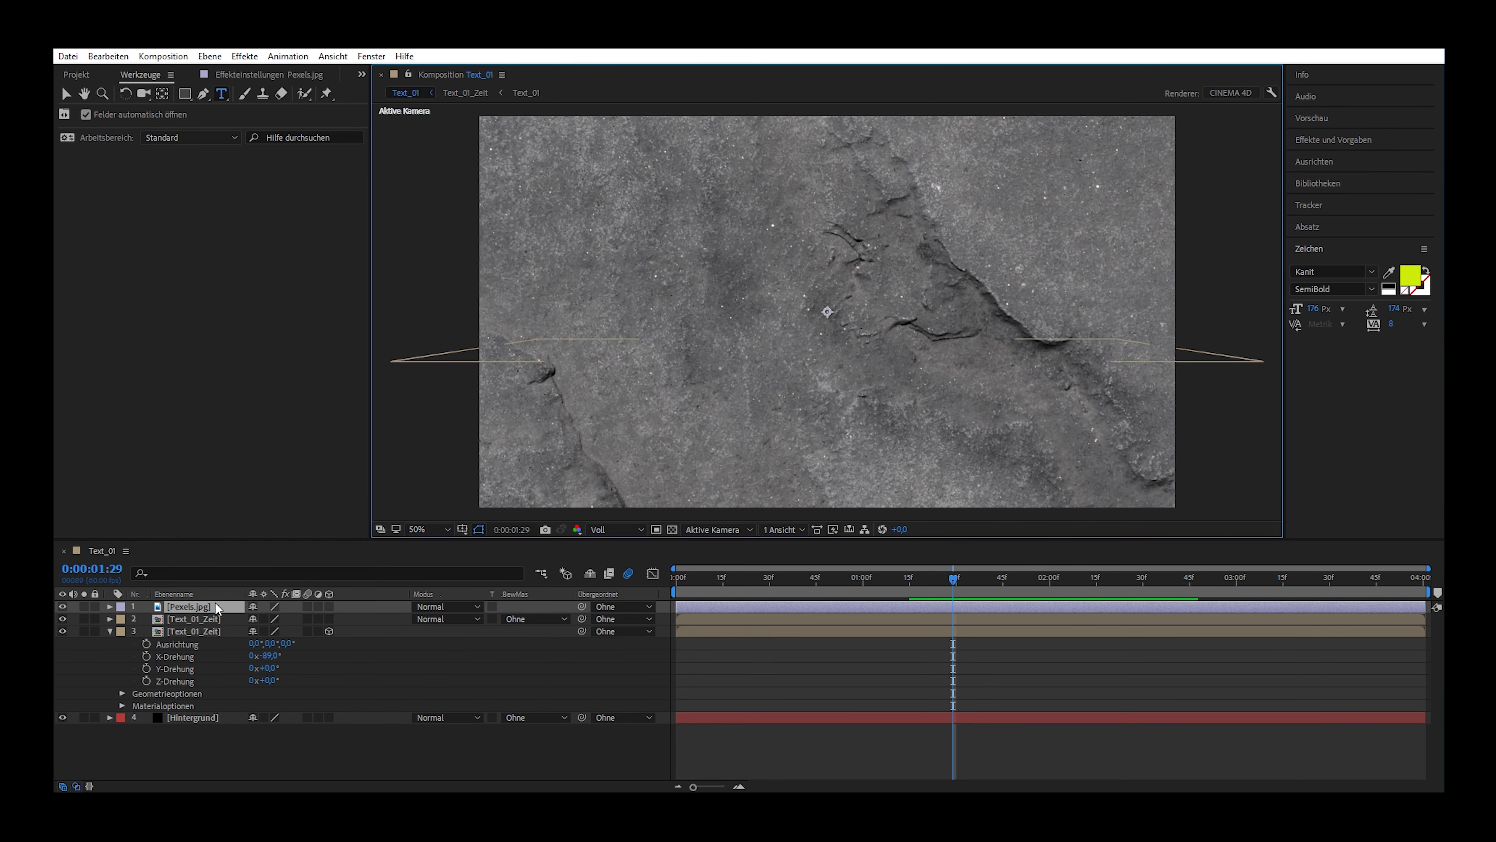
pyautogui.moveTo(191, 610); pyautogui.dragTo(202, 722)
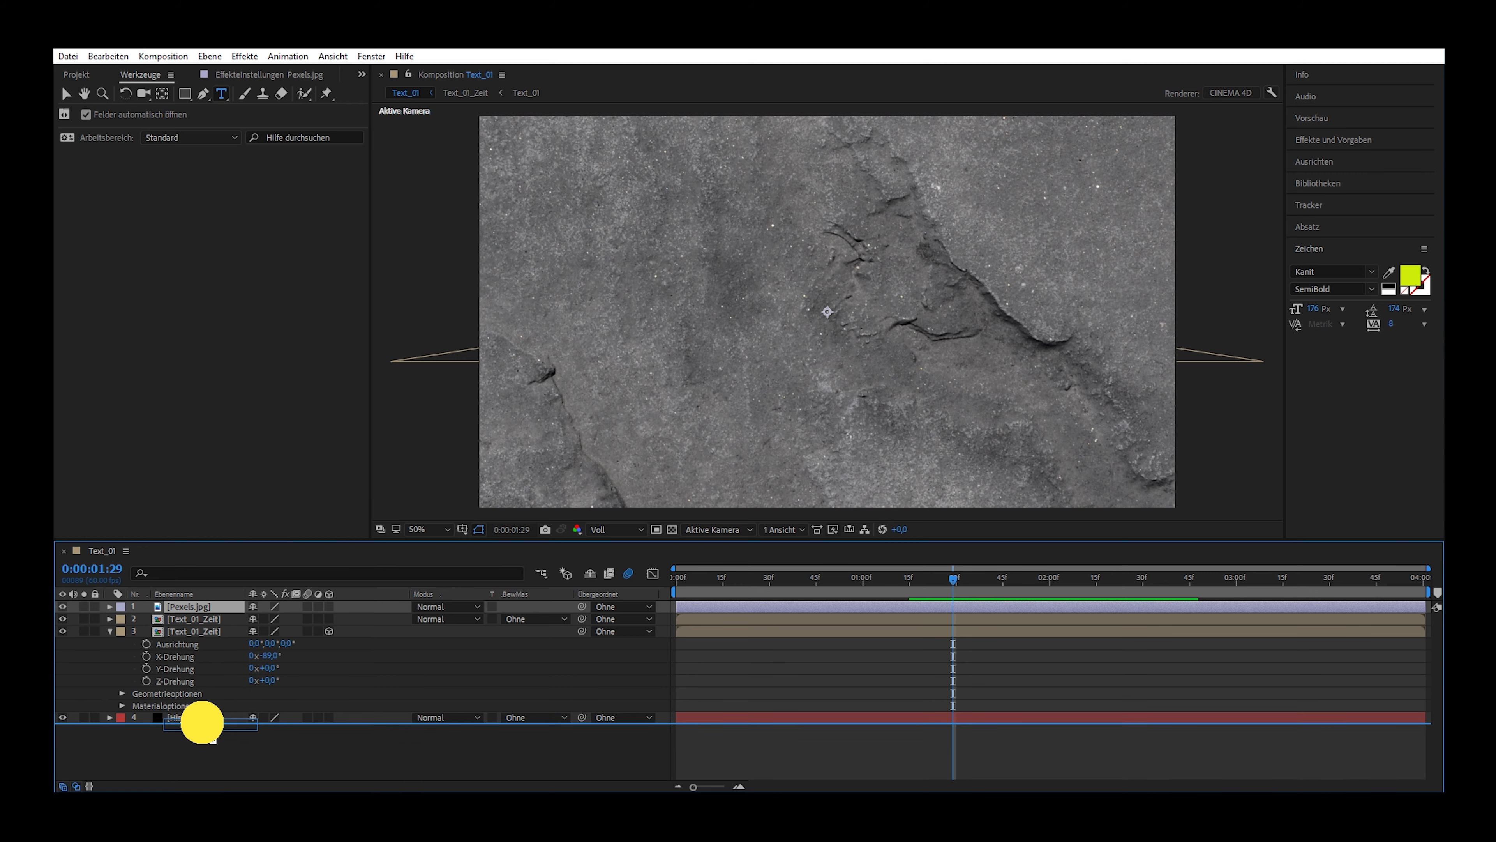
pyautogui.moveTo(202, 722); pyautogui.dragTo(203, 722)
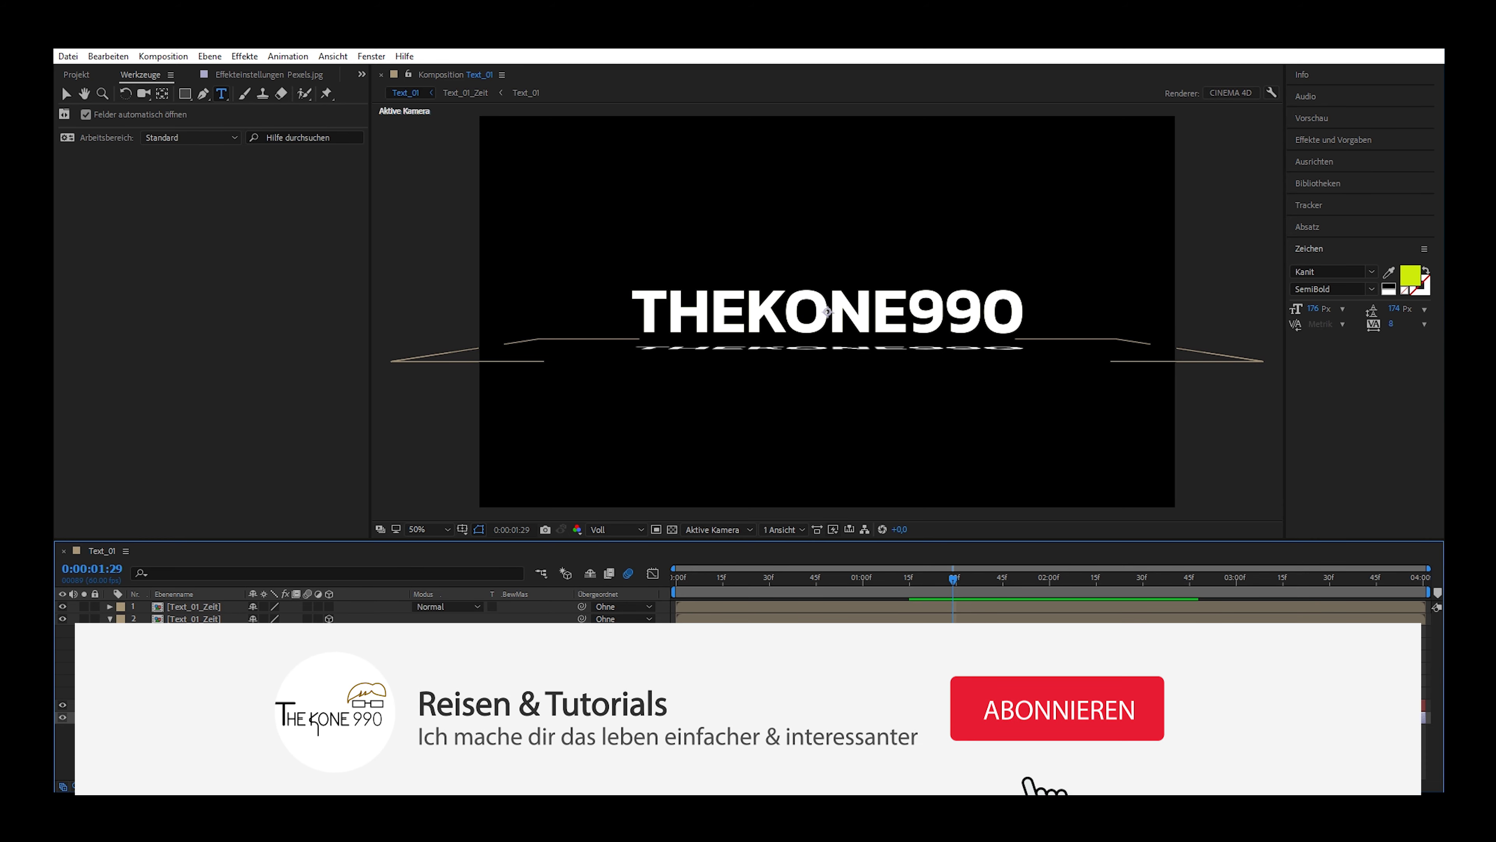
pyautogui.click(827, 311)
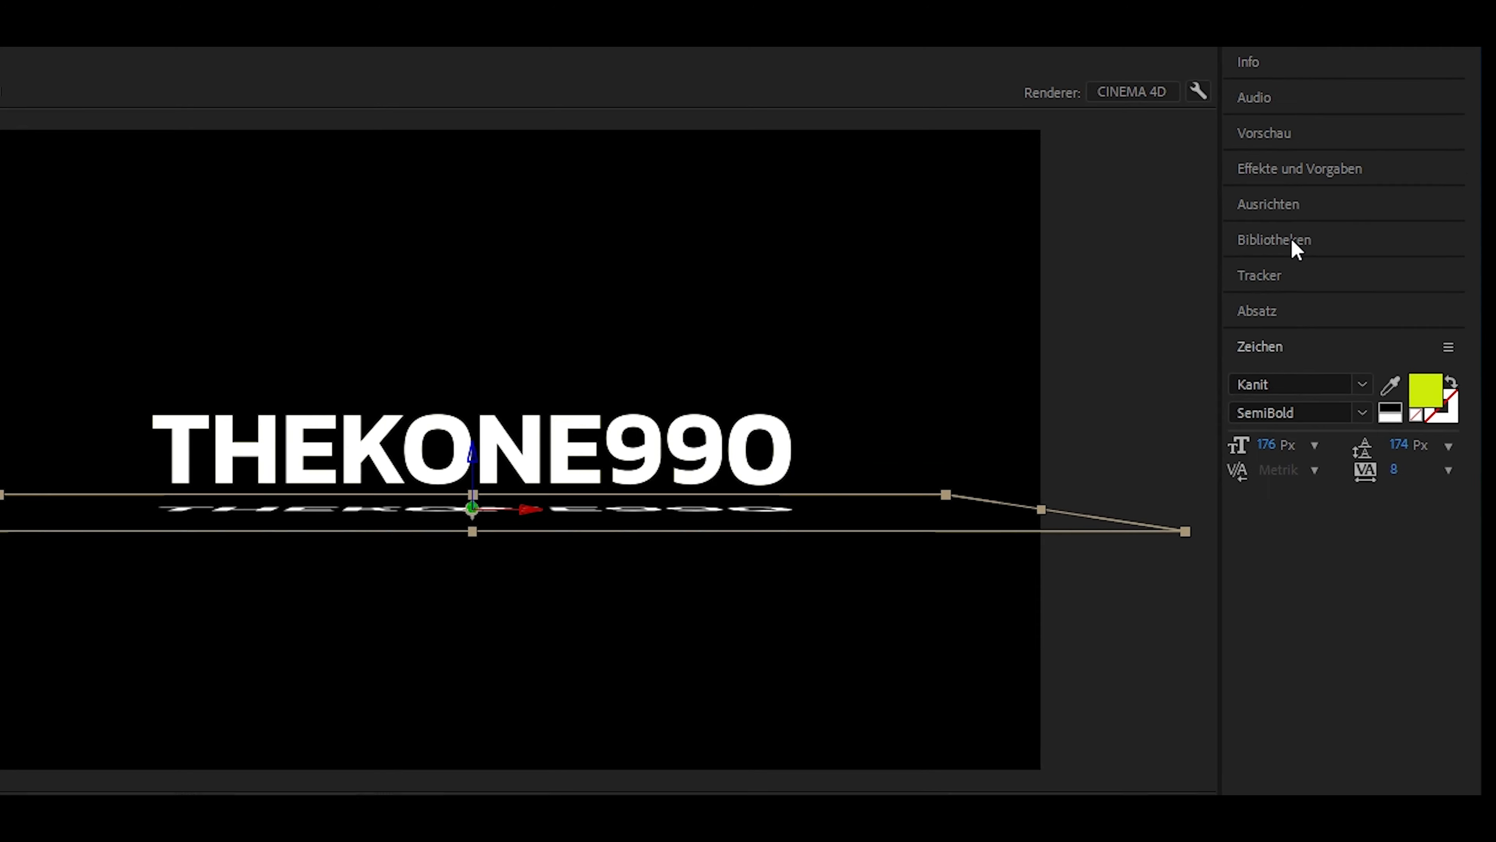
# - Search effects for 'ebenen' and apply Ebenenübergreif. Weichzeichner (Compound Blur) to layer 2
pyautogui.click(1309, 180)
pyautogui.doubleClick(1266, 217)
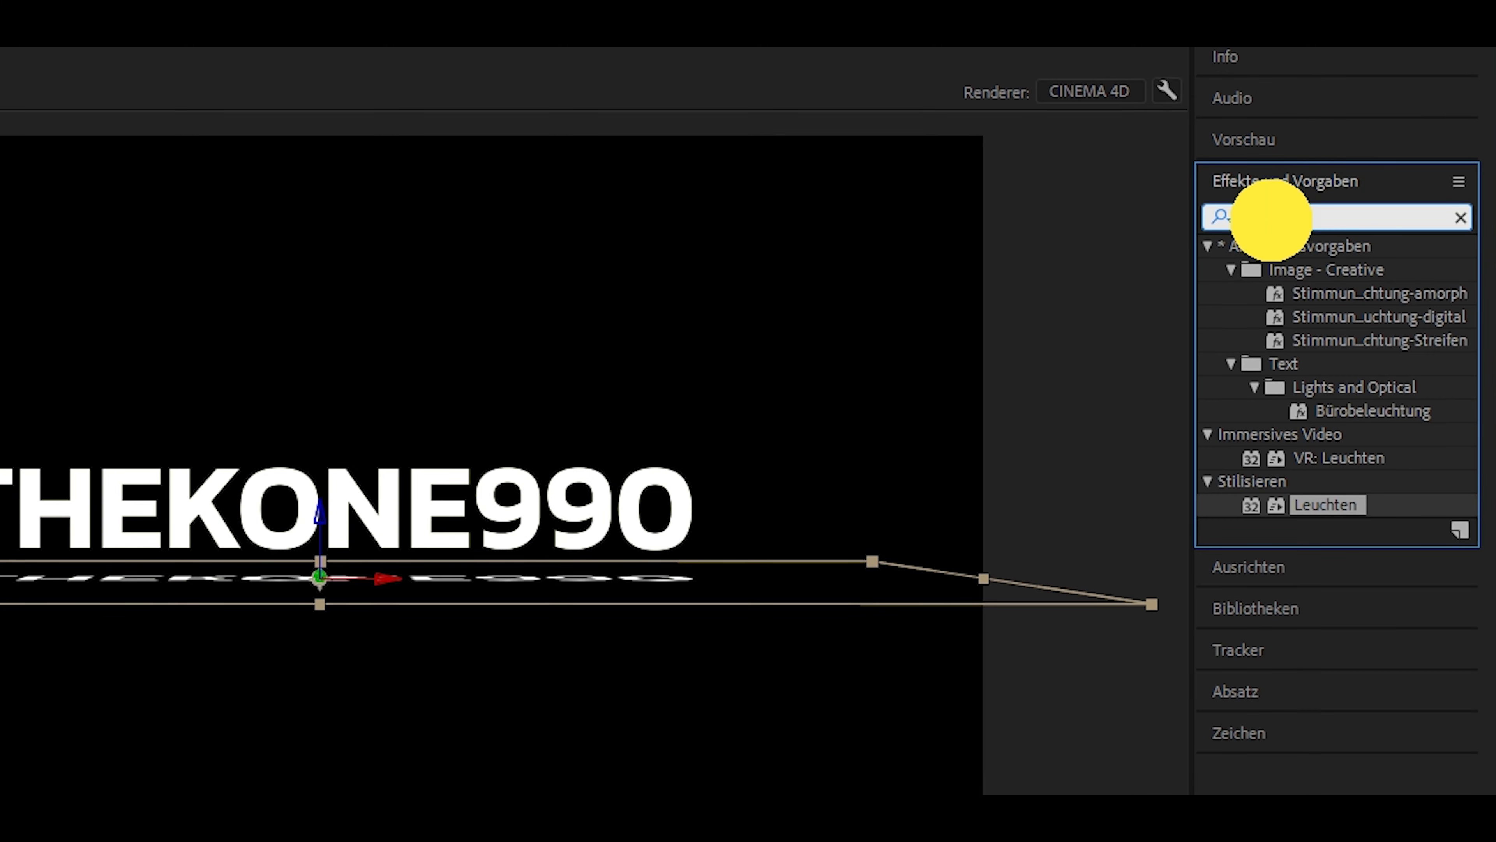
pyautogui.write('eben')
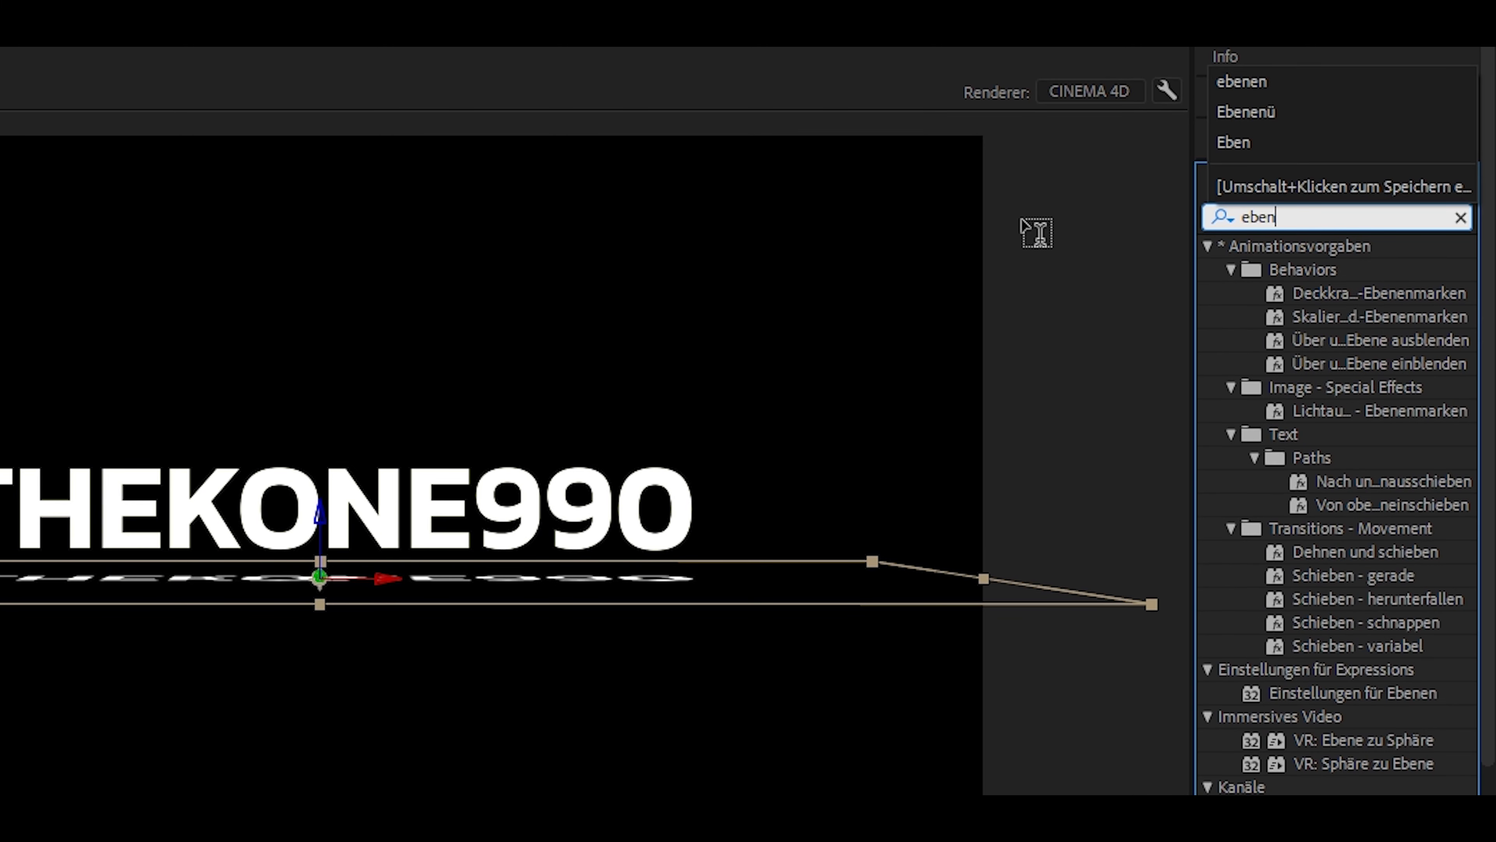
pyautogui.write('en')
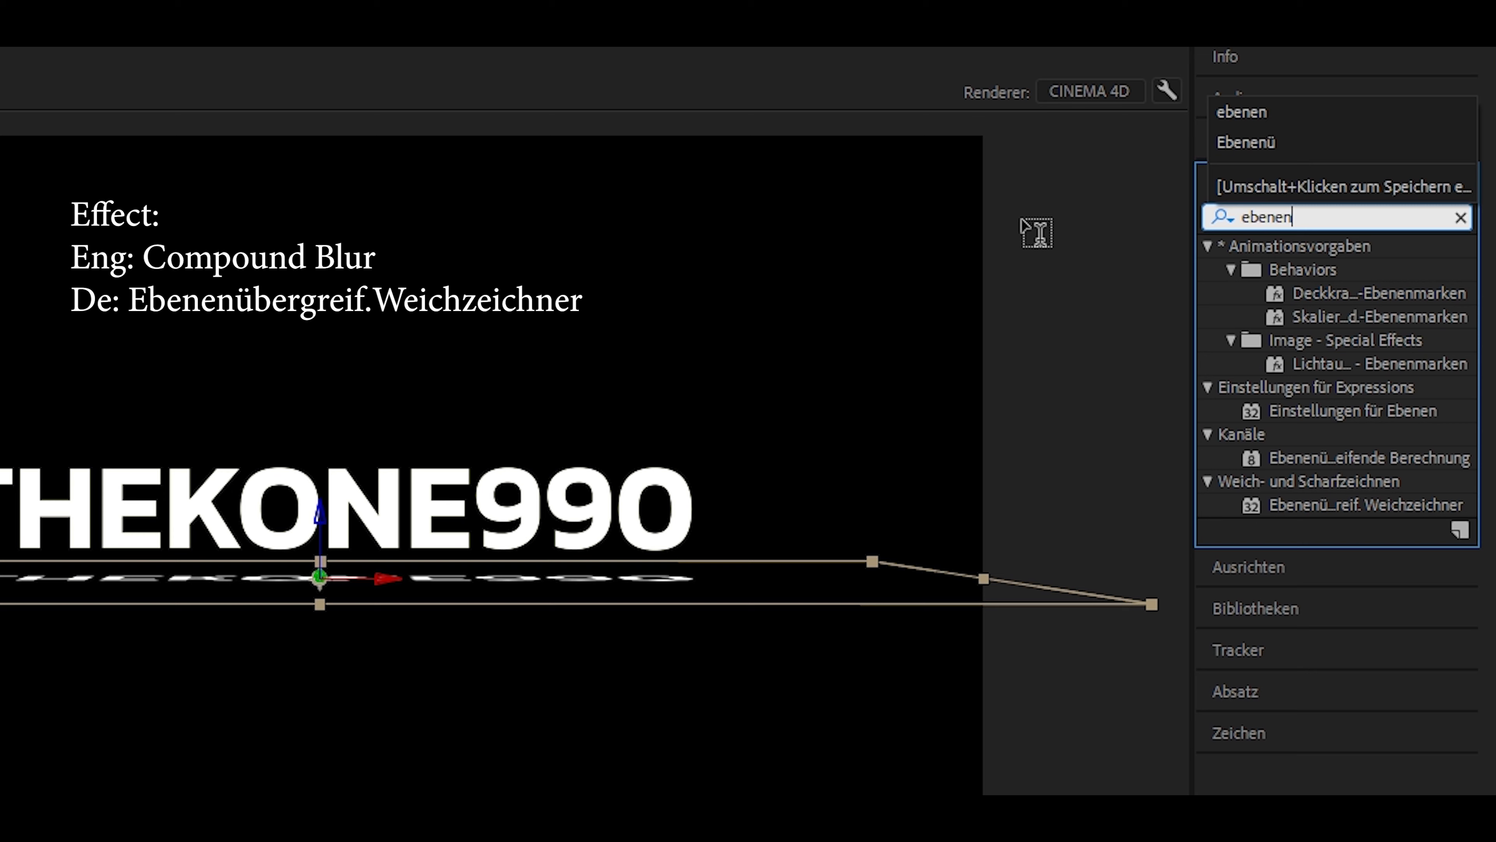
pyautogui.press('Return')
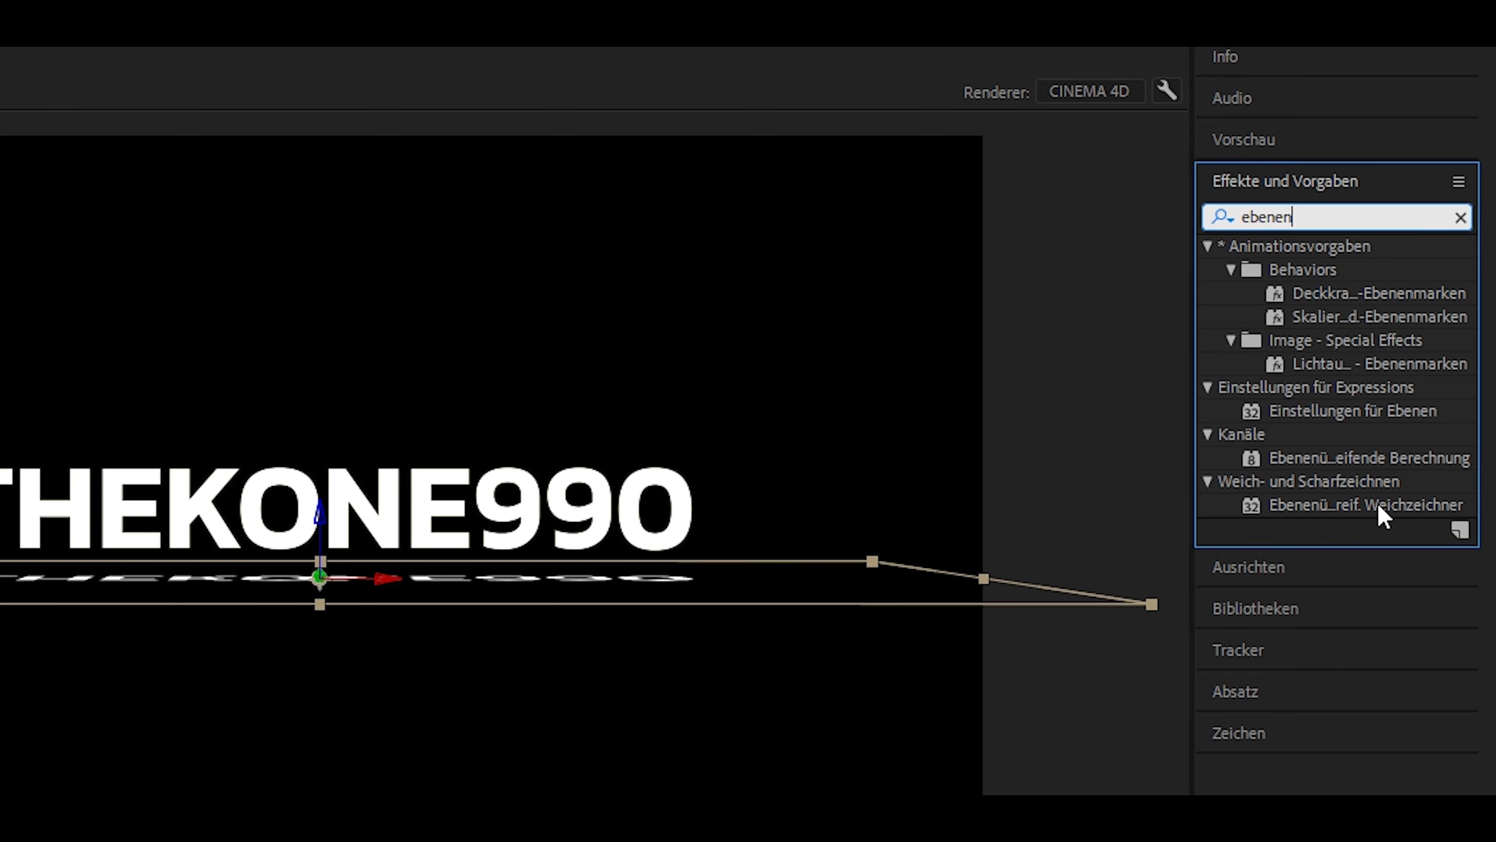
pyautogui.moveTo(1382, 507); pyautogui.dragTo(246, 466)
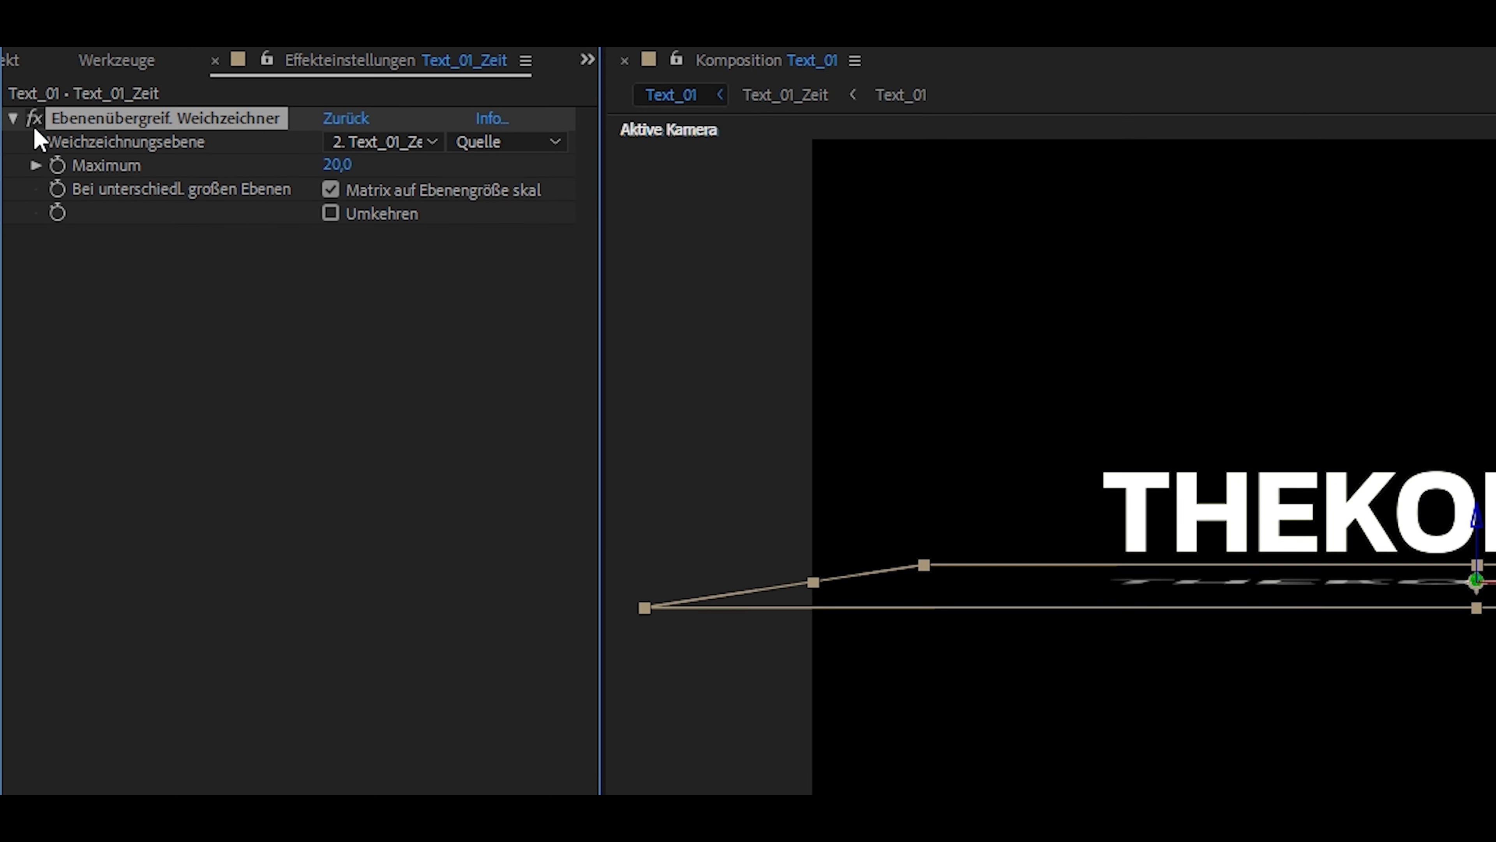
# - Set the Compound Blur's Weichzeichnungsebene to 4. Pexels.jpg
pyautogui.click(384, 145)
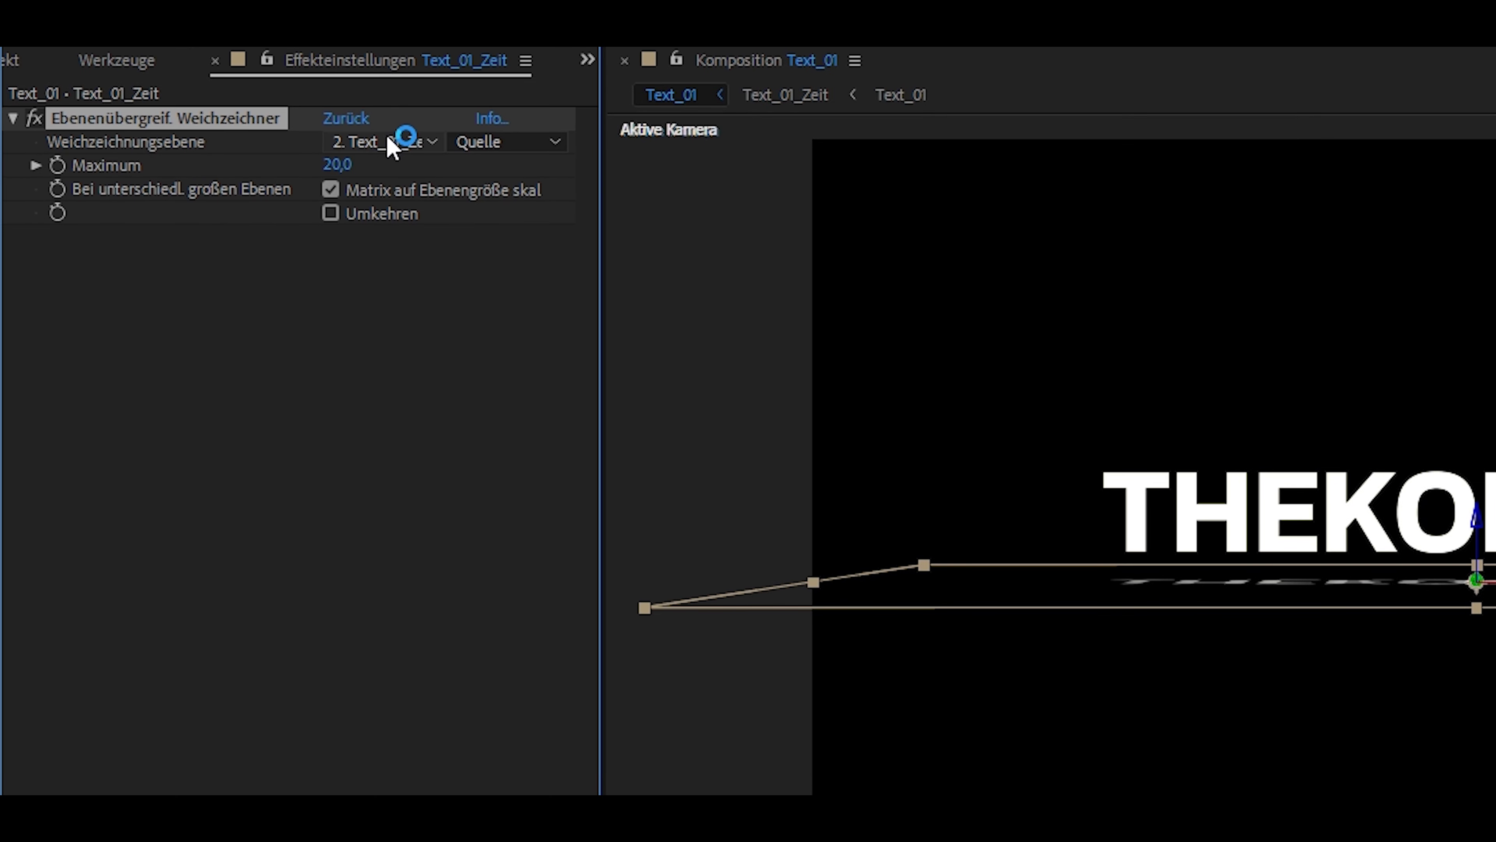
pyautogui.click(383, 151)
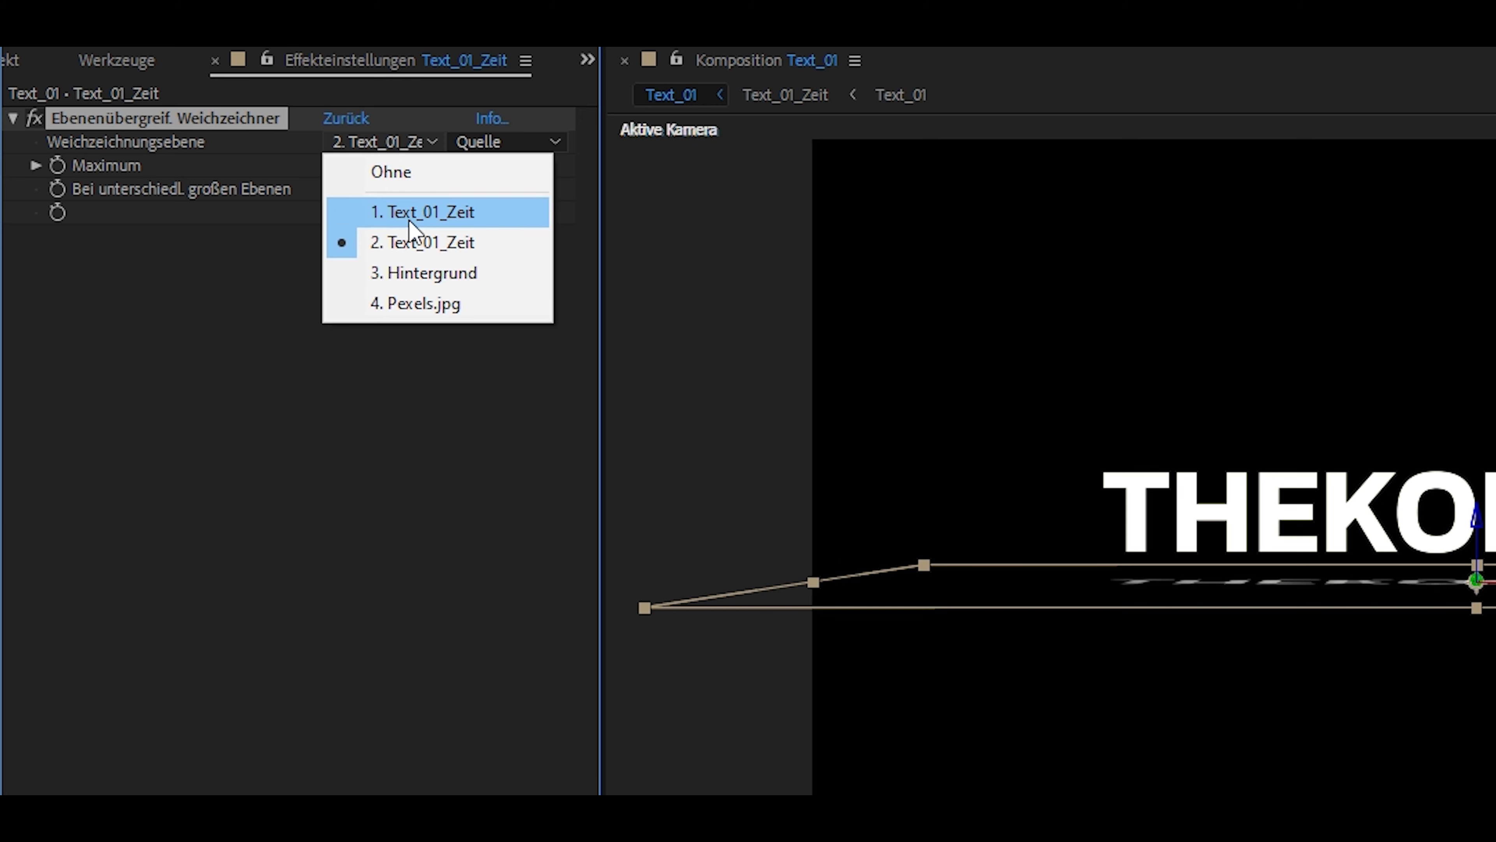
pyautogui.click(424, 305)
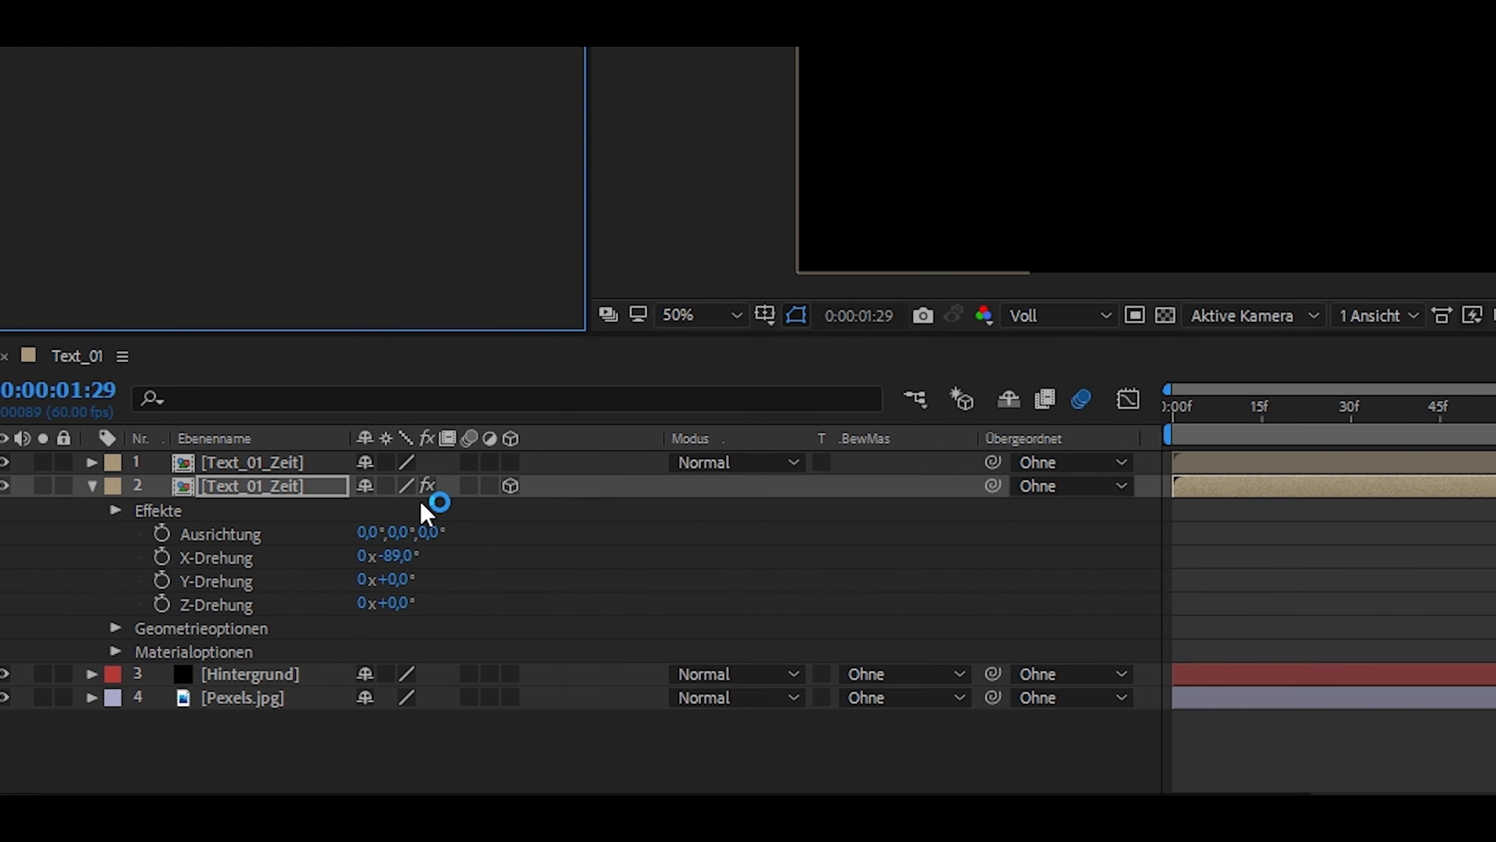
# - Set the reflection's X rotation to 89° and the blur Maximum to 100
pyautogui.click(411, 559)
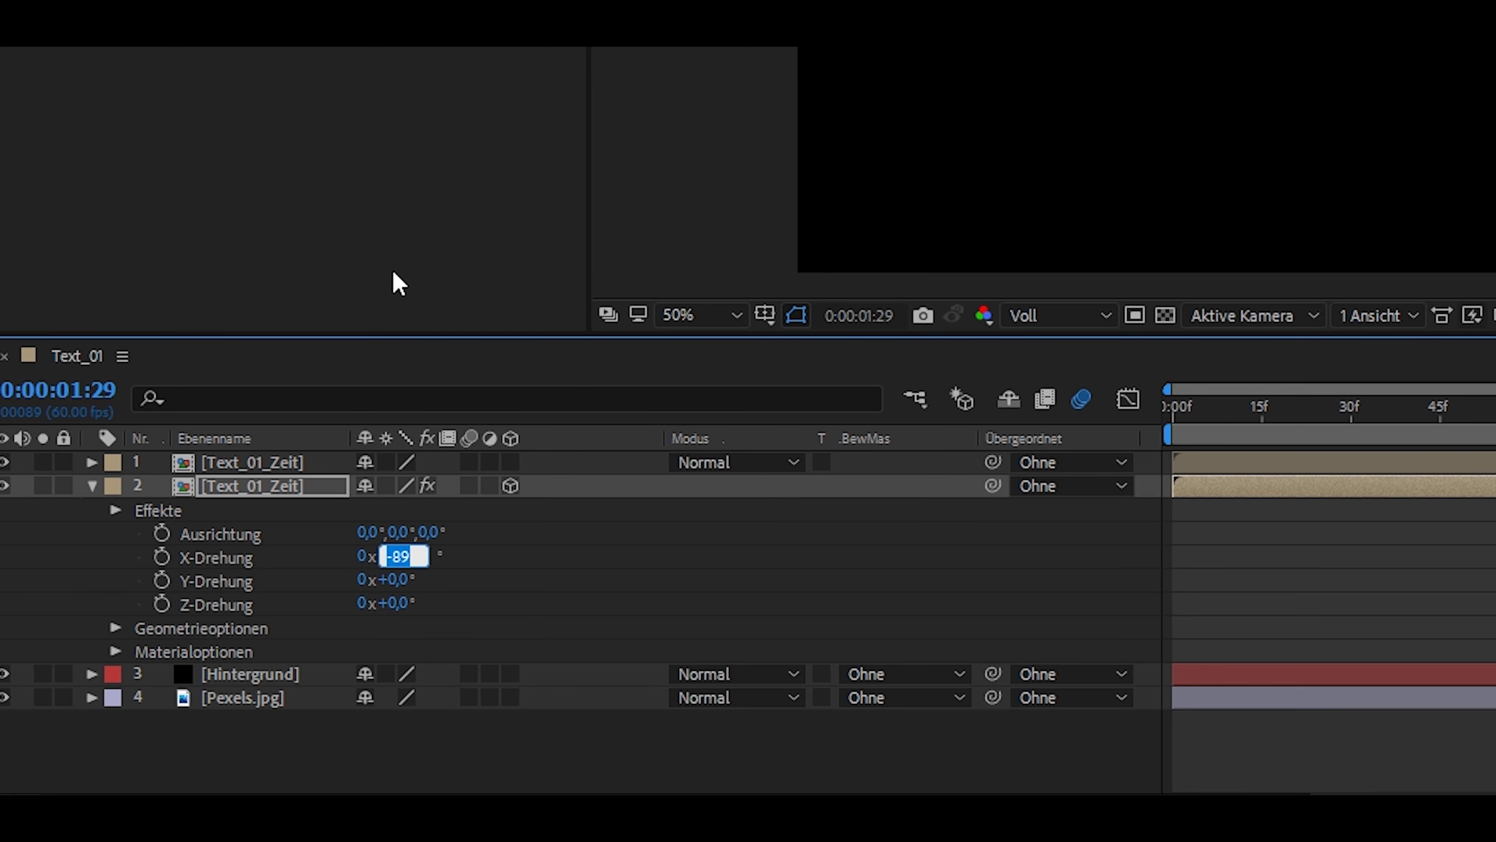
pyautogui.write('89')
pyautogui.press('Return')
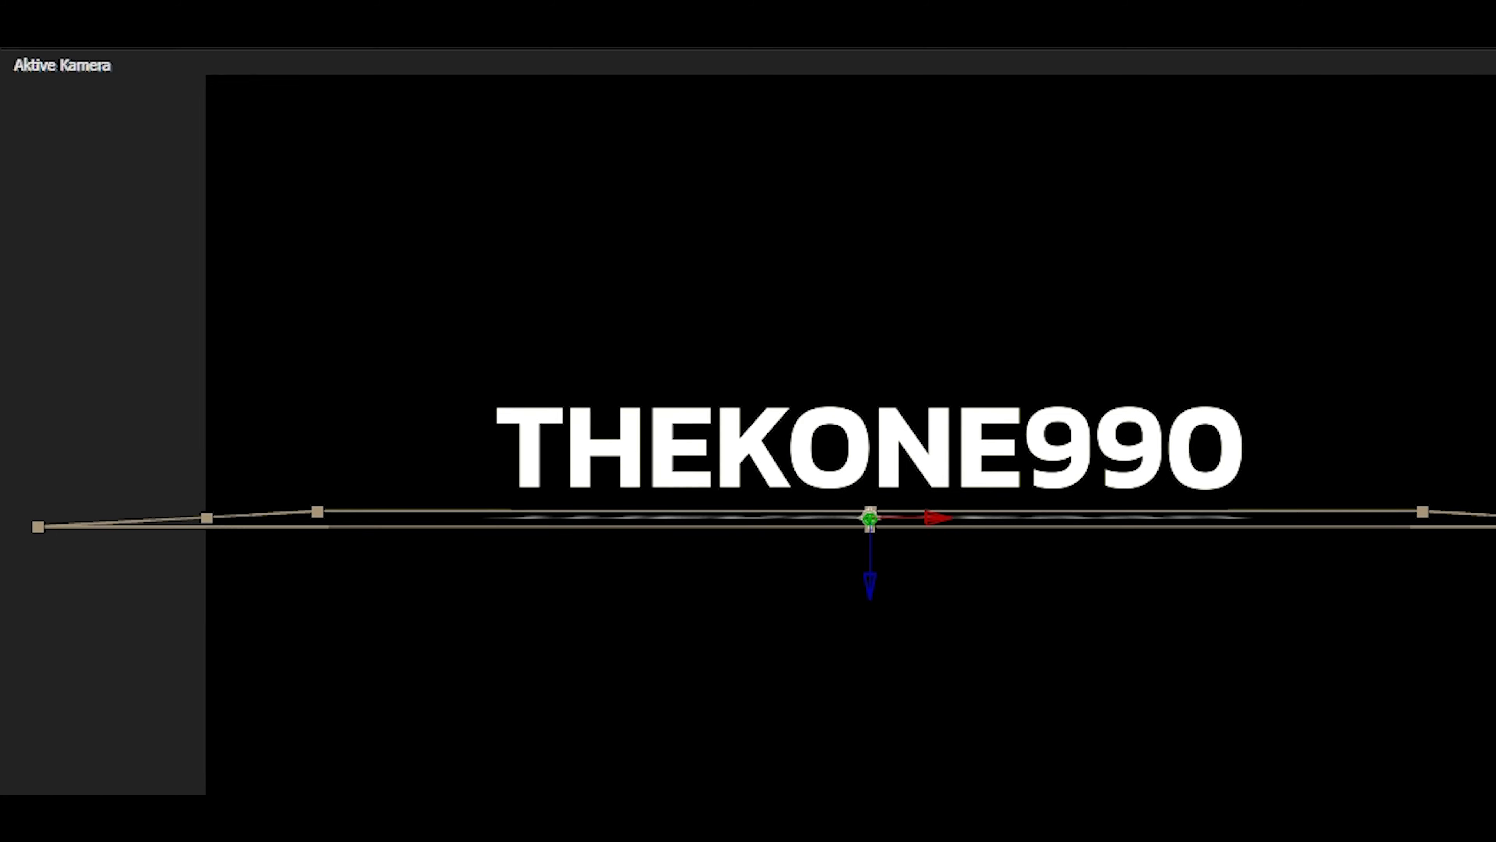
pyautogui.write('100')
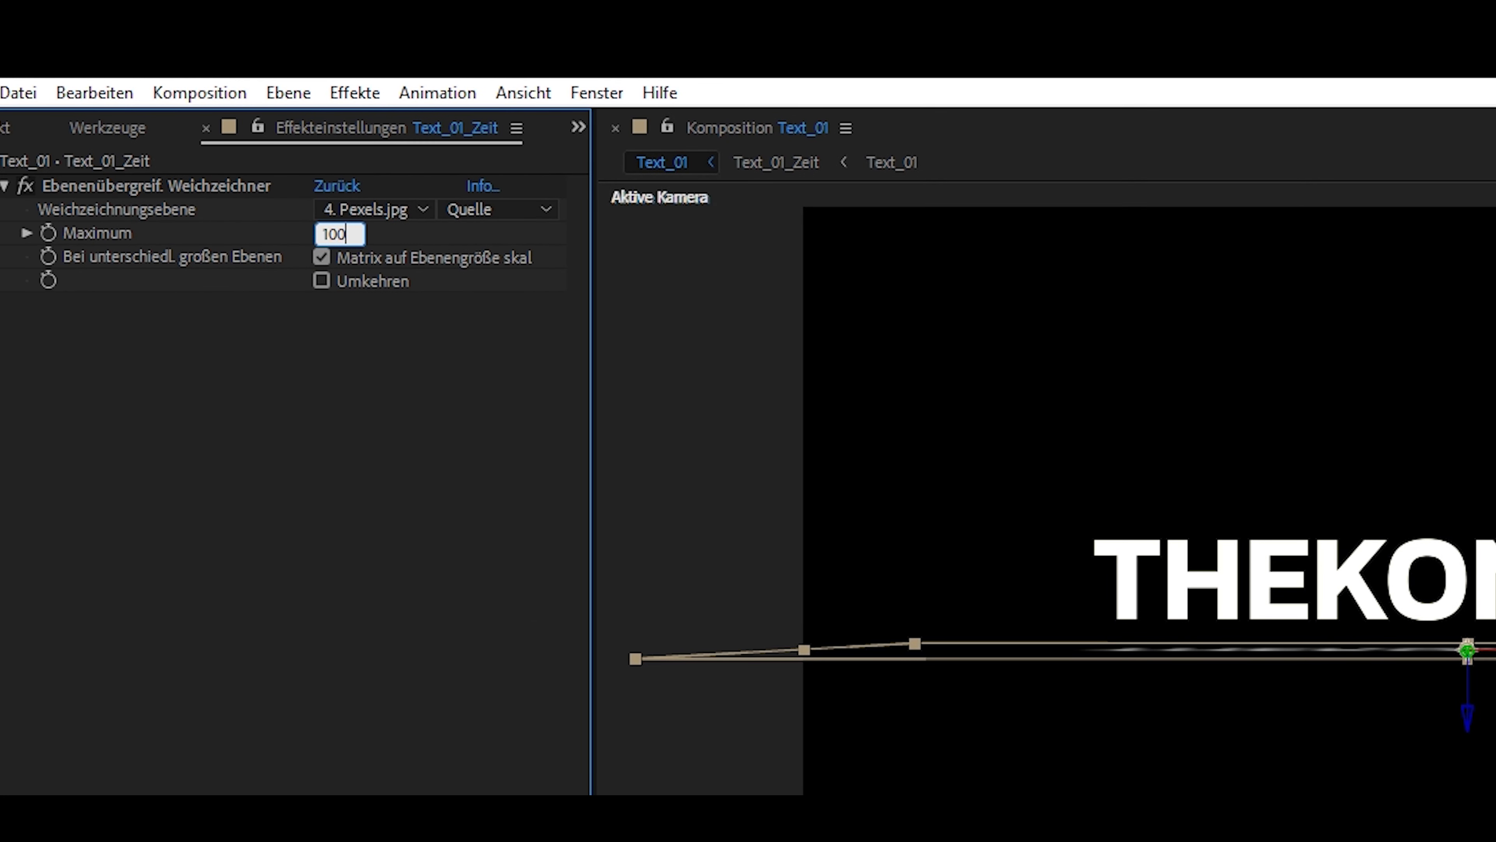
pyautogui.press('Return')
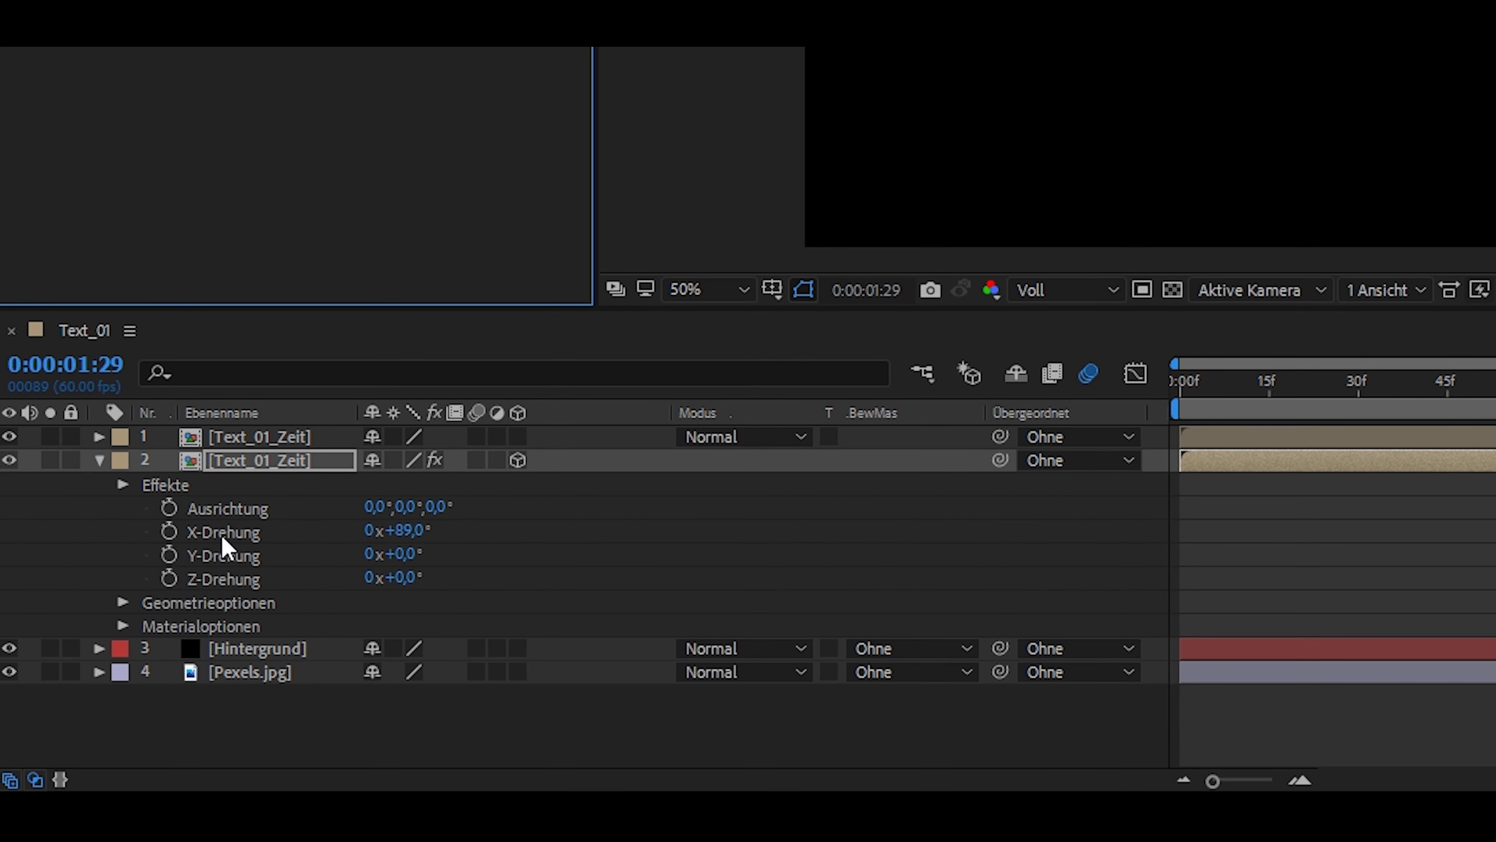
# - Change the reflection layer's X rotation to +76°
pyautogui.click(406, 531)
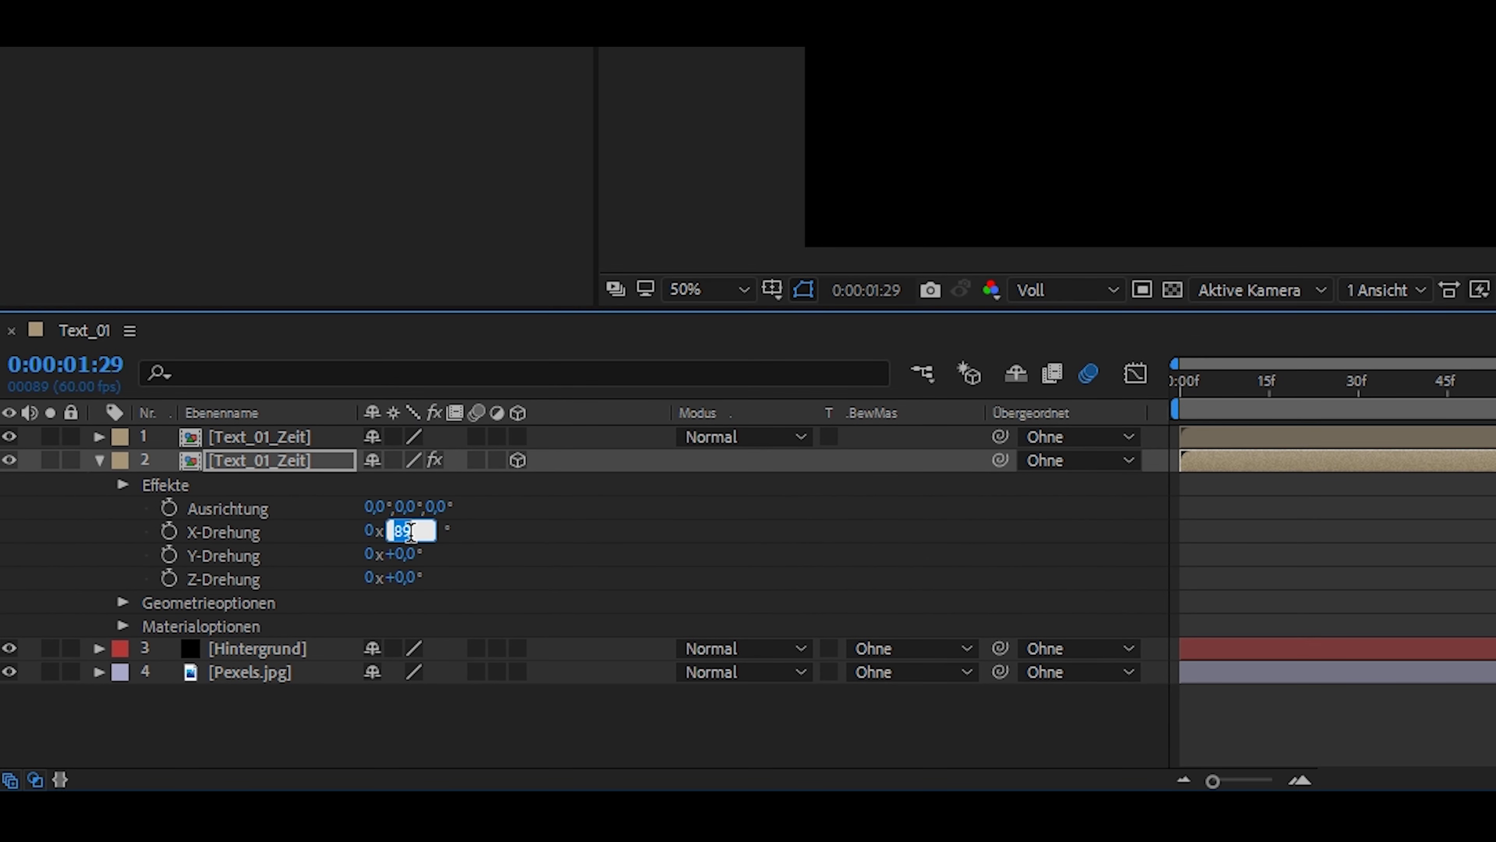
pyautogui.write('76')
pyautogui.press('Return')
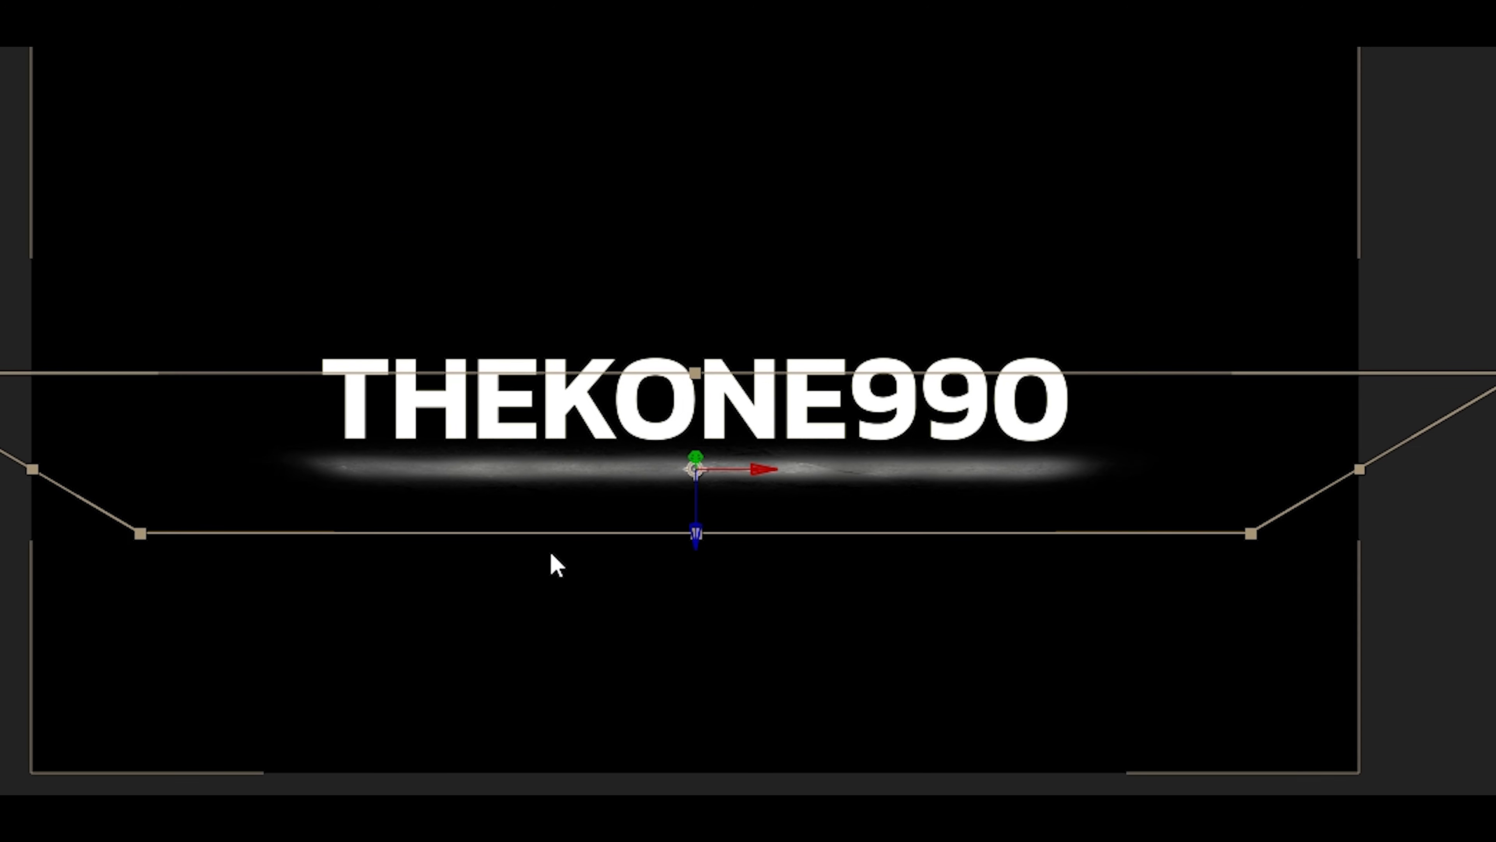
pyautogui.click(654, 478)
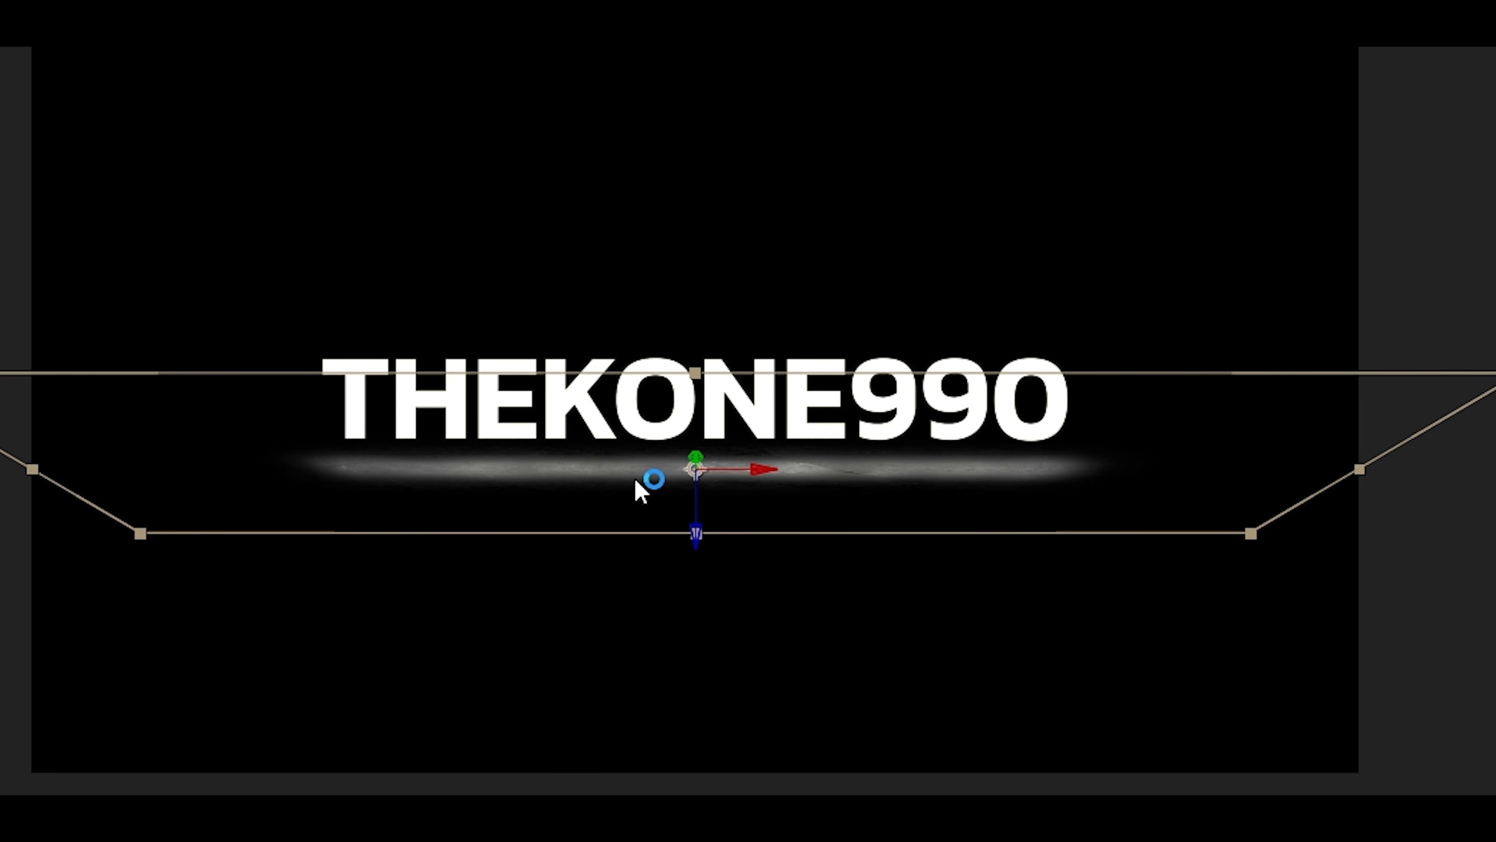
# - Nudge the reflection plane with Shift+Down/Up, then collapse layer 2 and deselect all layers
pyautogui.click(666, 591)
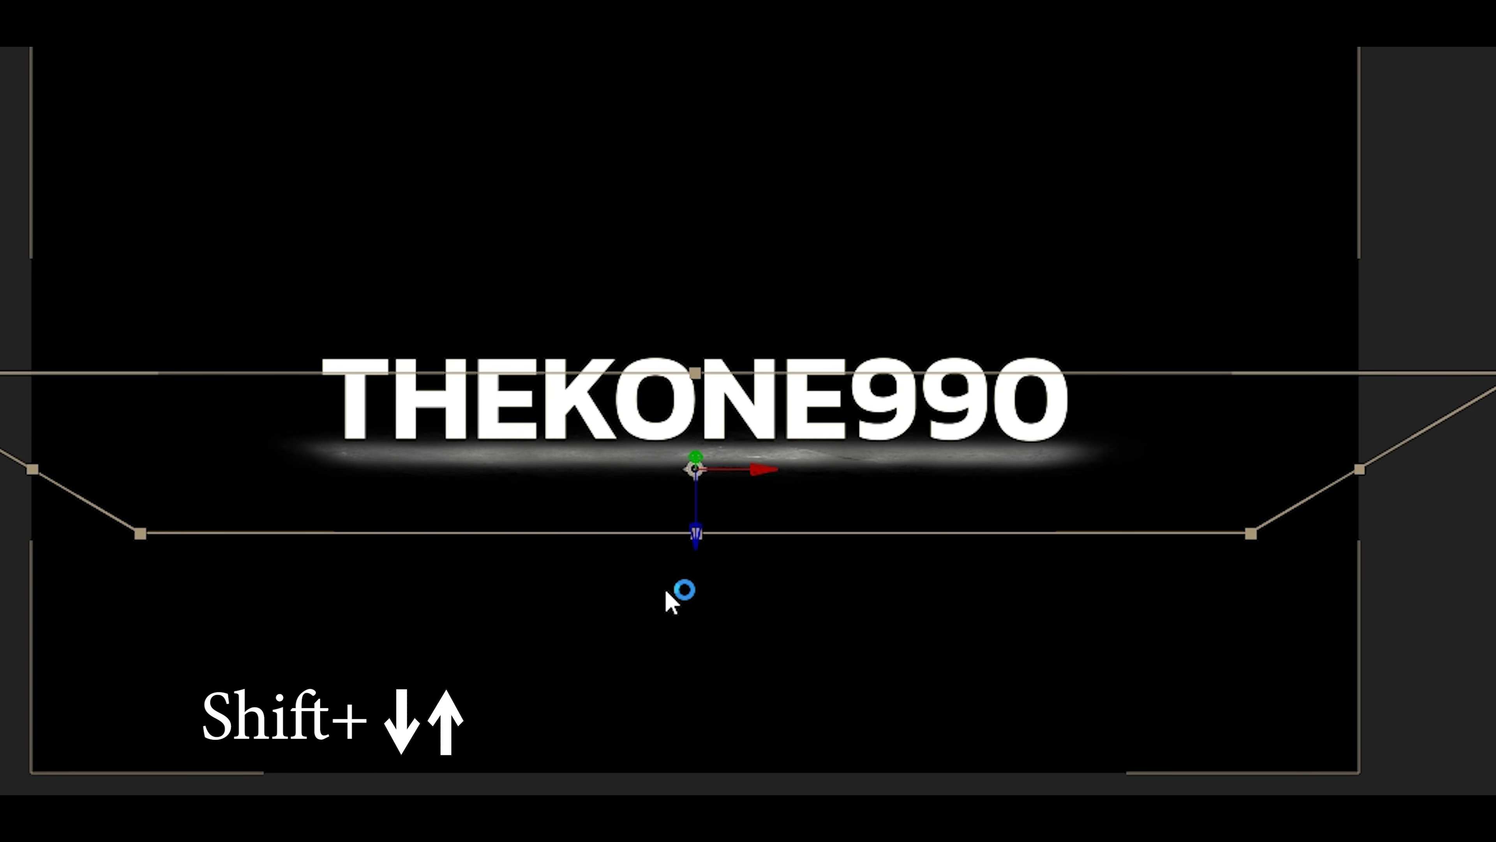
pyautogui.hotkey('shift', 'Down')
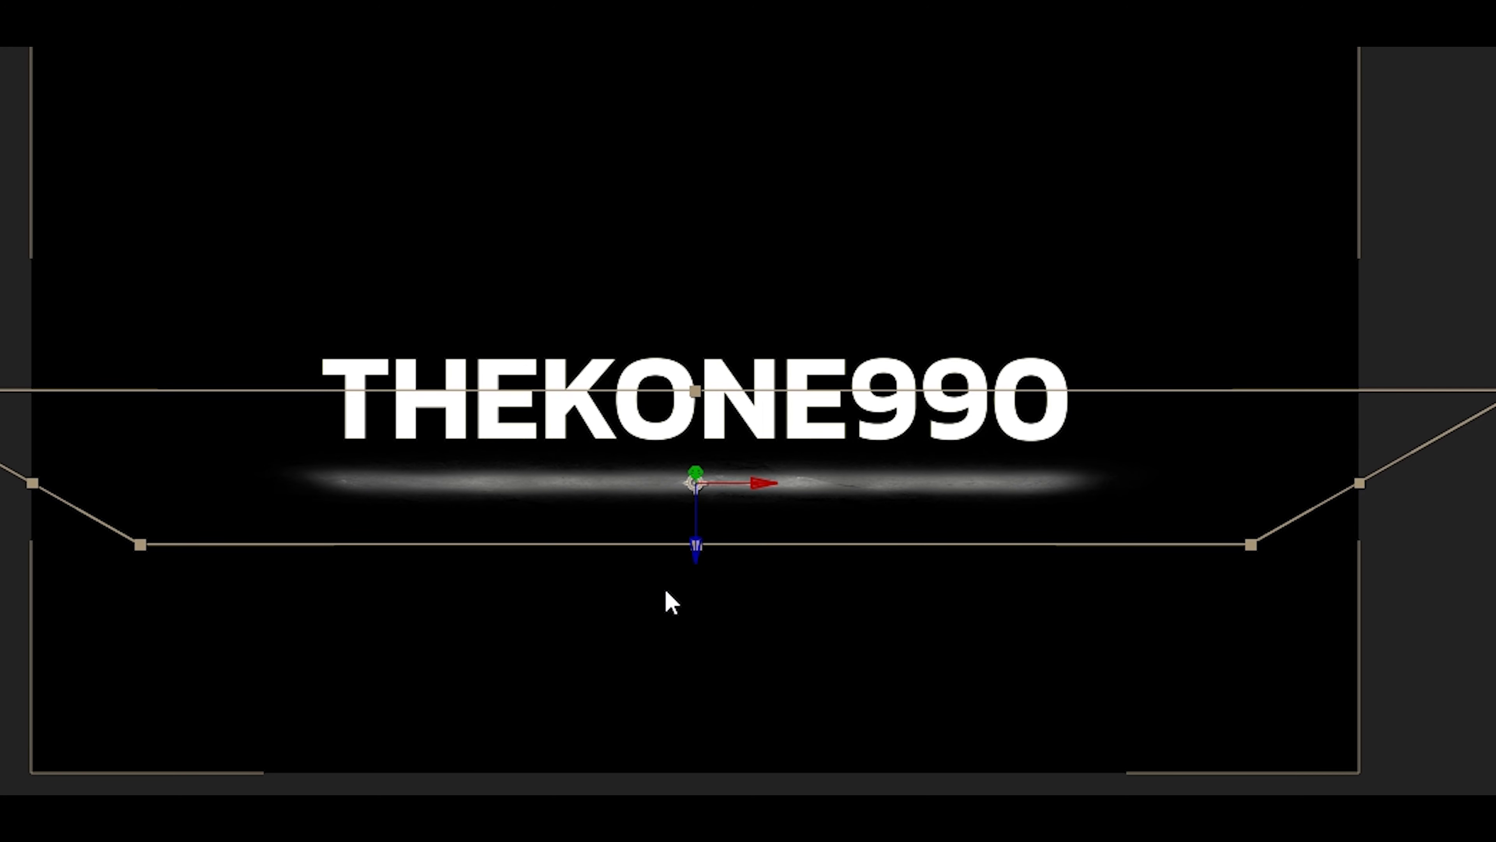
pyautogui.hotkey('shift', 'Up')
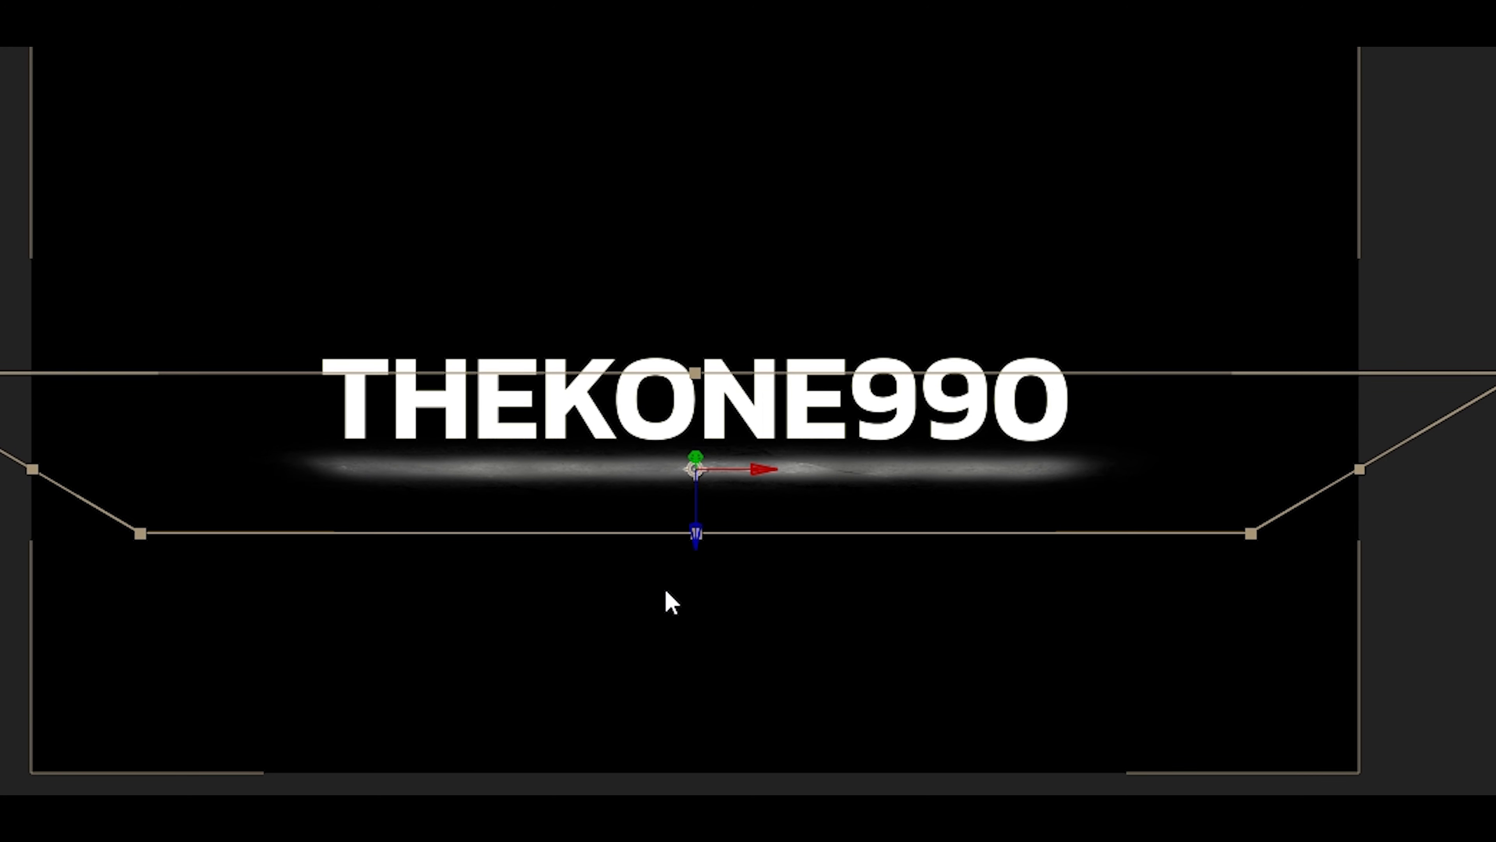
pyautogui.click(262, 429)
pyautogui.click(995, 528)
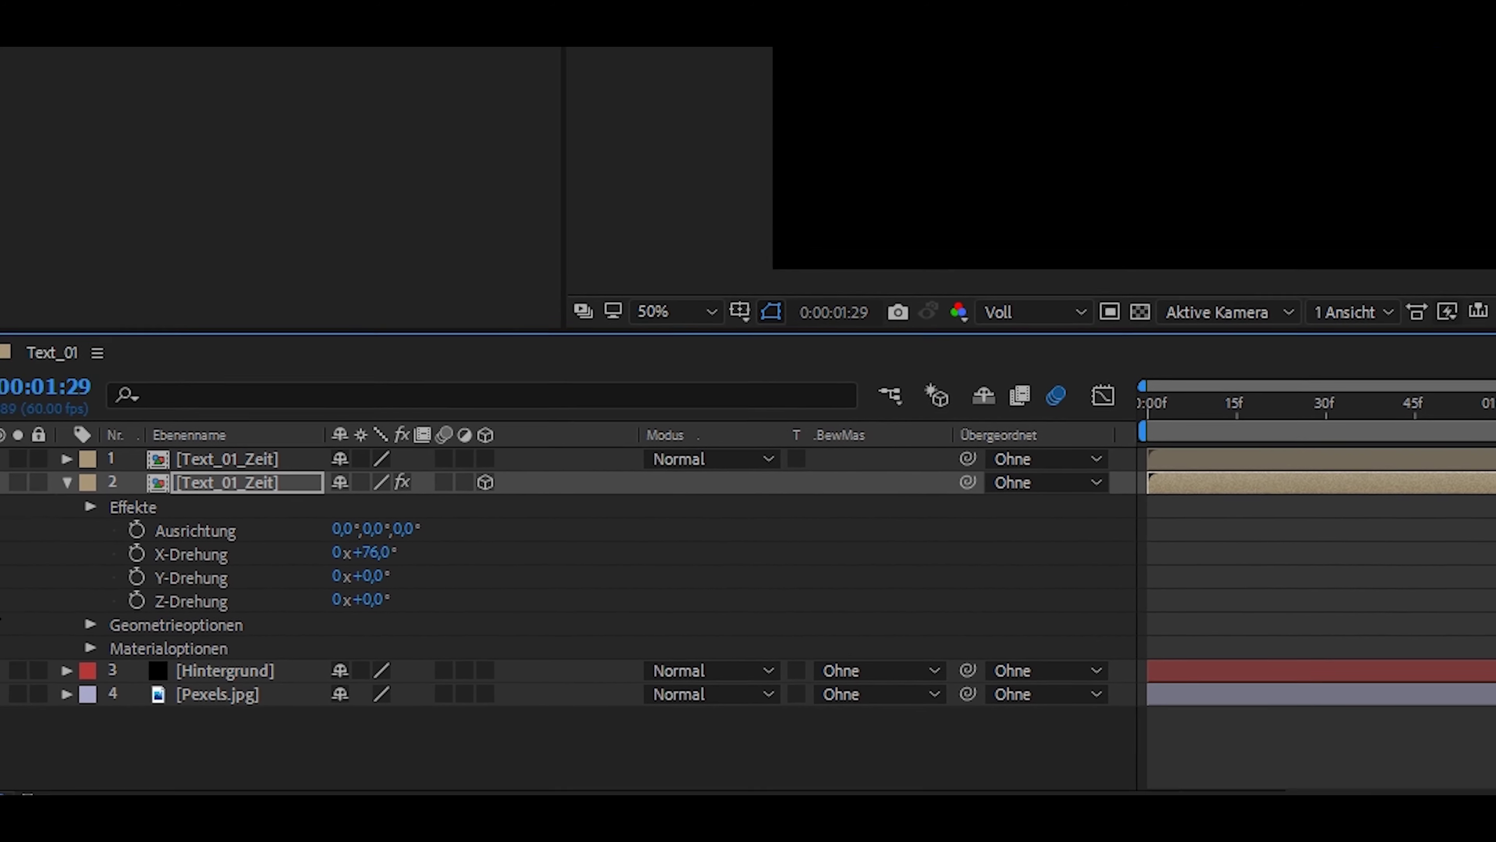
pyautogui.click(108, 453)
pyautogui.click(244, 591)
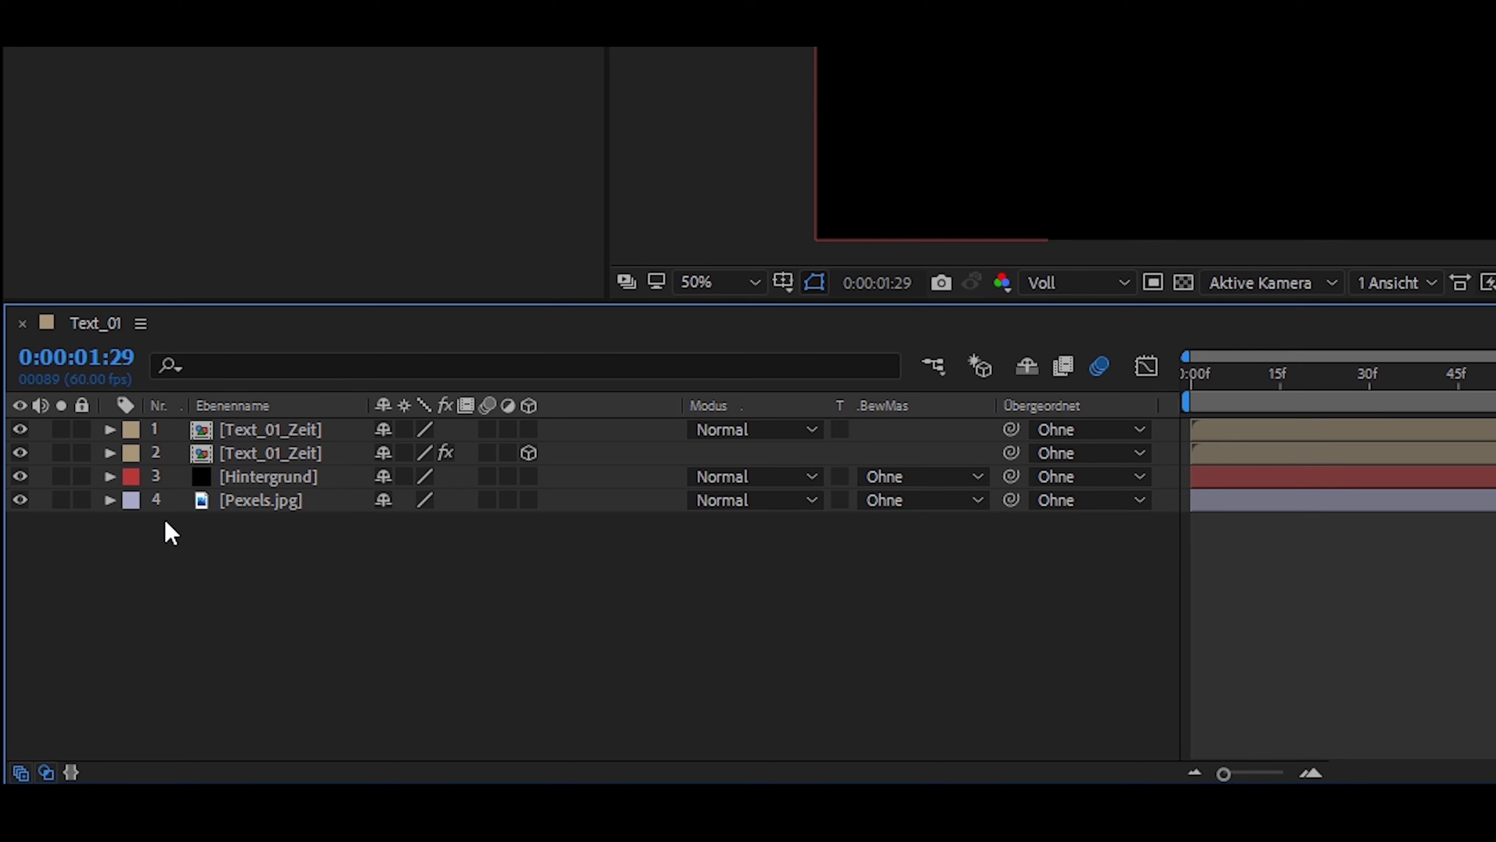
# - Create a new adjustment layer, Einstellungsebene 1, in the composition
pyautogui.rightClick(387, 583)
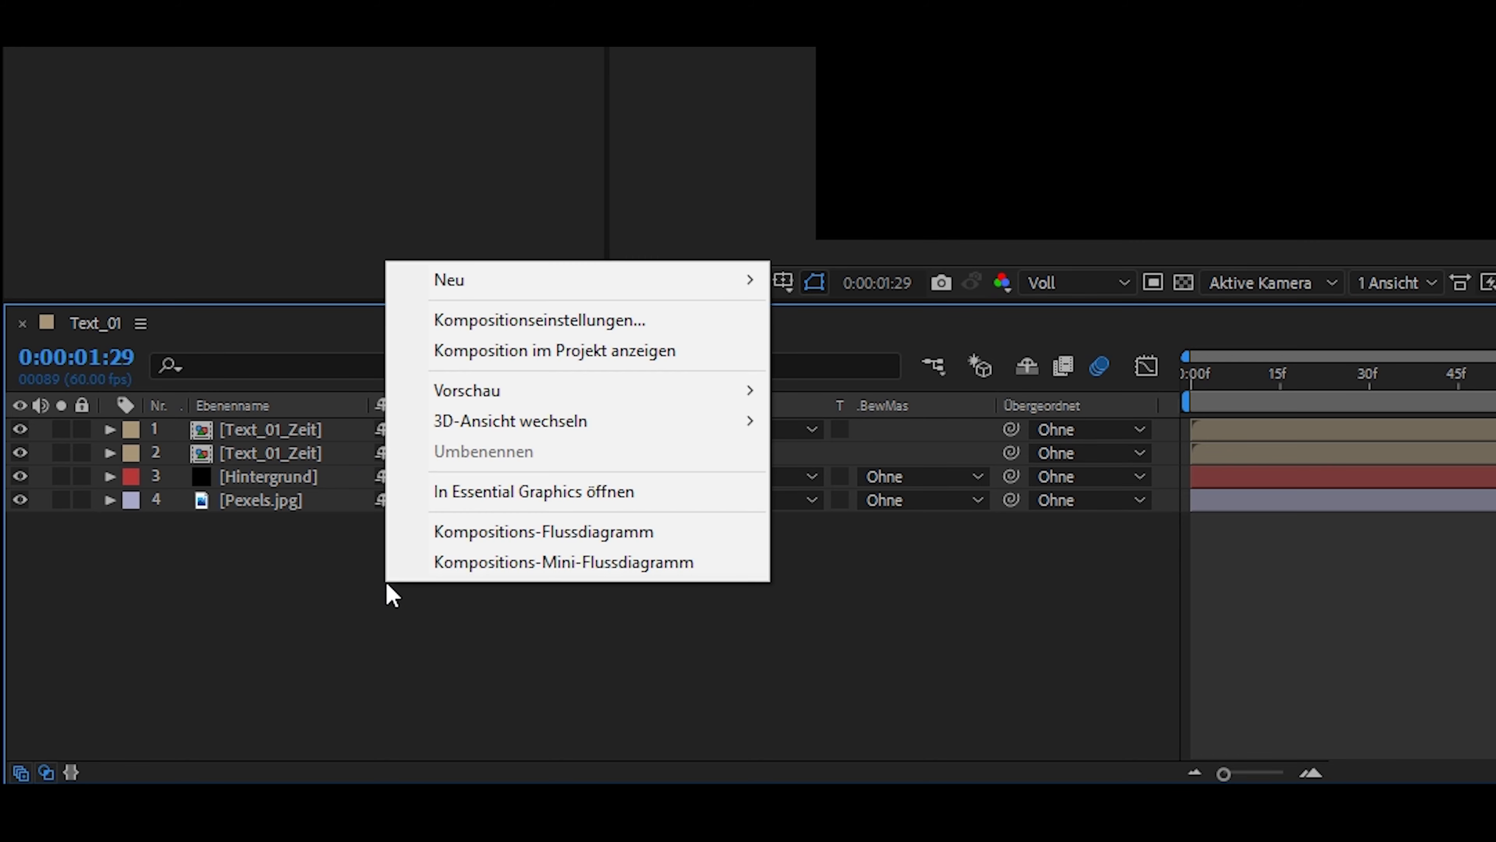
pyautogui.click(458, 289)
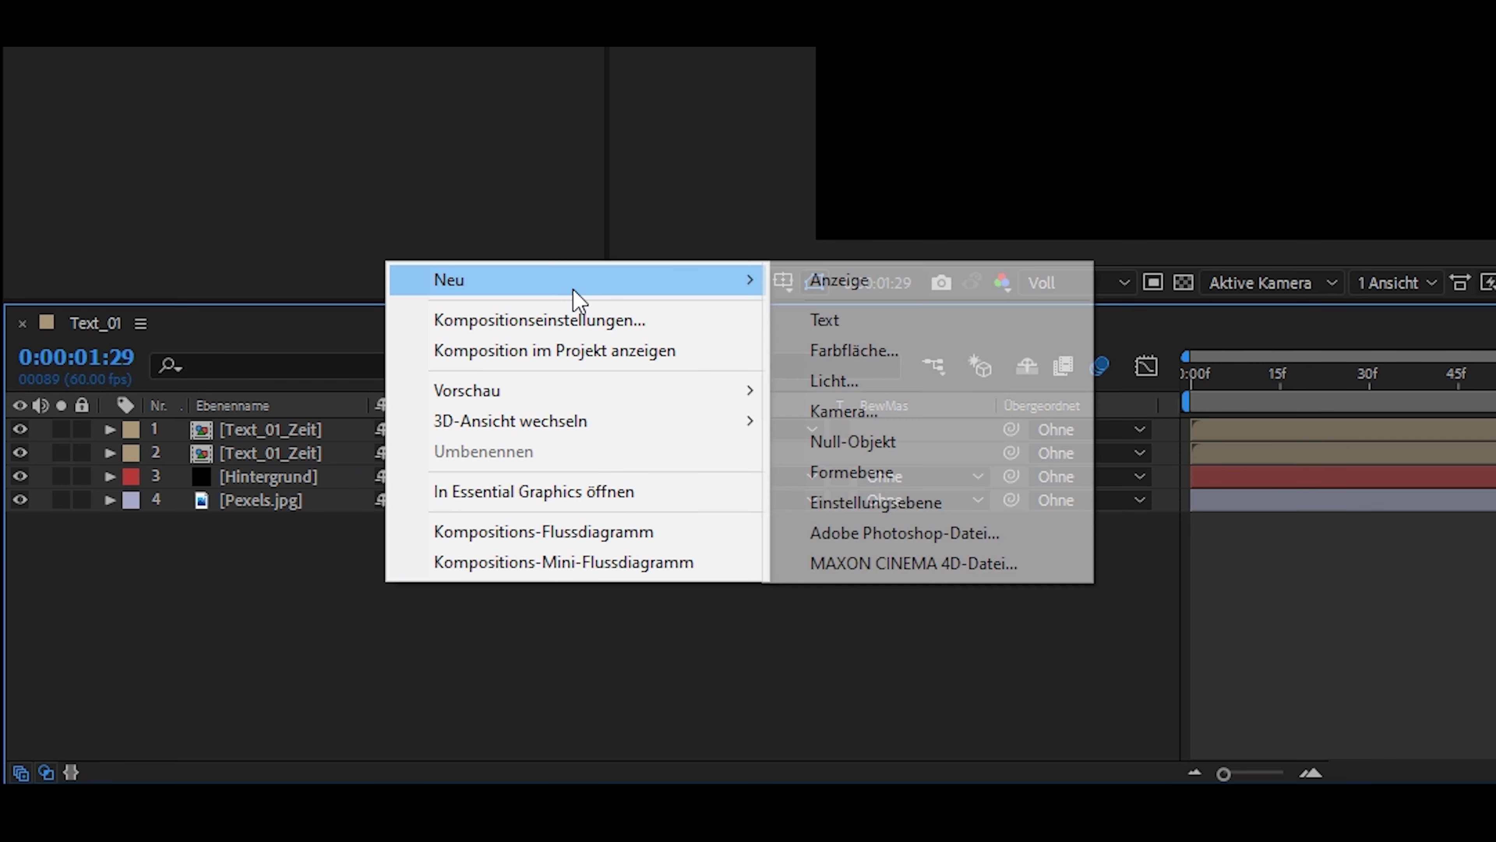
pyautogui.click(972, 504)
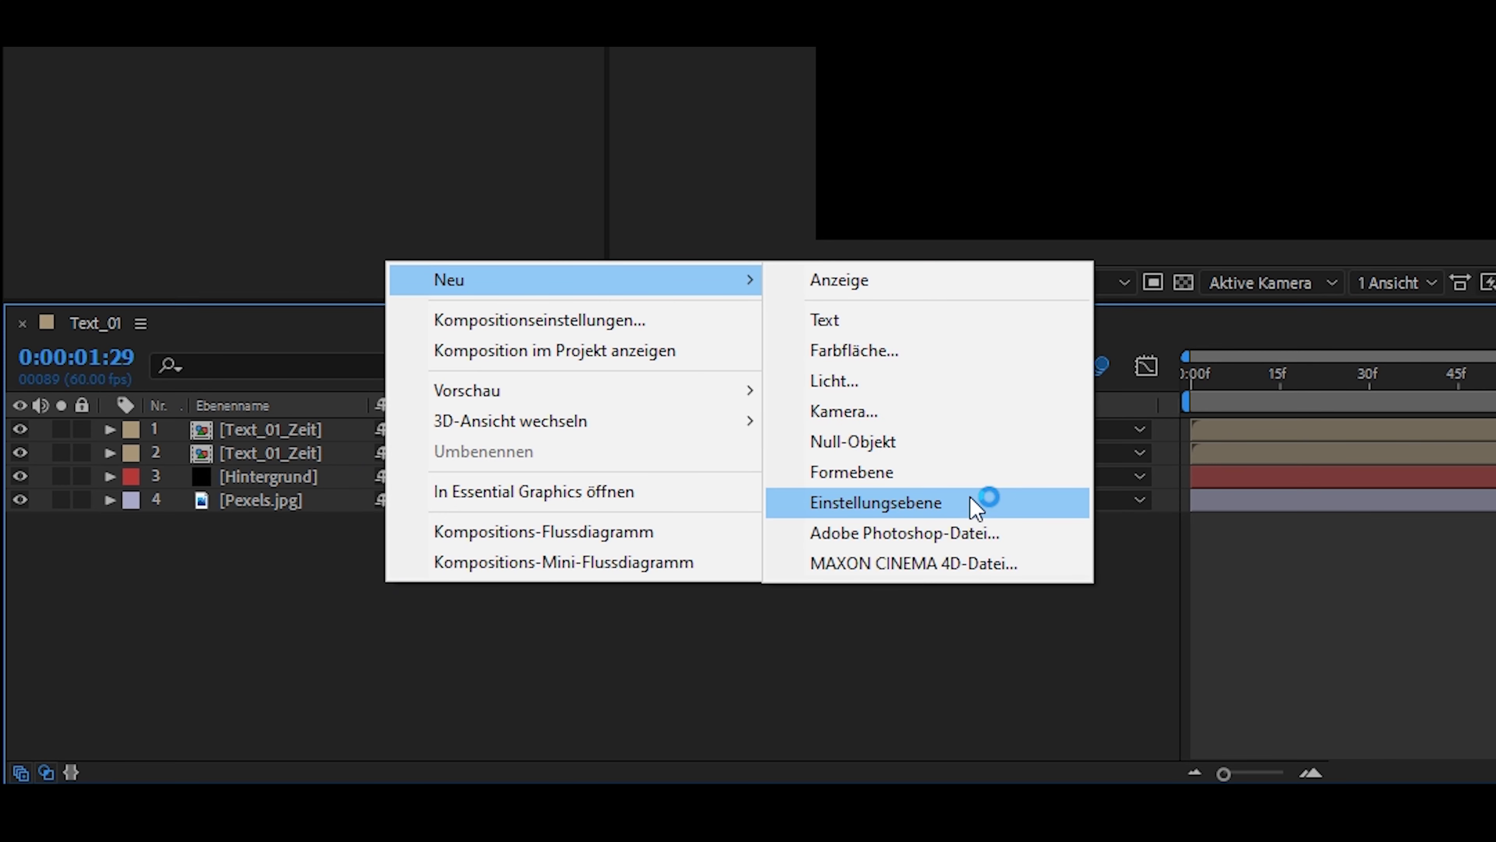
pyautogui.click(970, 504)
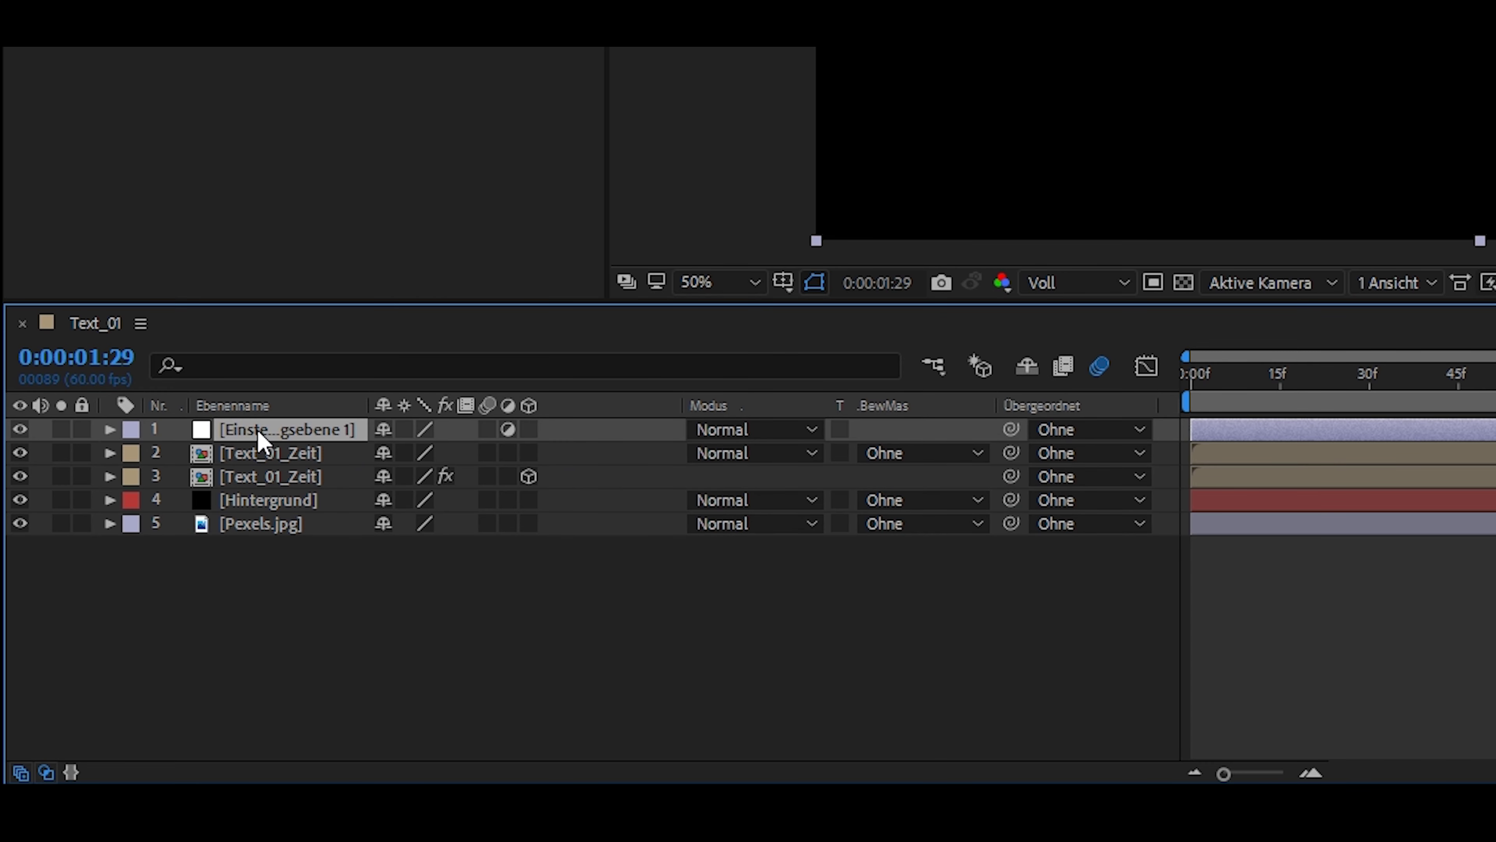
pyautogui.click(318, 550)
pyautogui.moveTo(286, 422); pyautogui.dragTo(287, 630)
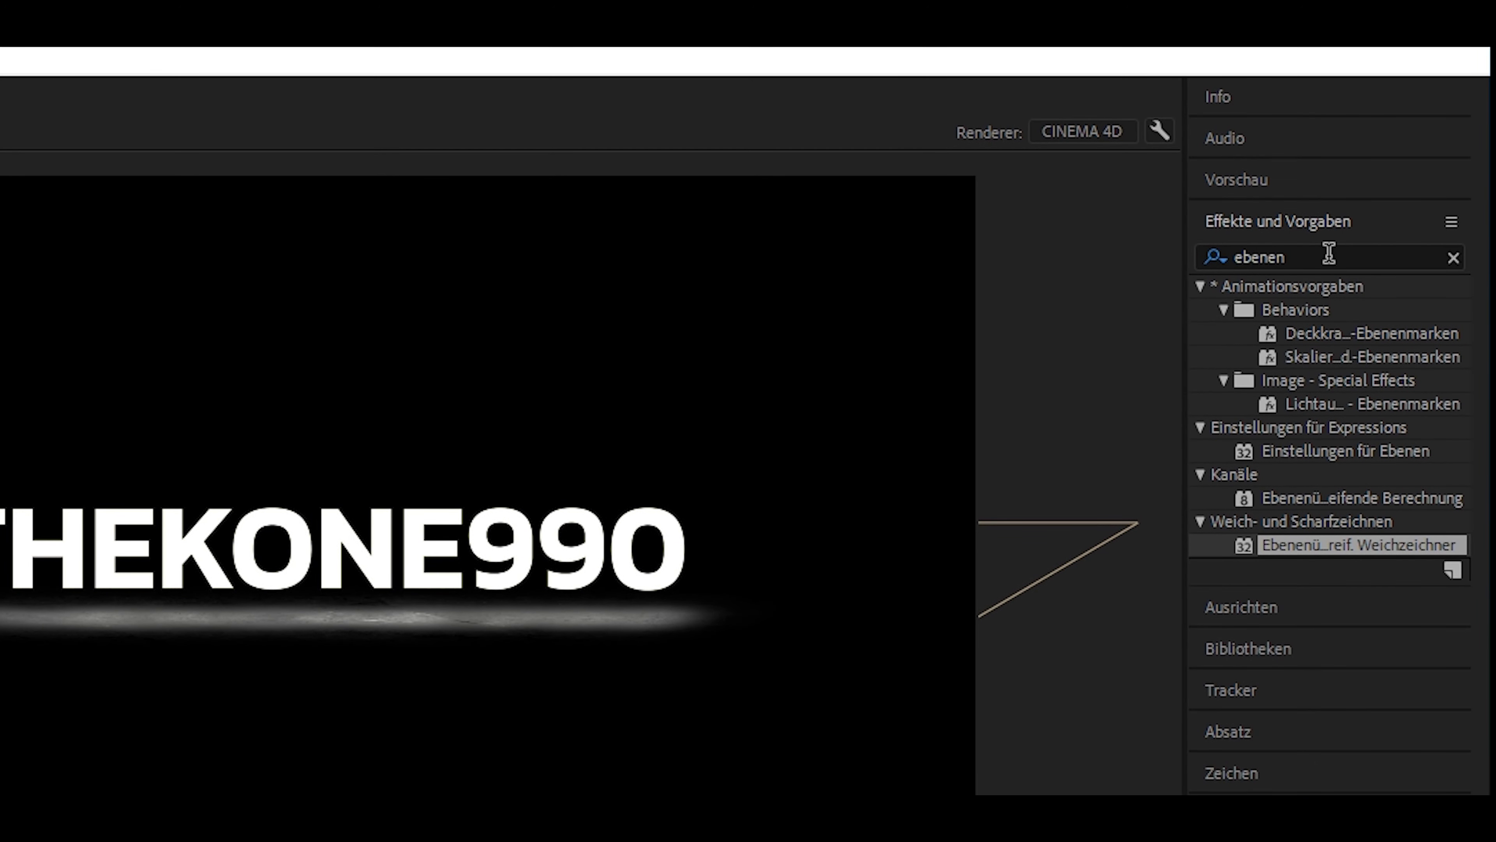
# - Search effects for 'leucht' and apply Leuchten (Glow) to the adjustment layer
pyautogui.moveTo(1320, 256); pyautogui.dragTo(985, 245)
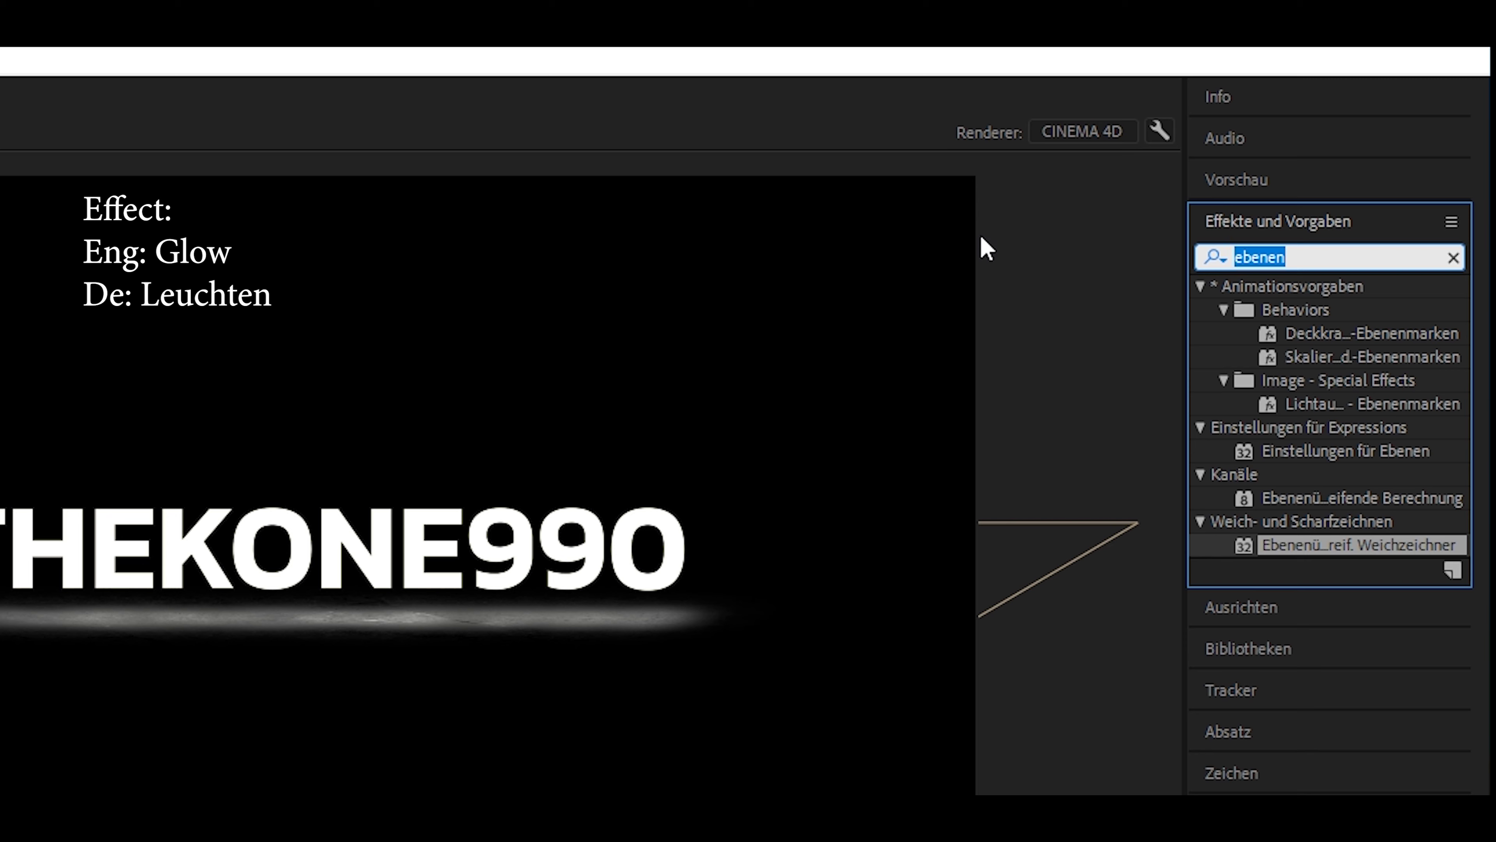
pyautogui.write('leucht')
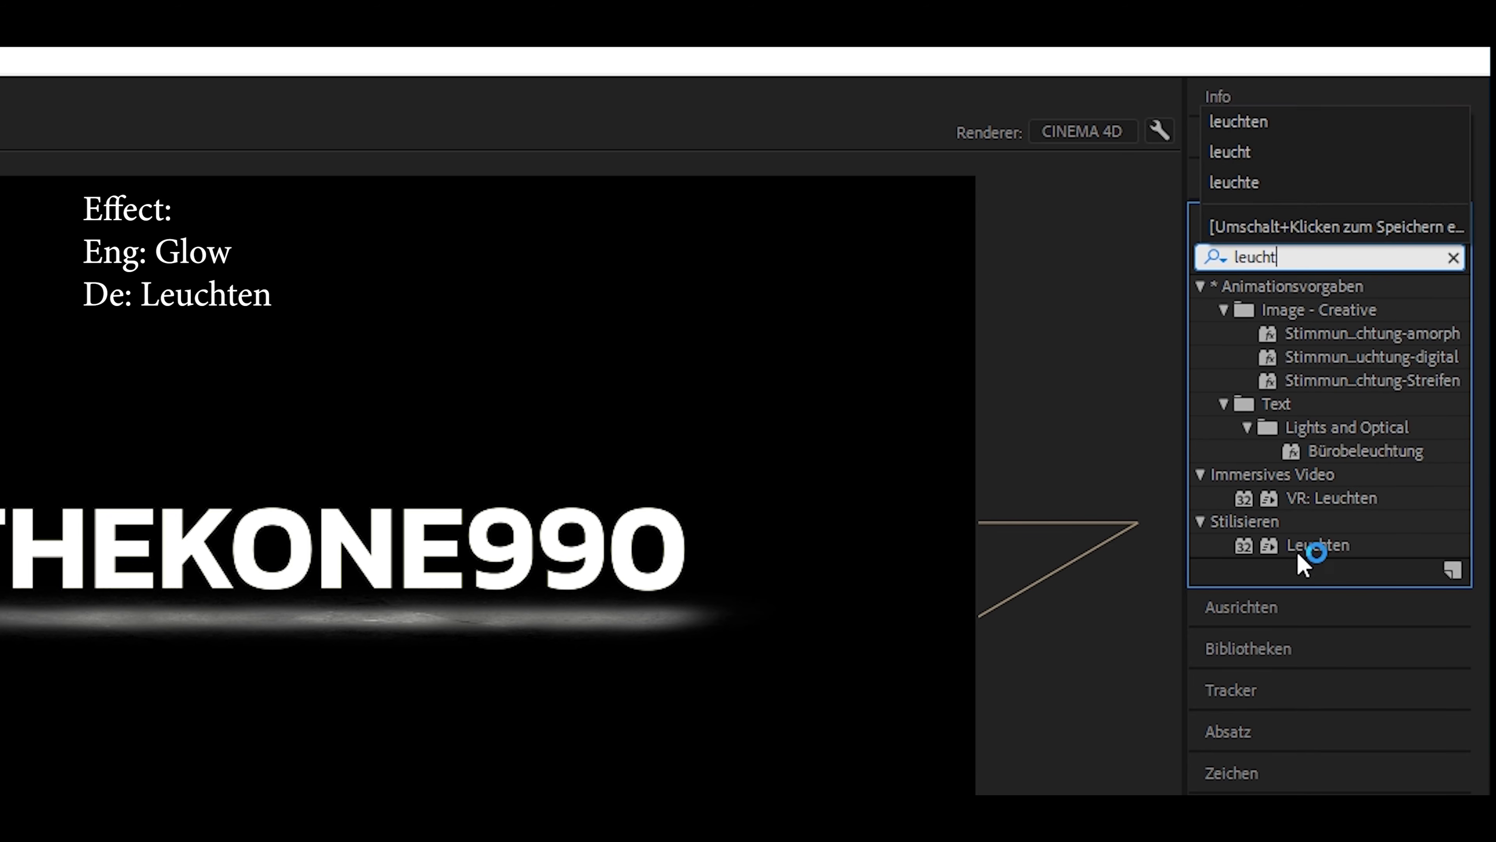
pyautogui.moveTo(1318, 546); pyautogui.dragTo(752, 521)
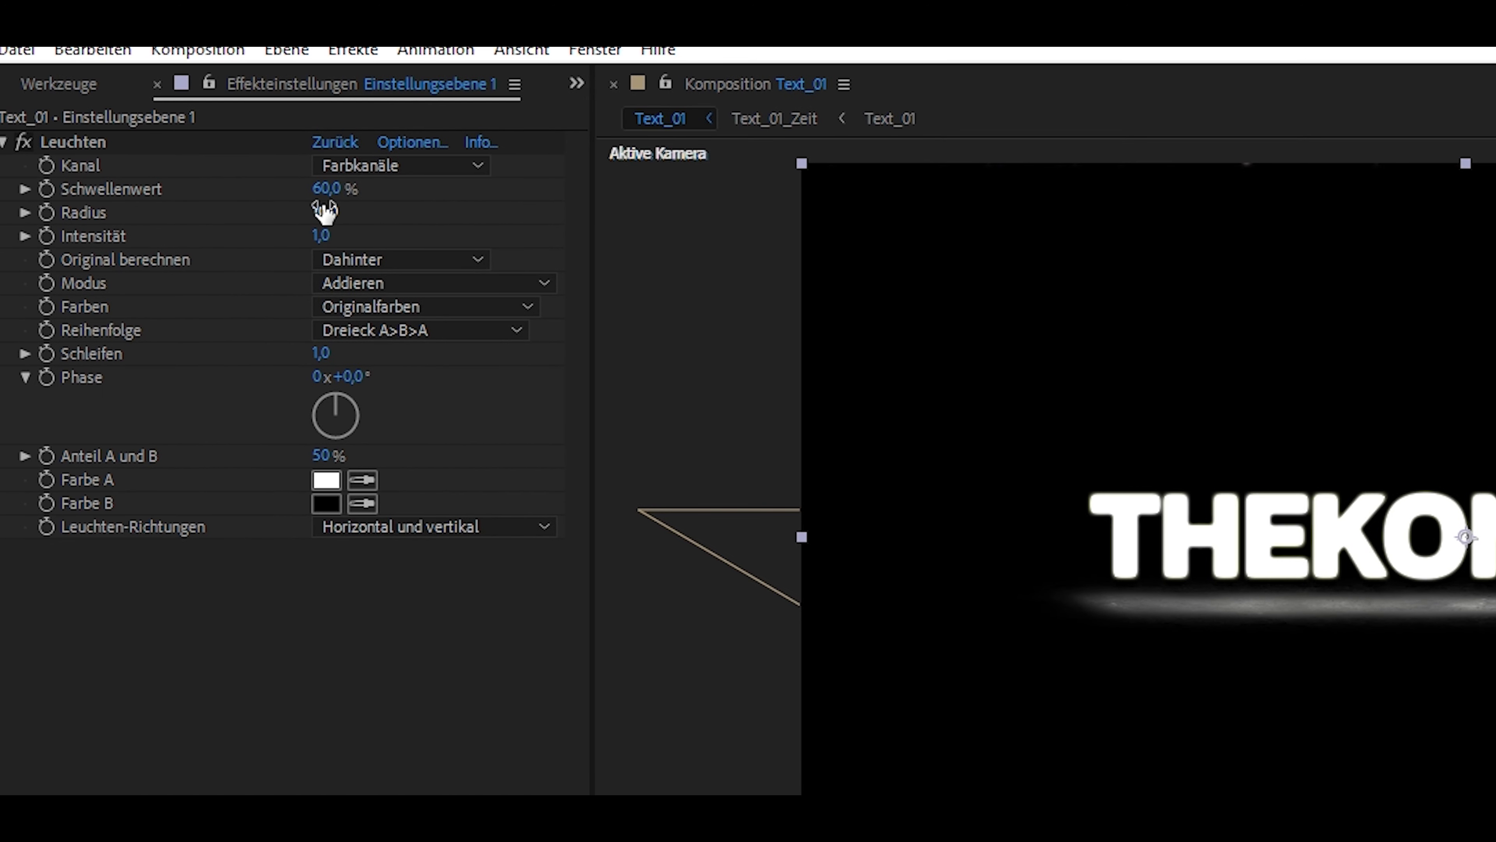
# - Set the Leuchten glow's Radius to 5 and Intensität to 0,5
pyautogui.click(323, 212)
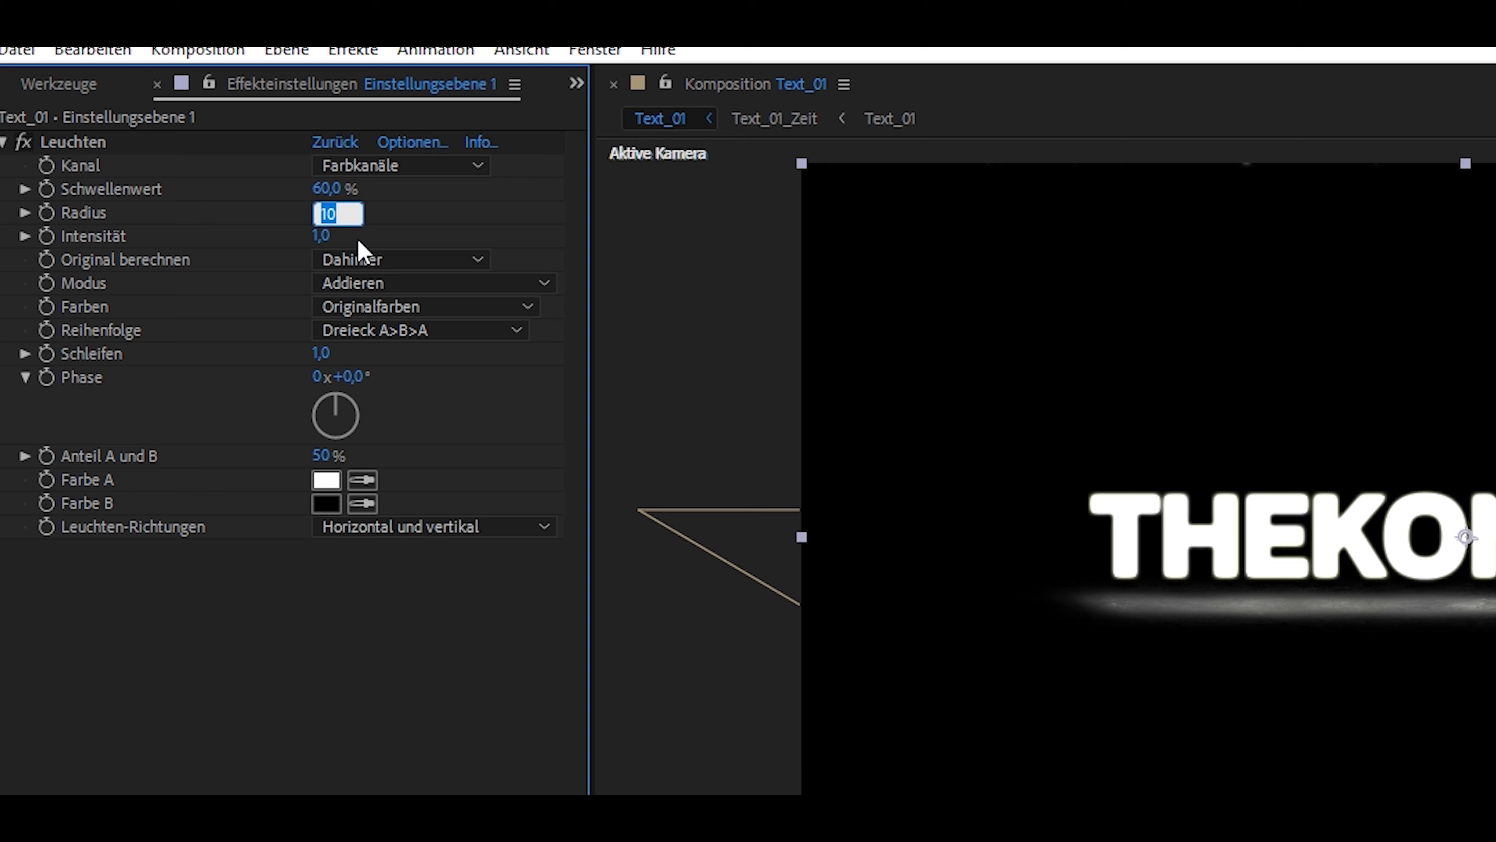
pyautogui.write('5')
pyautogui.click(358, 242)
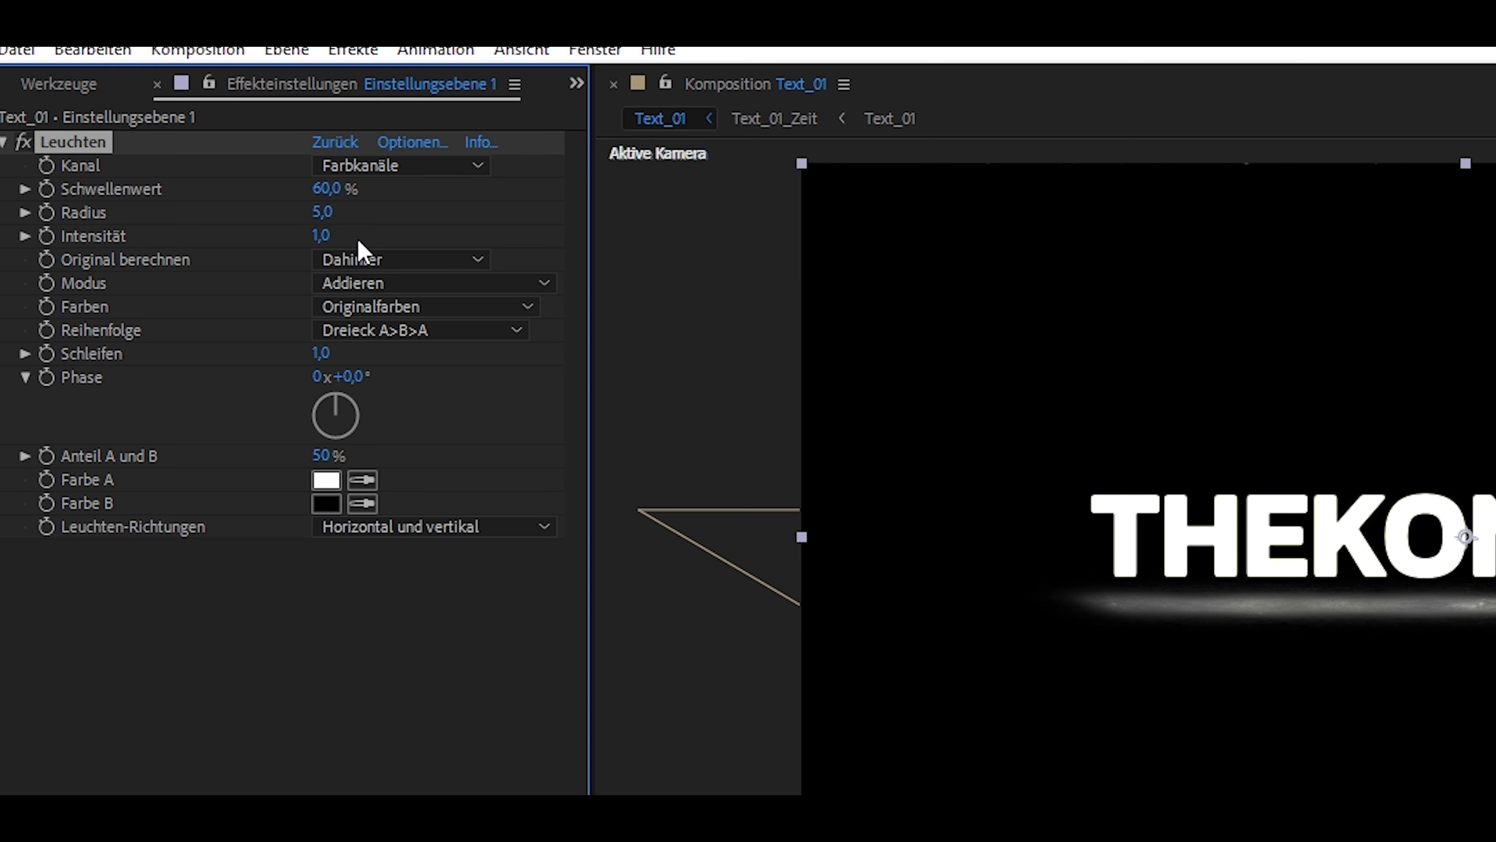
pyautogui.click(323, 237)
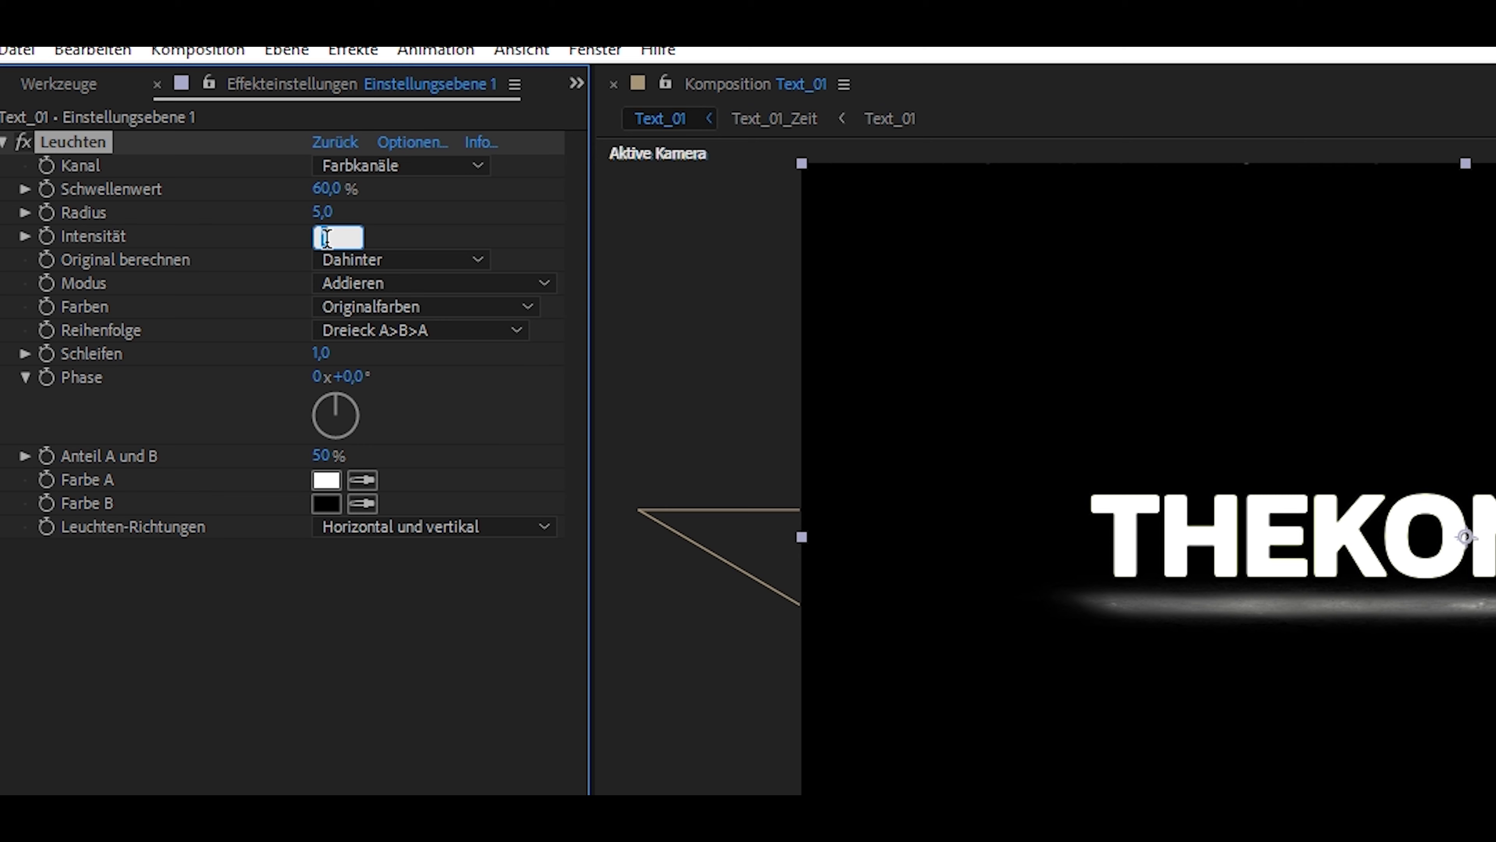
pyautogui.write('0,')
pyautogui.write('5')
pyautogui.press('Return')
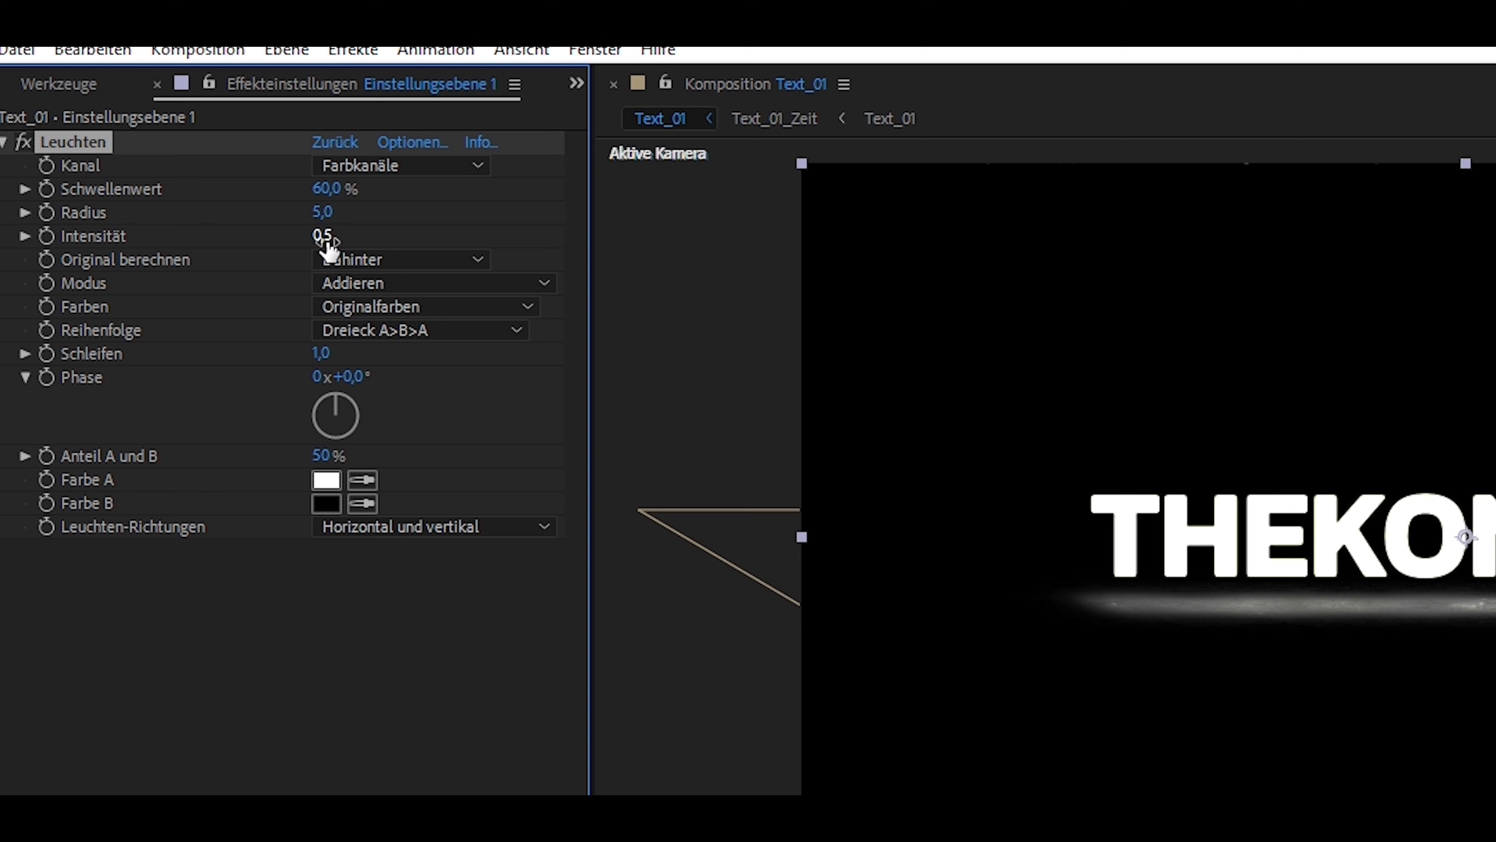